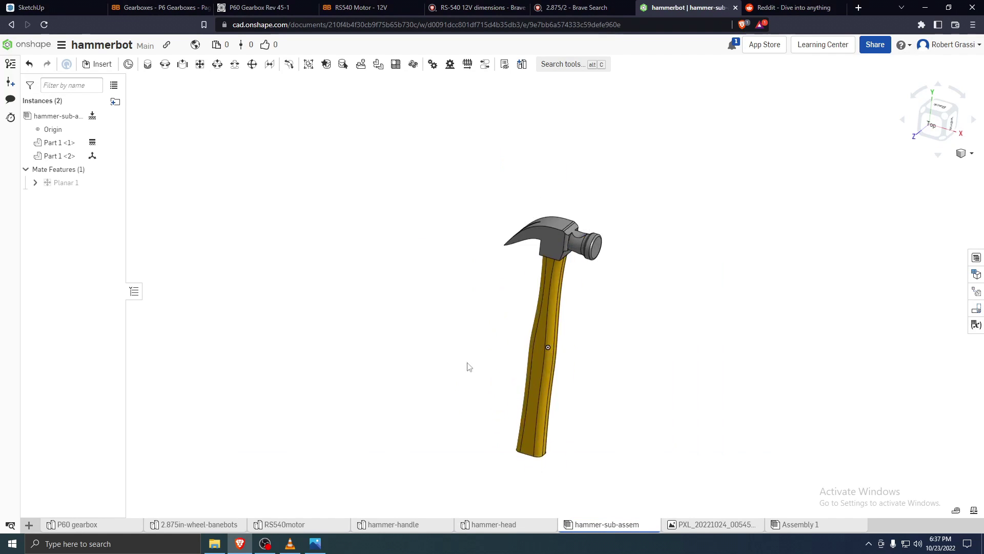
Read the Merriam-Webster definition of chassis and return to the hammerbot document in Onshape
scroll(624, 382, "down", 2)
scroll(667, 373, "up", 3)
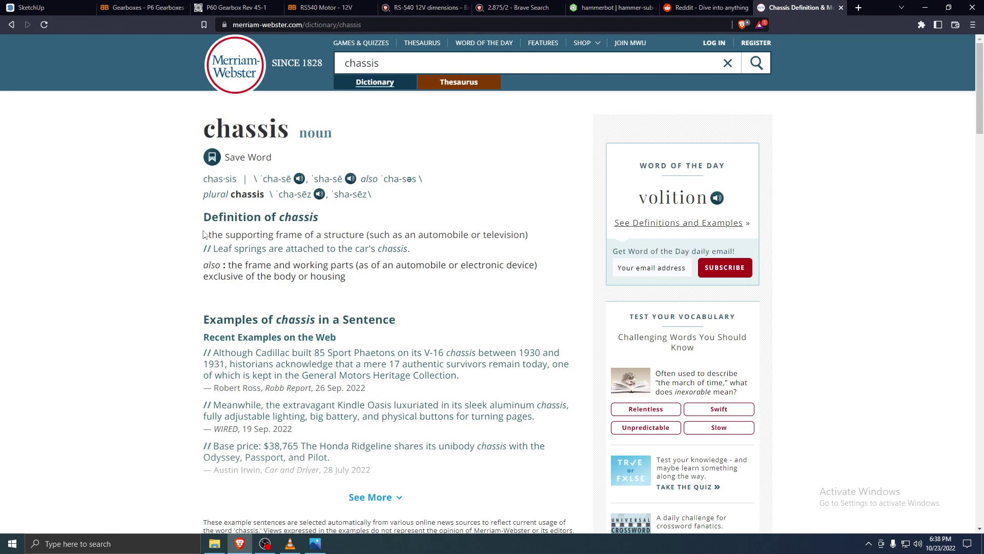
left_click_drag(204, 235, 504, 235)
left_click(492, 248)
left_click(722, 7)
left_click(626, 11)
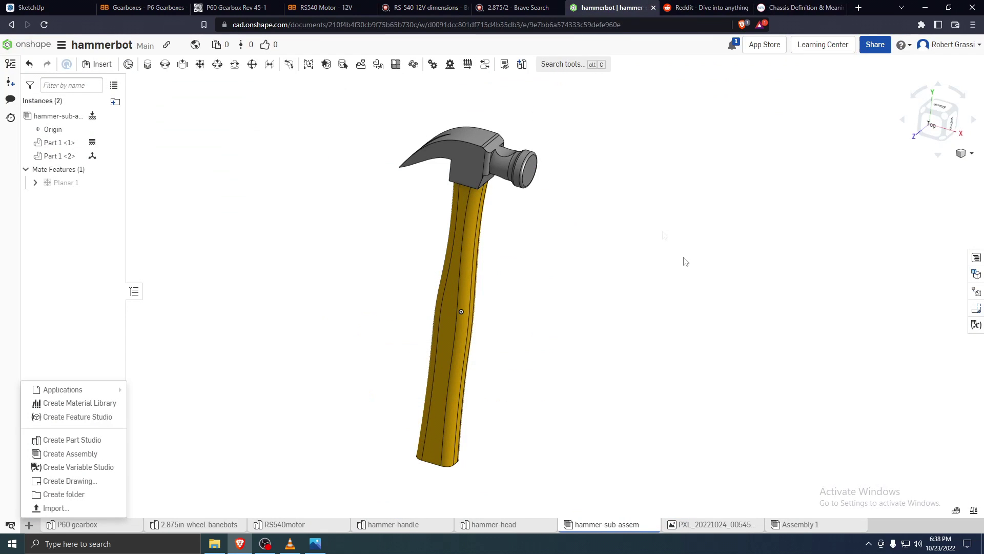
Create a new part studio, place it first among the document's tabs and rename it chassis
left_click(792, 525)
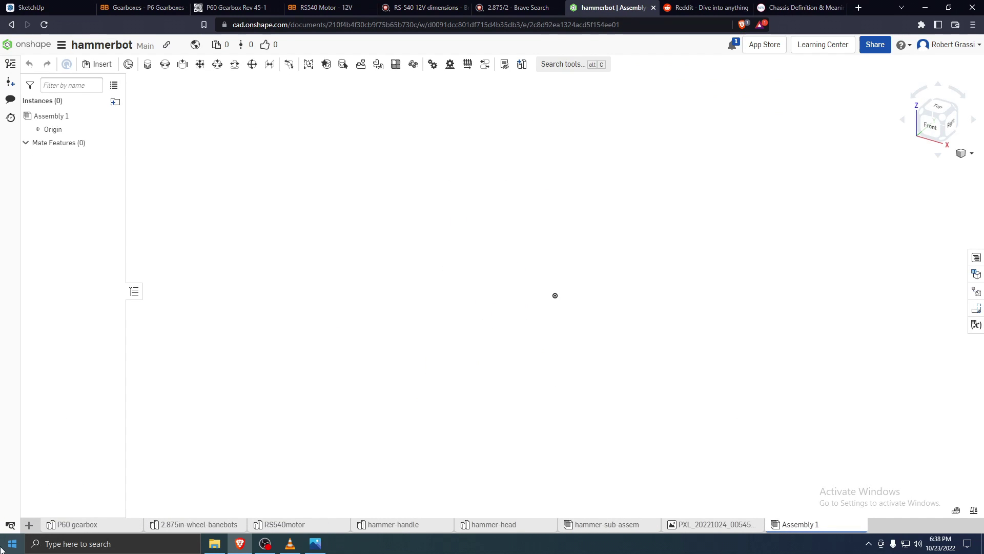
left_click(29, 524)
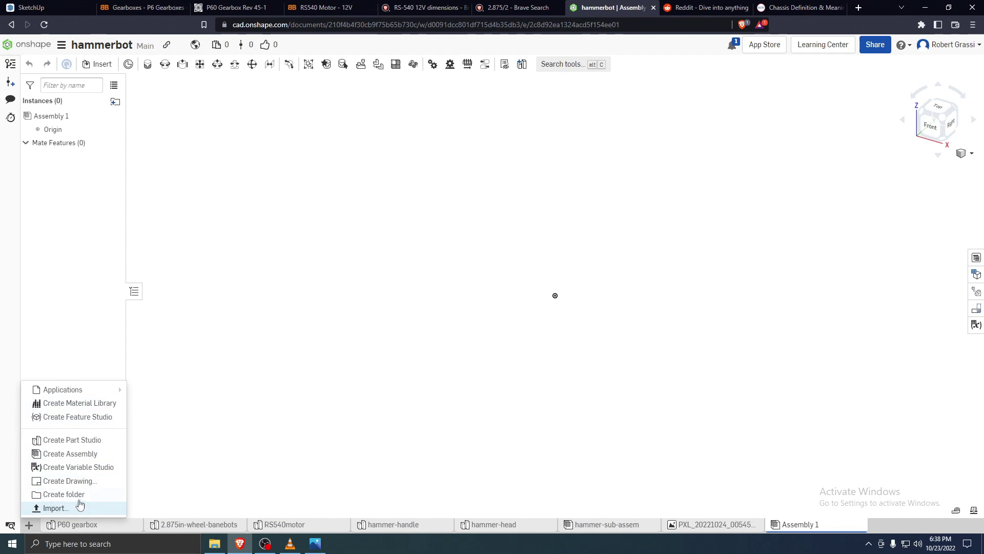
left_click(72, 440)
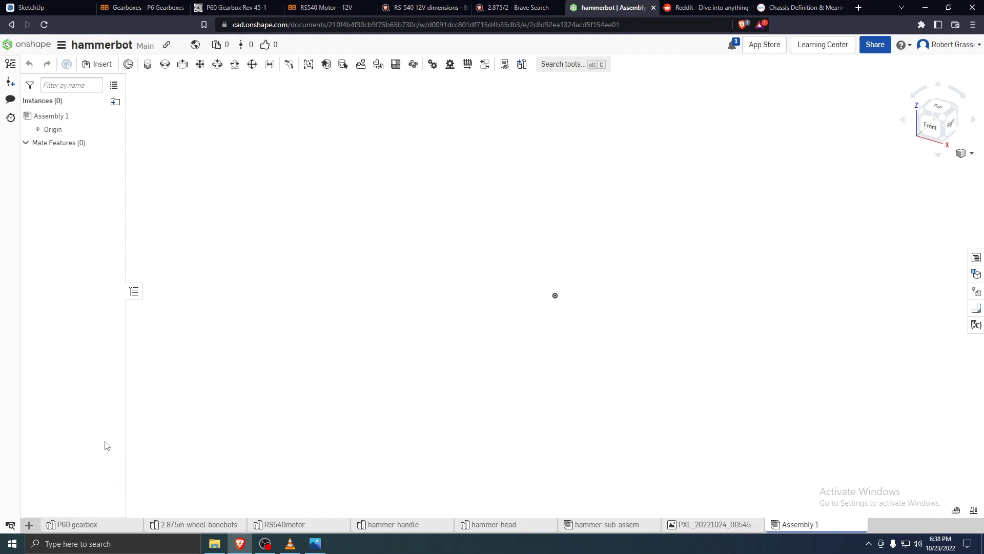
left_click_drag(905, 525, 71, 528)
right_click(71, 528)
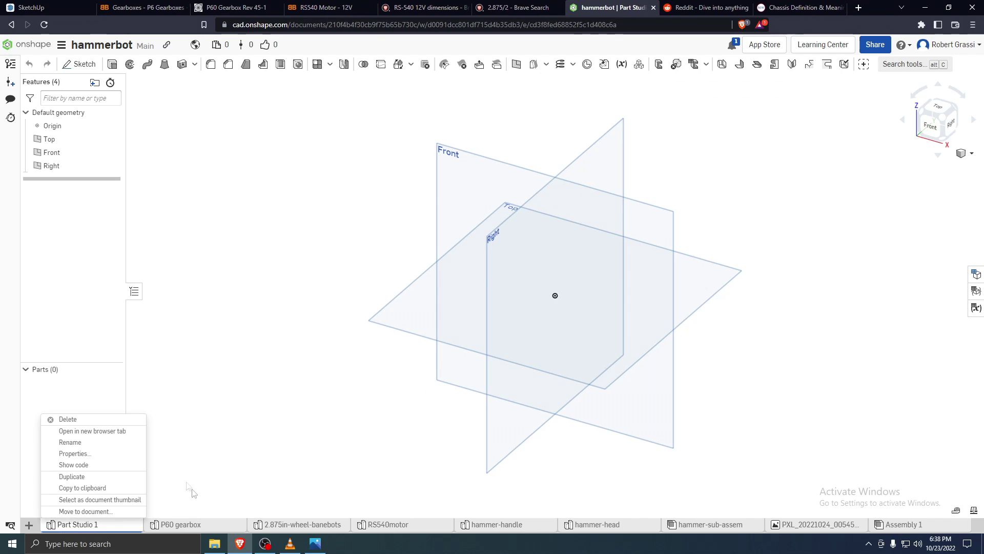
left_click(111, 444)
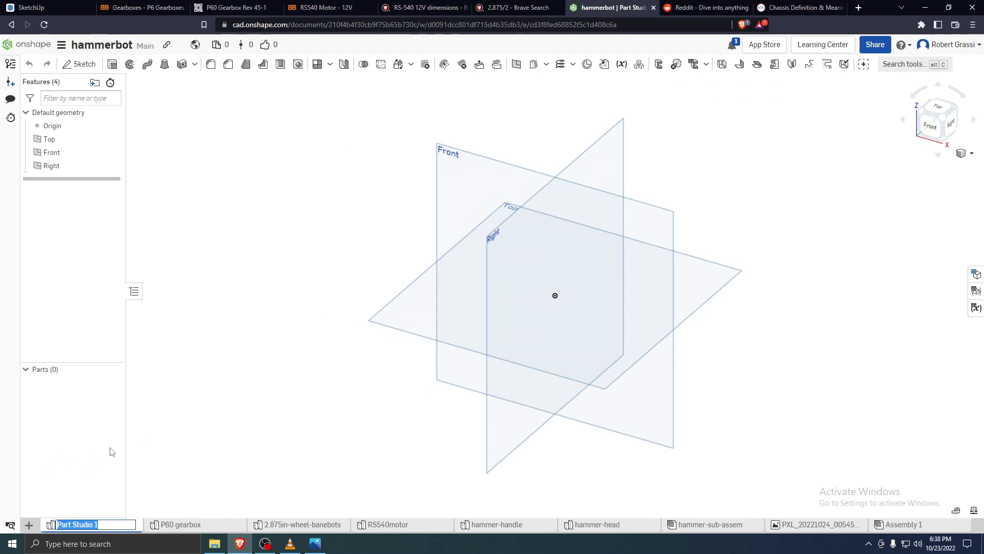
type("chassis")
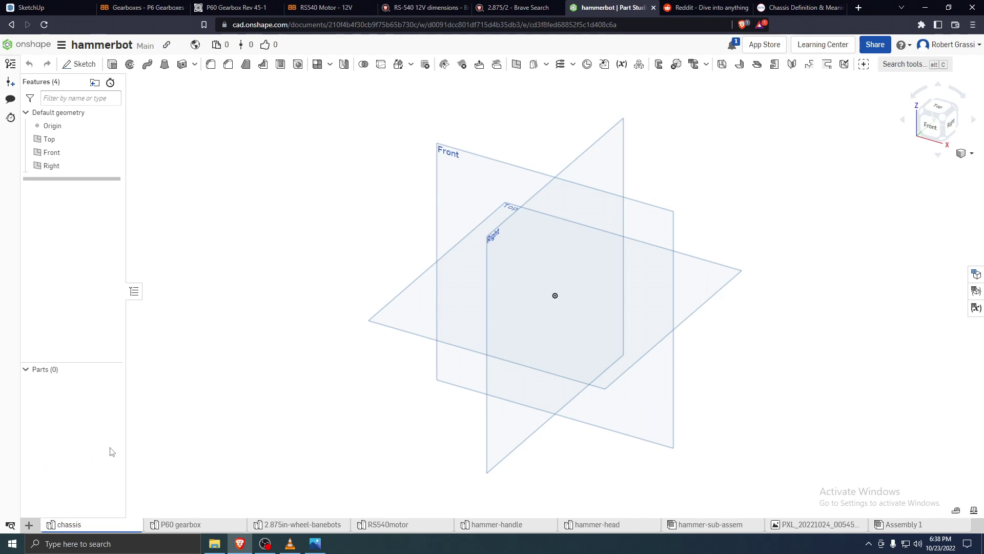
Start a sketch on the Top plane and draw a center-point rectangle about 8.2 by 2.4 in, centered on the origin
right_click(699, 278)
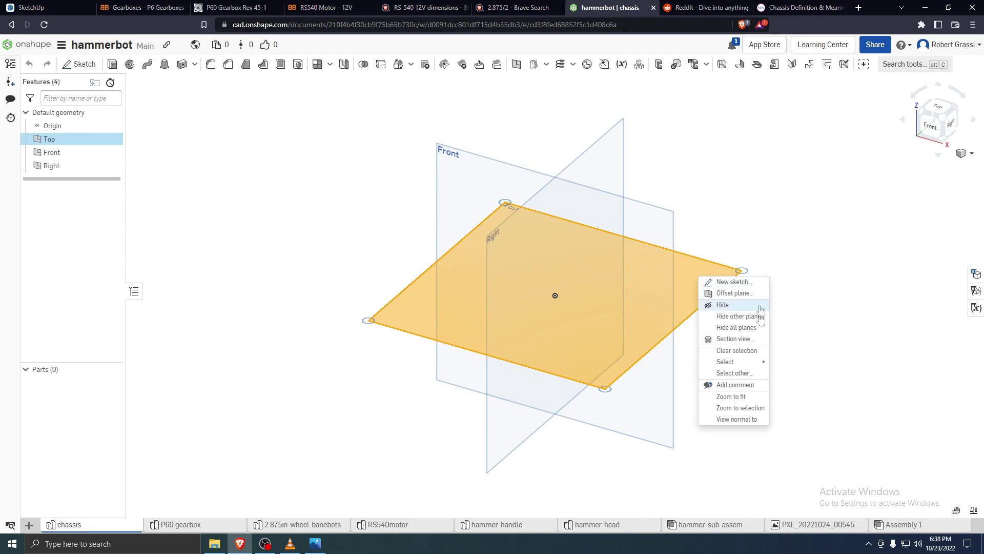
left_click(739, 282)
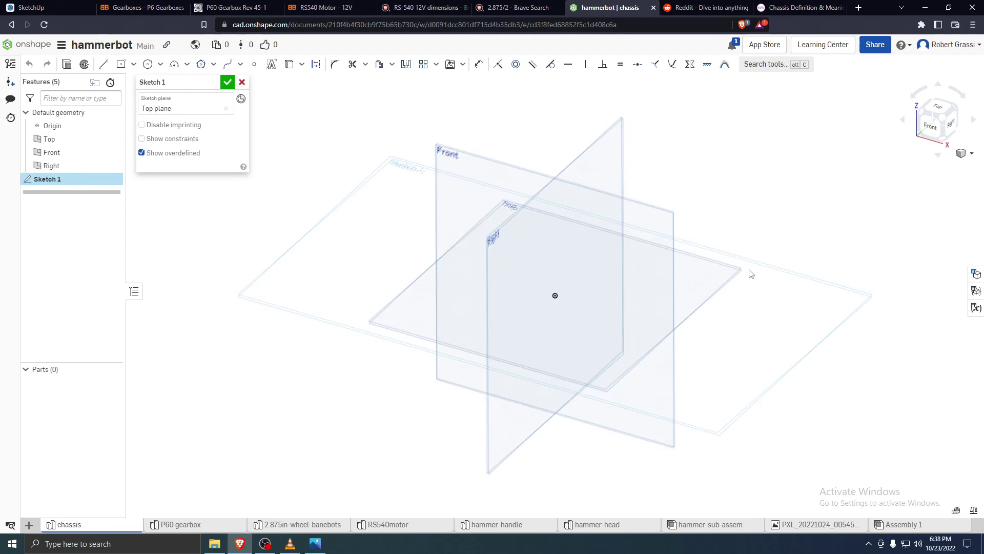
left_click(109, 68)
left_click(120, 67)
left_click(555, 296)
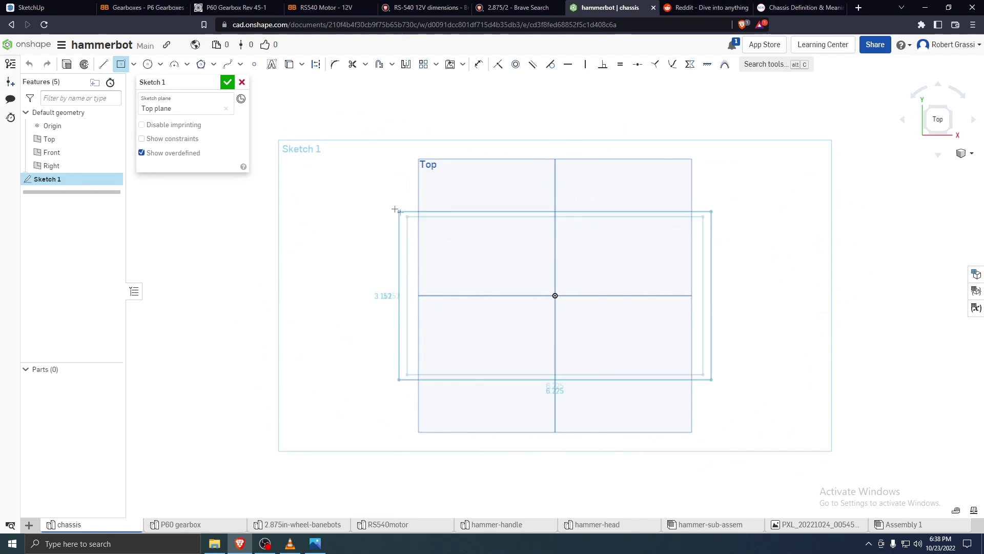
left_click(369, 242)
Switch to the SketchUp hammerbot model and measure the long straight edge of the chassis plate between the two wheels
key("ctrl+1")
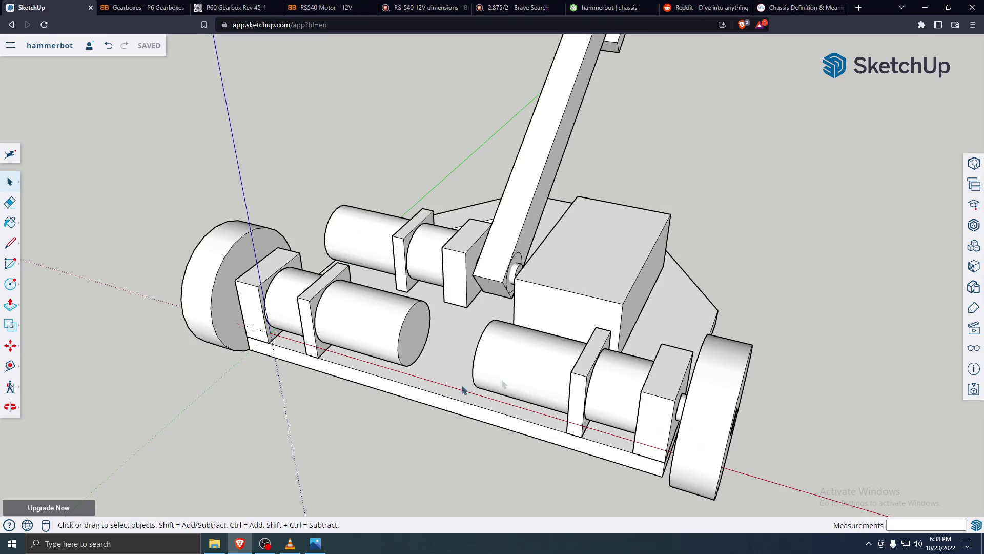
double_click(398, 402)
left_click(401, 401)
key("Escape")
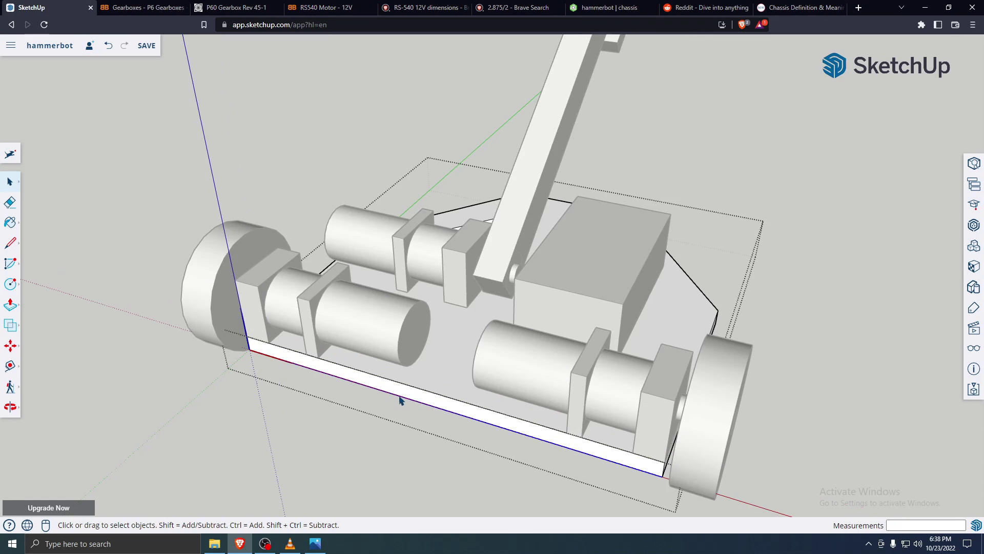
left_click(10, 366)
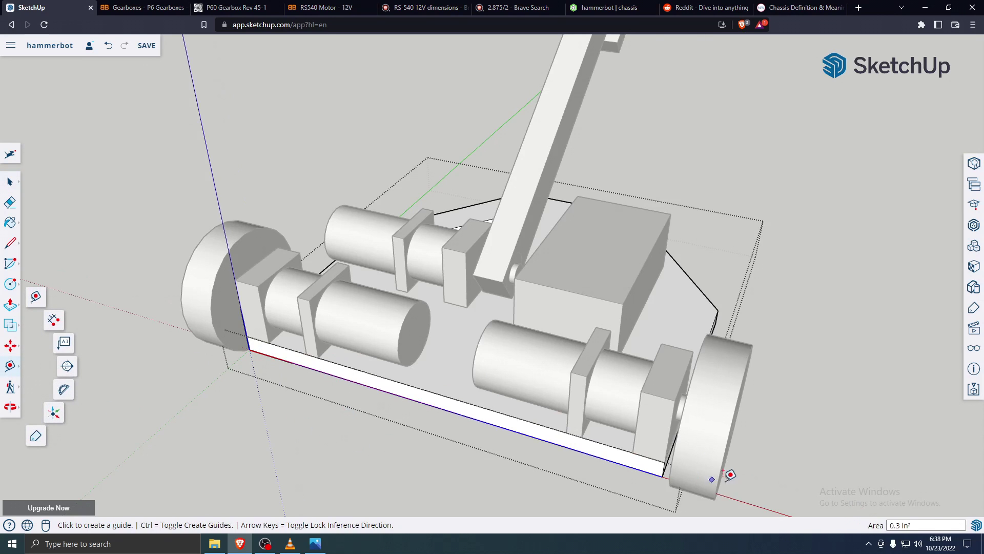
left_click(663, 476)
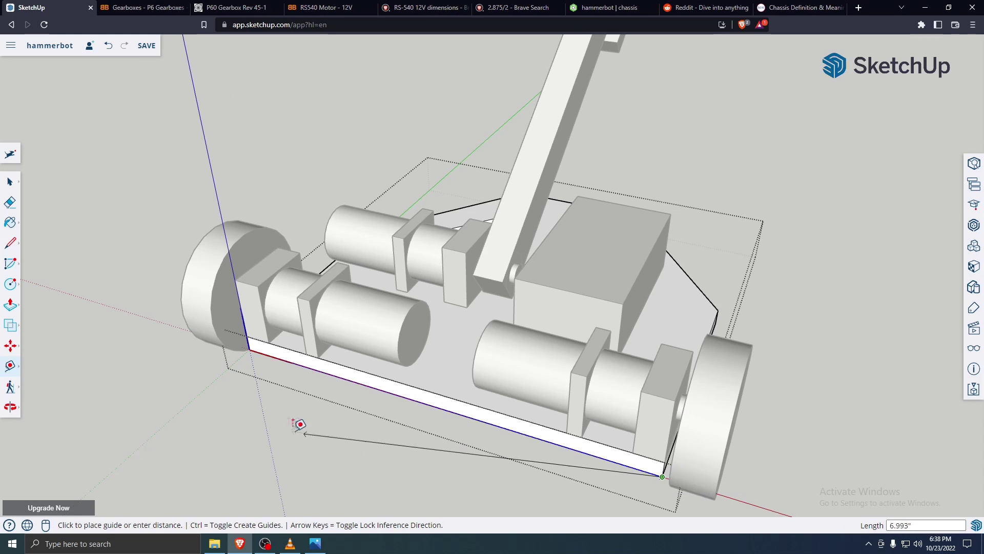
left_click(253, 342)
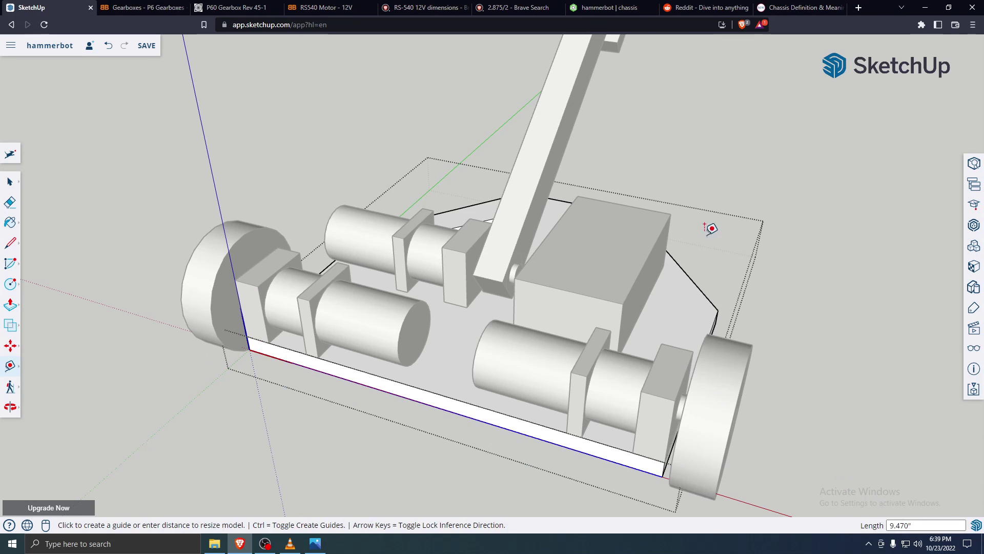
Switch back to Onshape and dimension the rectangle's horizontal side to 9.5 in
left_click(798, 7)
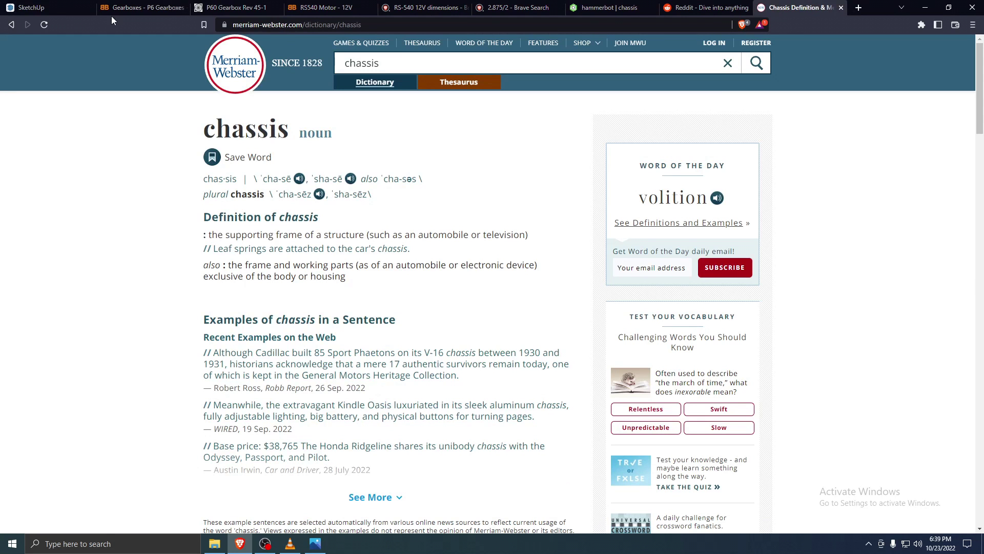
left_click(591, 6)
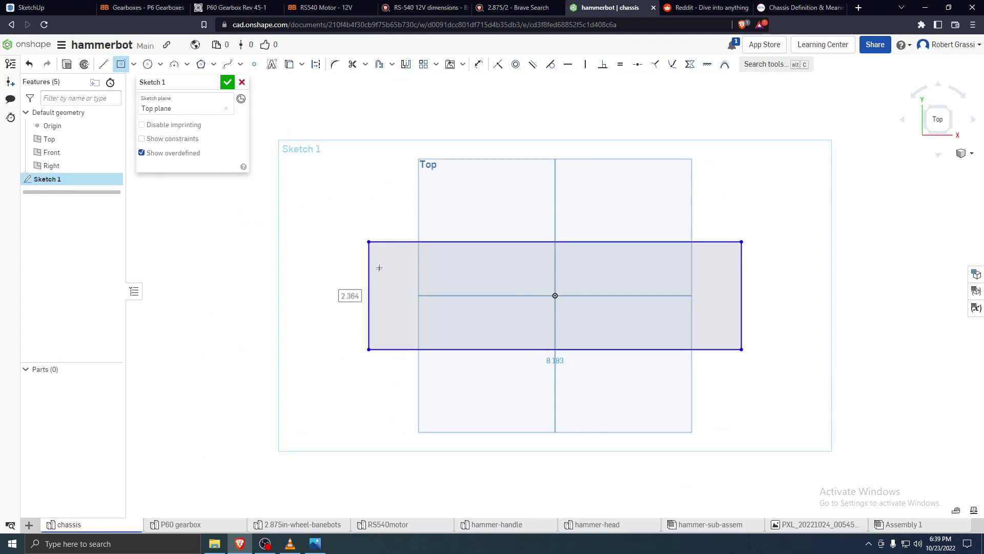
key("u")
left_click(484, 349)
left_click(495, 392)
type("9.5")
key("Return")
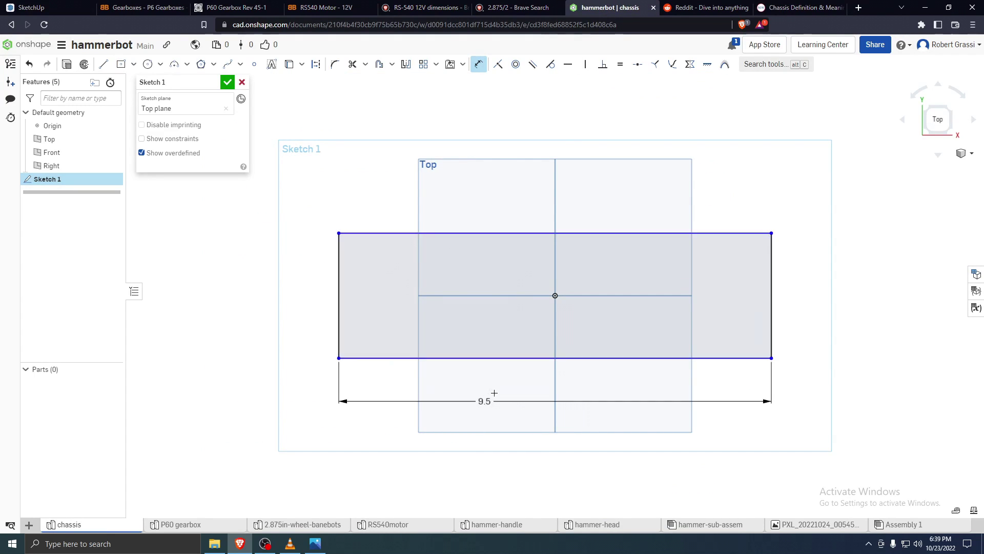
Switch to SketchUp and measure the chassis plate's side edge from the corner by the wheel to the start of the angled edge
left_click(3, 6)
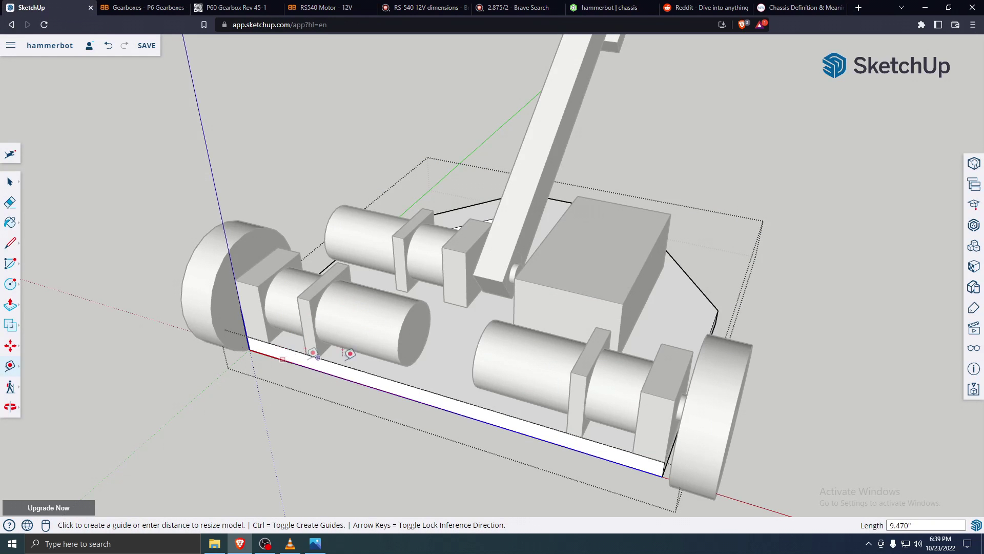
mouse_move(565, 385)
middle_mouse_down()
mouse_move(659, 358)
mouse_move(613, 422)
middle_mouse_up()
key("t")
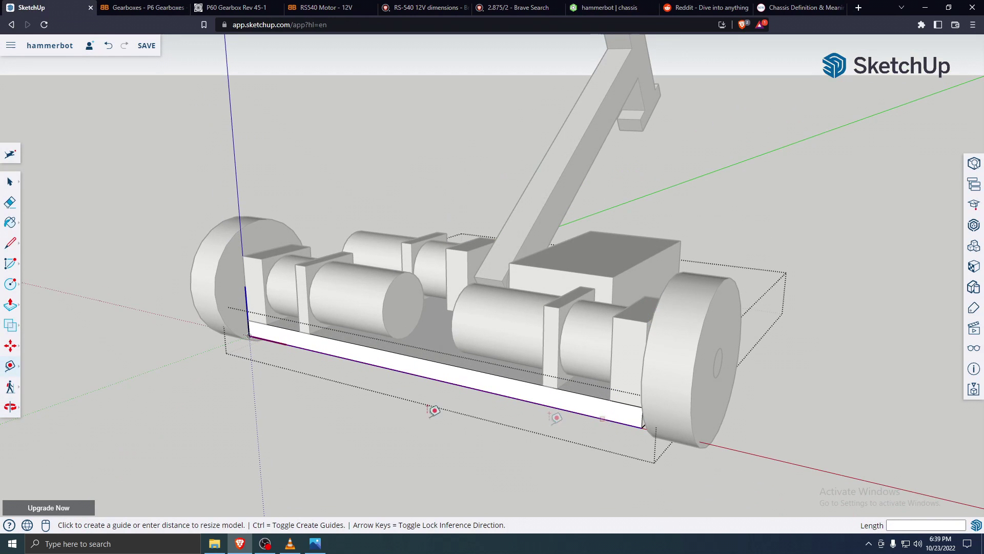
left_click(11, 185)
middle_click_drag(542, 430, 610, 274)
scroll(610, 275, "up", 5)
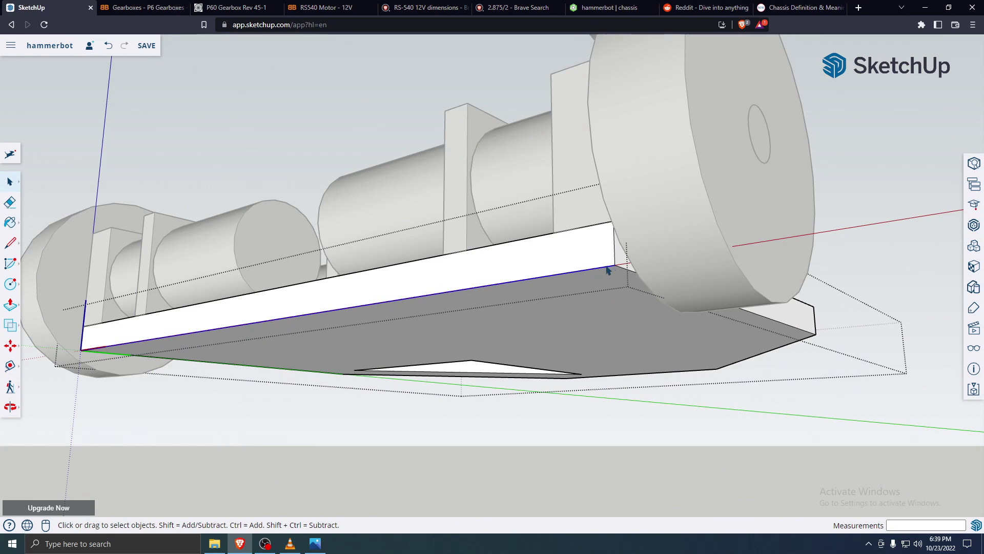
middle_click_drag(648, 395, 636, 359)
left_click(11, 366)
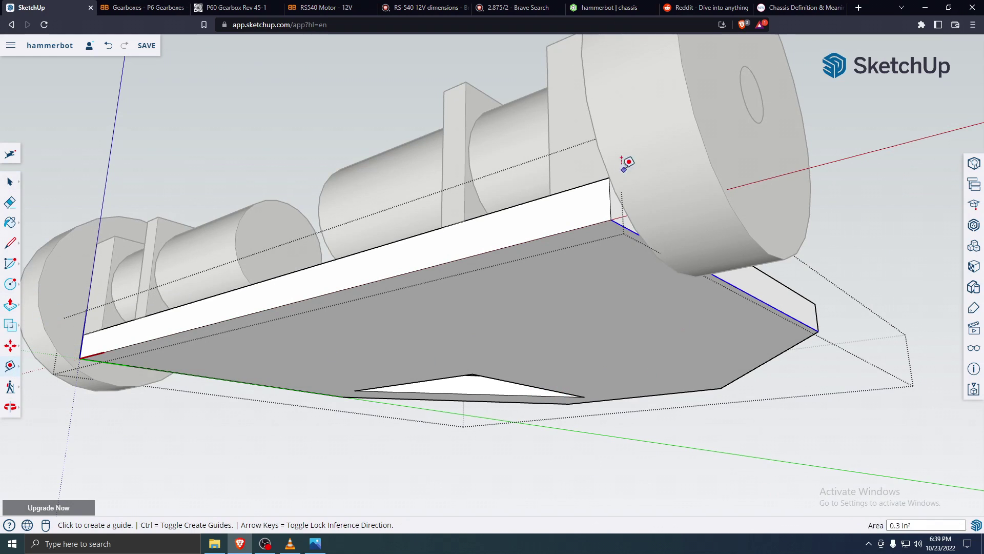
left_click(611, 219)
left_click(818, 330)
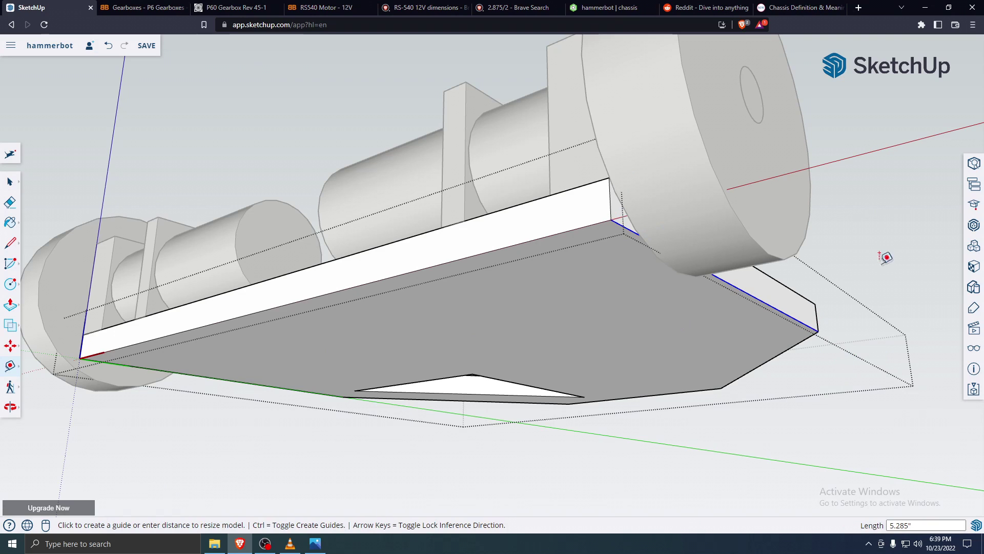
Switch back to Onshape and dimension the rectangle's vertical side to 5.25 in
left_click(610, 7)
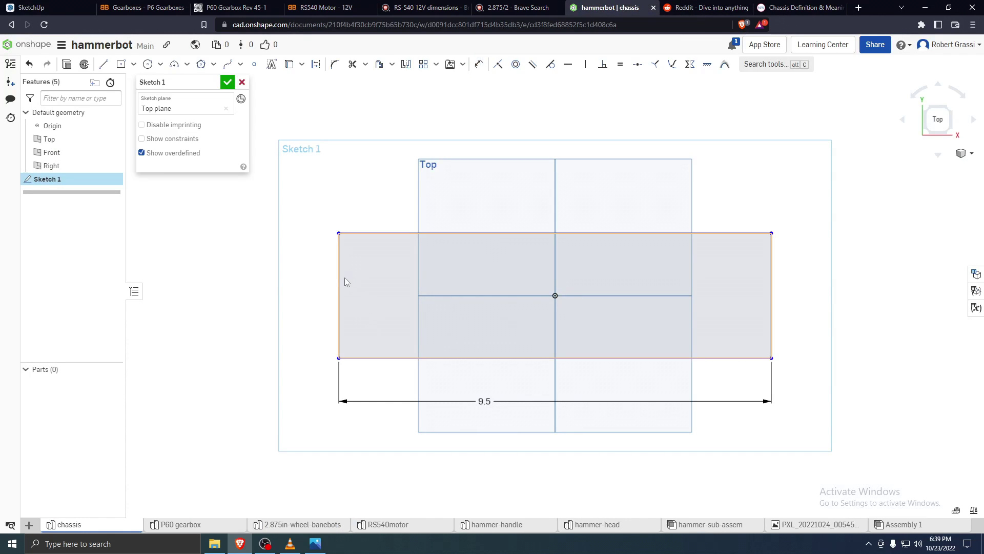
left_click(331, 257)
left_click(317, 292)
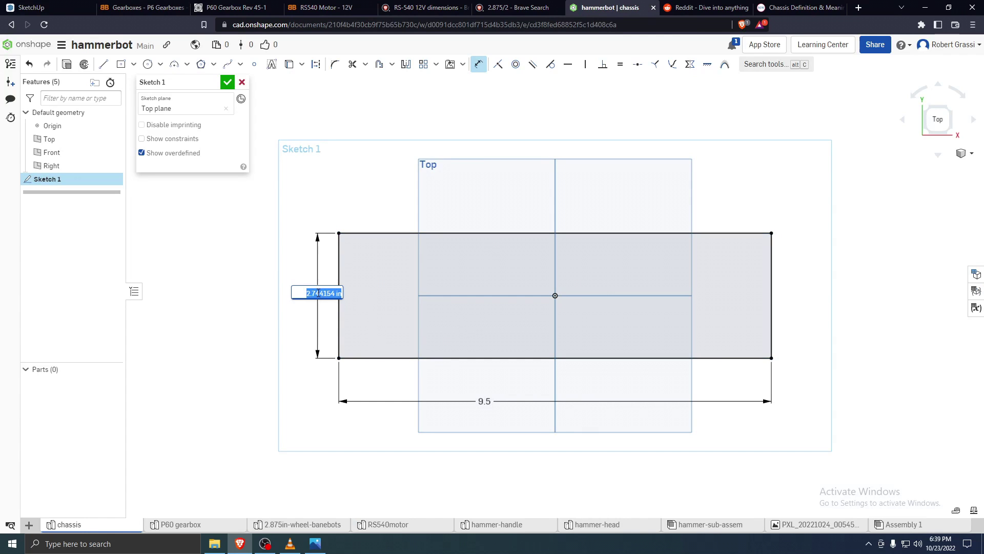
key("Return")
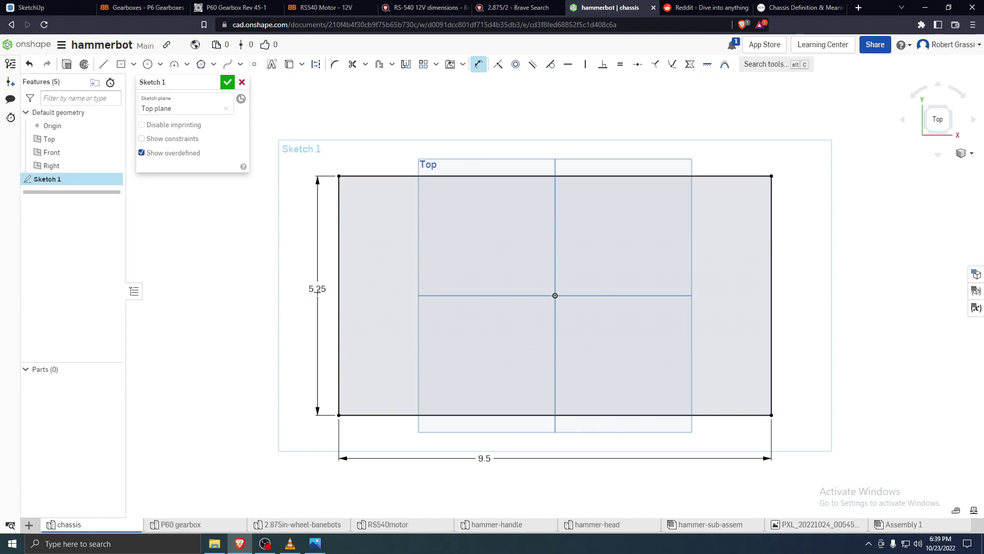
scroll(566, 302, "down", 6)
scroll(640, 176, "up", 3)
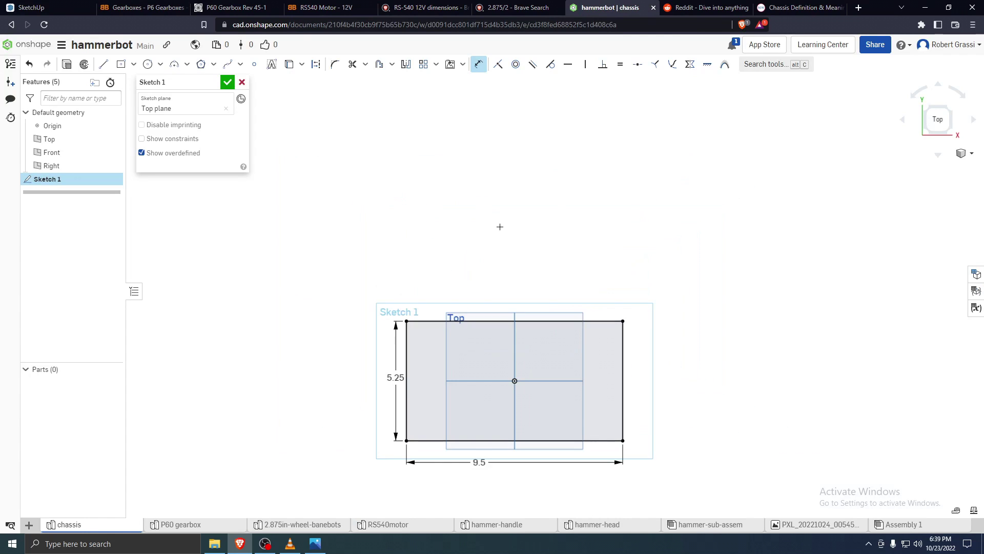
Switch to SketchUp and measure the chassis plate's full depth from its far corner to the long wheel-side edge
left_click(31, 7)
mouse_move(624, 395)
left_mouse_down()
mouse_move(615, 328)
mouse_move(540, 358)
mouse_move(740, 292)
mouse_move(699, 347)
left_mouse_up()
key("t")
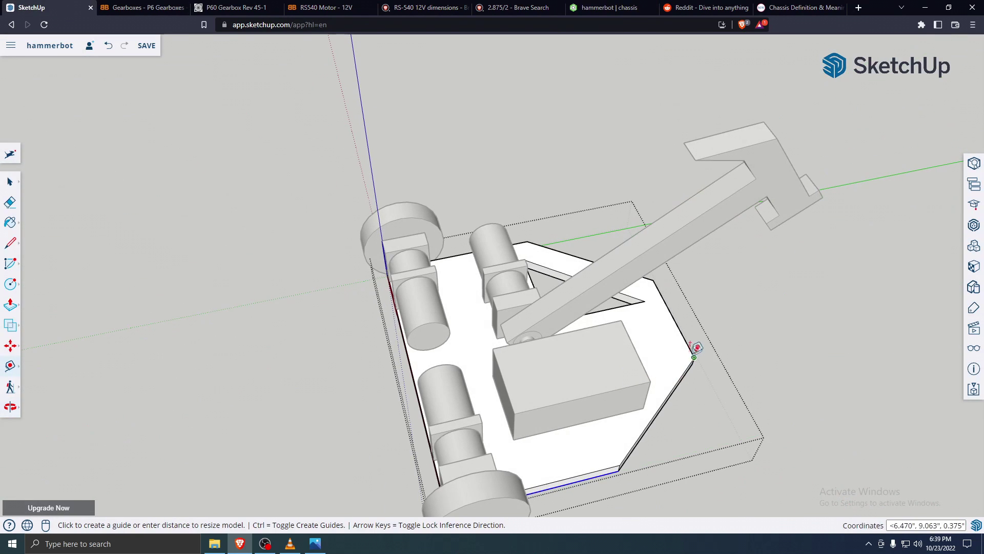
left_click(694, 356)
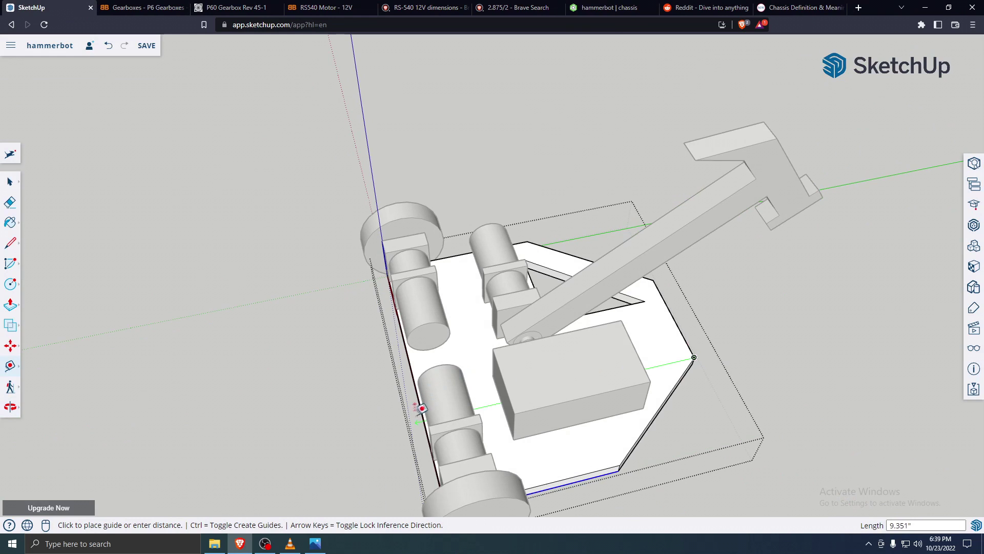
left_click(431, 415)
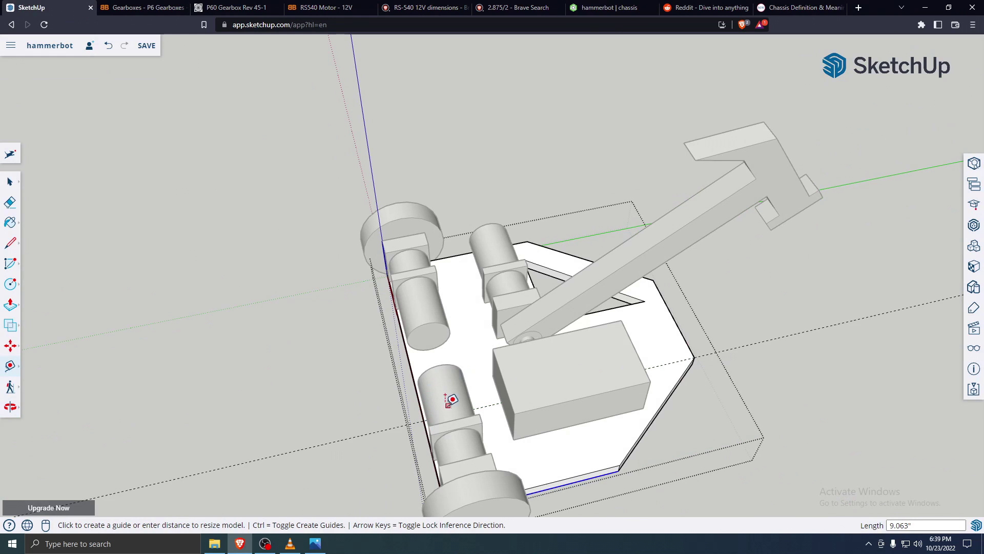
Switch back to Onshape and sketch three connected lines forming a tapered section with a horizontal top edge above the rectangle
left_click(607, 7)
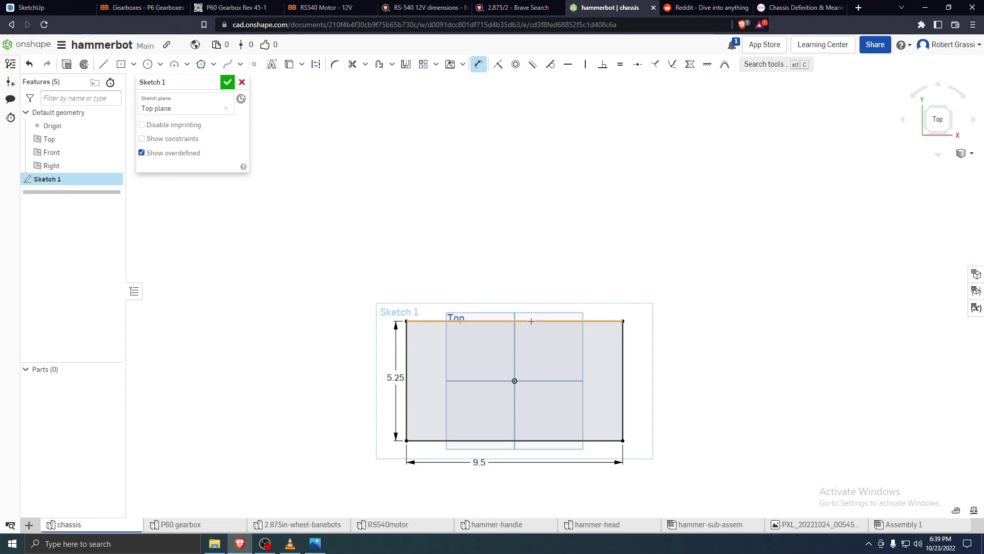
left_click(104, 65)
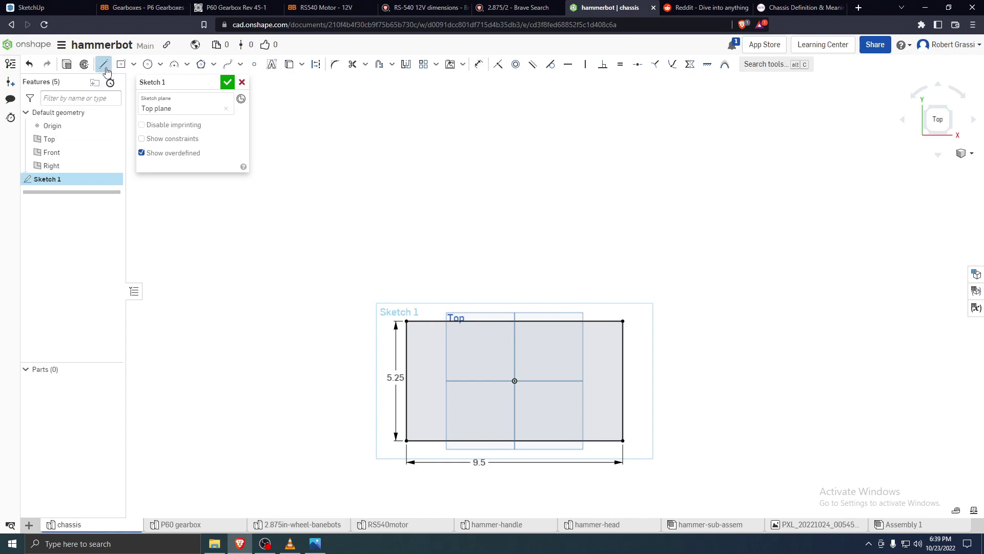
left_click(624, 321)
left_click(549, 180)
left_click(436, 180)
left_click(408, 321)
key("Escape")
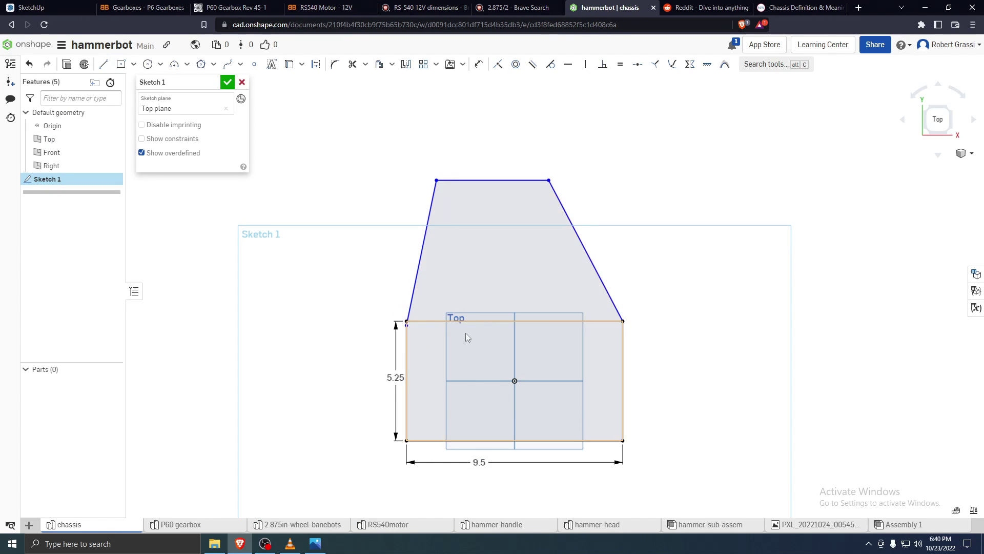
Move the lower end of the tapered section's left slanted line onto the rectangle's upper-left corner
scroll(405, 344, "up", 5)
scroll(394, 333, "up", 3)
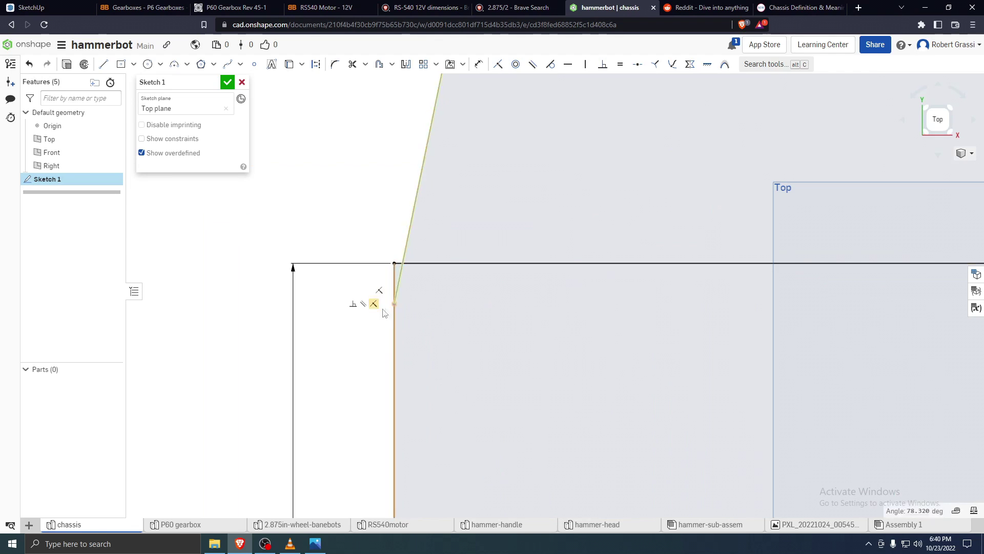
left_click_drag(394, 304, 394, 260)
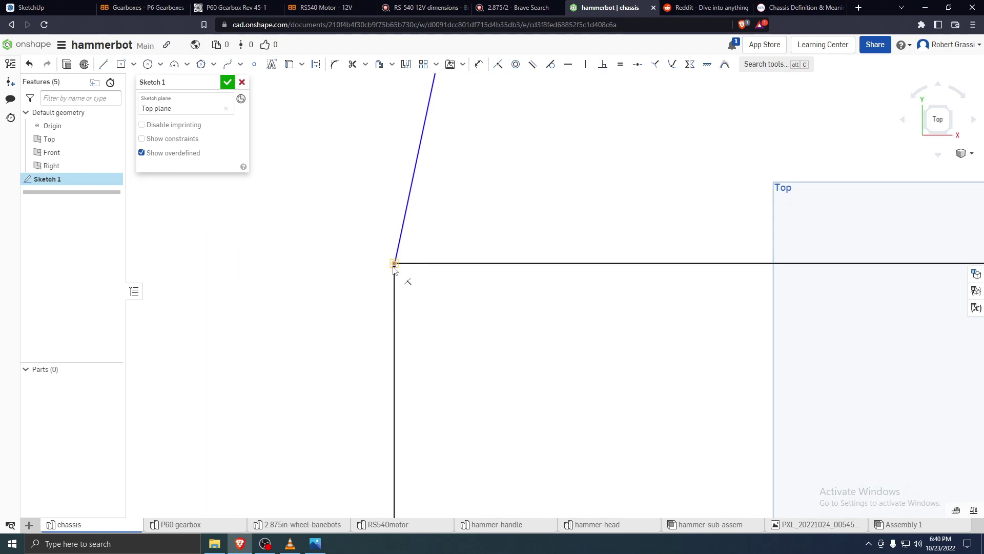
Dimension the distance between the tapered section's top edge and the rectangle's bottom edge to 9 in, checking the depth in SketchUp before returning to Onshape
scroll(579, 357, "down", 10)
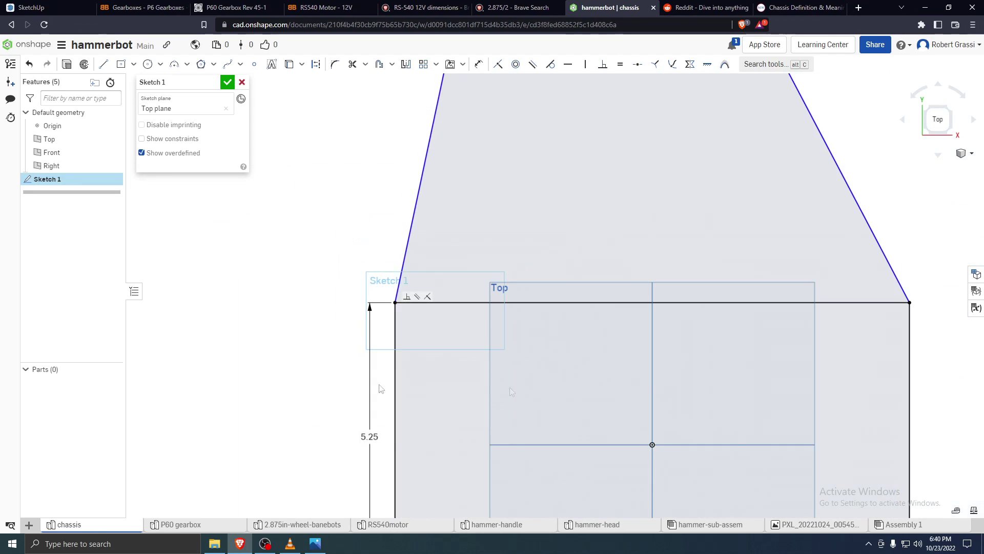
key("d")
left_click(650, 232)
left_click(728, 450)
left_click(818, 389)
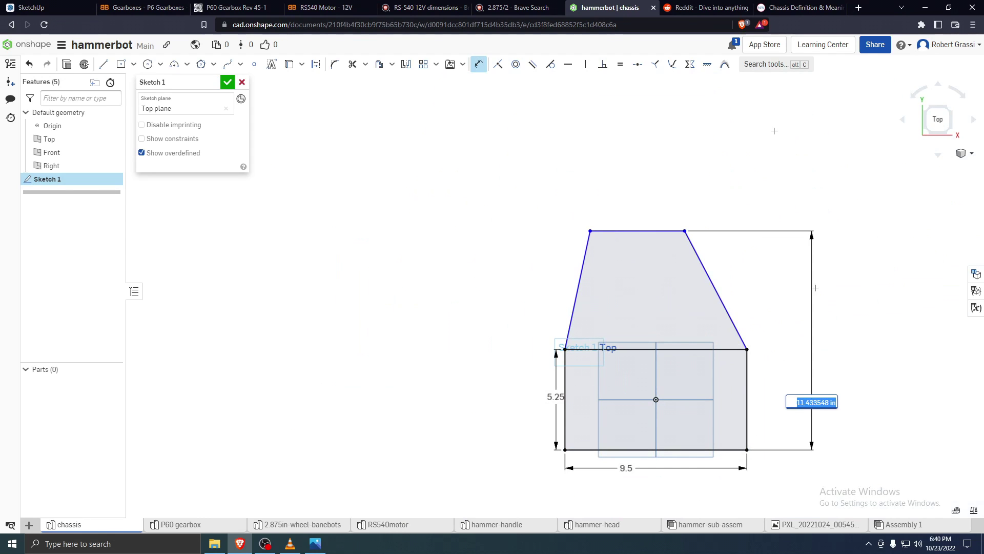
left_click(72, 6)
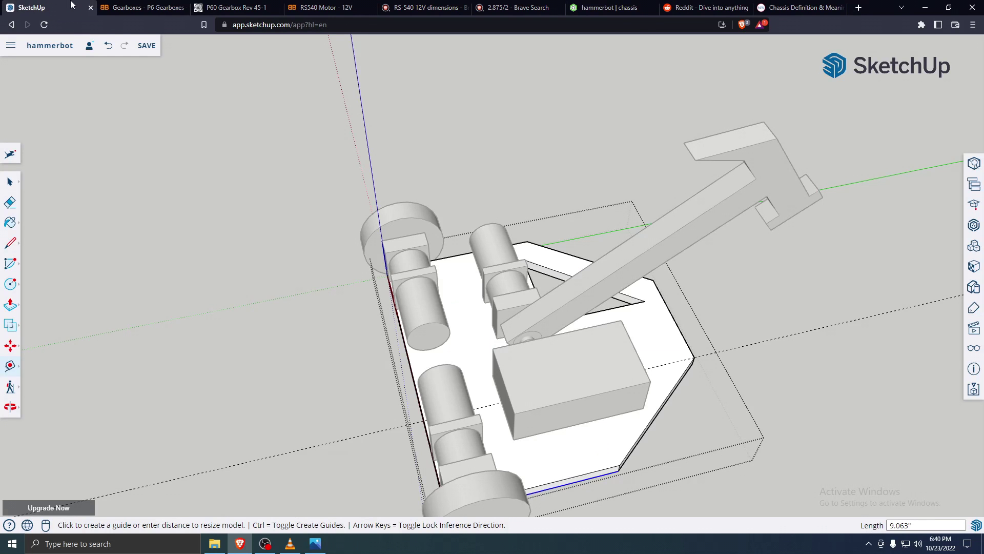
left_click(607, 7)
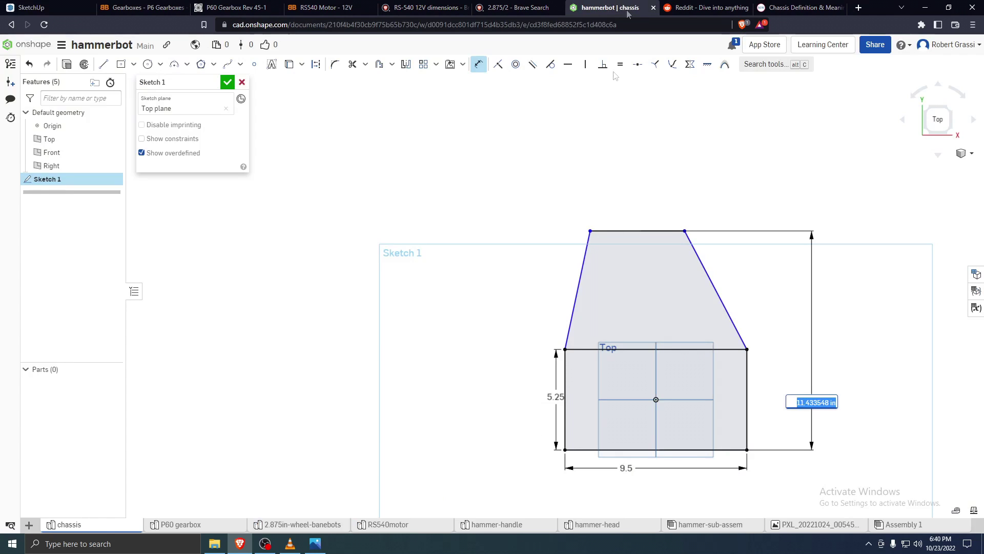
type("9")
key("Return")
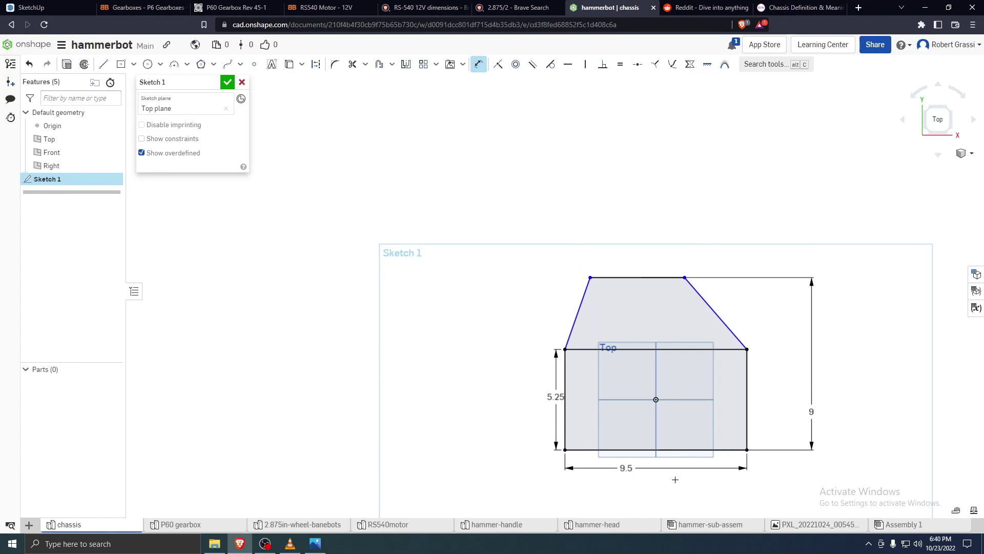
Draw a vertical construction line from the midpoint of the rectangle's bottom edge up past the tapered section's top edge
scroll(657, 328, "up", 3)
key("Escape")
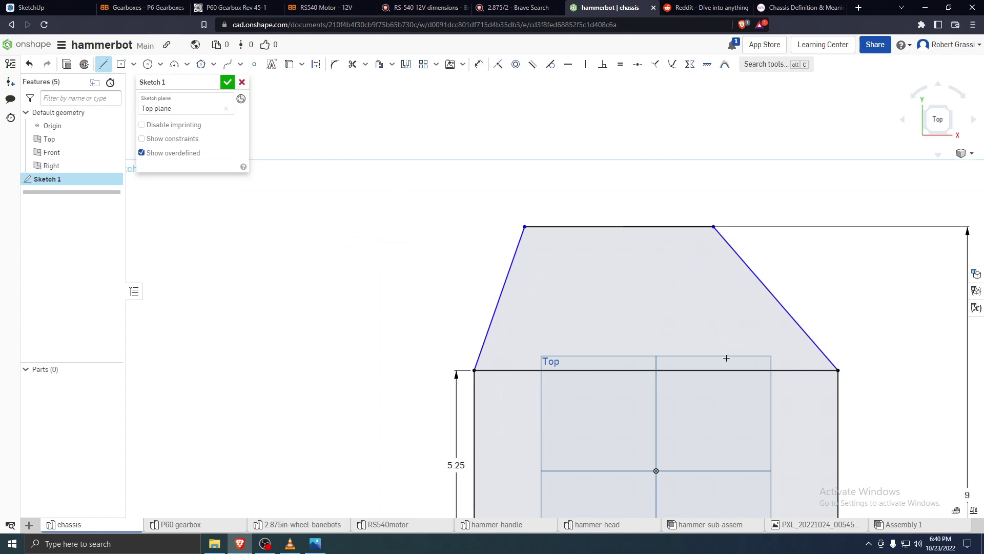
scroll(656, 376, "down", 5)
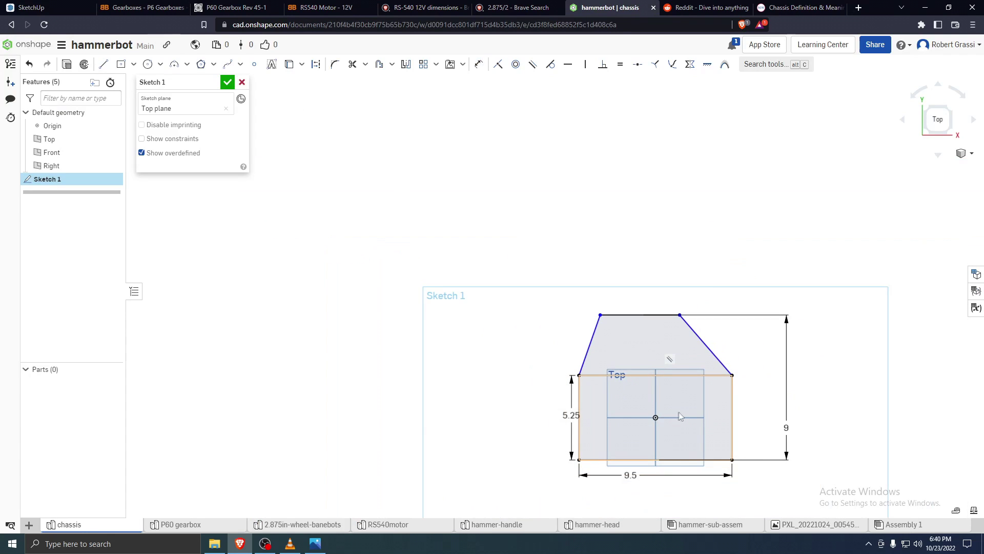
left_click(656, 460)
left_click(657, 275)
key("Escape")
scroll(656, 461, "up", 3)
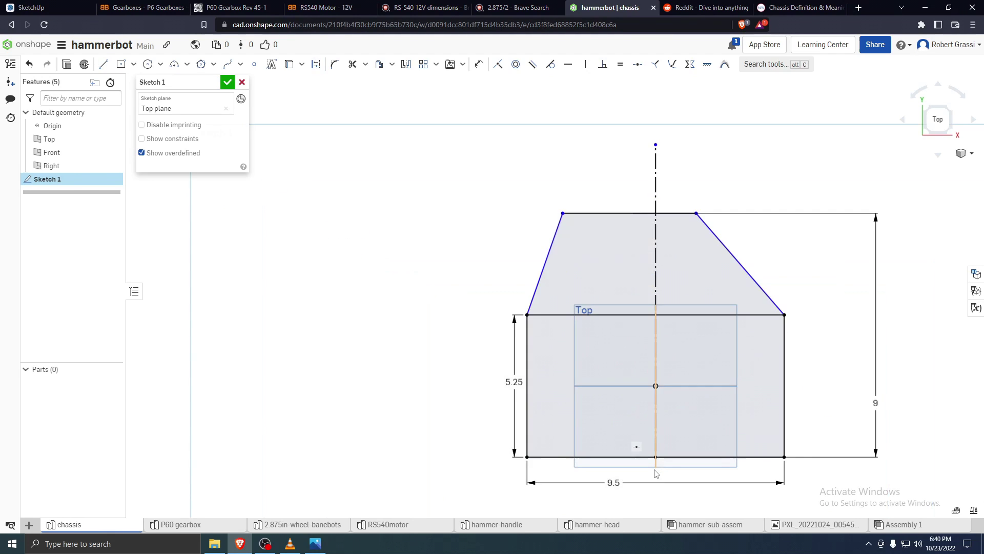
Replace the tapered section's top edge with two horizontal lines, about 3.4 in and 3.5 in long, joined end to end between the slanted lines
left_click_drag(658, 212, 700, 212)
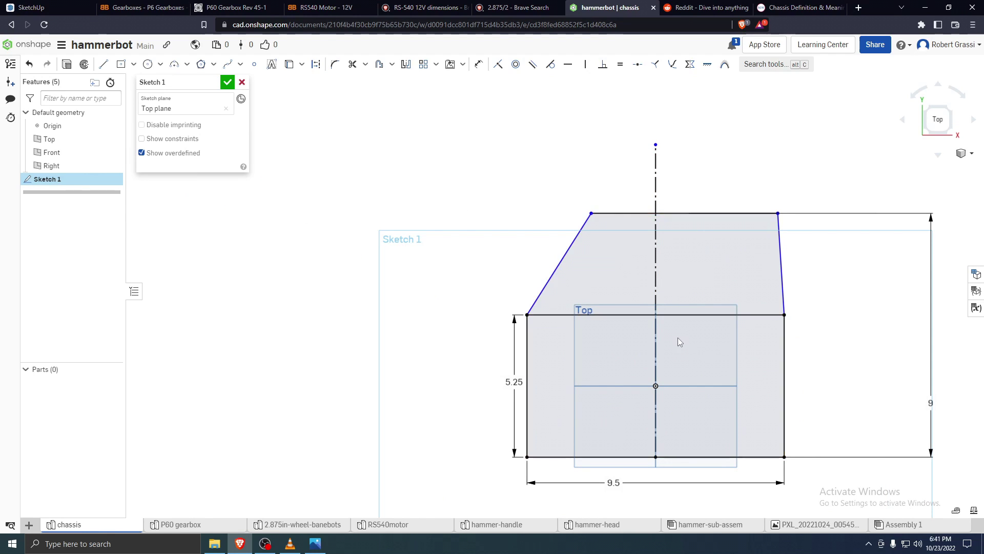
key("Delete")
key("l")
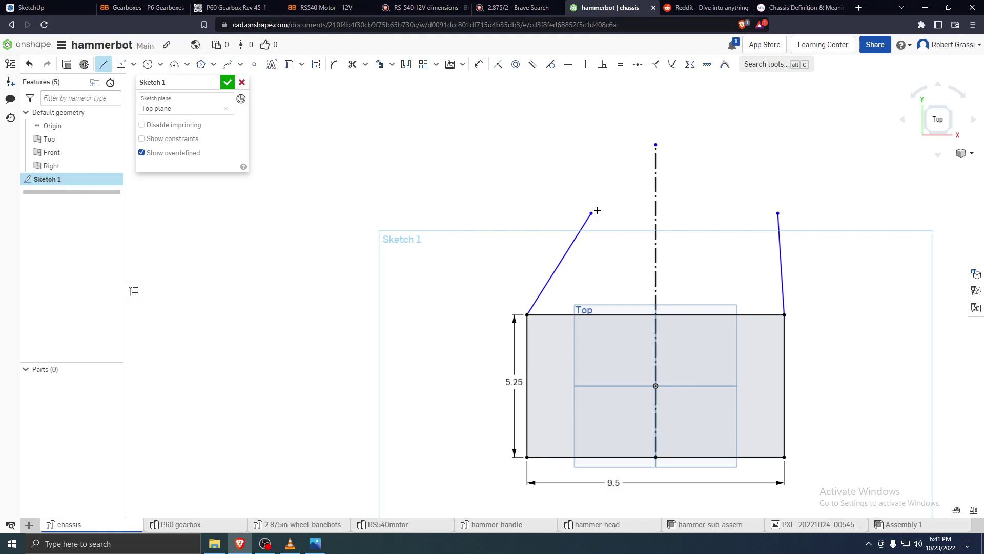
left_click(683, 213)
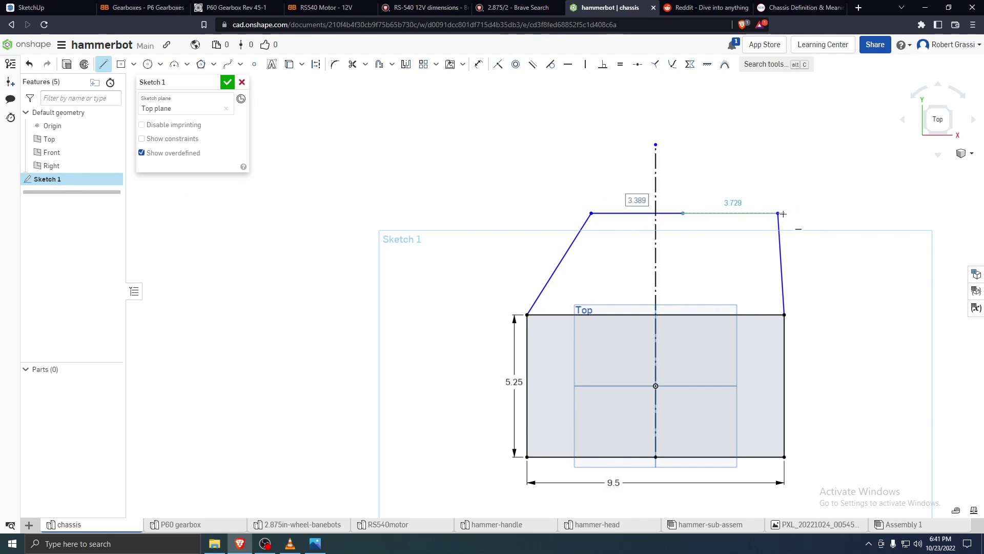
left_click(778, 213)
key("Escape")
Constrain the two top lines of the tapered section to be equal in length and parallel to each other
left_click(739, 214)
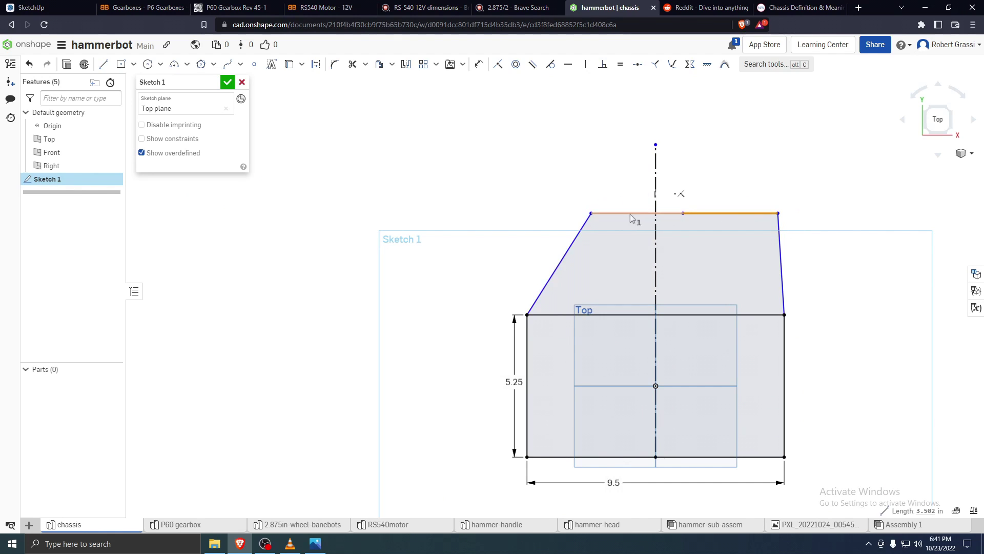
key("e")
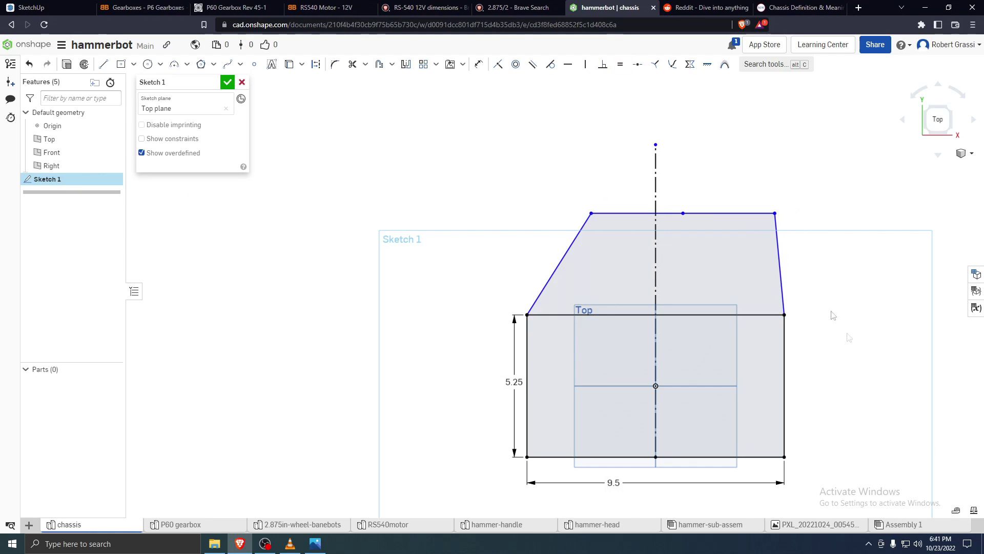
mouse_move(687, 217)
left_mouse_down()
mouse_move(784, 216)
mouse_move(681, 215)
mouse_move(687, 224)
left_mouse_up()
left_click(703, 232)
left_click(675, 224)
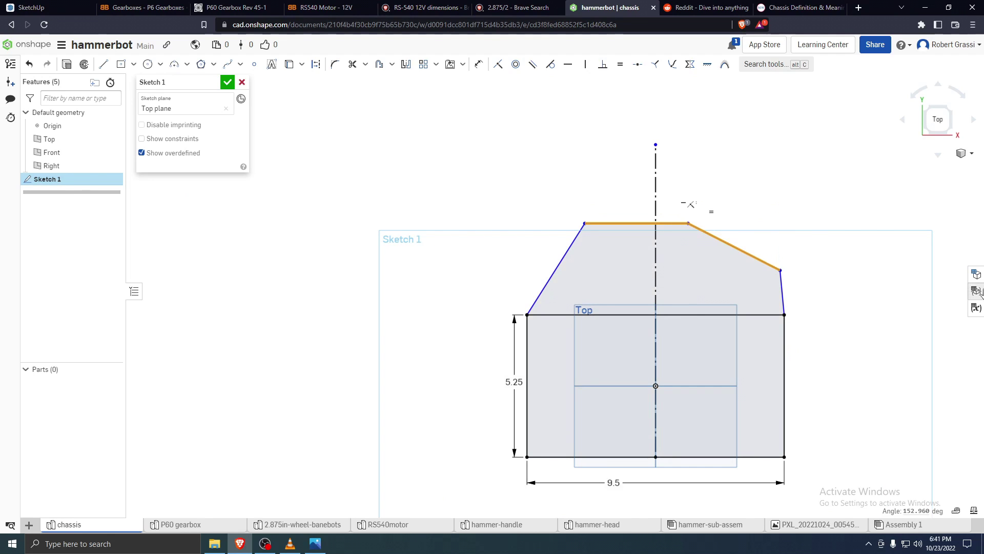
left_click(532, 64)
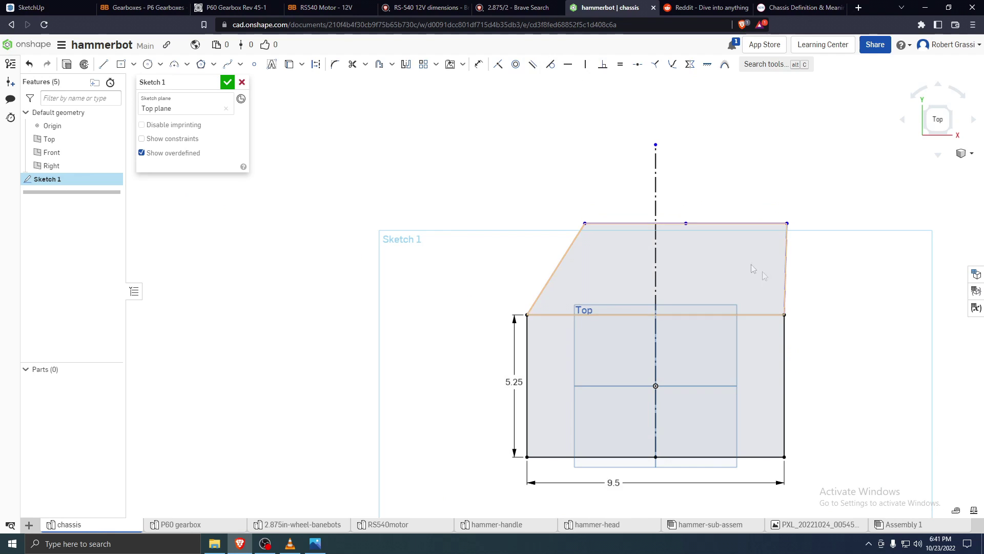
Place the shared point of the two top lines on the vertical construction line and pull the outer corners inward
mouse_move(779, 228)
left_mouse_down()
mouse_move(684, 220)
mouse_move(661, 257)
mouse_move(677, 251)
left_mouse_up()
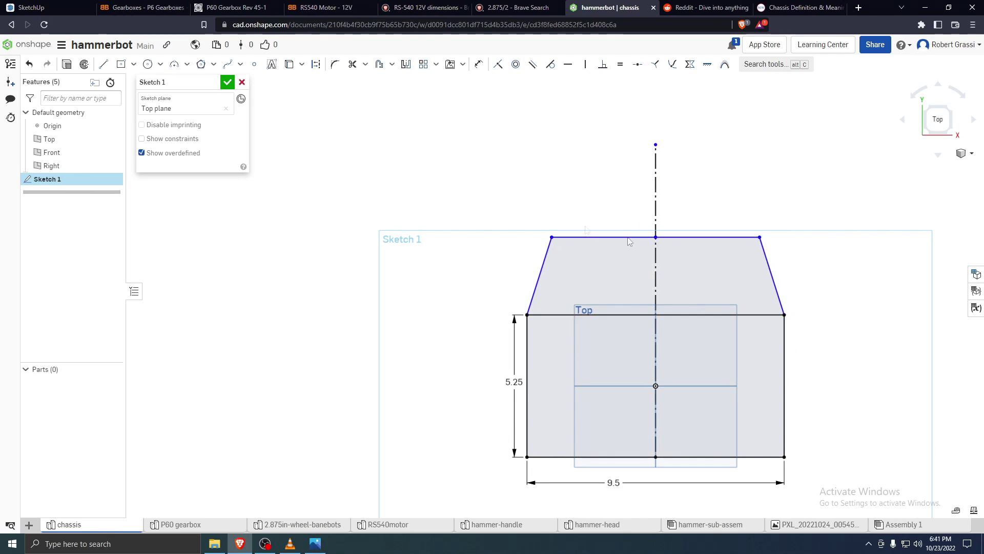
left_click_drag(553, 237, 594, 245)
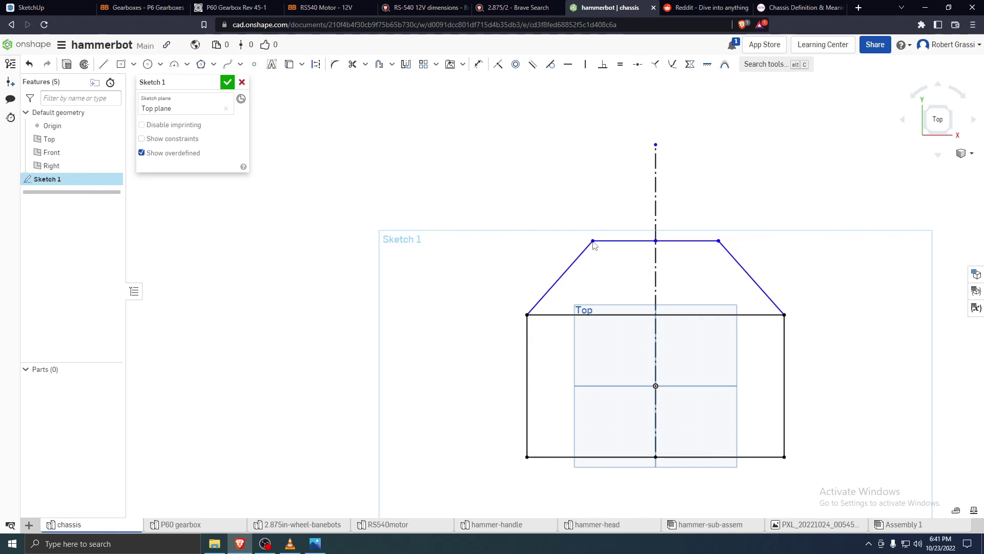
Dimension the overall depth of the profile from the short tapered end edge to the opposite rectangle edge to 9 in
right_click_drag(611, 339, 792, 271)
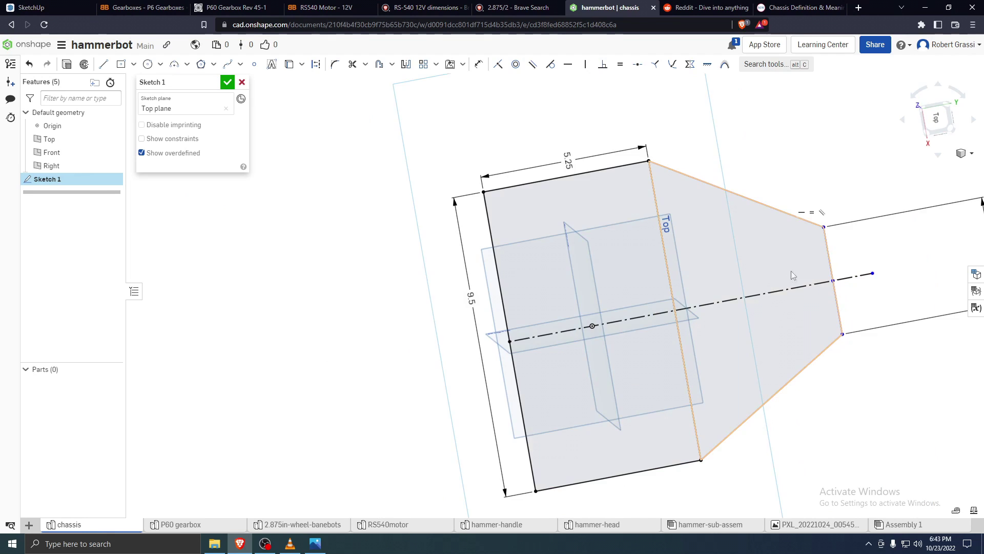
key("d")
scroll(792, 269, "down", 2)
left_click(814, 266)
left_click(622, 300)
left_click(781, 442)
type("9")
key("Return")
Finish the sketch and extrude both of its regions as a new solid with a blind depth of 0.375 in
mouse_move(669, 338)
right_mouse_down()
mouse_move(664, 237)
mouse_move(718, 267)
right_mouse_up()
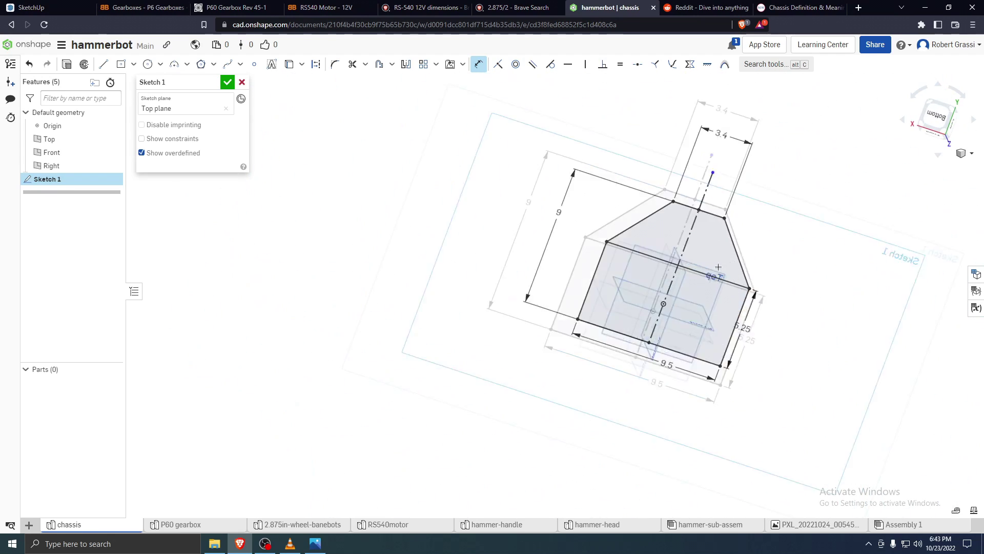
scroll(718, 267, "up", 5)
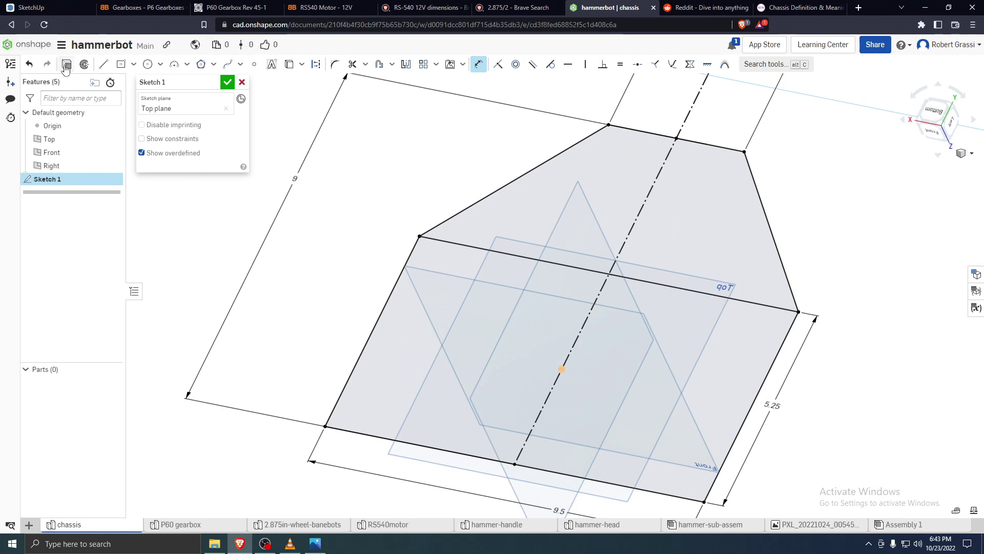
key("Return")
key("shift+e")
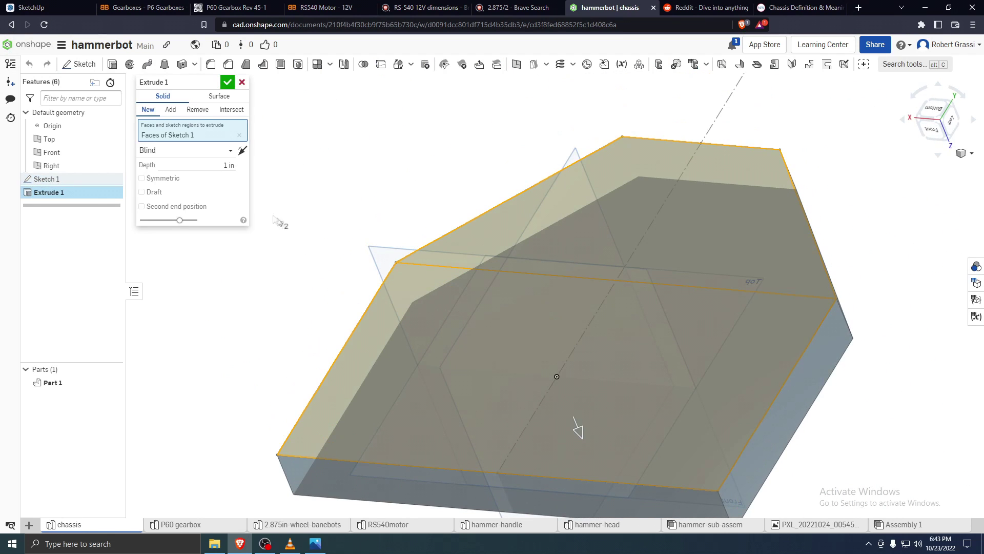
left_click(225, 150)
left_click(229, 166)
type(".37")
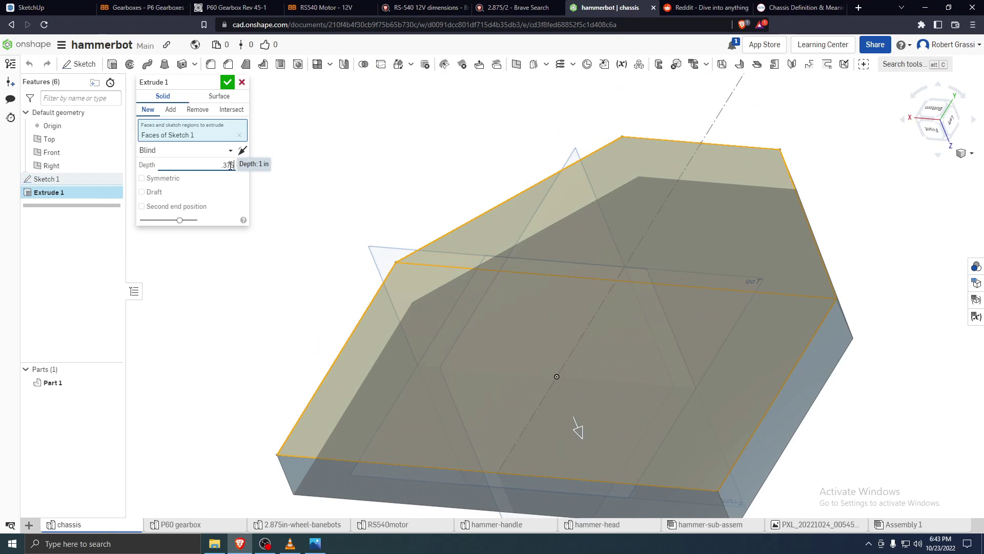
type("5")
key("Return")
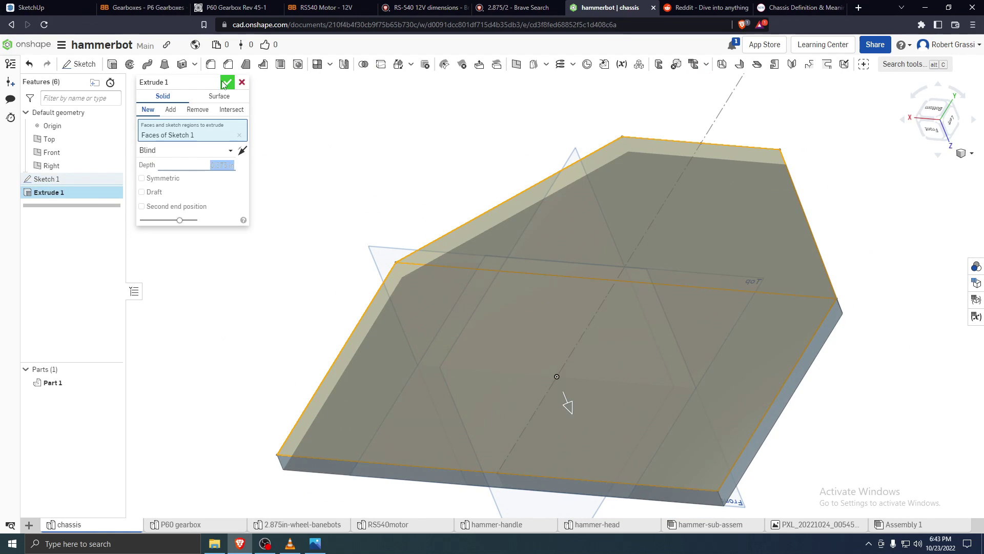
left_click(226, 83)
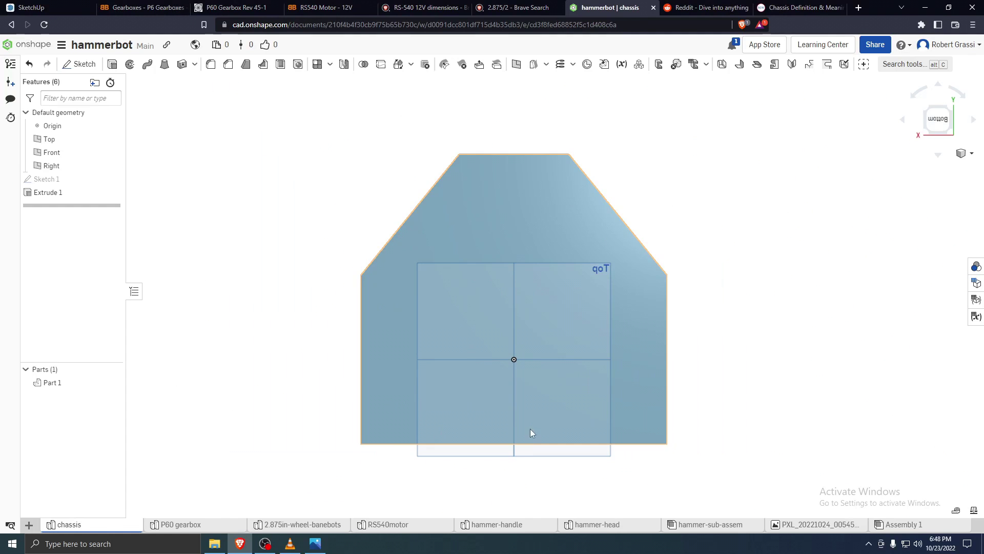
Open Assembly 1 and rename it as master-assembly
right_click_drag(530, 429, 355, 467)
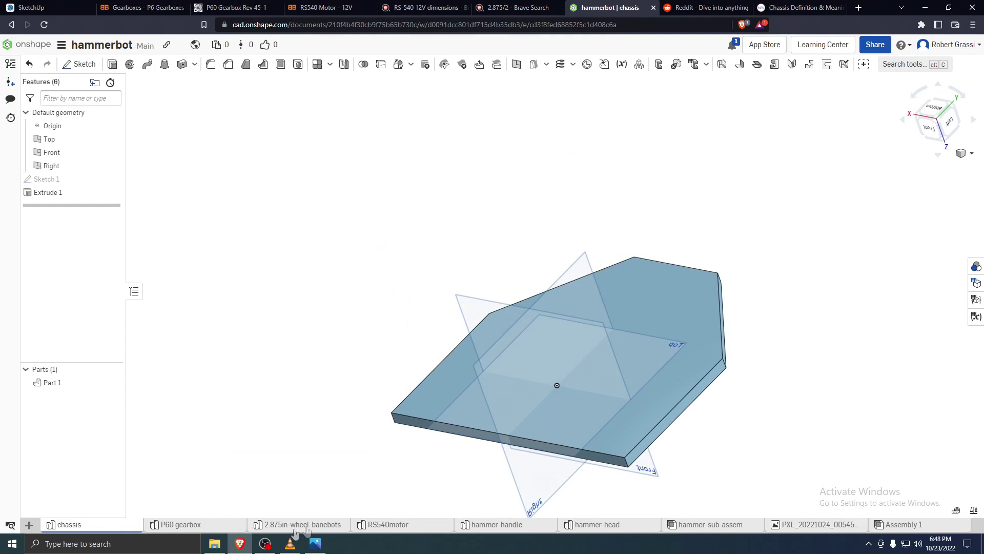
right_click_drag(589, 436, 682, 446)
left_click(913, 528)
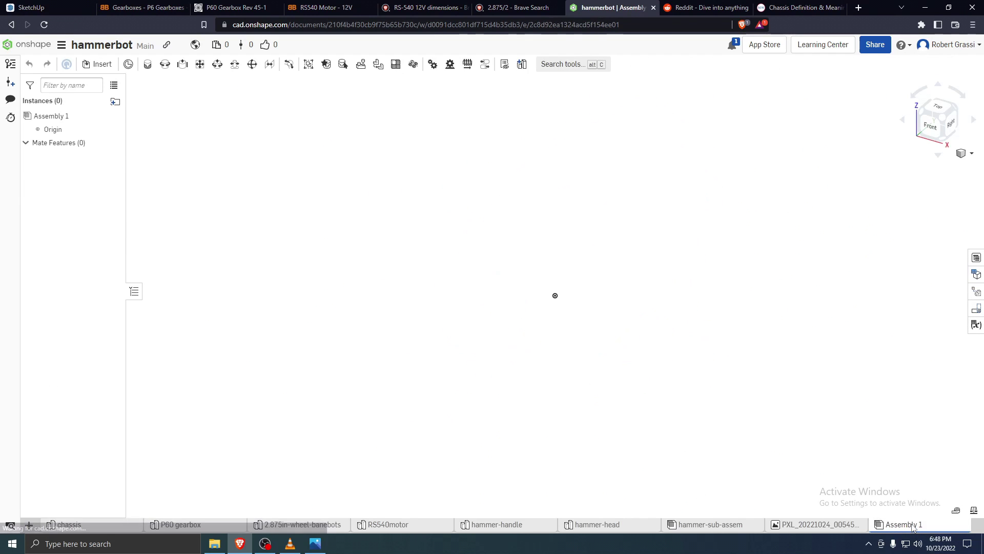
right_click(913, 528)
left_click(906, 430)
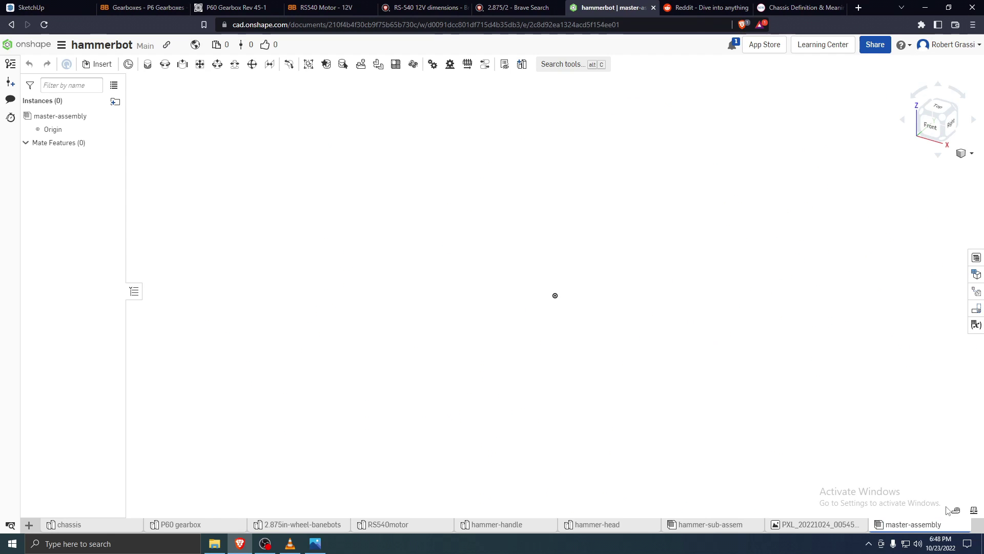
Insert the chassis part into the master assembly
left_click(99, 64)
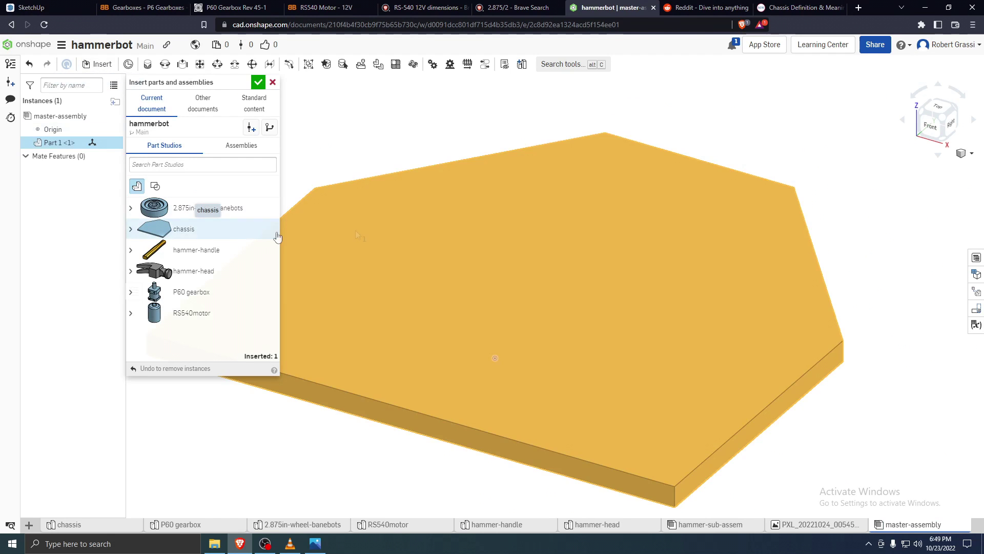
left_click(532, 327)
scroll(536, 328, "down", 3)
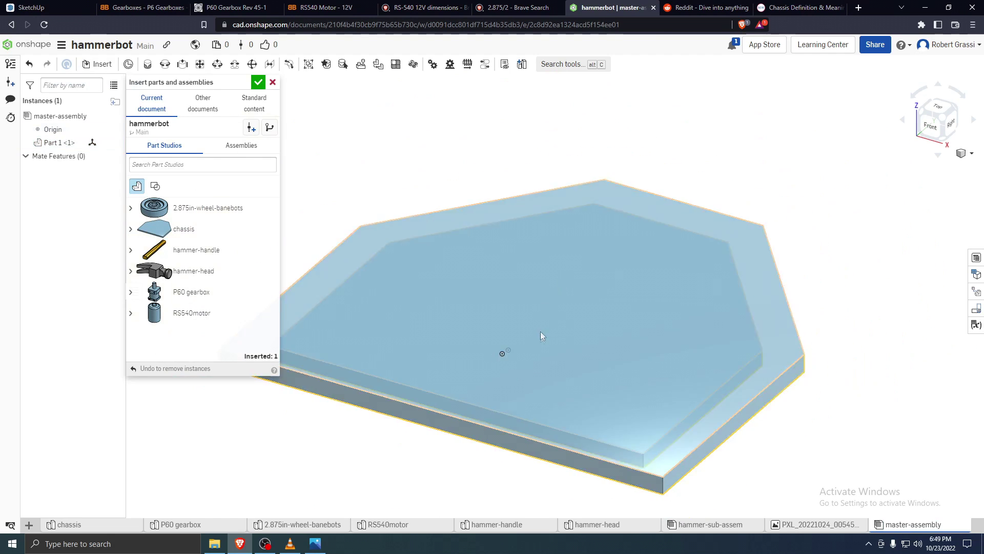
Fix the chassis plate in place in the assembly and finish inserting parts
left_click(548, 324)
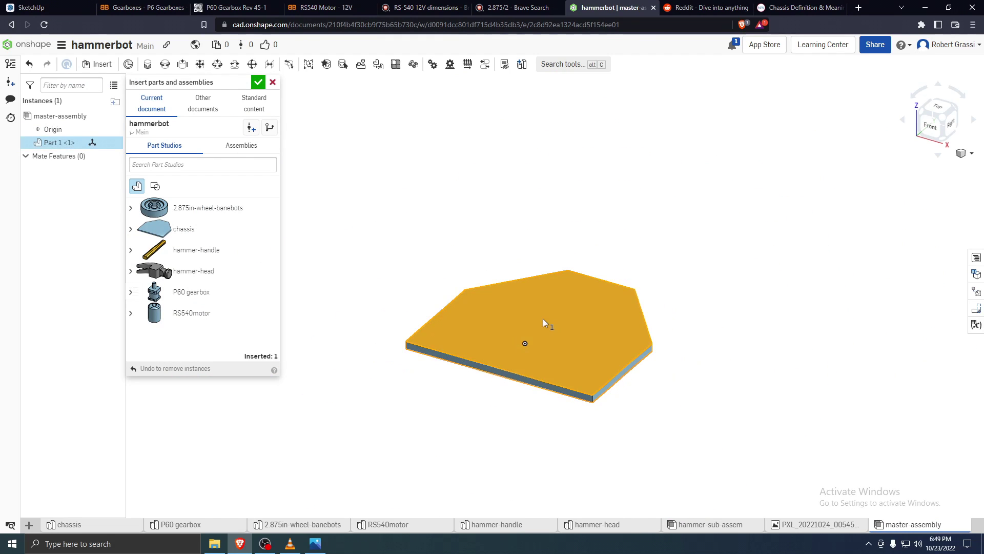
right_click(543, 318)
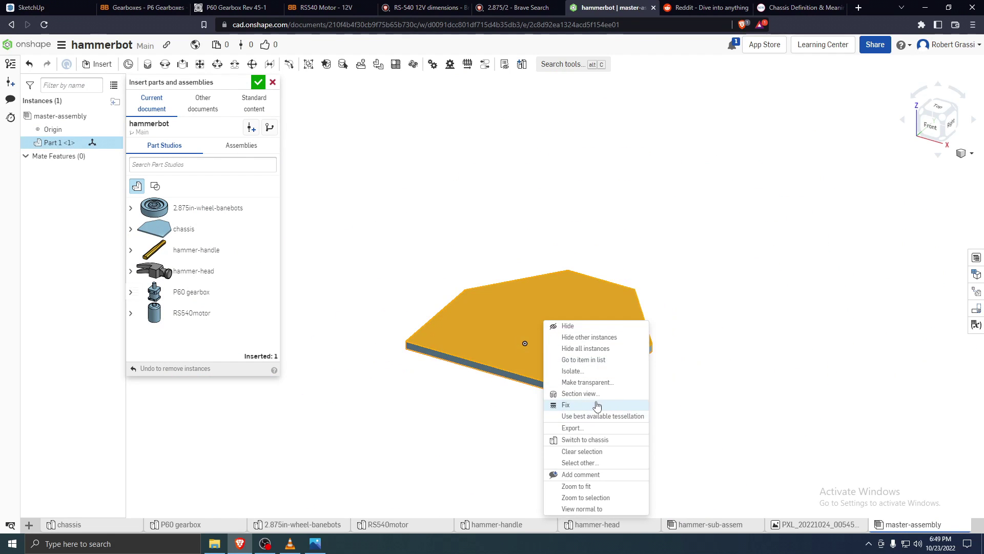
left_click(566, 405)
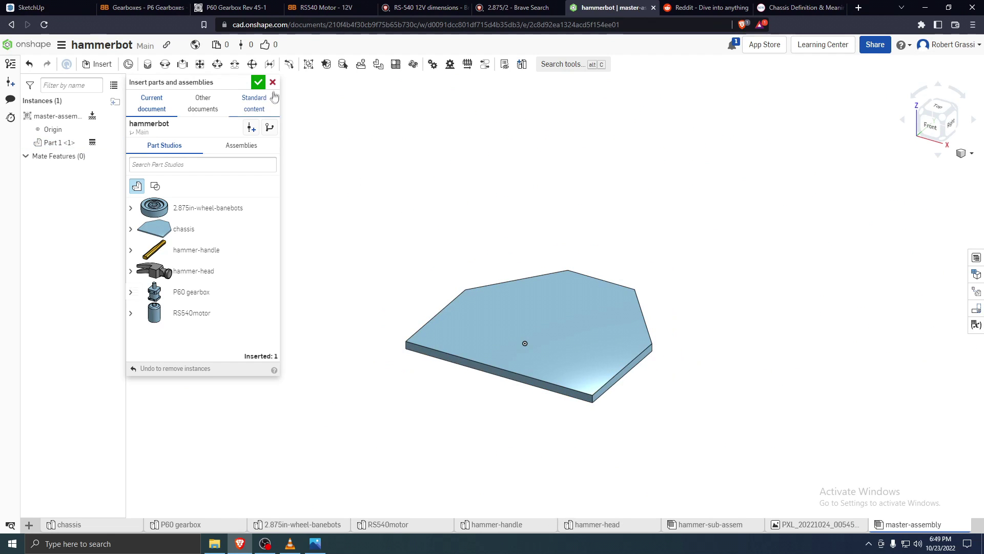
left_click(257, 82)
scroll(618, 508, "up", 3)
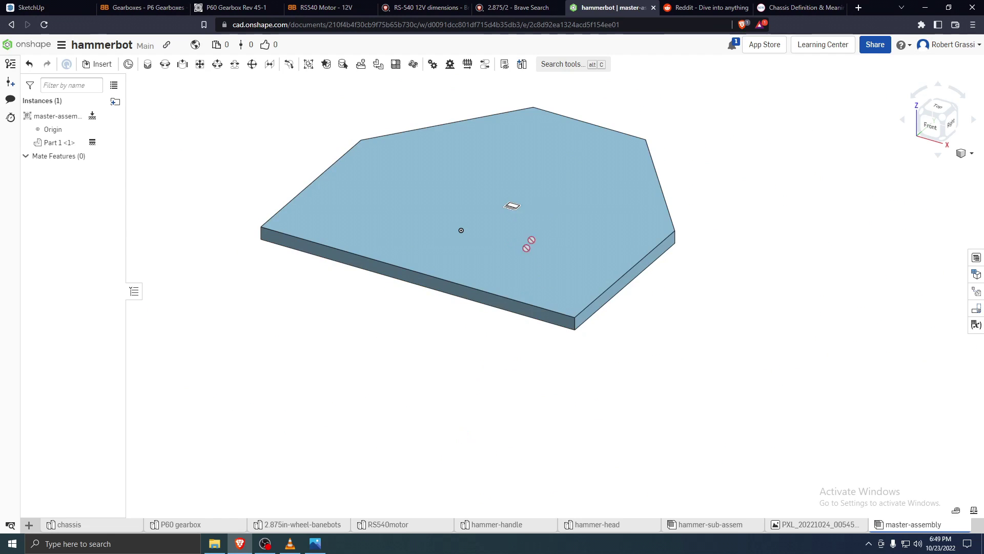
Insert the P60 gearbox, the 2.875in-wheel-banebots and the RS540motor into the master assembly around the chassis plate
scroll(354, 312, "down", 2)
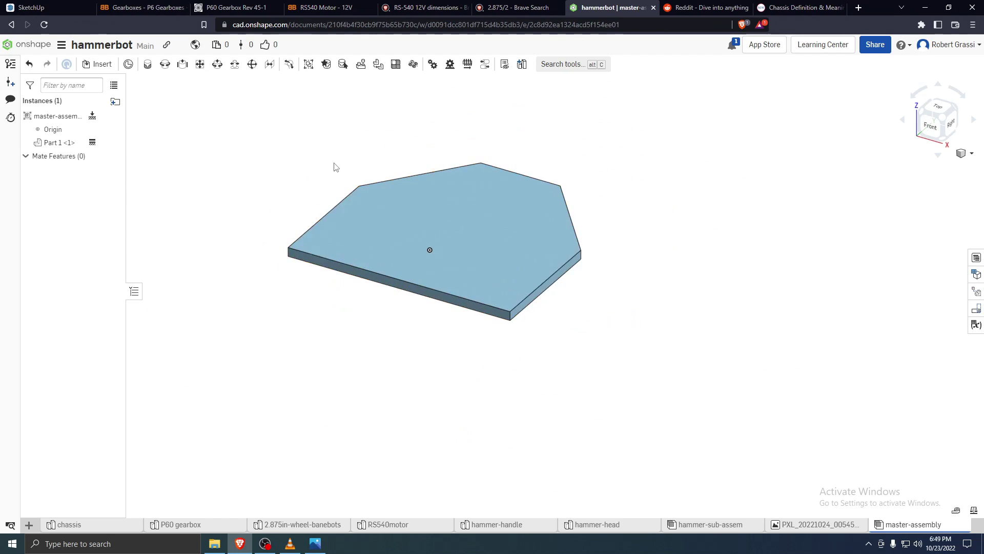
scroll(336, 168, "up", 2)
left_click(98, 64)
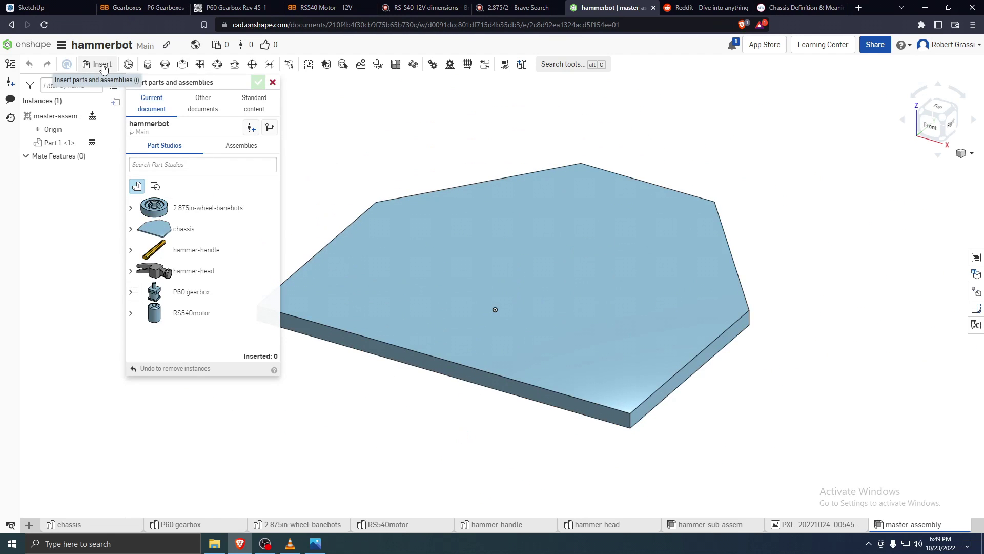
left_click(219, 293)
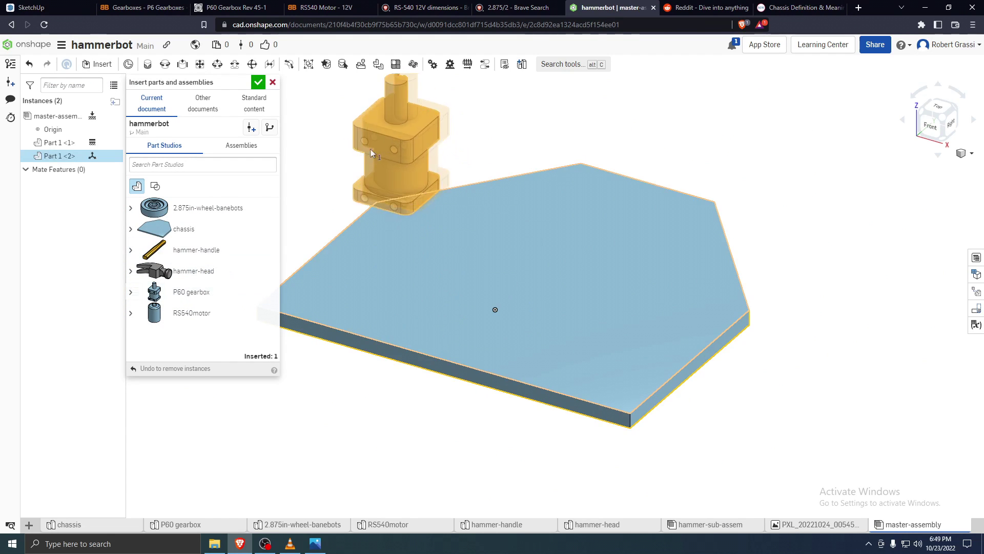
left_click(326, 141)
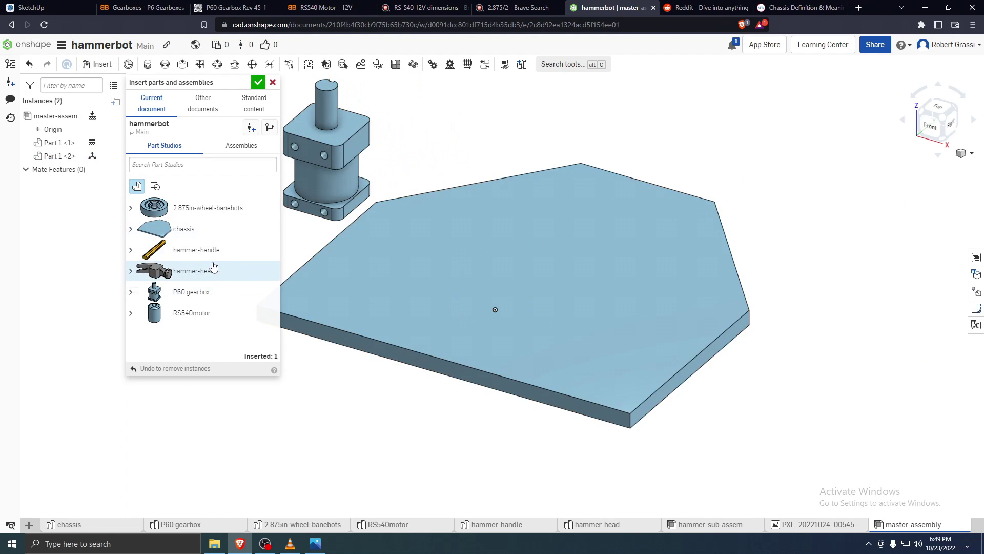
left_click(200, 210)
left_click(476, 145)
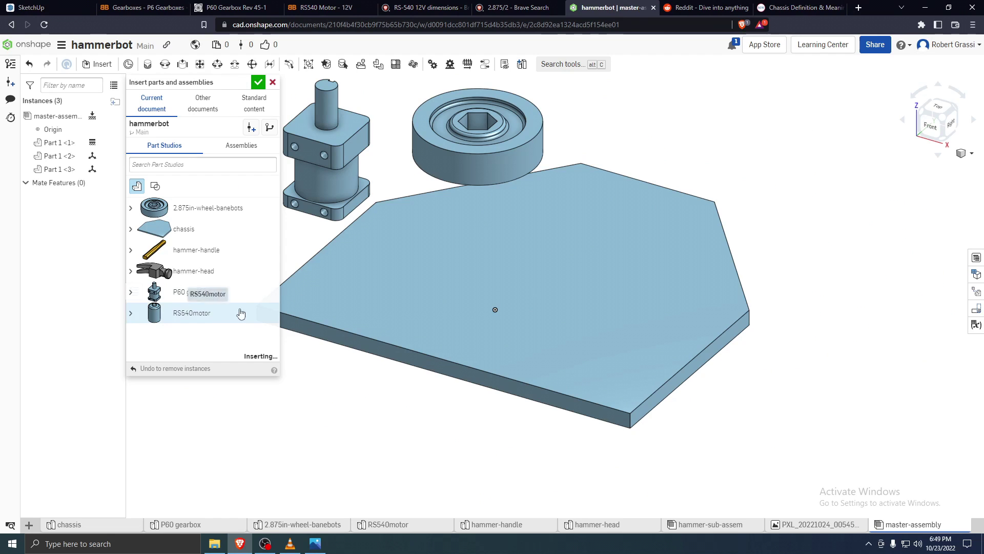
left_click(224, 321)
left_click(626, 213)
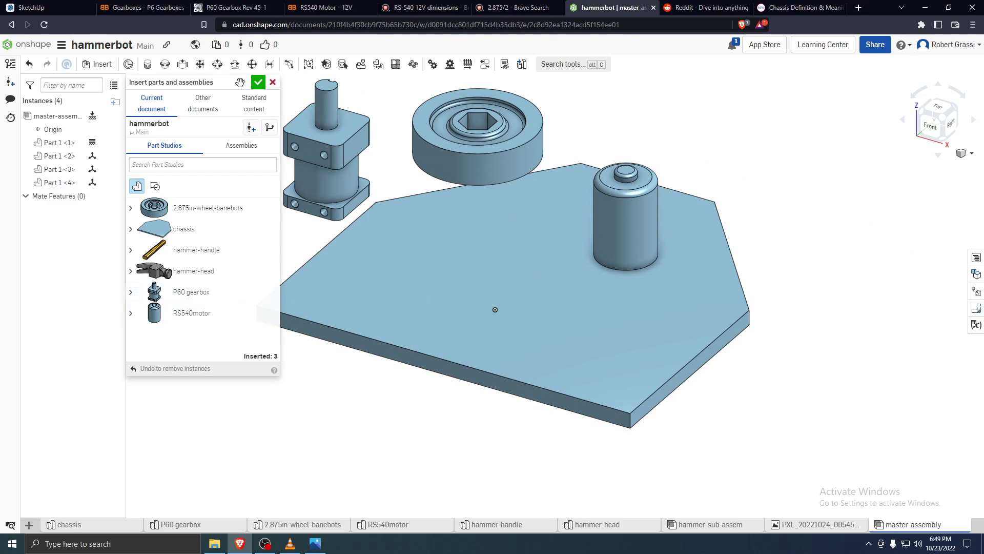
left_click(257, 82)
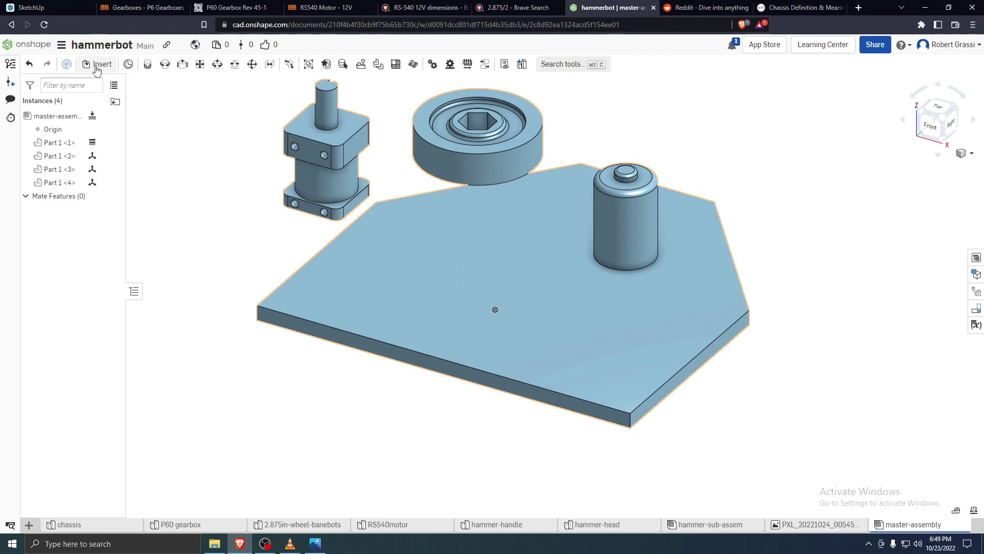
Add a planar mate between the side face of the gearbox's shaft-end block and the chassis plate's top face
left_click(200, 66)
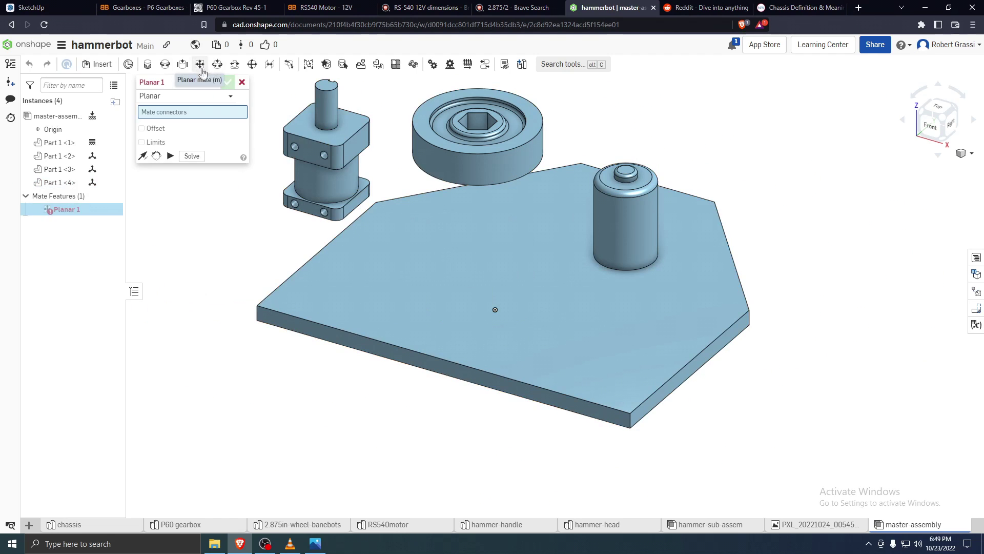
scroll(302, 142, "up", 5)
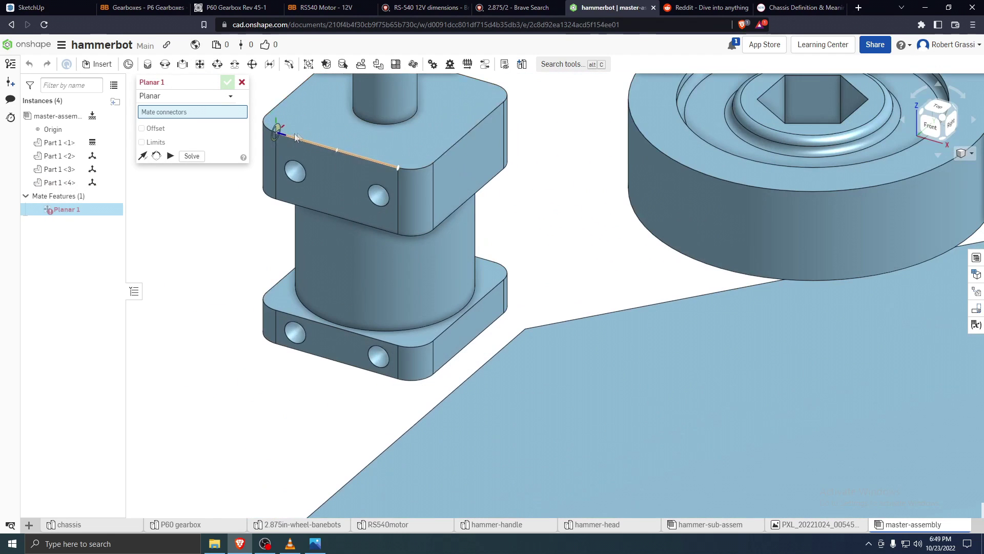
left_click(364, 171)
scroll(623, 321, "down", 6)
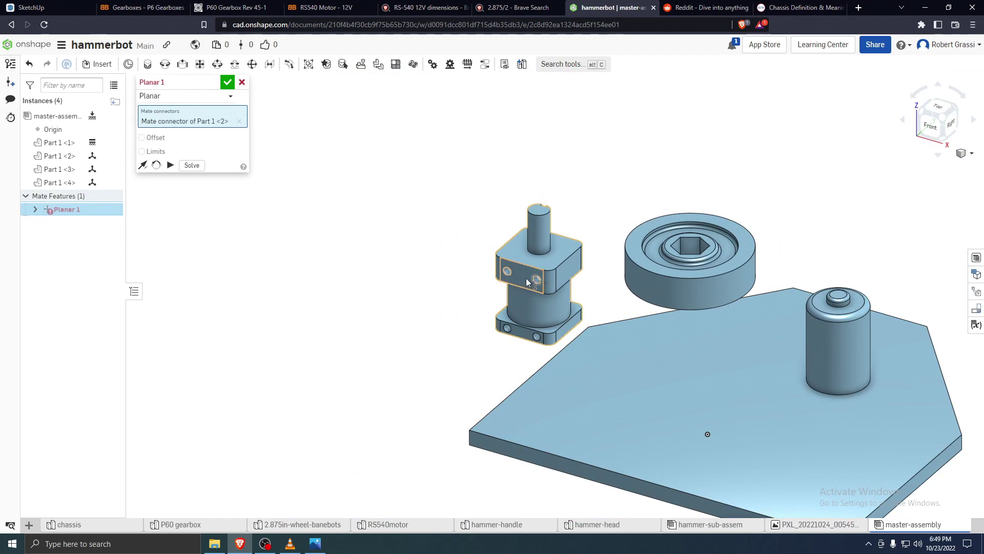
left_click(543, 433)
scroll(796, 435, "down", 3)
right_click_drag(796, 435, 752, 439)
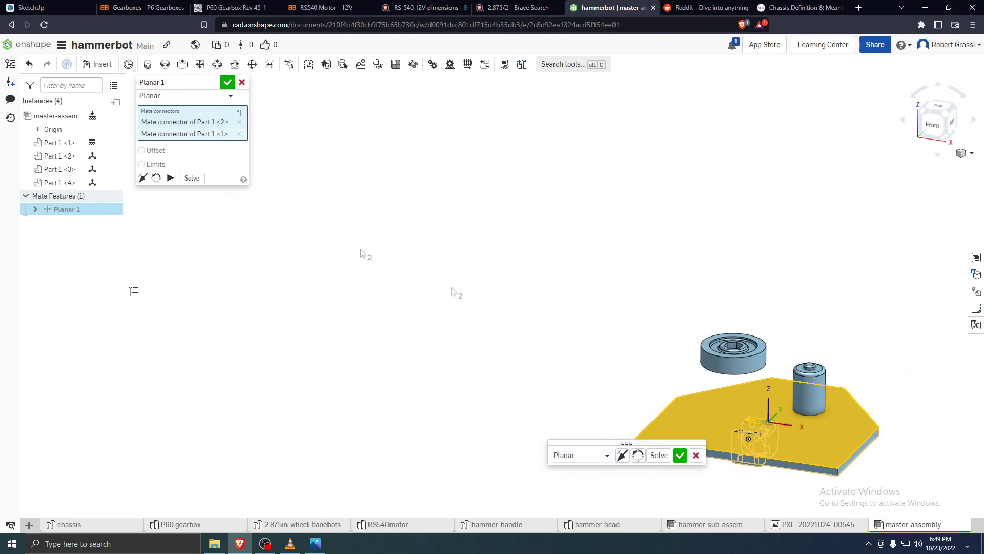
right_click_drag(861, 478, 524, 393)
scroll(850, 455, "up", 3)
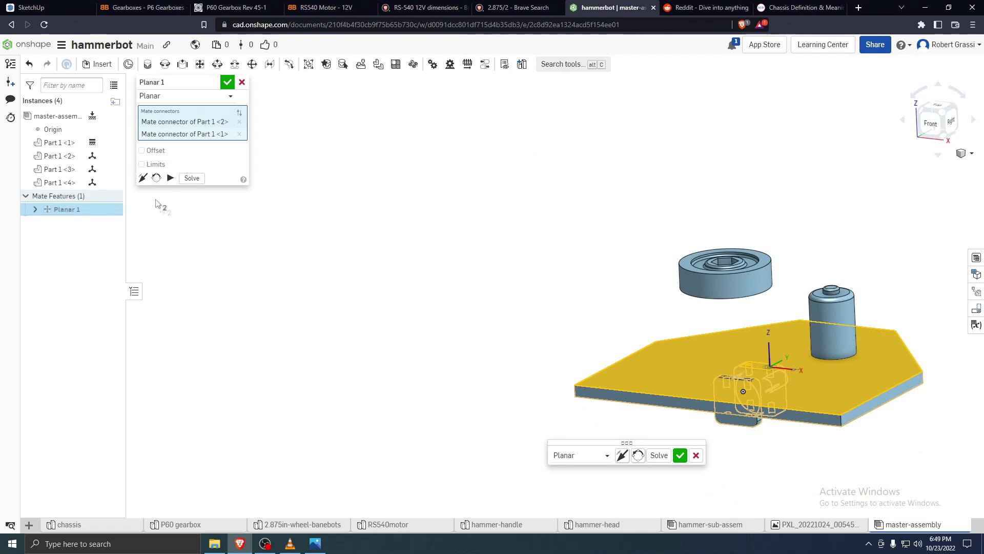
Flip the planar mate's primary axis so the gearbox sits above the plate, accept it, and slide the gearbox off beside the plate
left_click(143, 178)
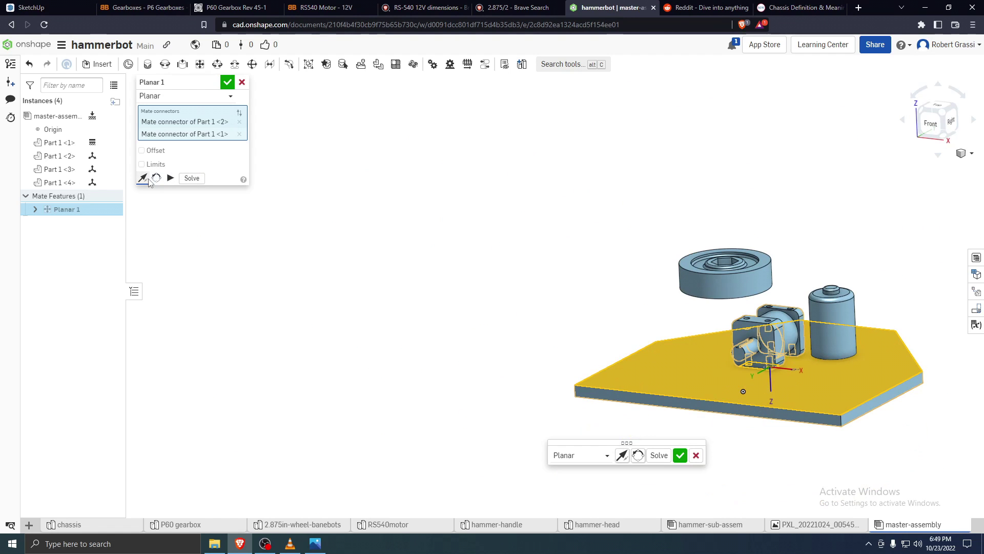
right_click_drag(743, 359, 753, 380)
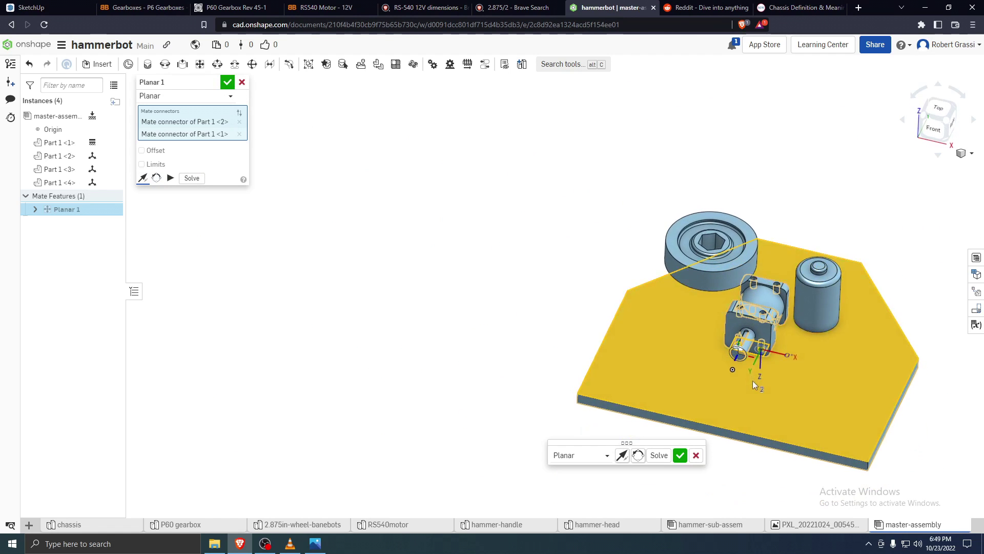
left_click(227, 83)
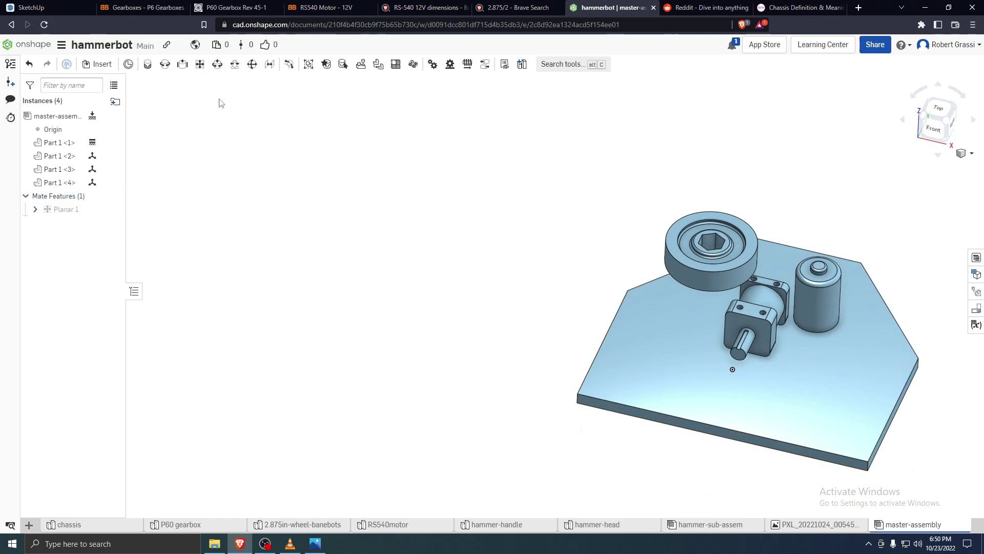
left_click_drag(744, 342, 617, 376)
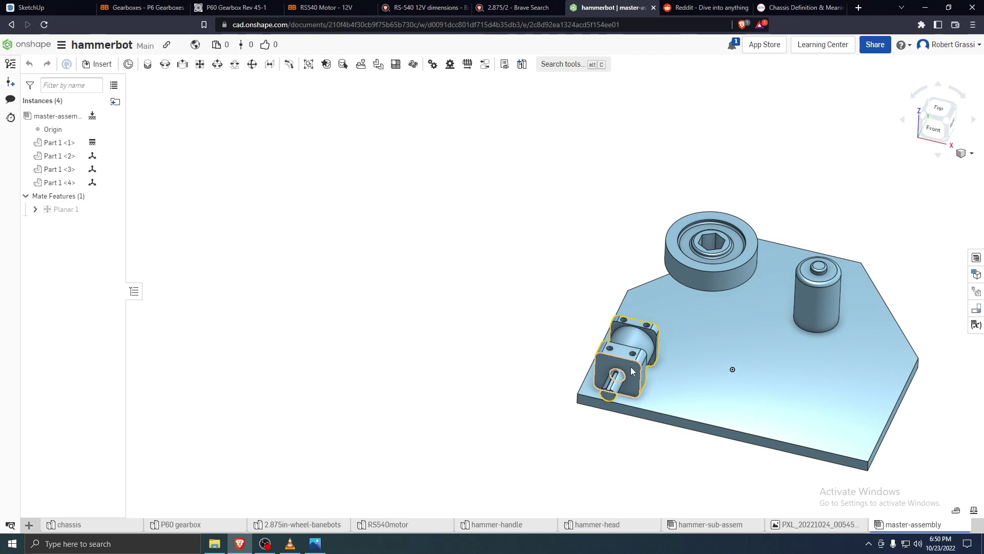
left_click_drag(655, 325, 513, 321)
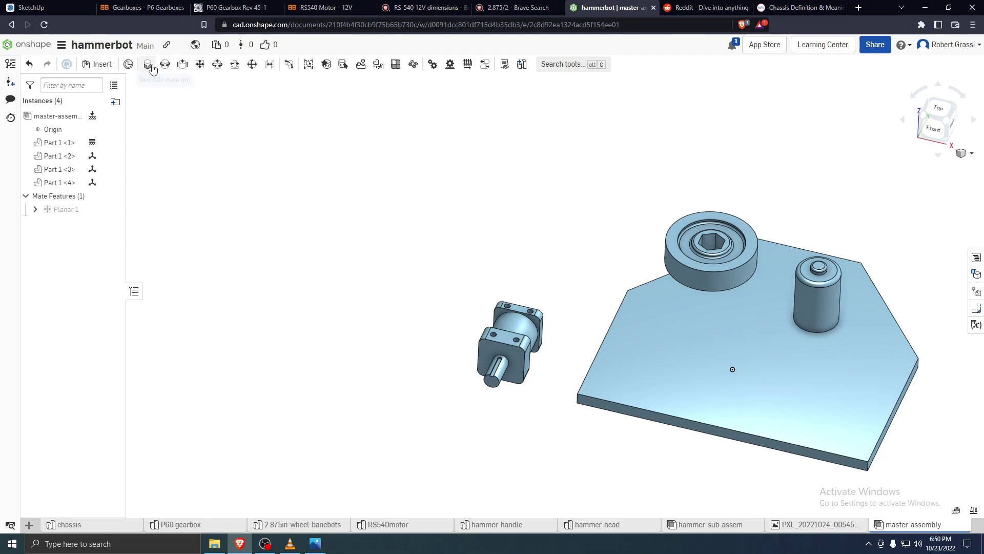
Add a cylindrical mate between the wheel's outer cylindrical face and the gearbox's output shaft
left_click(218, 64)
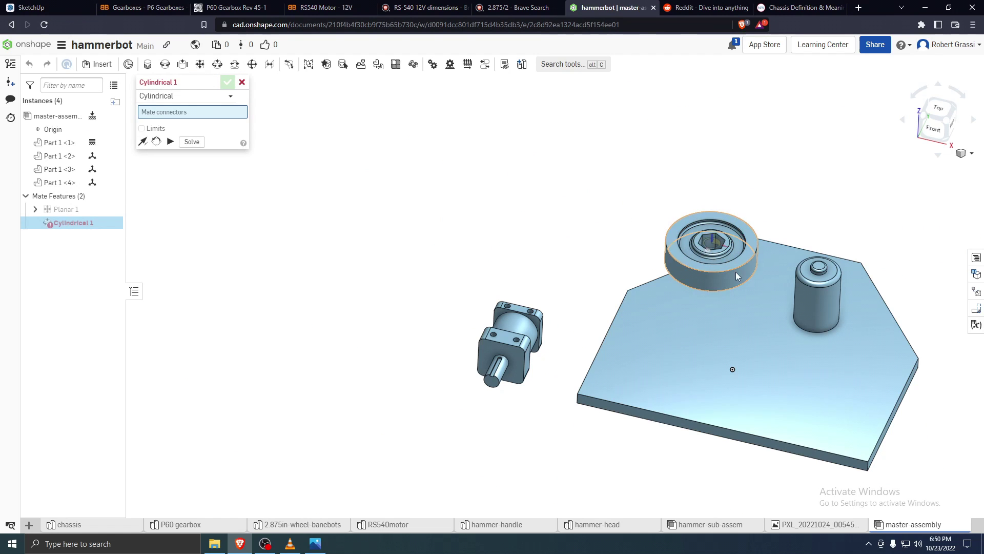
scroll(739, 277, "up", 5)
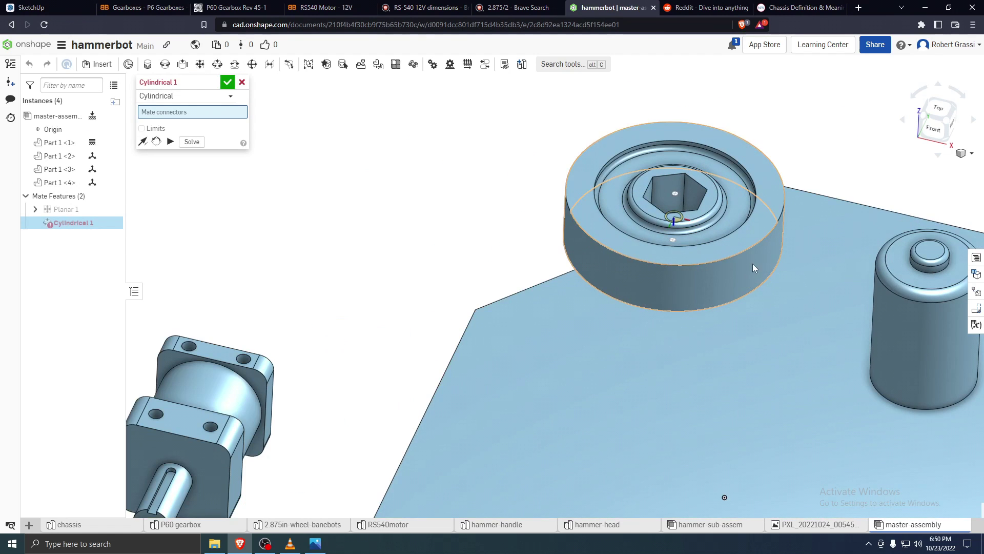
left_click(753, 264)
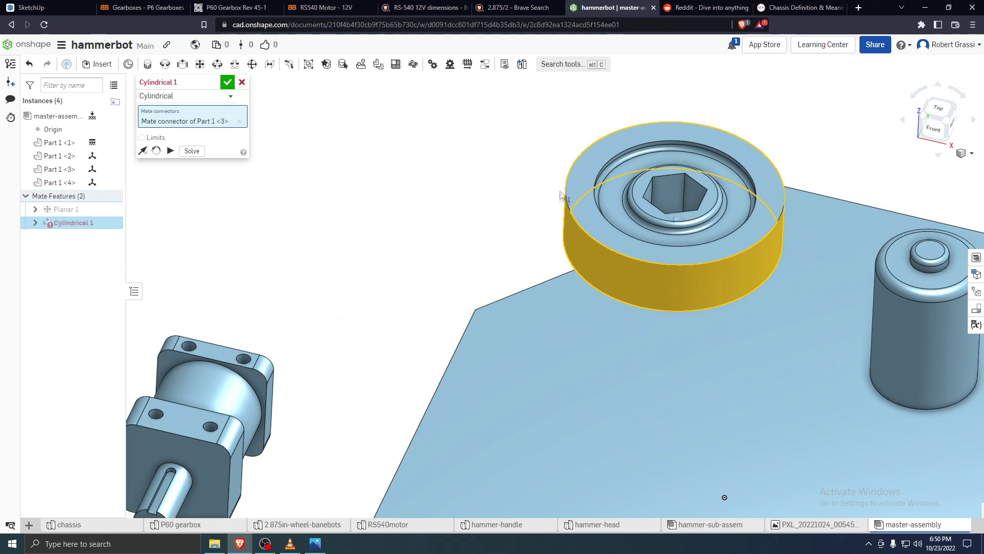
scroll(496, 359, "down", 5)
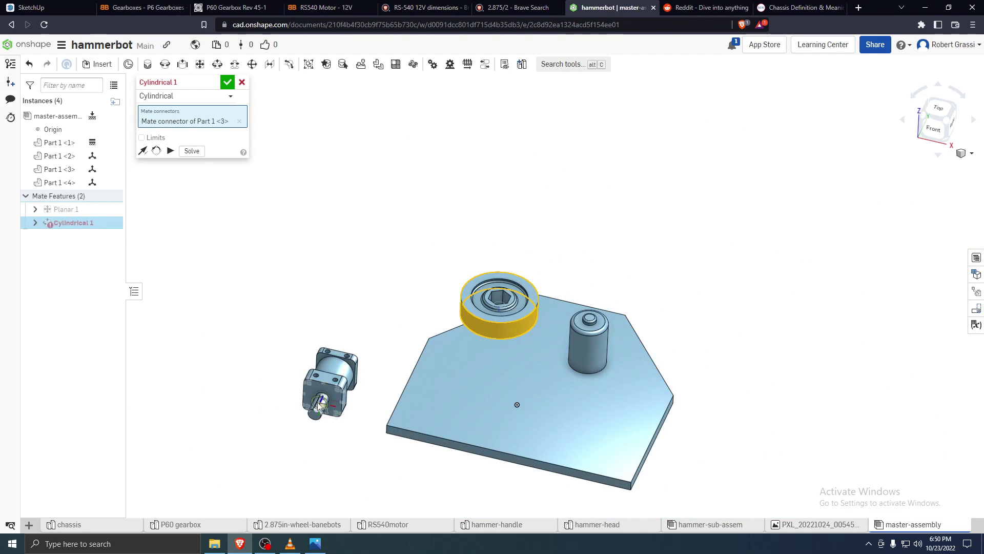
scroll(317, 444, "up", 4)
scroll(318, 444, "up", 4)
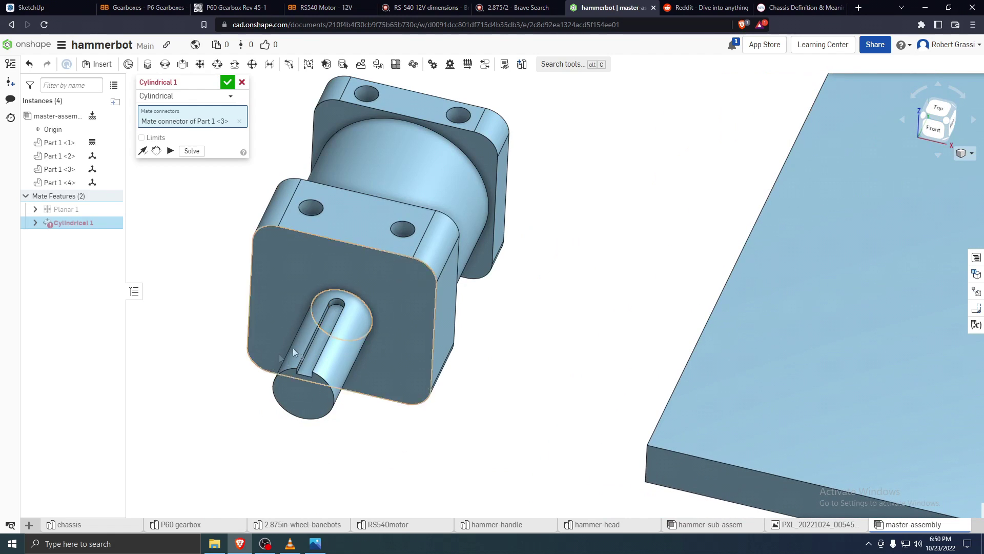
left_click(348, 359)
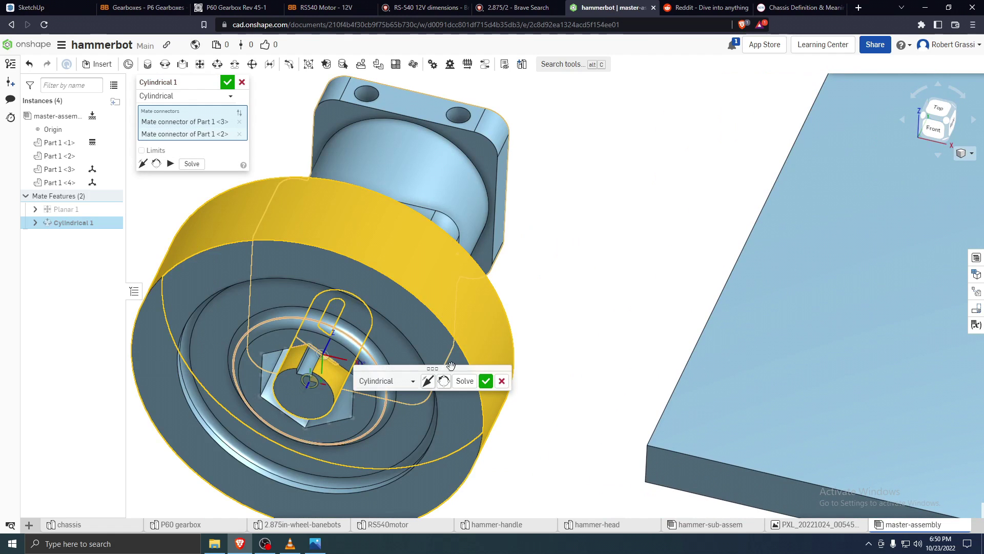
scroll(597, 297, "down", 6)
right_click_drag(528, 517, 454, 479)
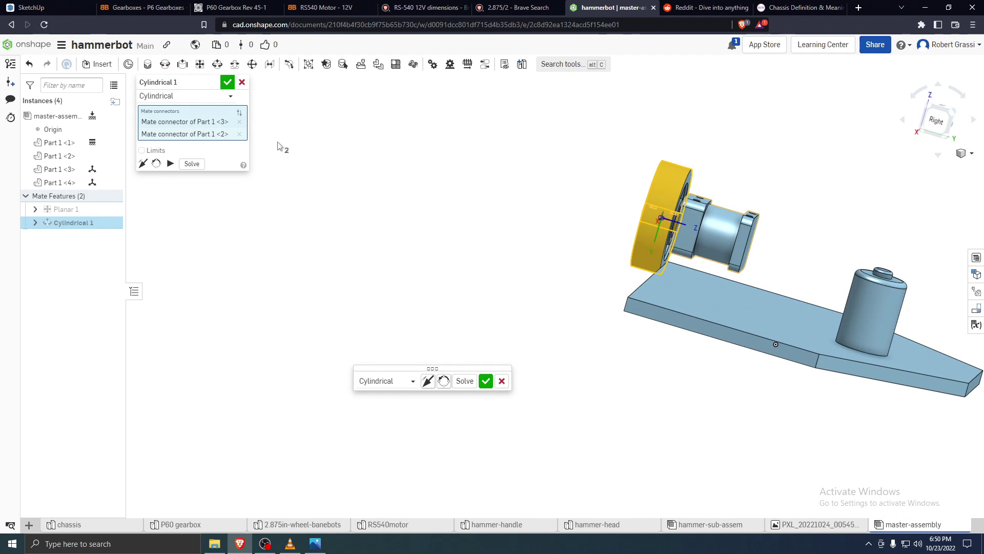
left_click(227, 82)
Slide the wheel along the shaft axis until it is clear of the gearbox
right_click_drag(472, 191, 558, 268)
scroll(530, 183, "up", 5)
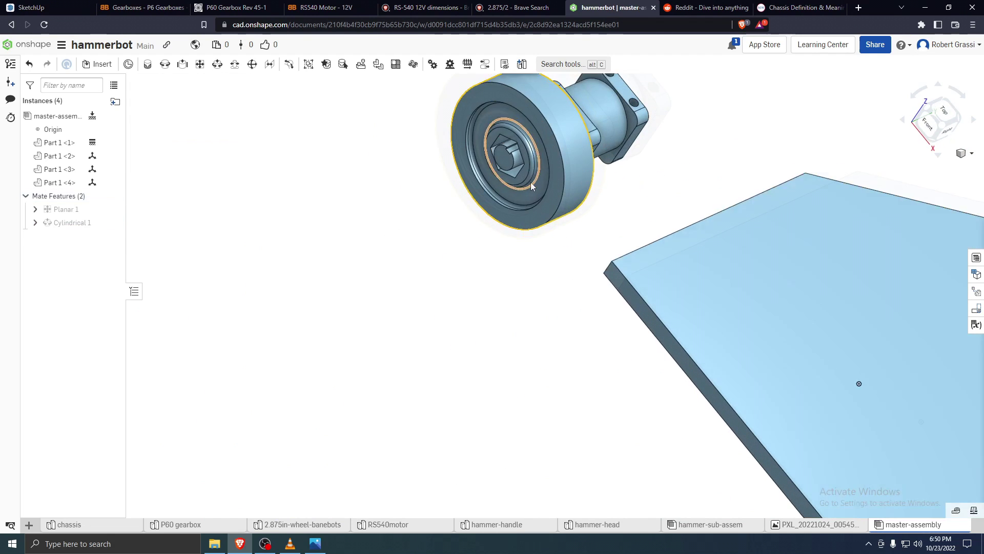
left_click_drag(548, 136, 379, 193)
scroll(610, 343, "down", 3)
right_click_drag(617, 340, 565, 323)
left_click_drag(493, 269, 476, 251)
left_click(575, 272)
right_click_drag(512, 339, 500, 344)
left_click(522, 371)
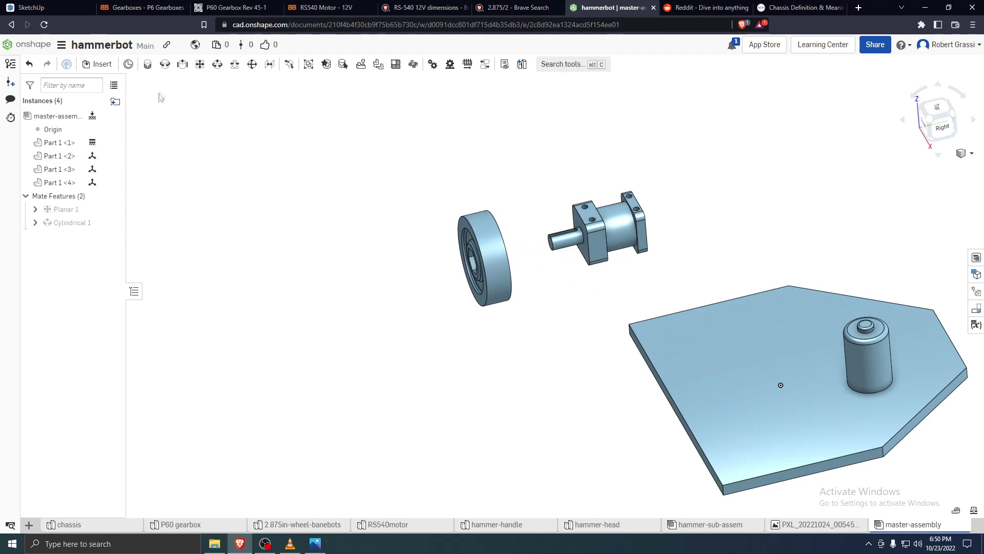
Create a planar mate with offset enabled between the gearbox's shaft-side face and the wheel hub face that faces the gearbox
left_click(199, 64)
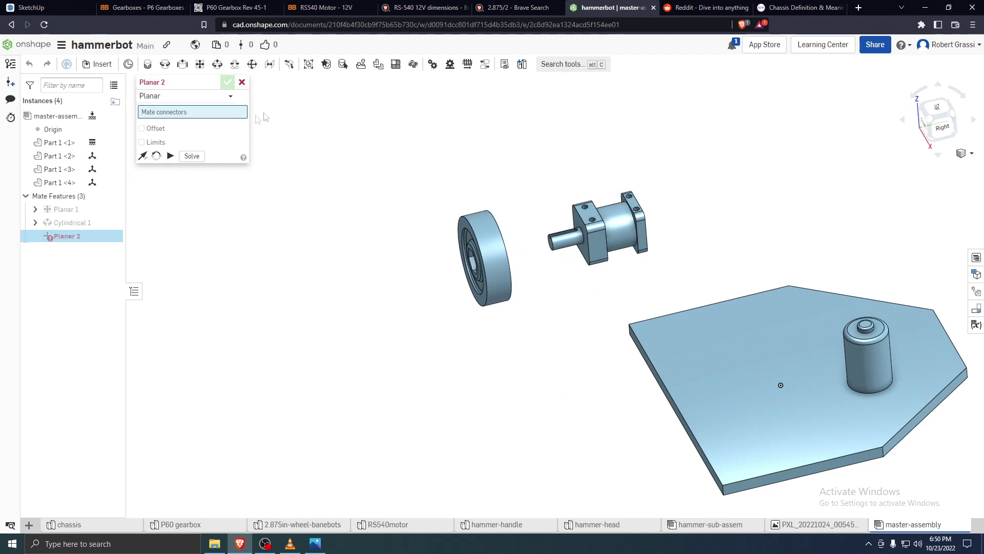
left_click(142, 128)
scroll(574, 221, "up", 7)
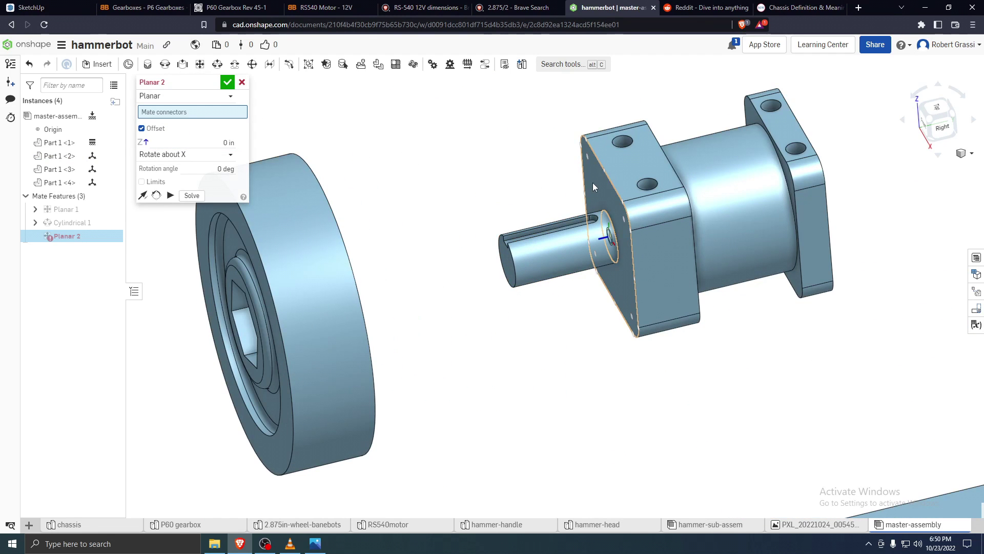
left_click(593, 182)
right_click_drag(510, 336, 426, 266)
scroll(420, 250, "up", 5)
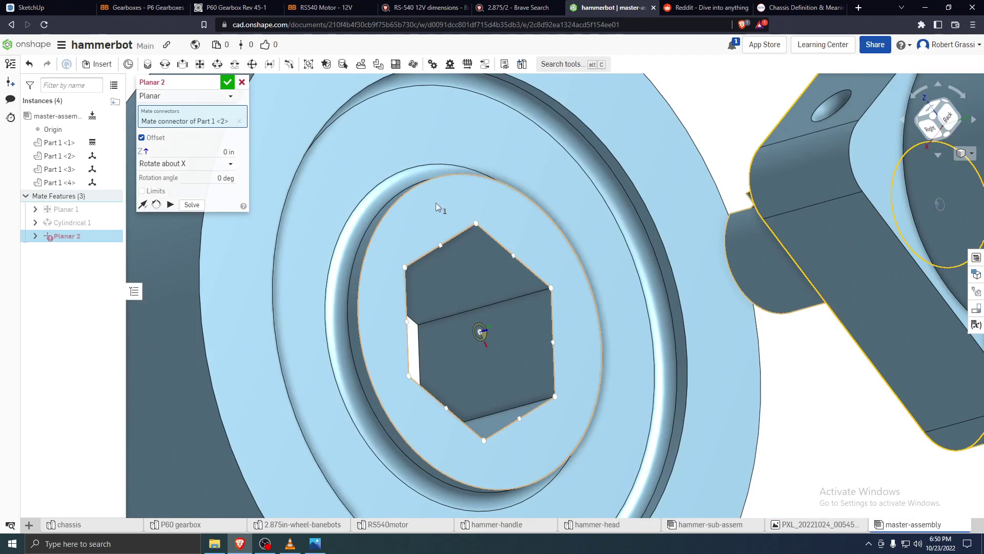
left_click(479, 332)
scroll(503, 298, "down", 5)
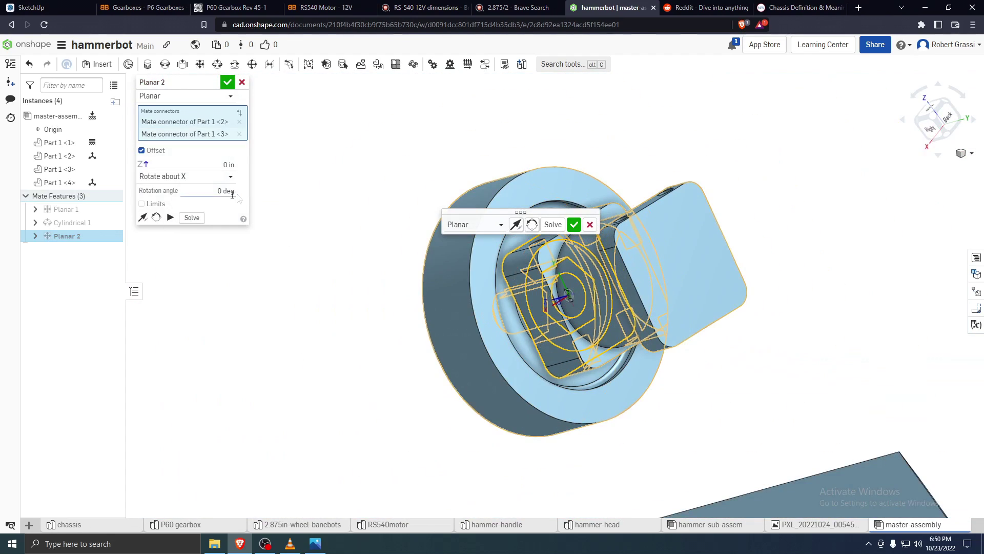
right_click_drag(363, 330, 403, 321)
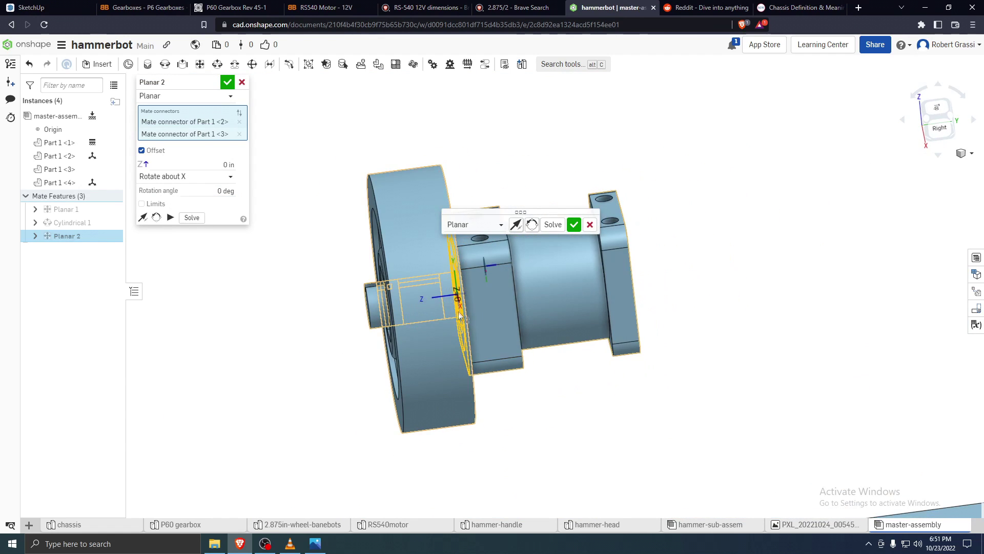
right_click_drag(460, 294, 454, 287)
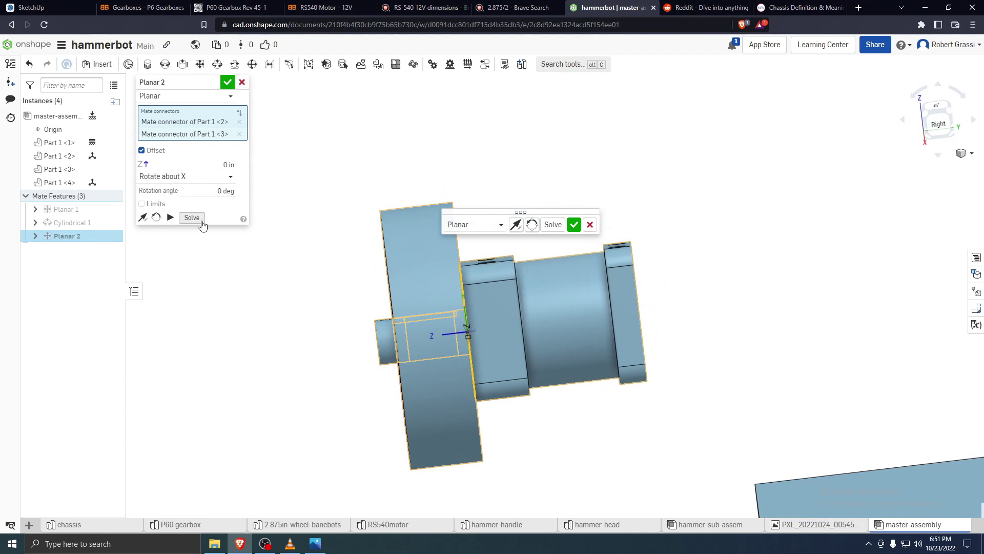
Try a 1/16 in offset on the planar mate between wheel and gearbox, testing its primary axis in both directions
left_click(226, 163)
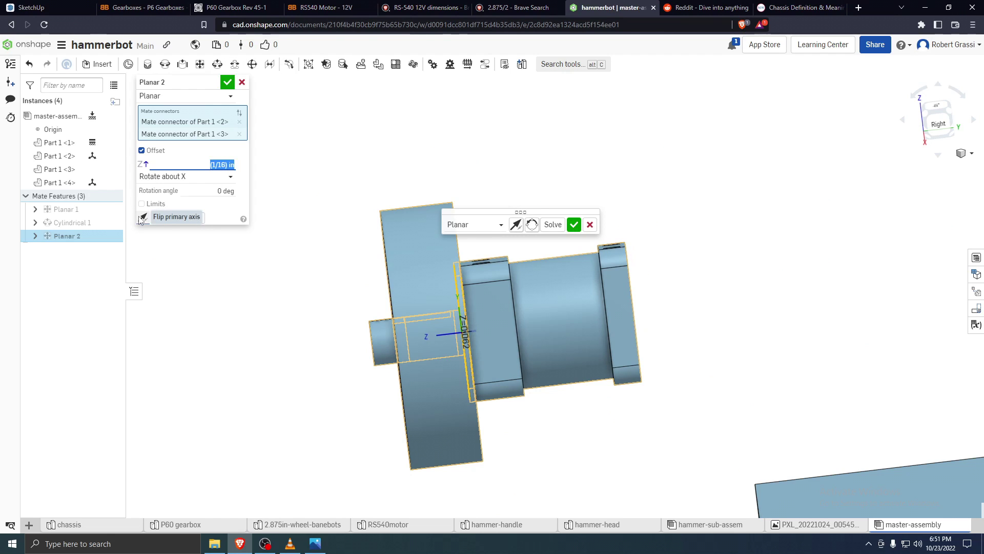
left_click(143, 217)
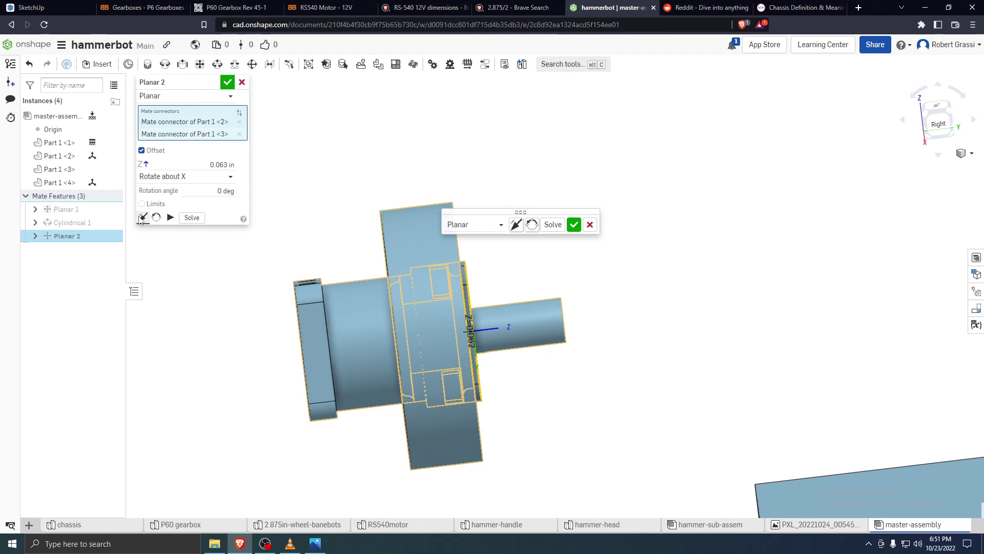
left_click(143, 217)
scroll(394, 306, "down", 3)
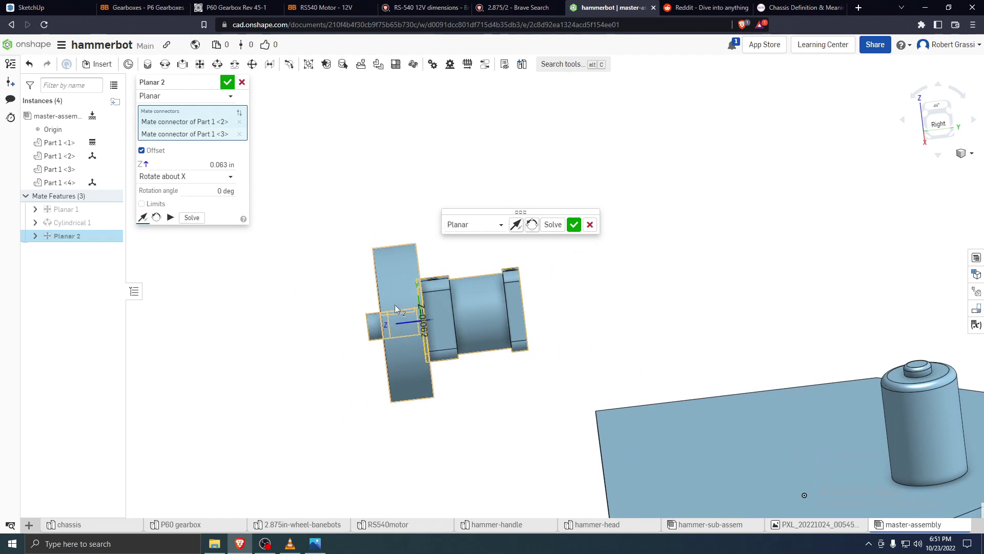
Set the wheel-to-gearbox planar mate's offset to -(1/16) in and accept the mate
left_click(210, 163)
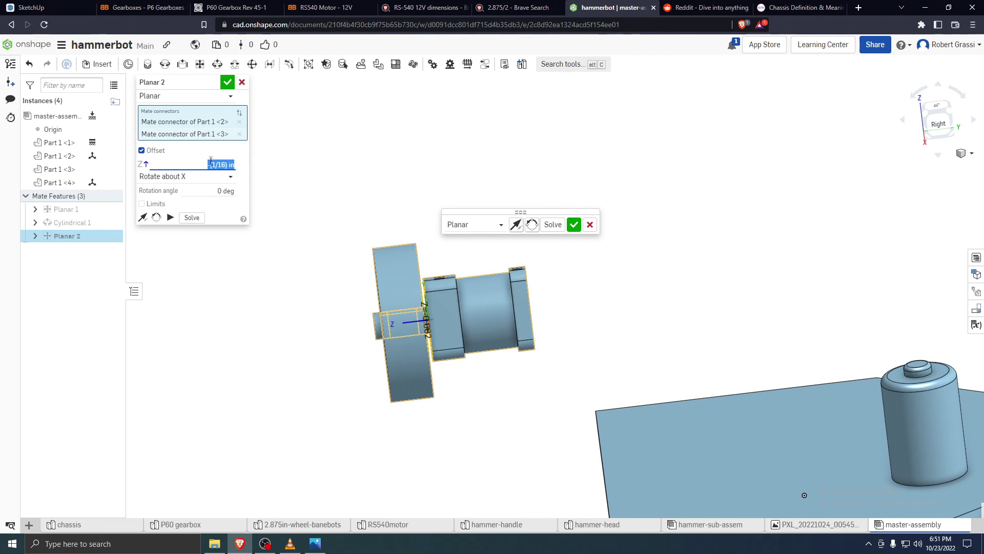
scroll(447, 385, "up", 5)
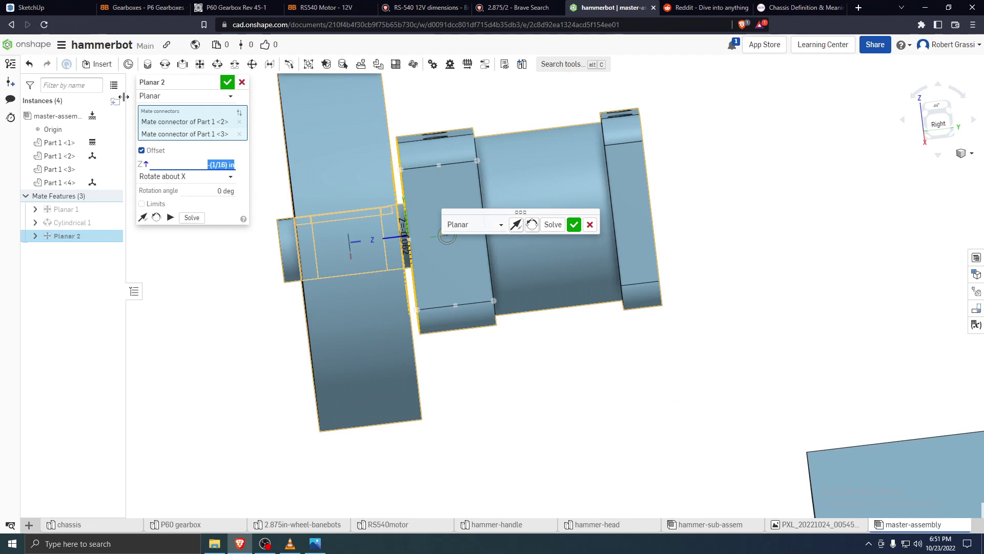
left_click(228, 83)
scroll(549, 323, "down", 5)
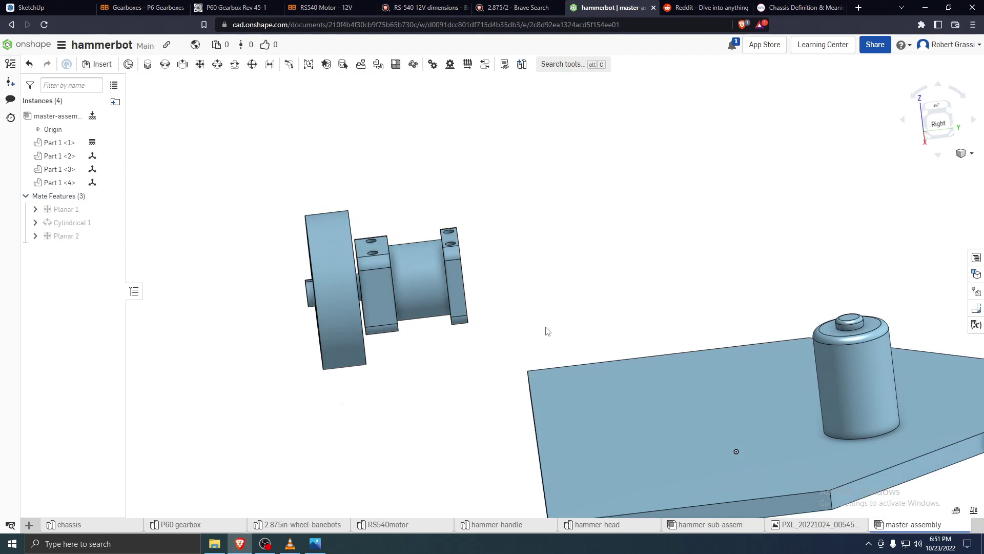
Add a cylindrical mate between the motor's outer cylindrical body and the gearbox's cylindrical housing
scroll(559, 312, "down", 5)
right_click_drag(558, 312, 559, 291)
scroll(547, 277, "up", 5)
scroll(732, 405, "down", 5)
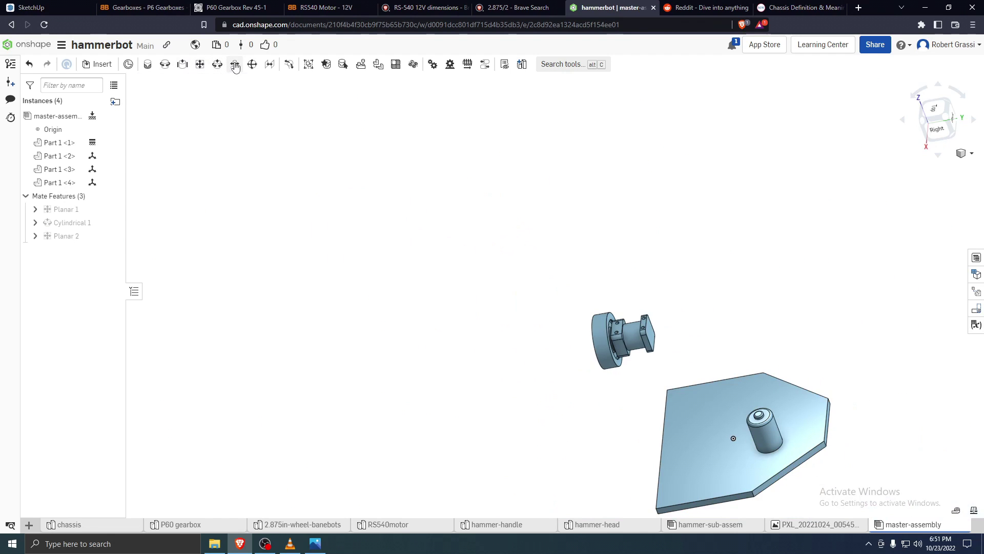
left_click(216, 65)
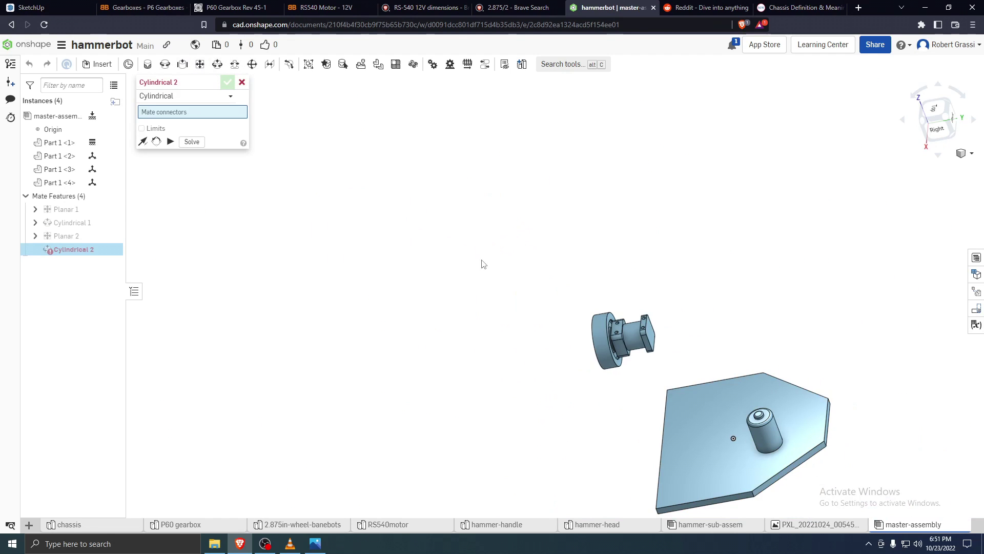
scroll(732, 365, "up", 1)
scroll(733, 366, "up", 4)
scroll(830, 441, "down", 4)
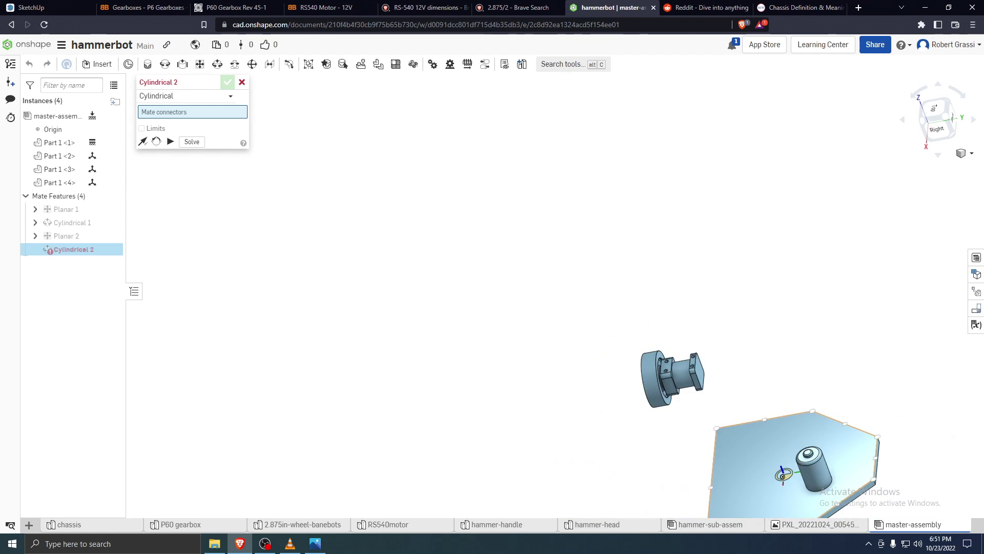
scroll(823, 504, "up", 5)
scroll(823, 504, "up", 3)
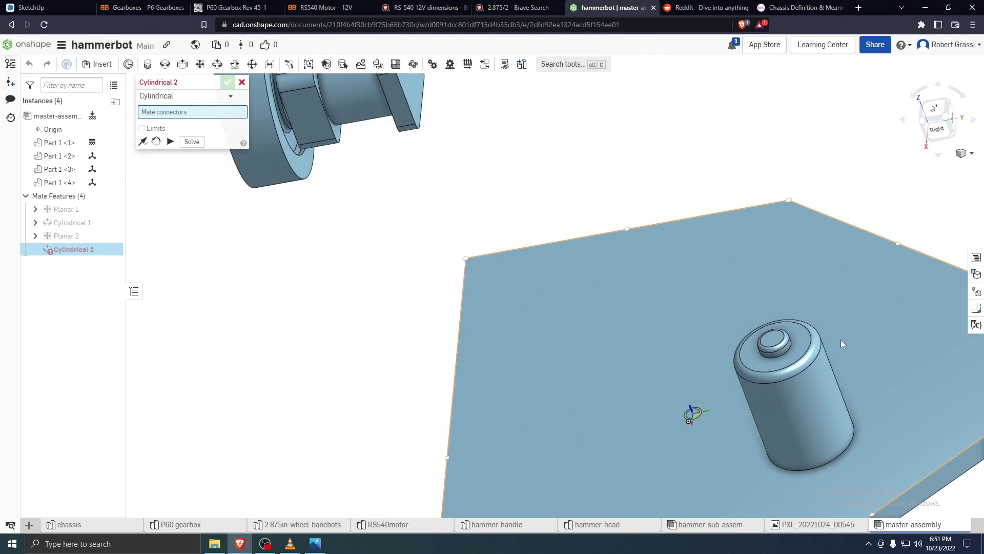
left_click(816, 384)
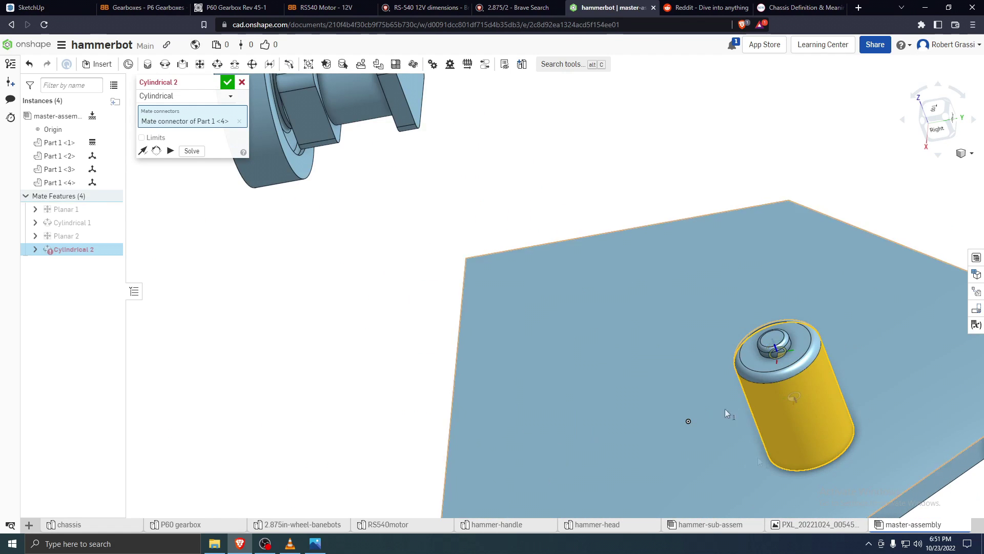
scroll(528, 399, "down", 5)
scroll(472, 323, "up", 6)
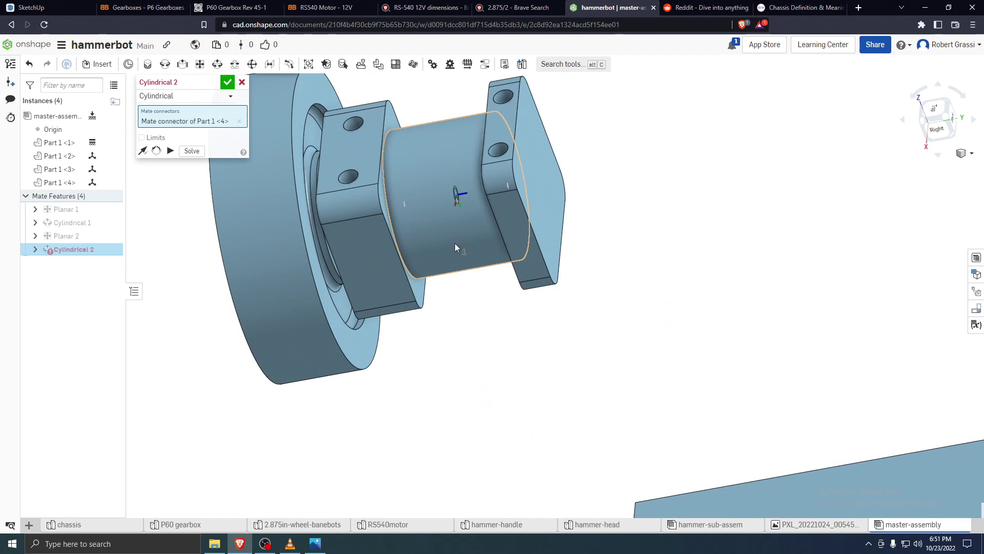
left_click(455, 246)
scroll(776, 369, "down", 4)
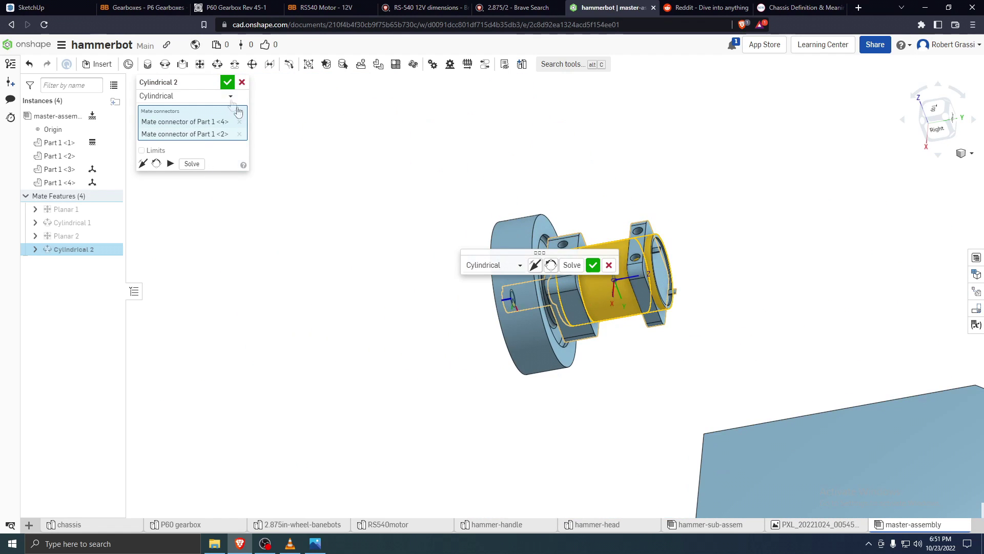
left_click(228, 83)
Slide the motor clear of the gearbox and add a planar mate between the motor's front face and the gearbox's motor-side end face
left_click_drag(613, 294, 832, 265)
key("shift+7")
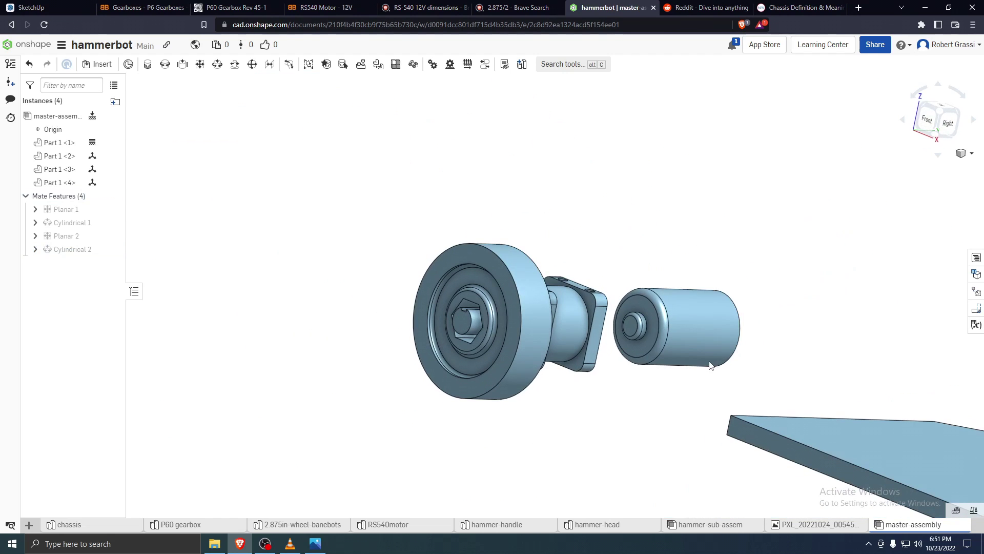
left_click(206, 64)
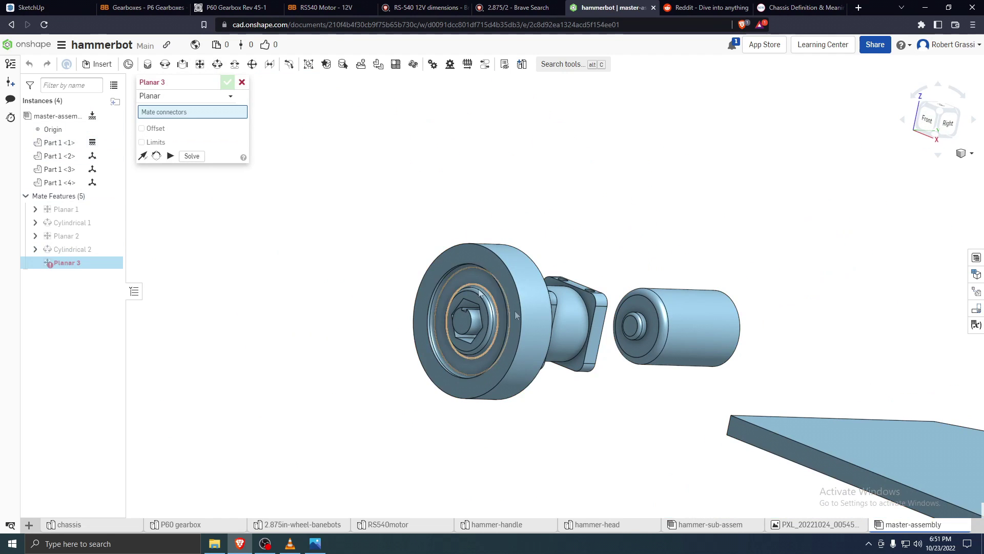
scroll(594, 328, "up", 5)
left_click(690, 260)
scroll(544, 333, "up", 3)
right_click_drag(589, 333, 513, 318)
left_click(589, 269)
left_click(227, 82)
Move the joined wheel, gearbox and motor next to the corner of the chassis plate
scroll(709, 300, "down", 5)
key("shift+4")
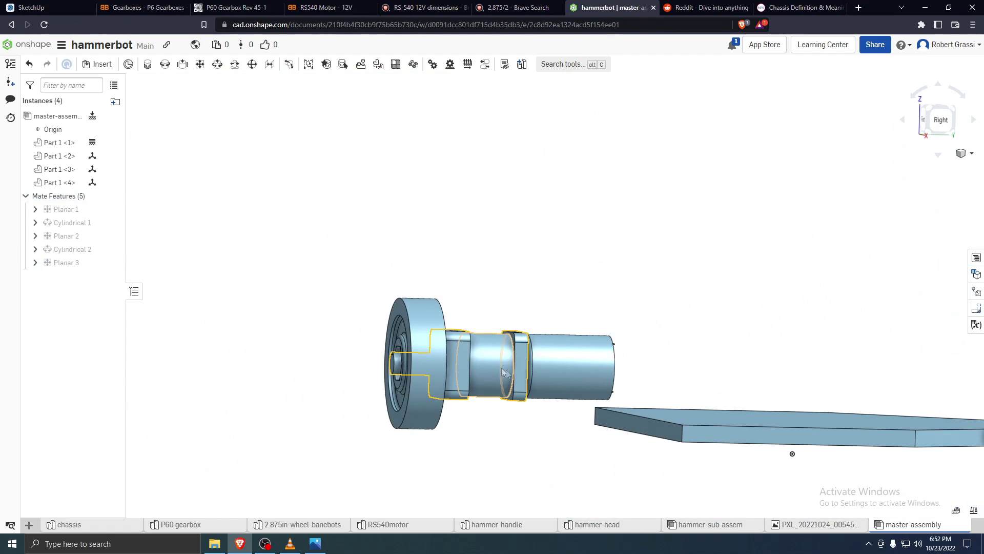
left_click_drag(319, 268, 482, 398)
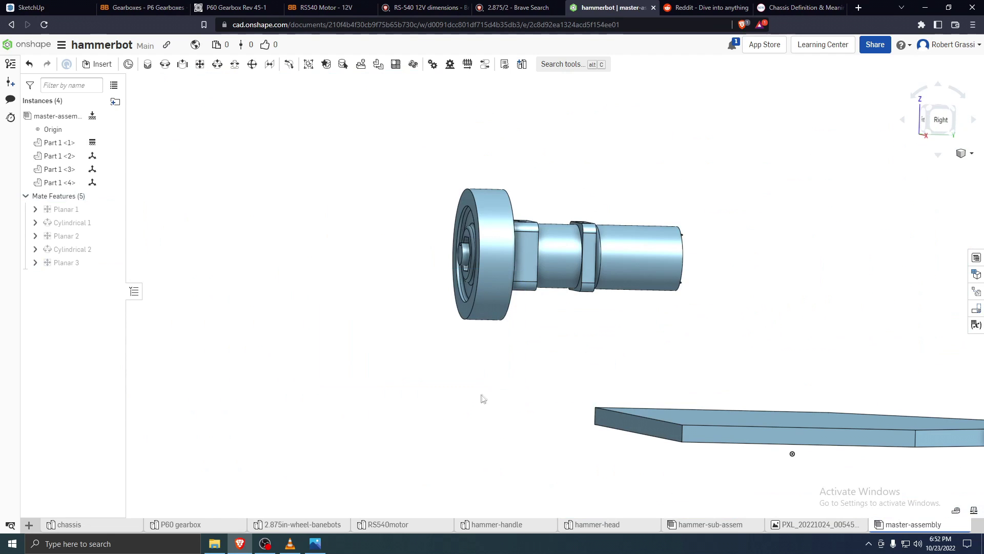
scroll(540, 396, "down", 5)
key("shift+7")
scroll(572, 425, "down", 5)
scroll(573, 421, "down", 1)
scroll(621, 500, "up", 2)
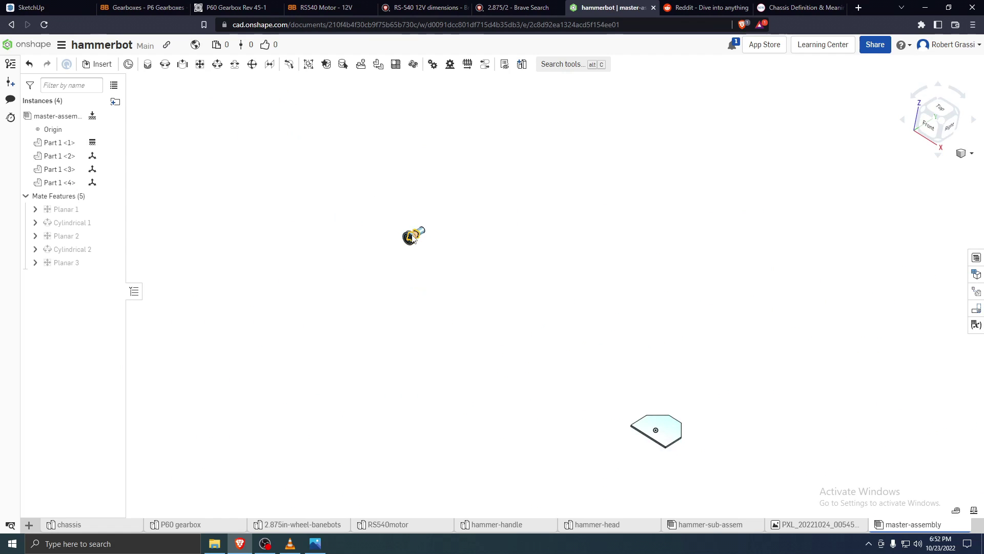
scroll(661, 441, "up", 5)
right_click_drag(653, 434, 630, 395)
scroll(646, 399, "down", 3)
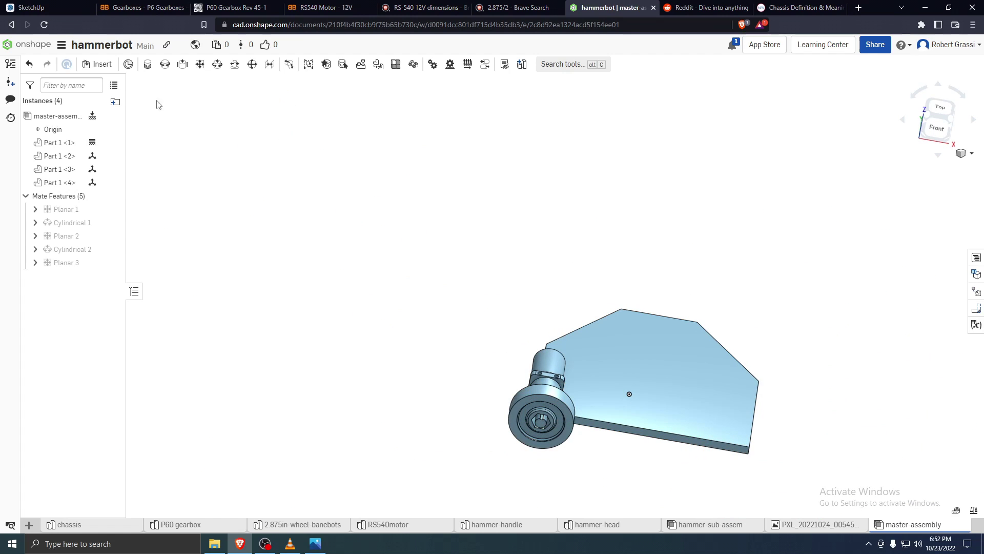
Add a planar mate between the flat side of the gearbox's wheel-side mounting block and the chassis plate's long front edge face
left_click(200, 65)
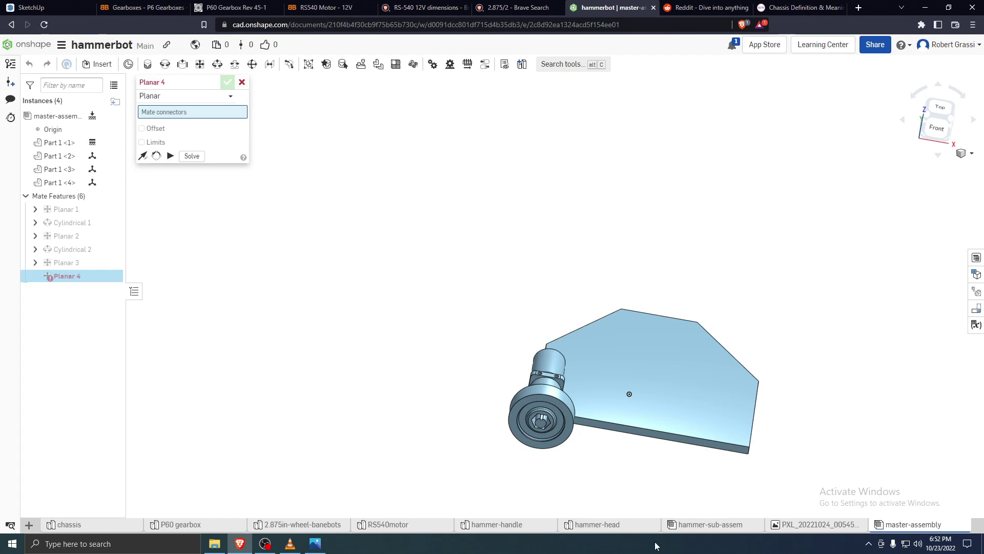
scroll(597, 333, "up", 3)
scroll(617, 443, "down", 5)
right_click_drag(617, 444, 595, 390)
scroll(590, 364, "up", 5)
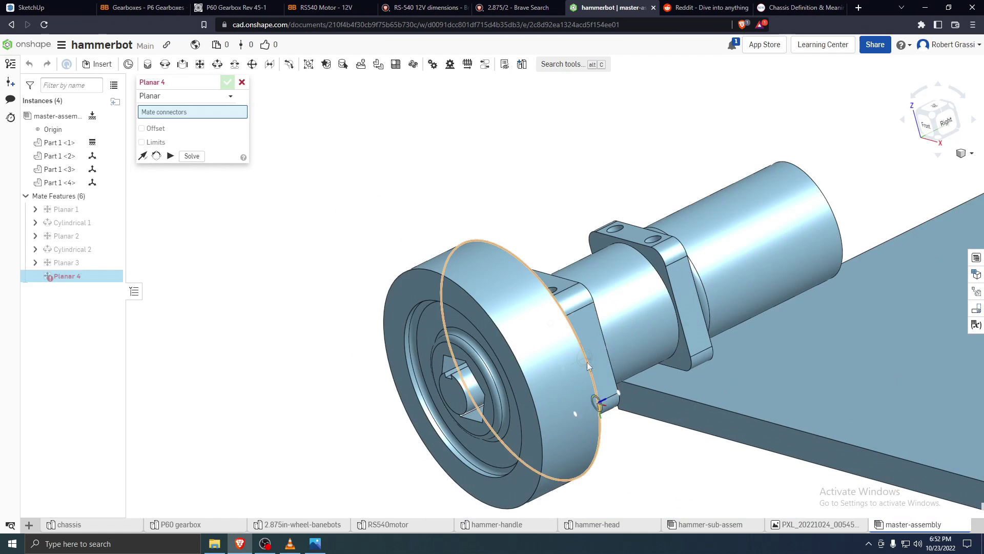
left_click(591, 327)
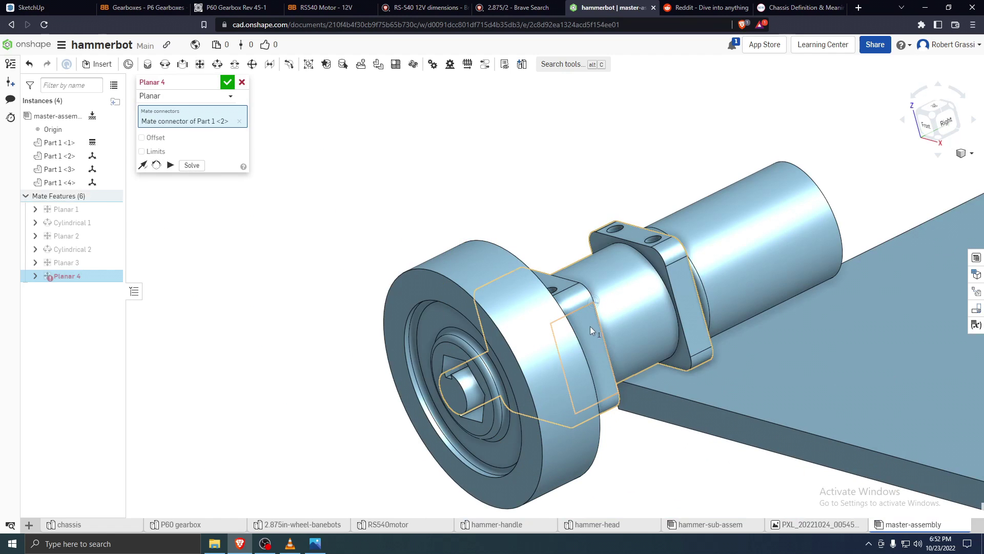
left_click(687, 416)
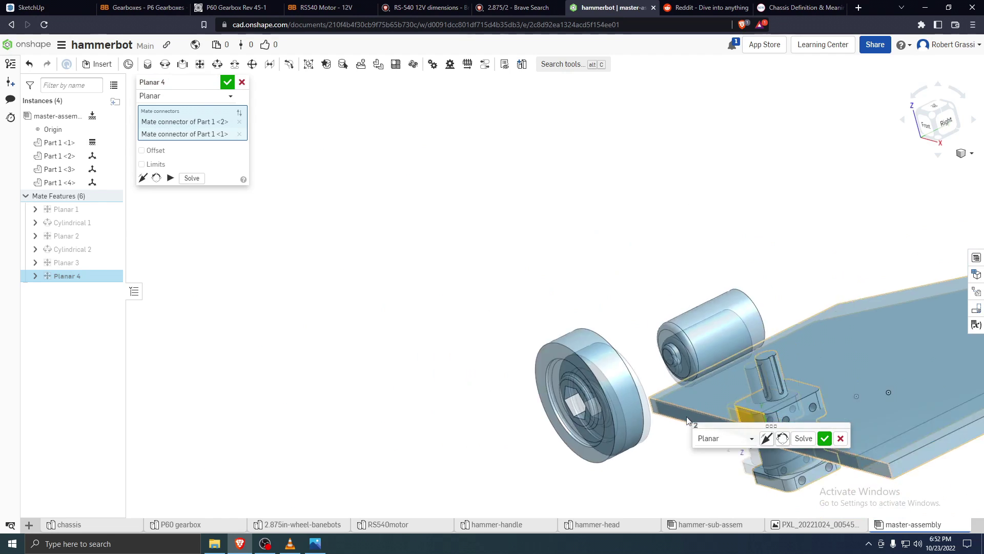
scroll(687, 416, "down", 3)
right_click_drag(543, 444, 689, 397)
scroll(728, 415, "up", 2)
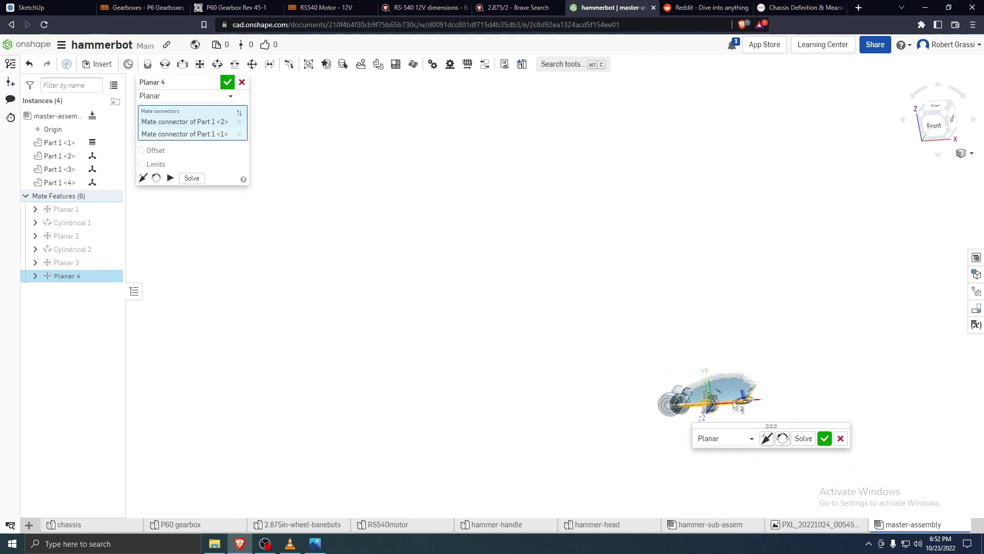
scroll(636, 372, "up", 2)
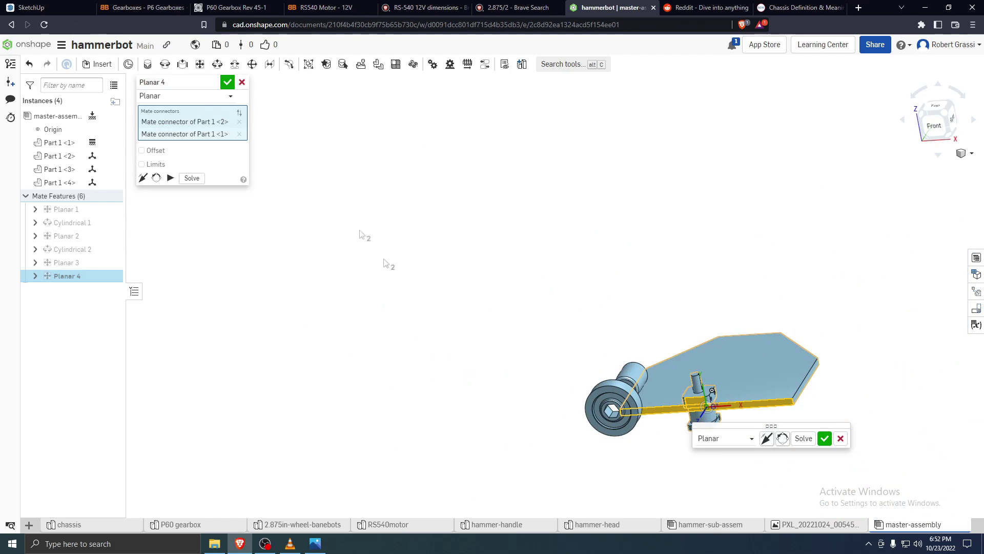
left_click(227, 83)
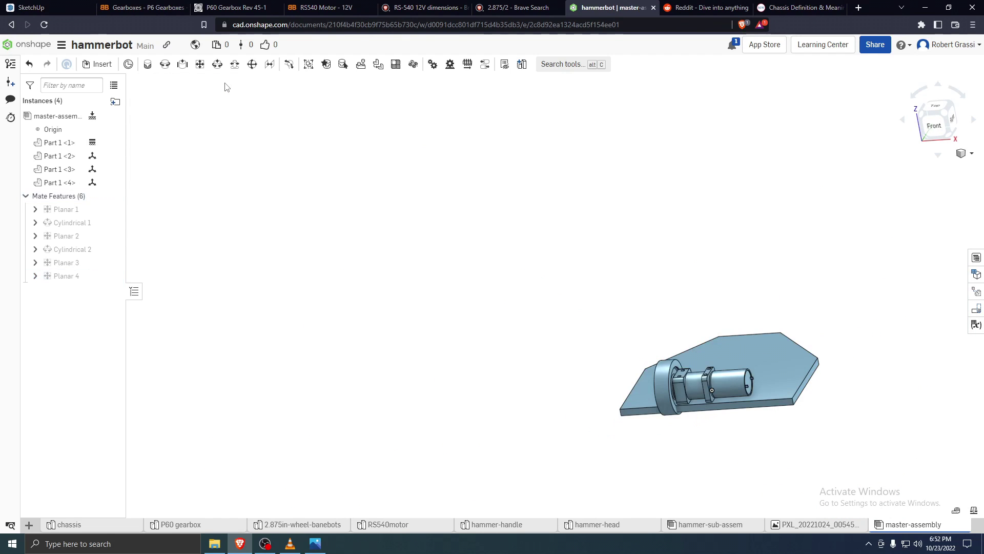
Slide the wheel, gearbox and motor along the chassis plate's front edge until the wheel sits outside the plate's corner
scroll(713, 428, "up", 3)
left_click_drag(677, 353, 540, 354)
scroll(499, 410, "up", 3)
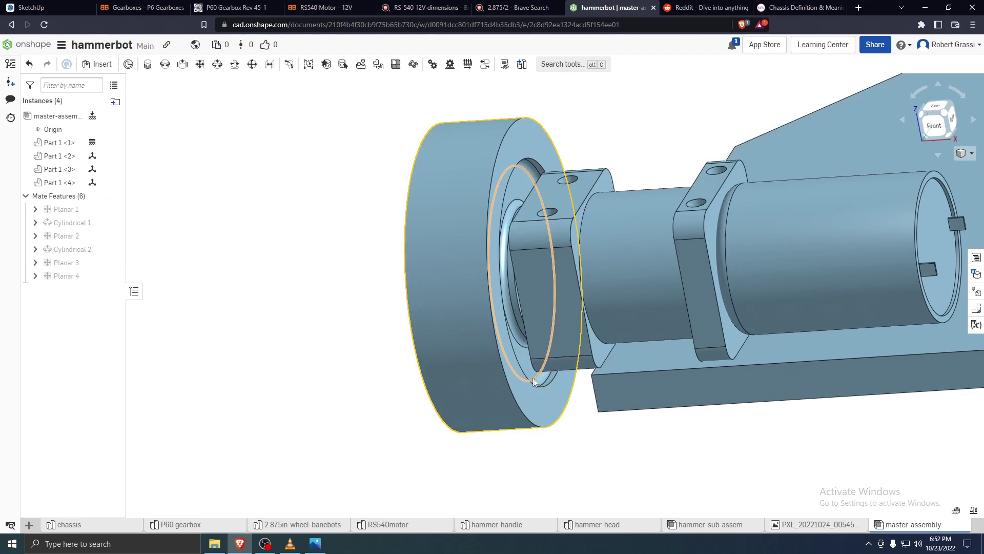
right_click_drag(499, 410, 547, 338)
scroll(547, 338, "up", 5)
scroll(482, 359, "down", 2)
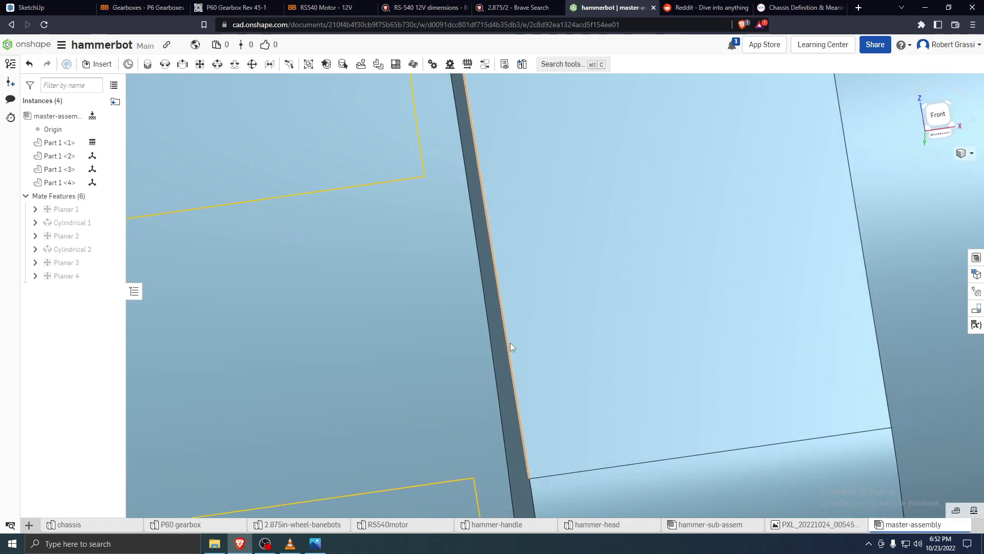
left_click(494, 336)
scroll(514, 356, "down", 5)
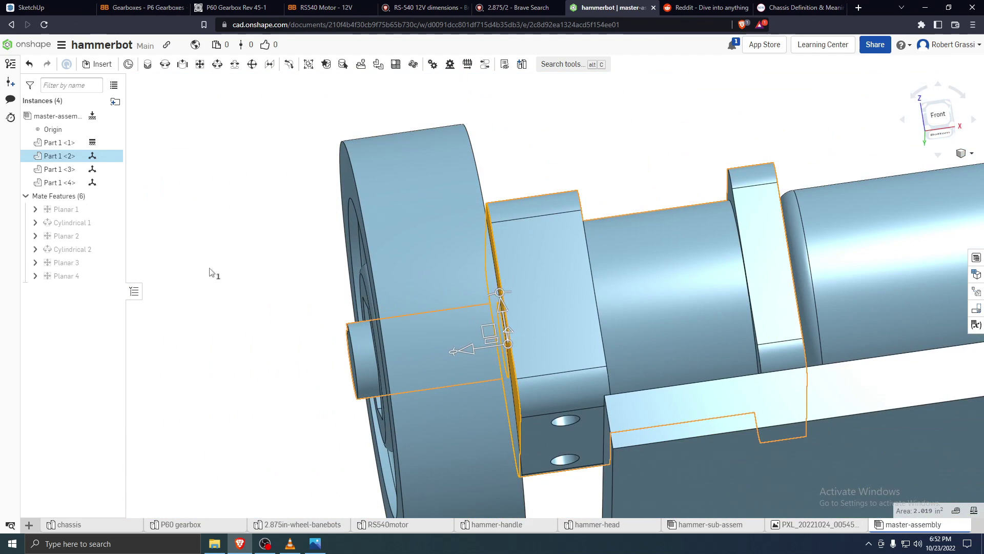
left_click(211, 272)
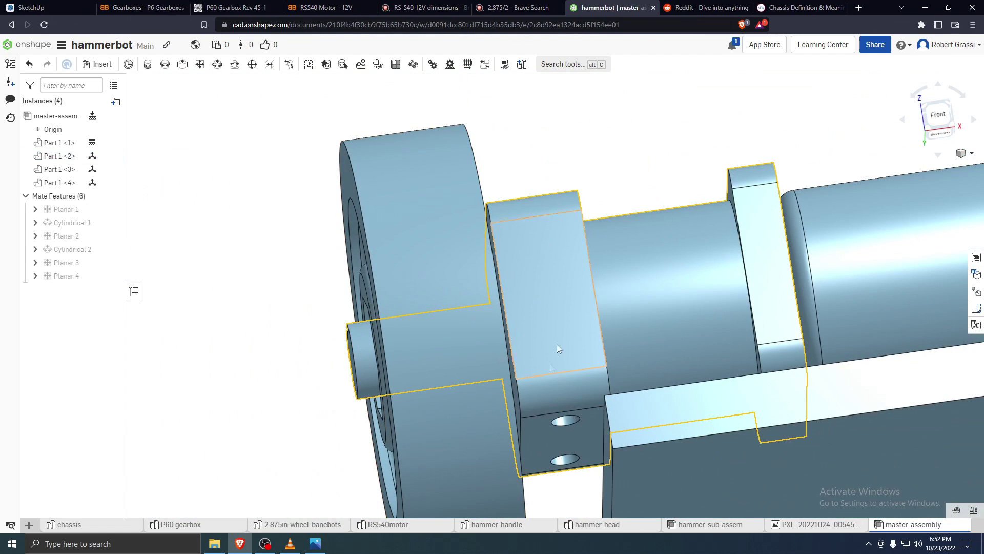
Add a planar mate between the chassis plate's side edge face beside the wheel and the gearbox's wheel-side end face
left_click(200, 64)
scroll(610, 446, "up", 2)
scroll(612, 446, "down", 5)
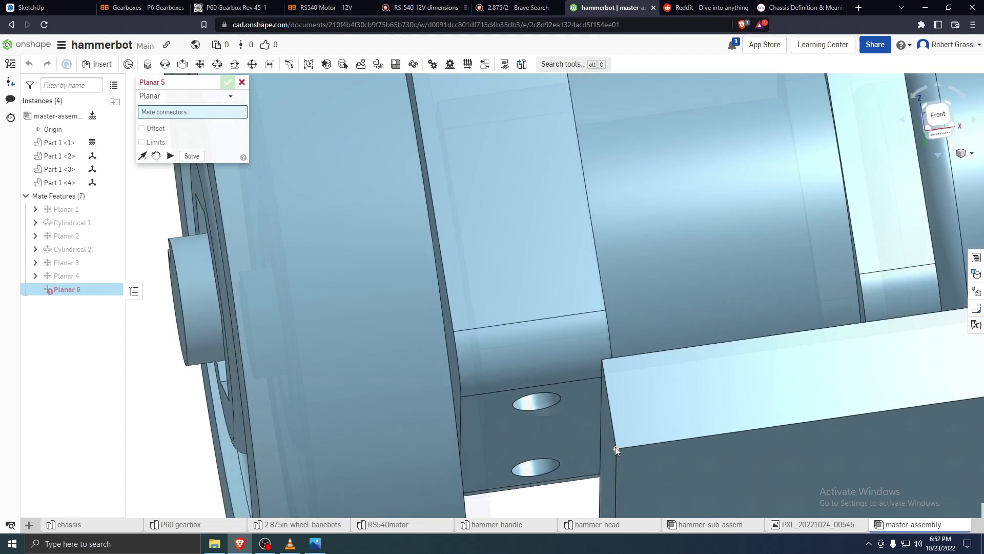
right_click_drag(638, 430, 708, 388)
scroll(616, 425, "up", 6)
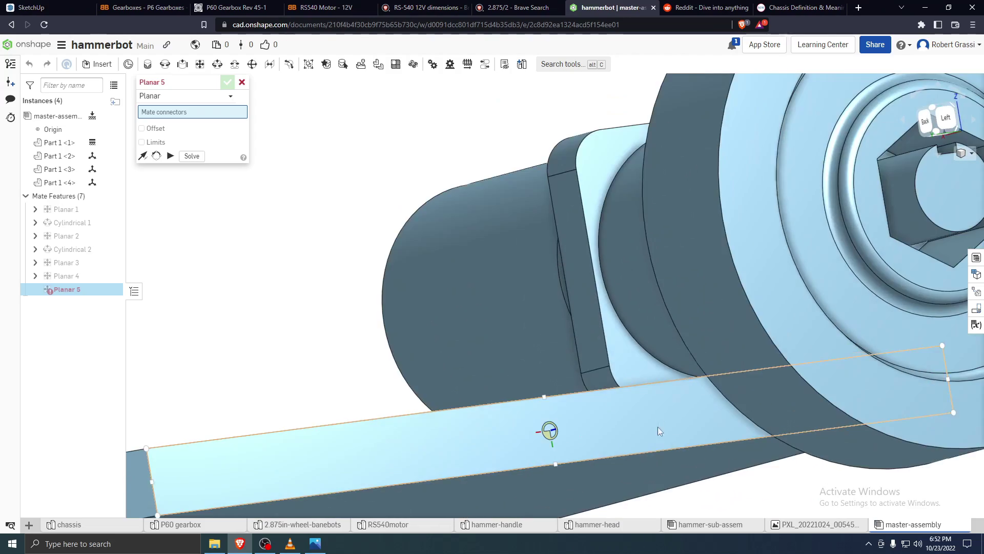
left_click(658, 419)
left_click(659, 416)
right_click_drag(659, 415, 532, 302)
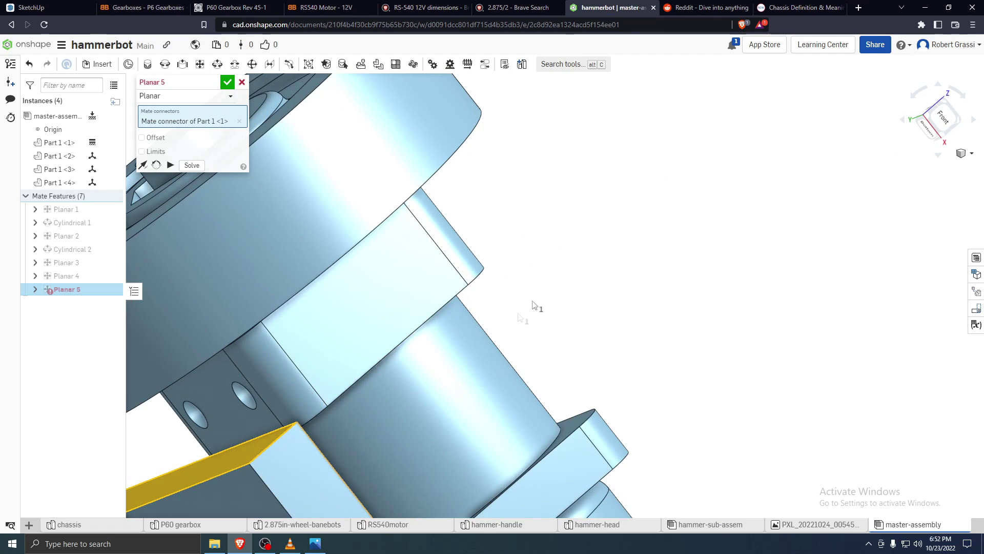
scroll(294, 327, "up", 2)
right_click_drag(291, 325, 258, 296)
scroll(296, 278, "up", 6)
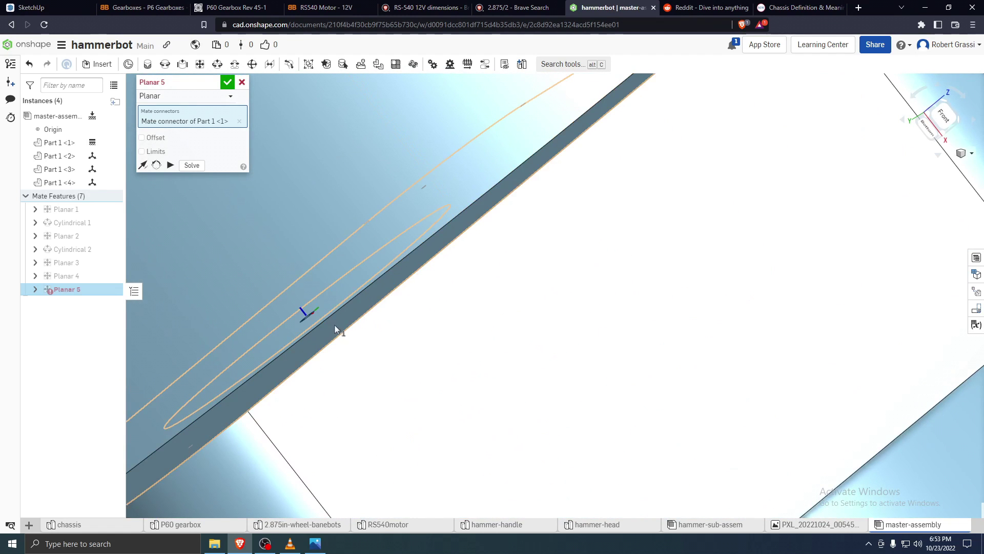
left_click(335, 325)
scroll(553, 339, "down", 10)
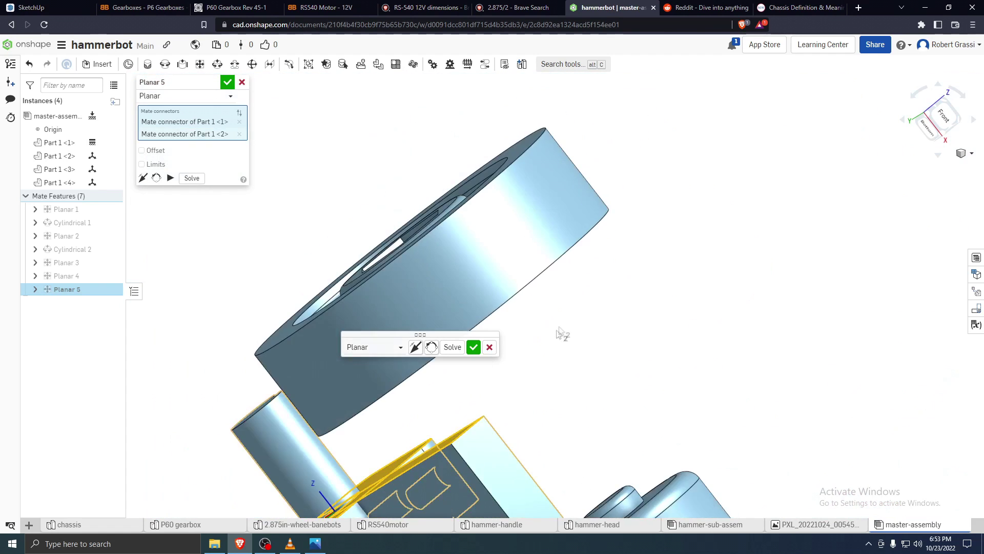
right_click_drag(560, 337, 351, 303)
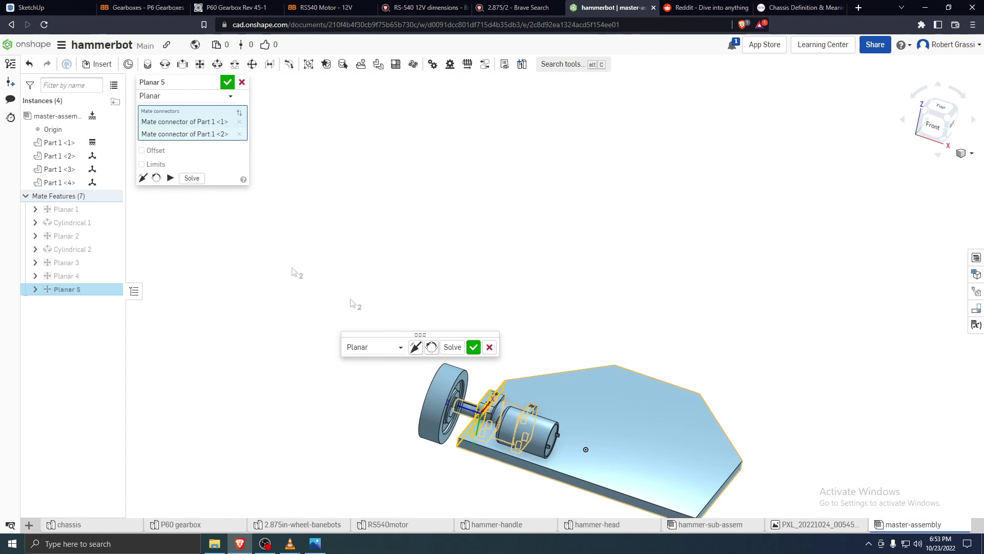
left_click(227, 82)
scroll(529, 415, "down", 3)
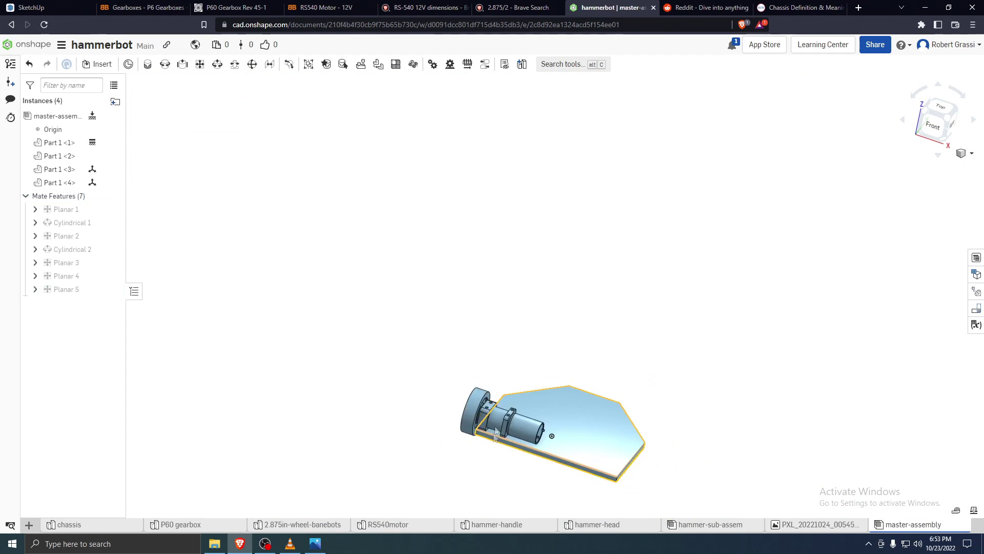
scroll(506, 463, "up", 8)
scroll(509, 468, "down", 5)
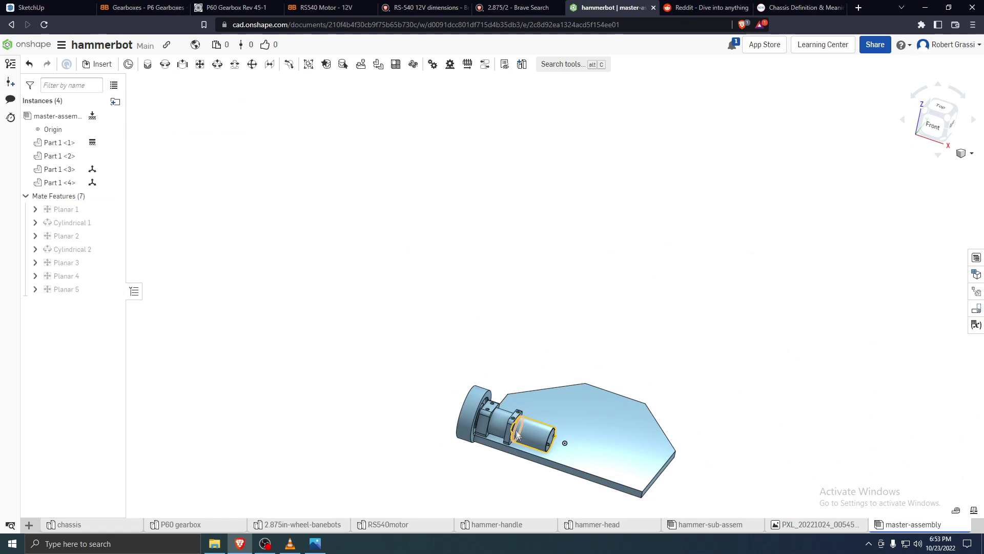
scroll(518, 435, "down", 4)
scroll(559, 390, "up", 5)
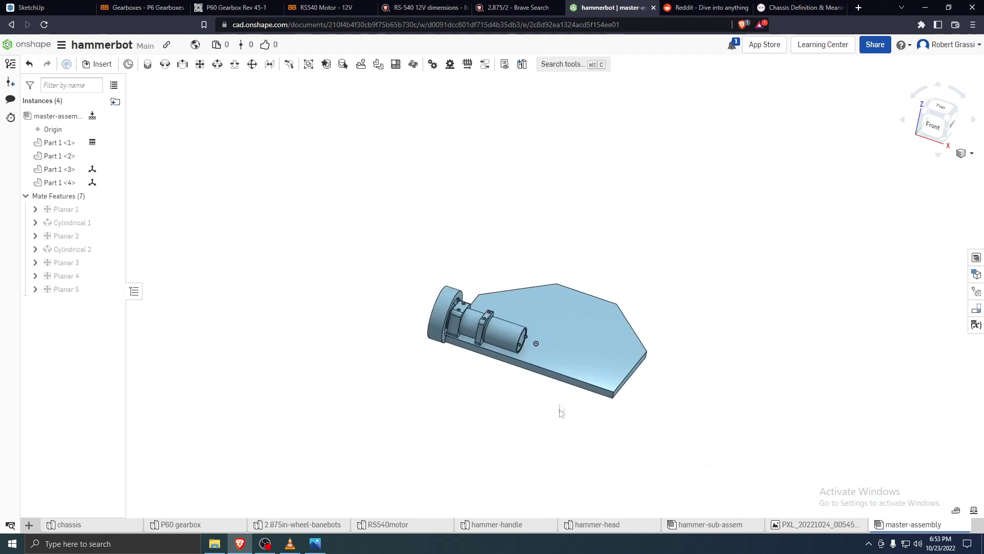
scroll(562, 407, "up", 2)
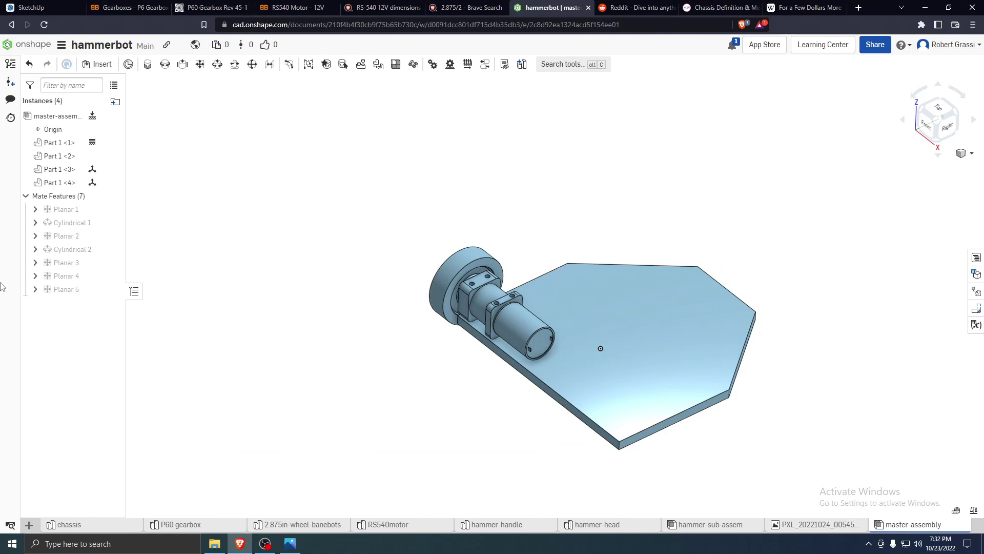
Delete the motor, wheel and gearbox from the master assembly, keeping only the chassis plate
left_click(46, 184)
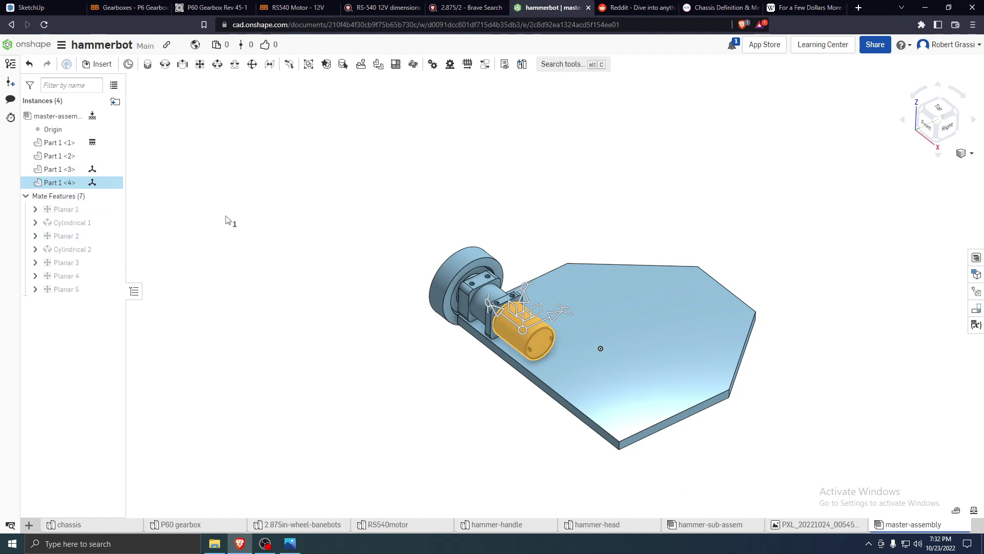
key("Delete")
left_click(56, 169)
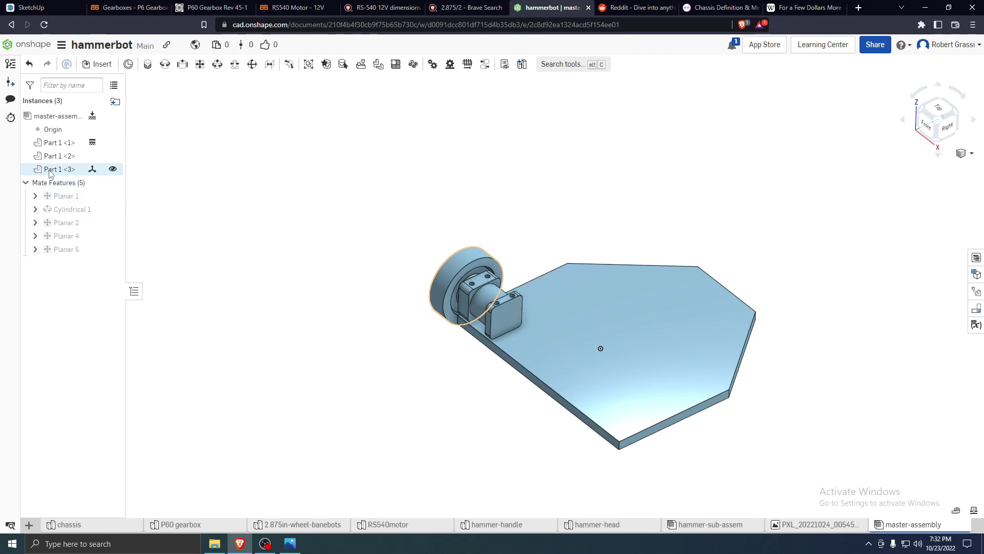
key("Delete")
left_click(62, 153)
key("Delete")
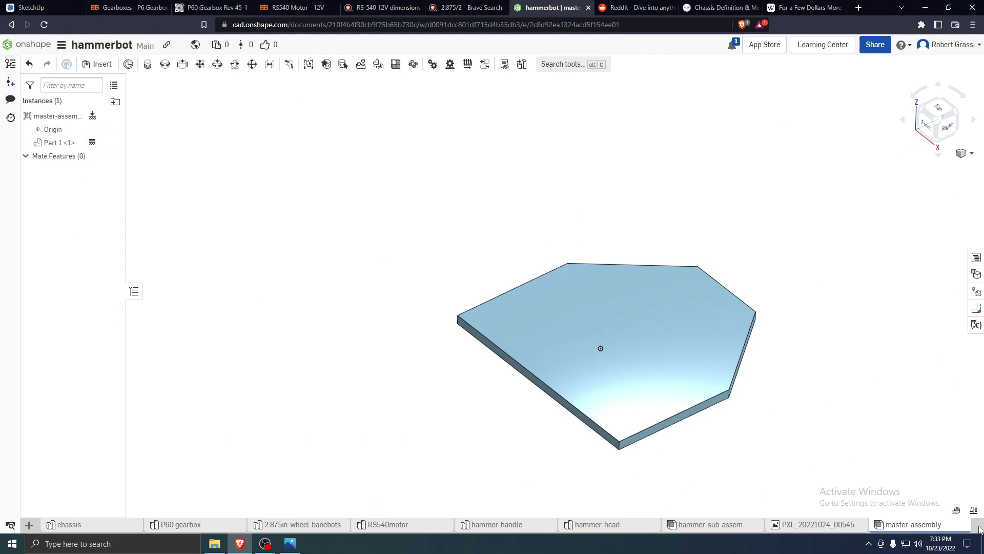
Create a new assembly and give it a name beginning with drive-gearbox-wheel-mot
left_click(28, 525)
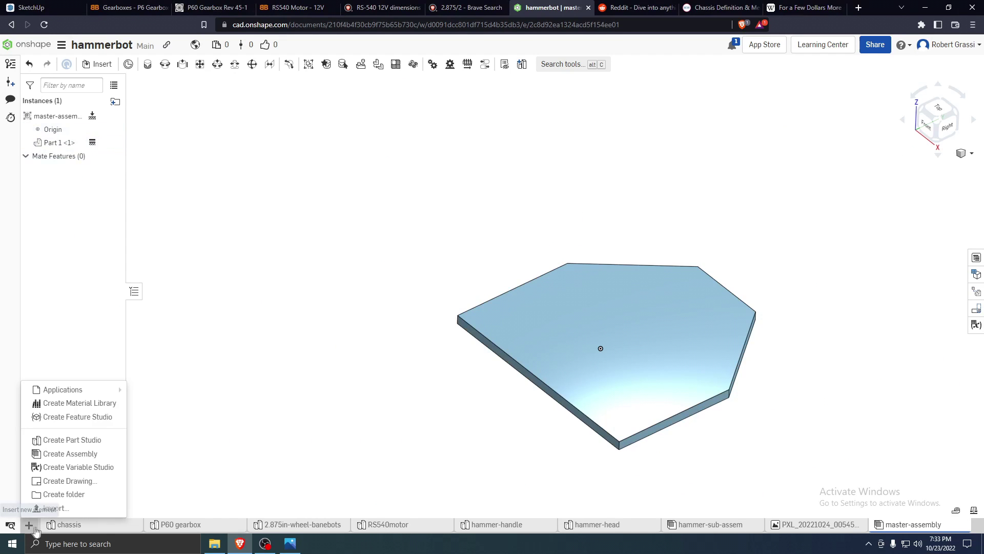
left_click(71, 453)
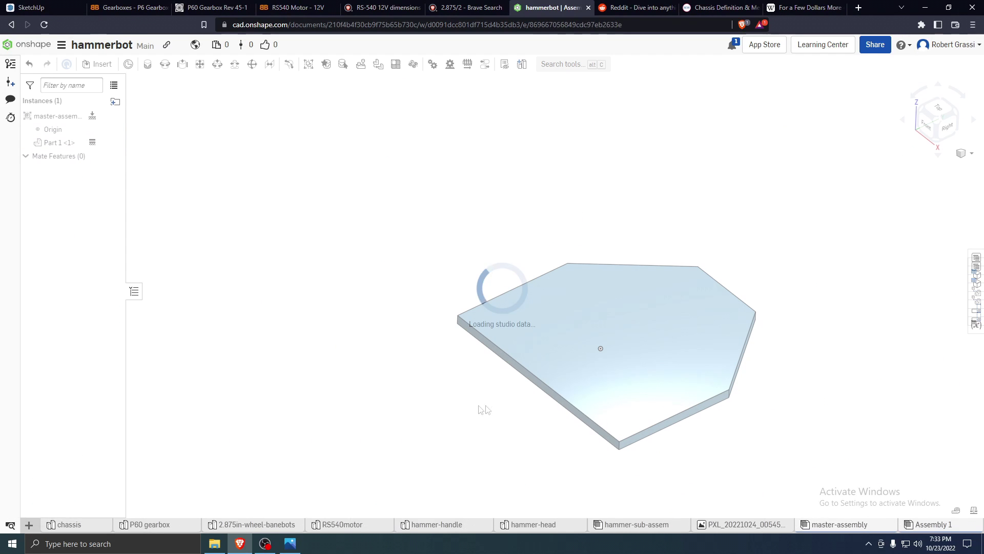
right_click(899, 522)
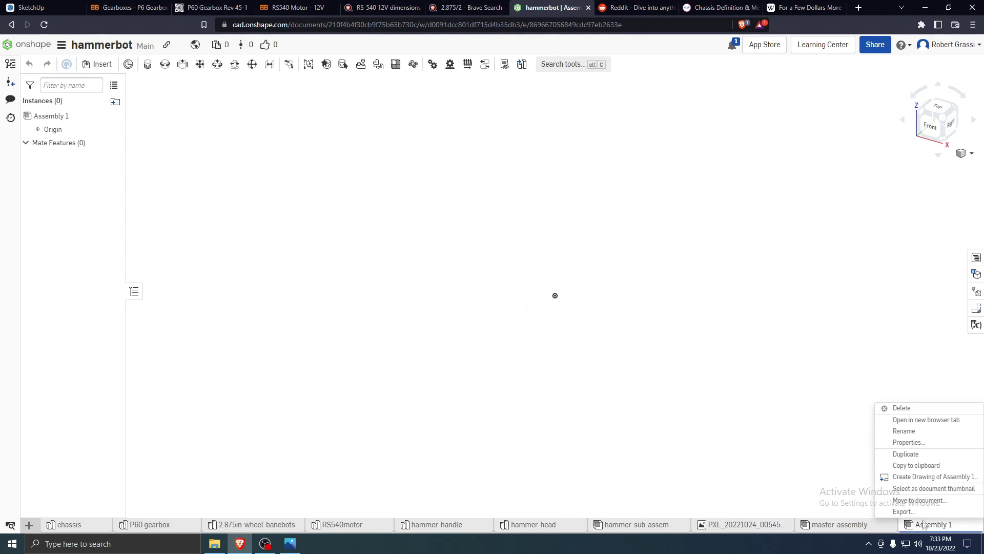
left_click(936, 437)
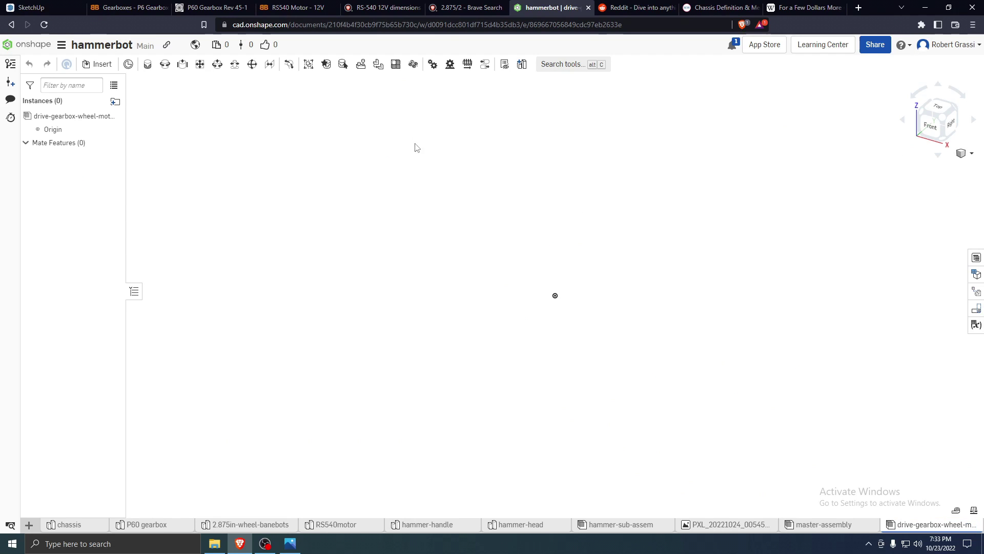
Insert the P60 gearbox, the chassis, the 2.875in-wheel-banebots and the RS540motor into the new assembly
left_click(98, 64)
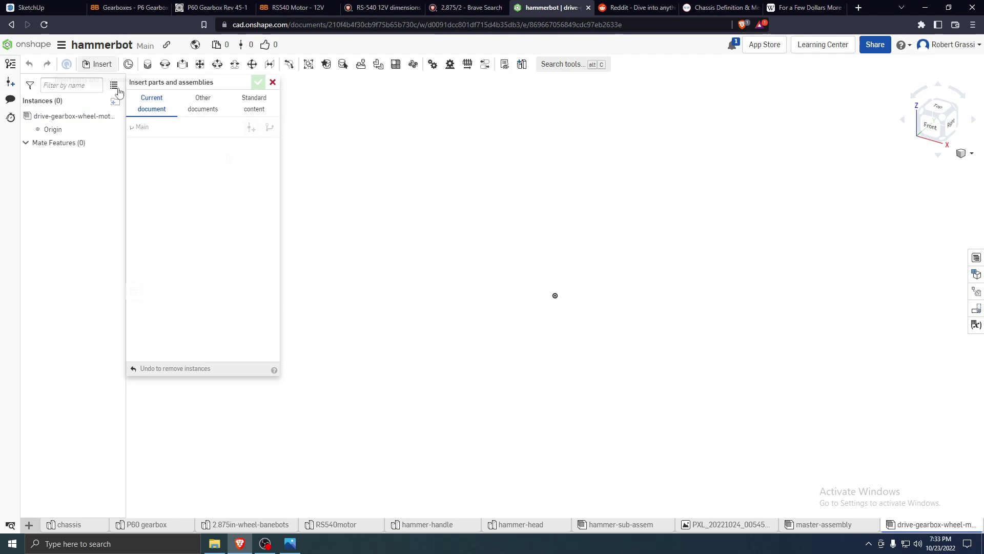
left_click(192, 292)
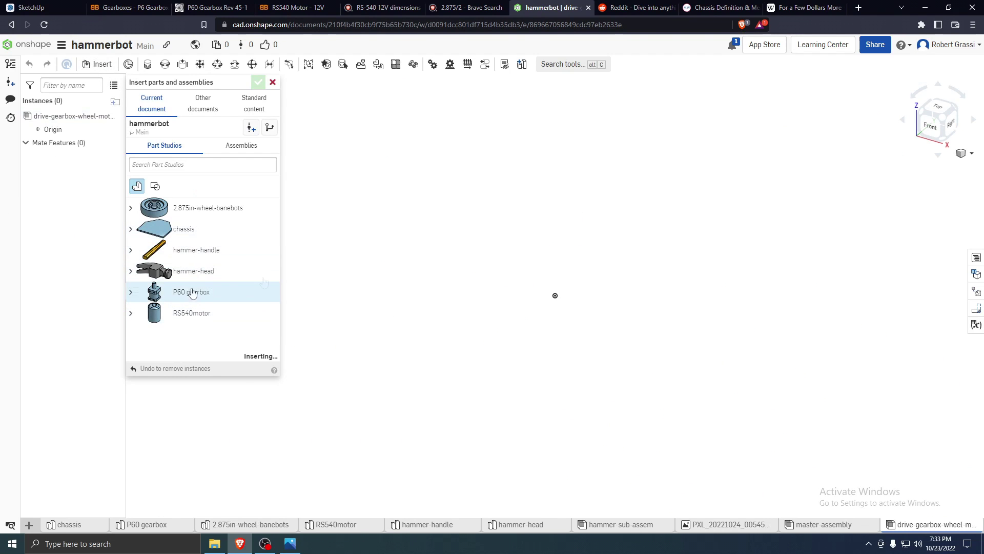
left_click(568, 255)
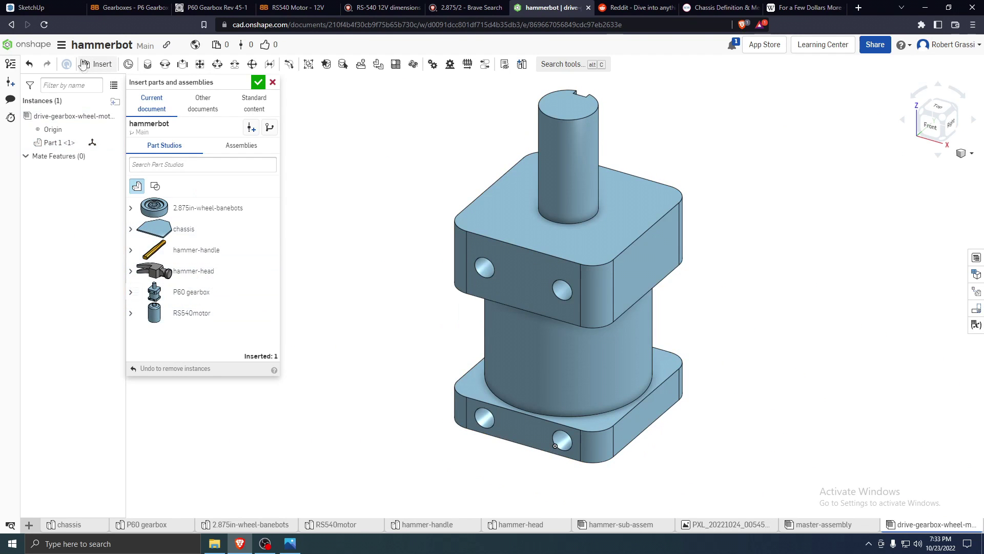
left_click(245, 216)
left_click(205, 229)
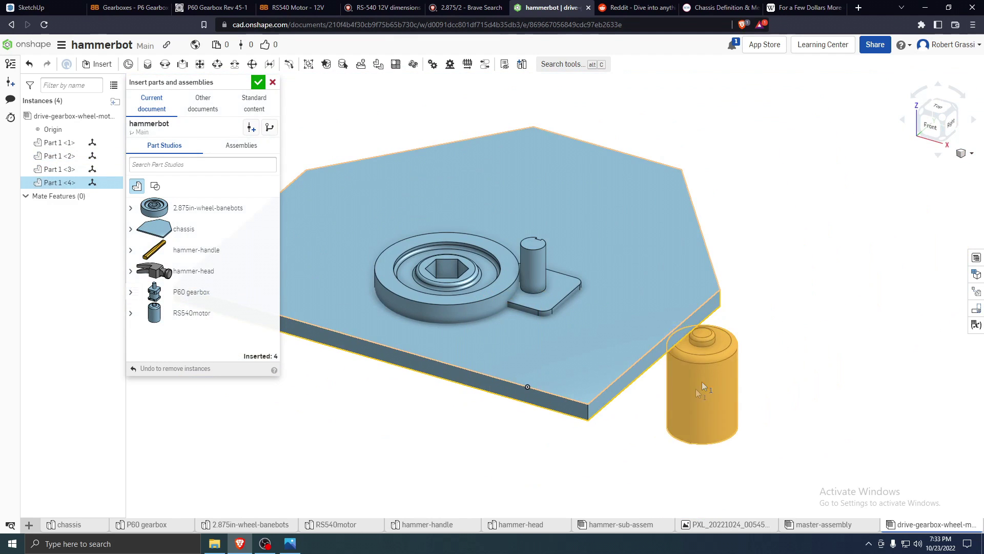
left_click(702, 369)
left_click(265, 80)
Delete the chassis plate from the new assembly and fix the gearbox in place
left_click(362, 214)
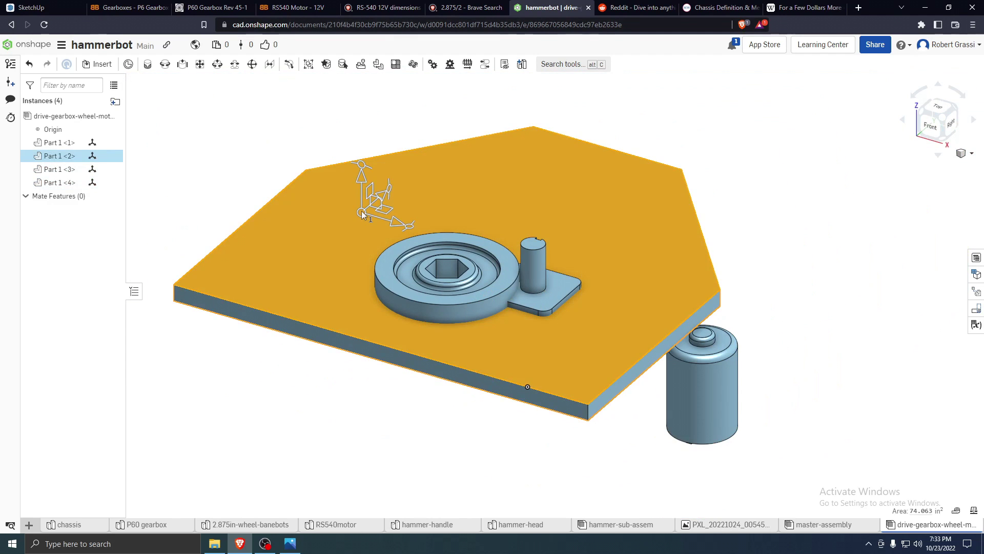
key("Delete")
left_click(549, 302)
right_click(550, 303)
left_click(575, 134)
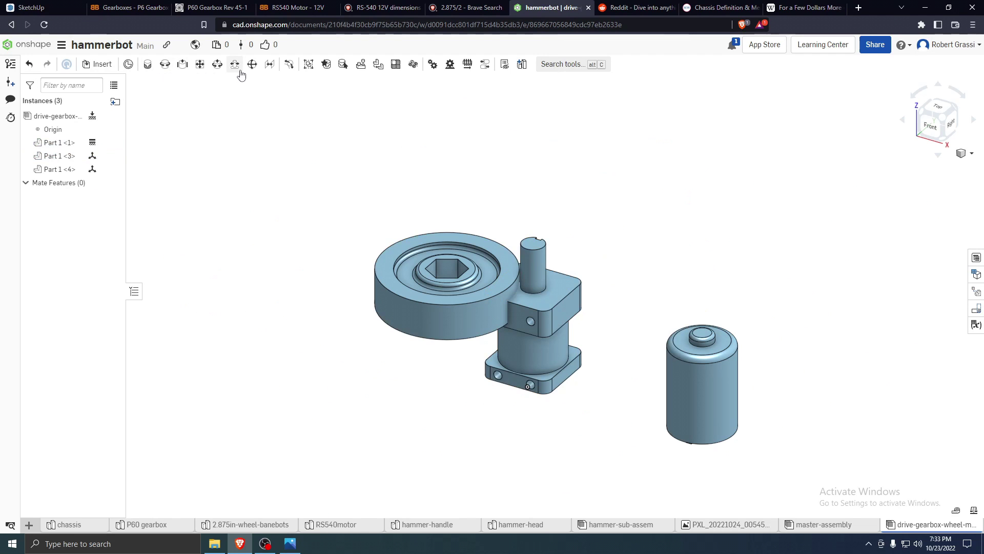
Add a cylindrical mate between the wheel's outer cylindrical face and the gearbox's output shaft
left_click(217, 64)
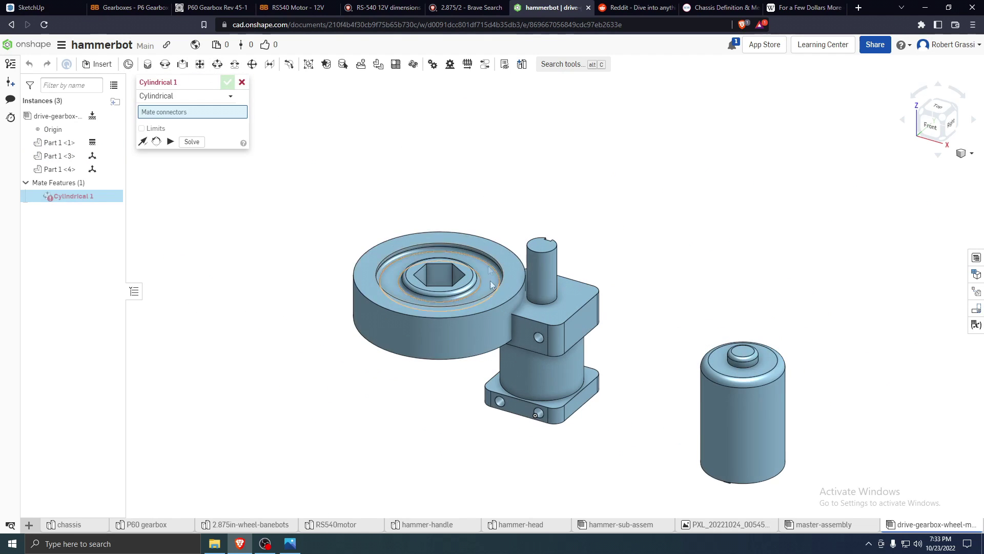
left_click(454, 337)
left_click(545, 273)
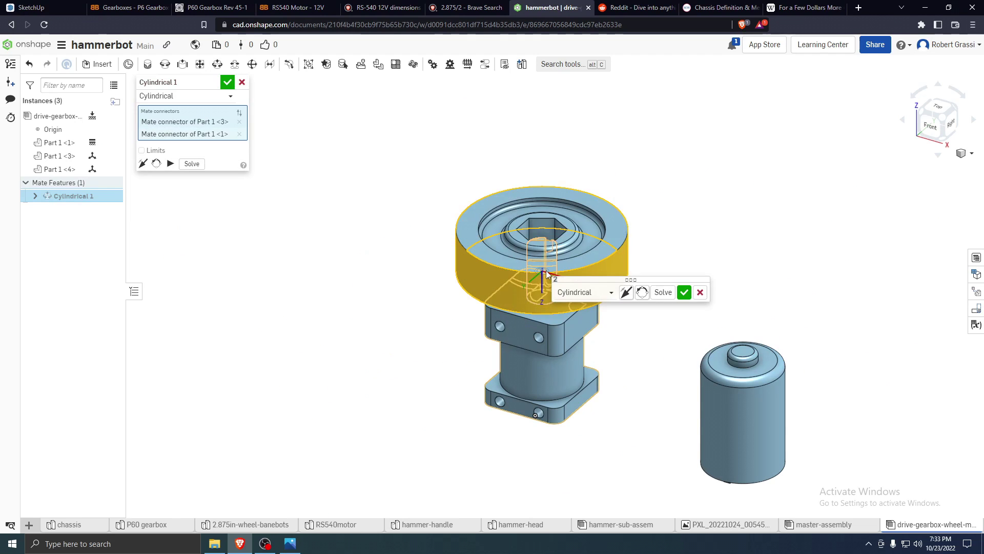
left_click(231, 83)
Set up a planar mate between the wheel's gearbox-side face and the end face of the gearbox's shaft-side mounting block
right_click_drag(458, 432, 469, 354)
scroll(494, 269, "up", 5)
right_click_drag(492, 279, 450, 198)
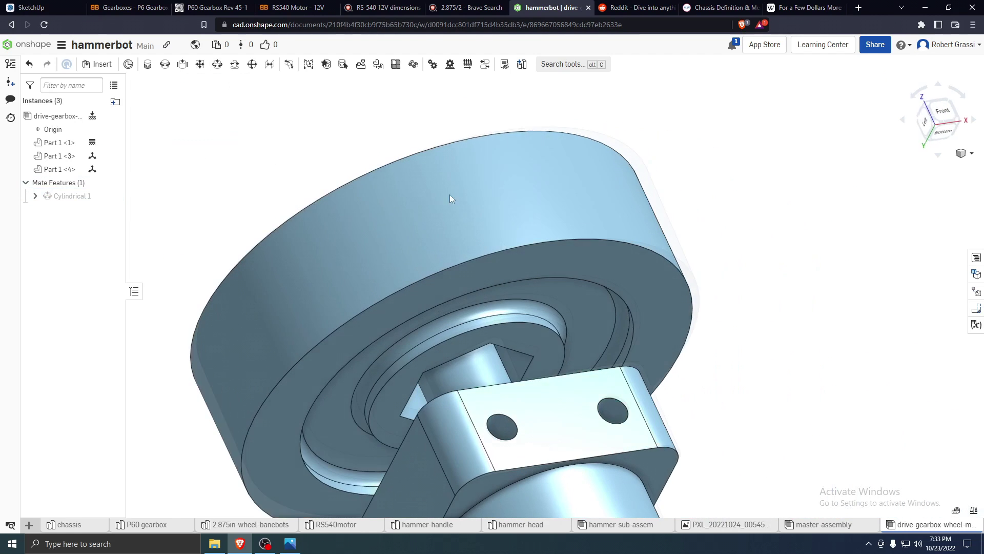
left_click(199, 64)
scroll(574, 252, "down", 5)
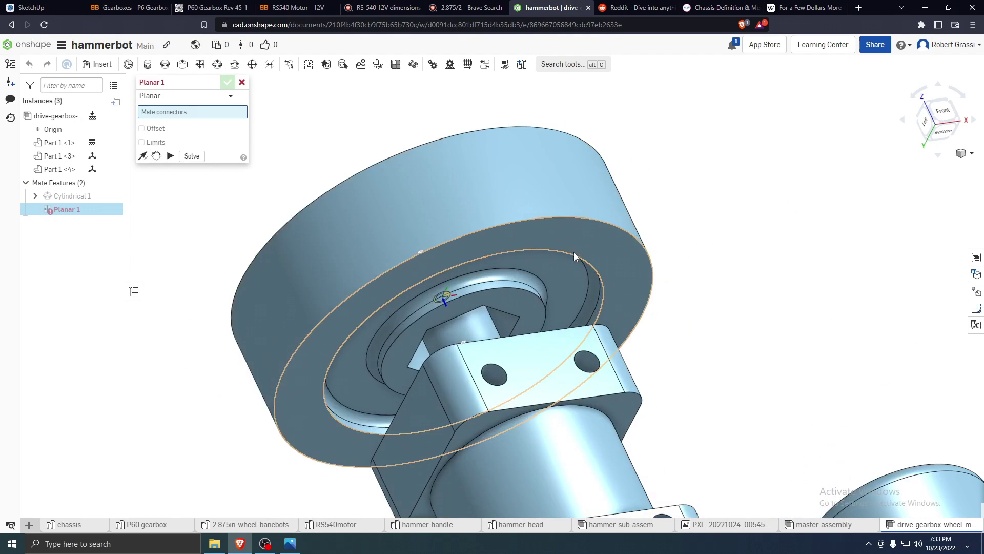
right_click_drag(573, 252, 616, 220)
left_click(627, 235)
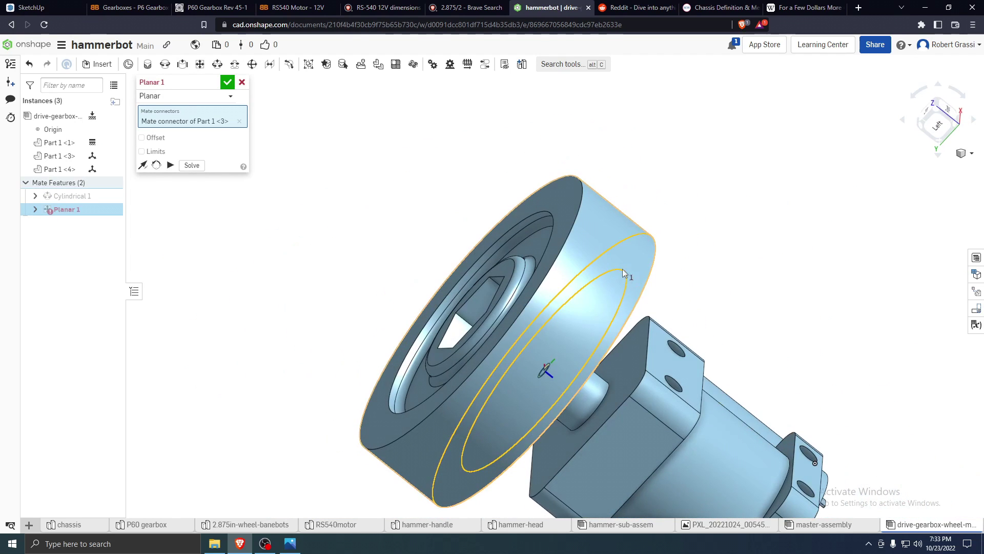
left_click(628, 358)
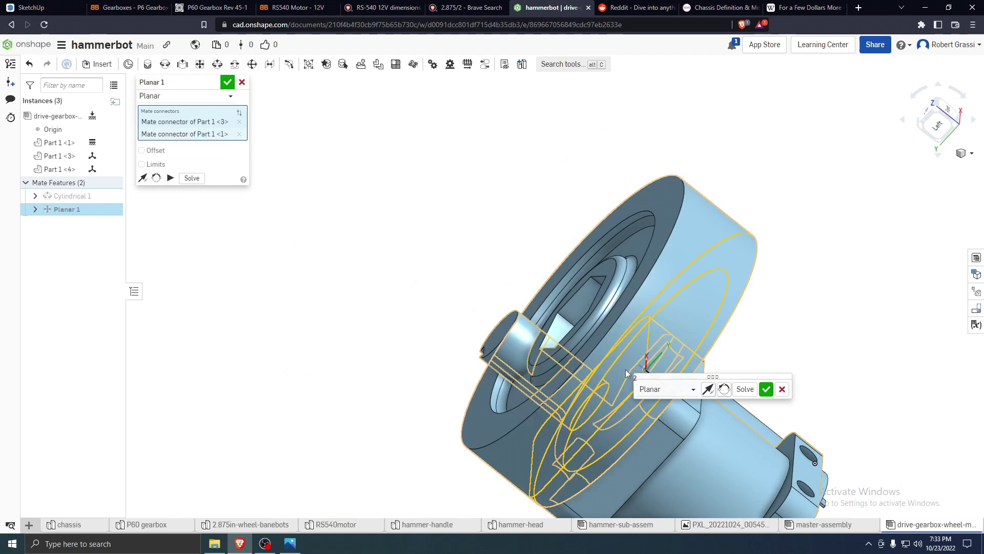
Offset the wheel's planar mate by 1/16 in in the negative direction, leaving a gap to the gearbox's shaft-side mounting block
left_click(154, 151)
left_click(229, 164)
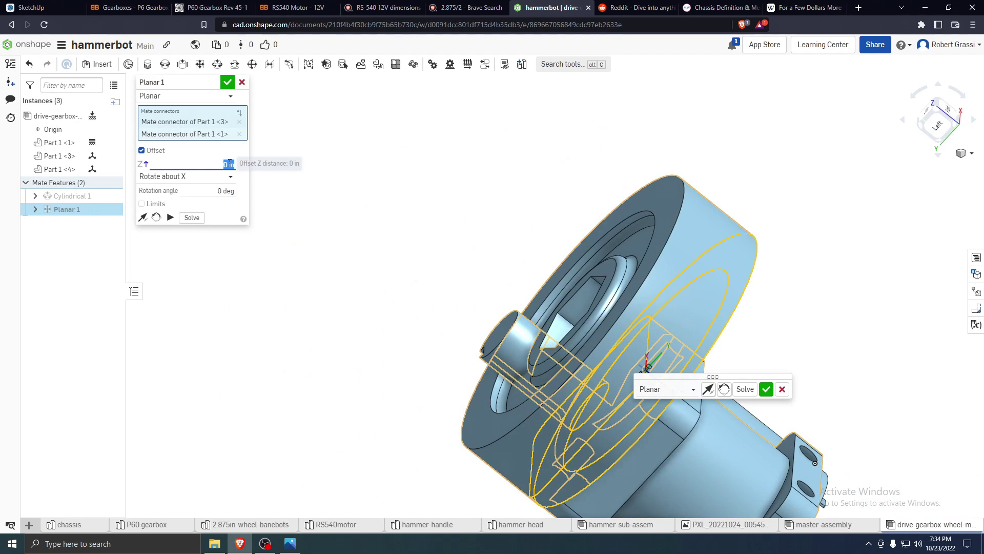
type("1/16")
key("Return")
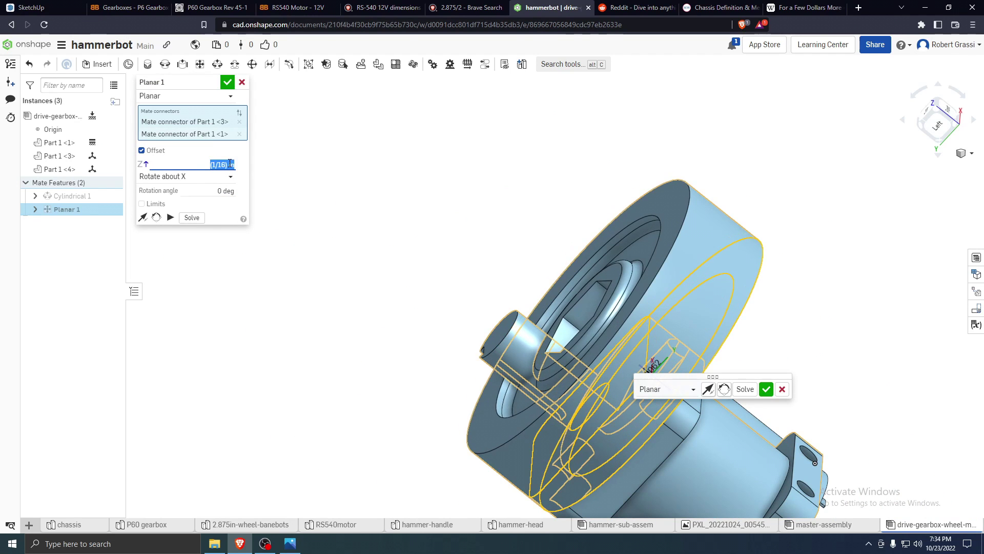
scroll(753, 266, "down", 5)
scroll(745, 297, "up", 5)
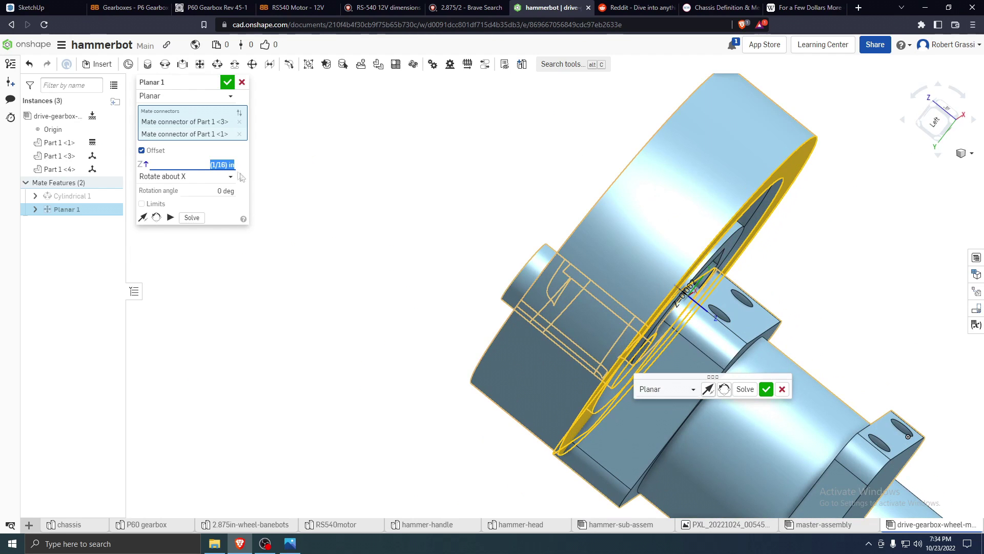
left_click(210, 176)
left_click(207, 164)
key("Return")
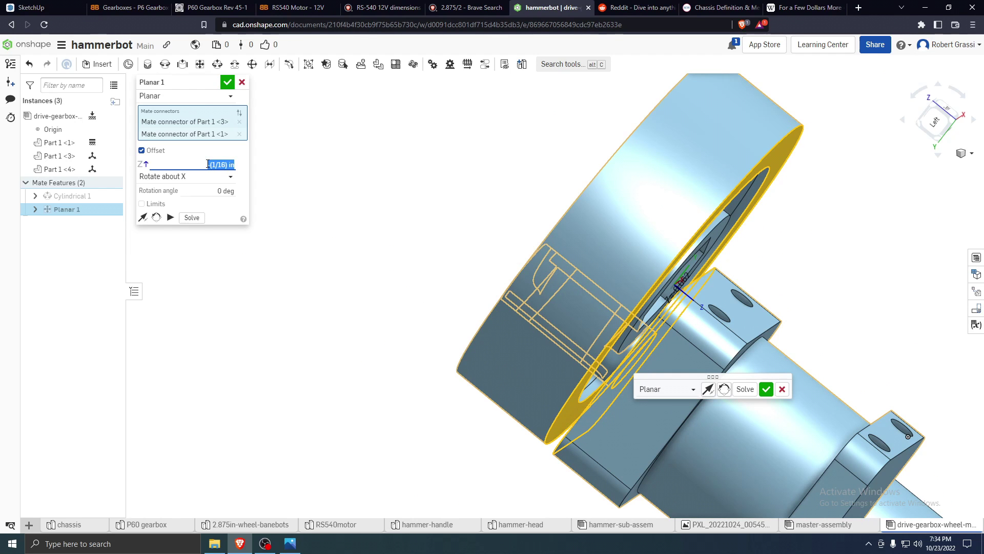
left_click(227, 86)
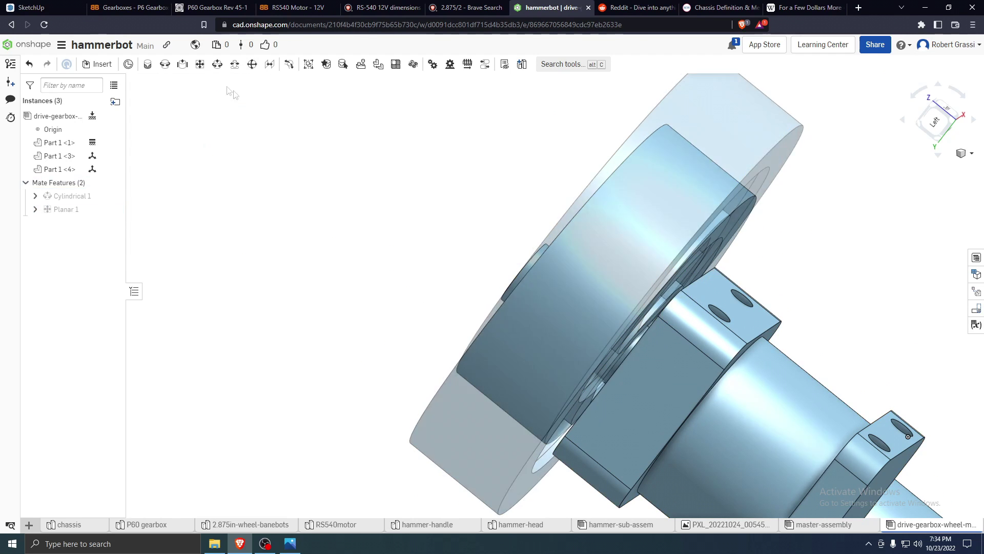
Add a cylindrical mate between the motor's outer cylindrical face and the gearbox's cylindrical body
scroll(397, 256, "down", 3)
right_click_drag(397, 259, 365, 268)
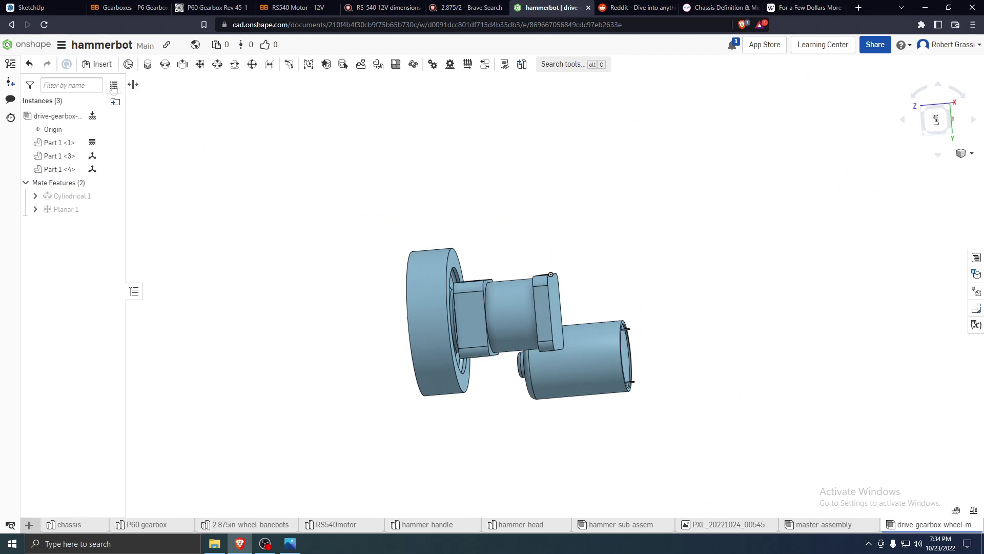
left_click(218, 65)
left_click(573, 376)
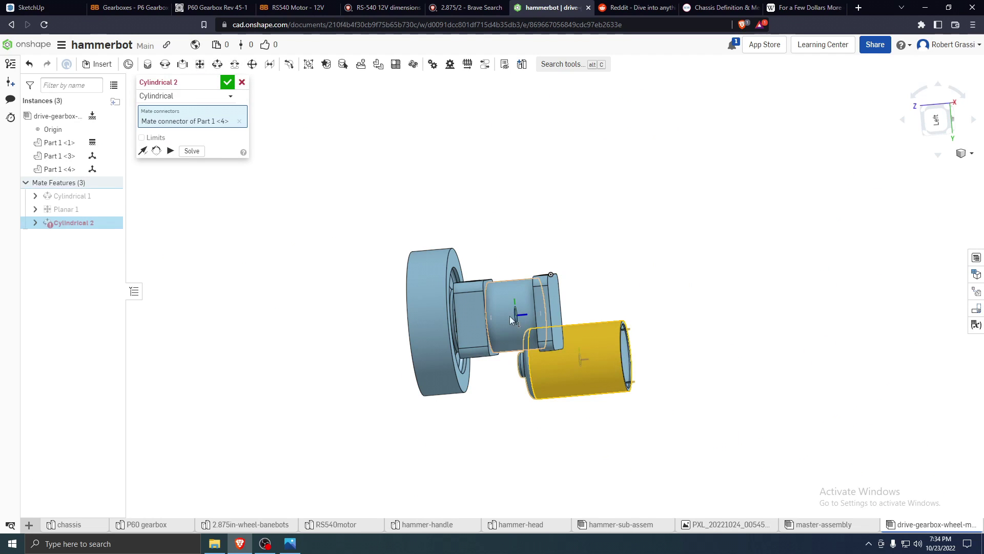
left_click(517, 315)
left_click(227, 82)
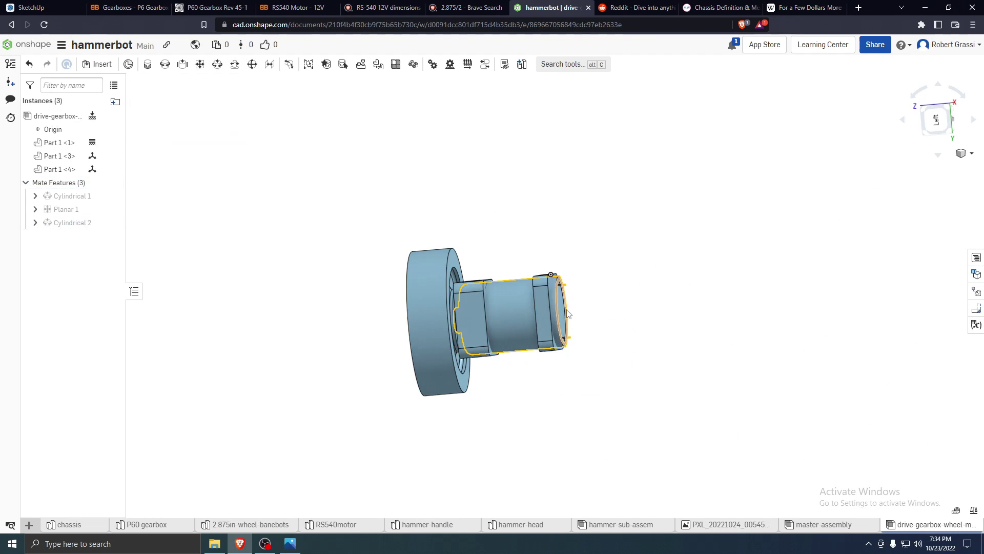
Slide the motor clear of the gearbox and add a planar mate between the motor's front face and the gearbox's rear end face
left_click_drag(567, 310, 775, 307)
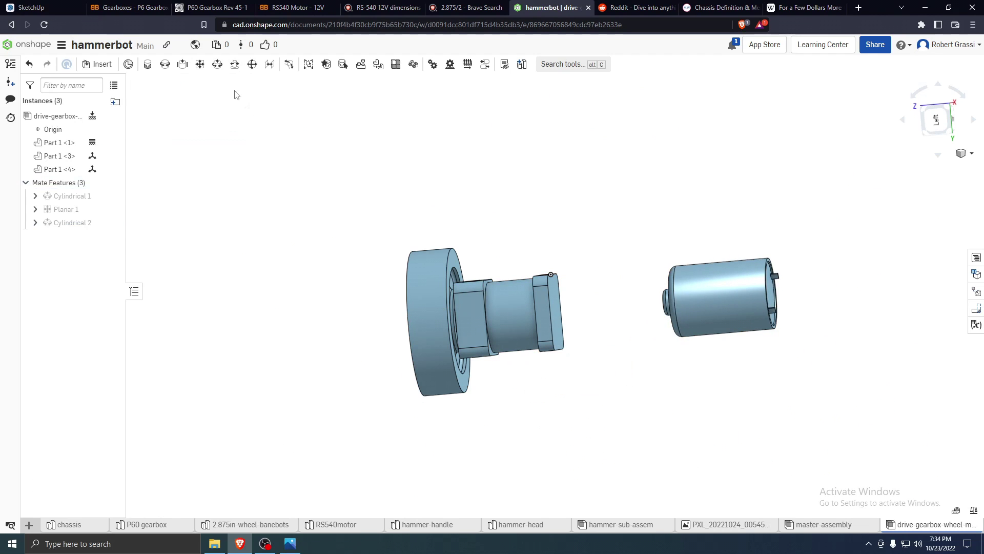
left_click(200, 64)
right_click_drag(492, 182, 551, 213)
scroll(623, 284, "up", 5)
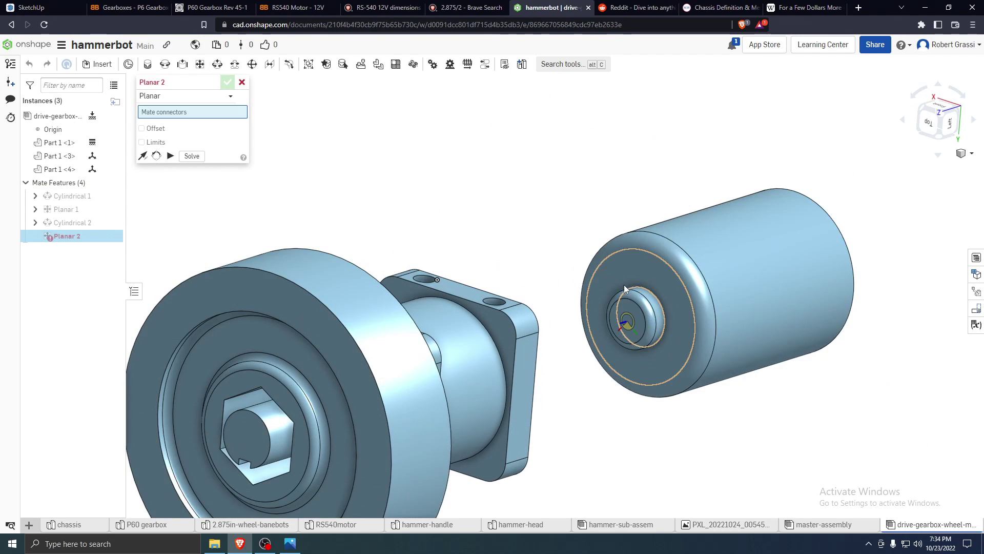
left_click(630, 275)
scroll(623, 306, "down", 5)
right_click_drag(623, 306, 574, 308)
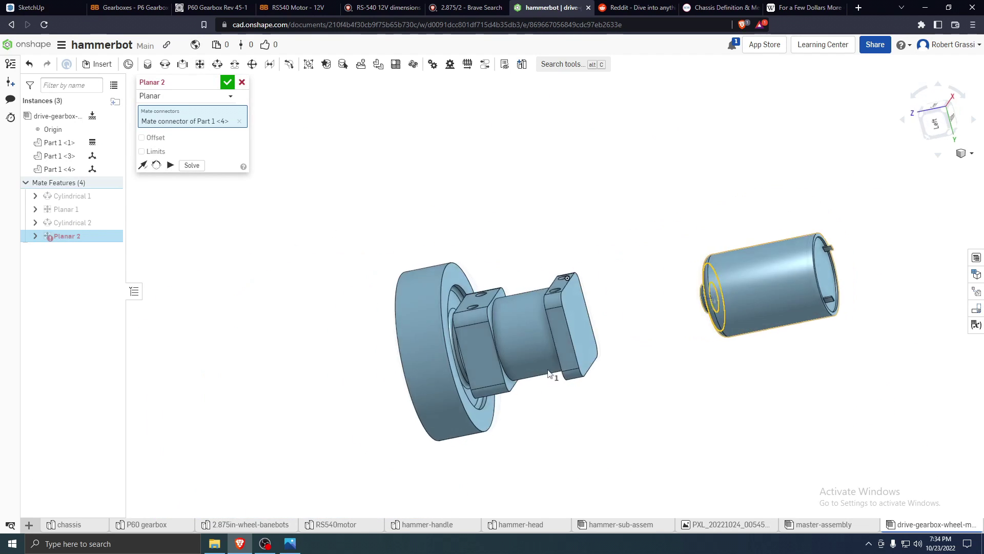
left_click(568, 308)
left_click(476, 370)
left_click(227, 83)
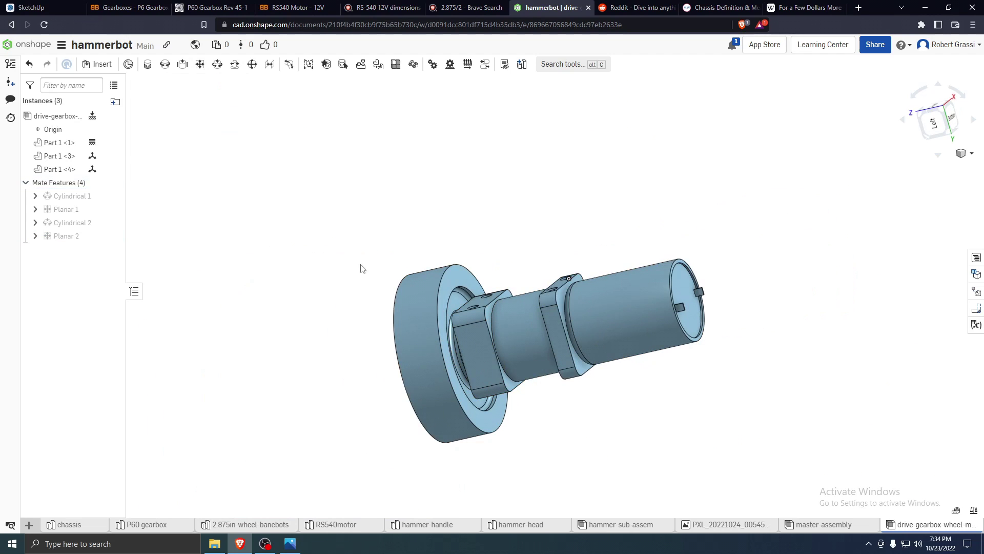
right_click_drag(352, 274, 373, 292)
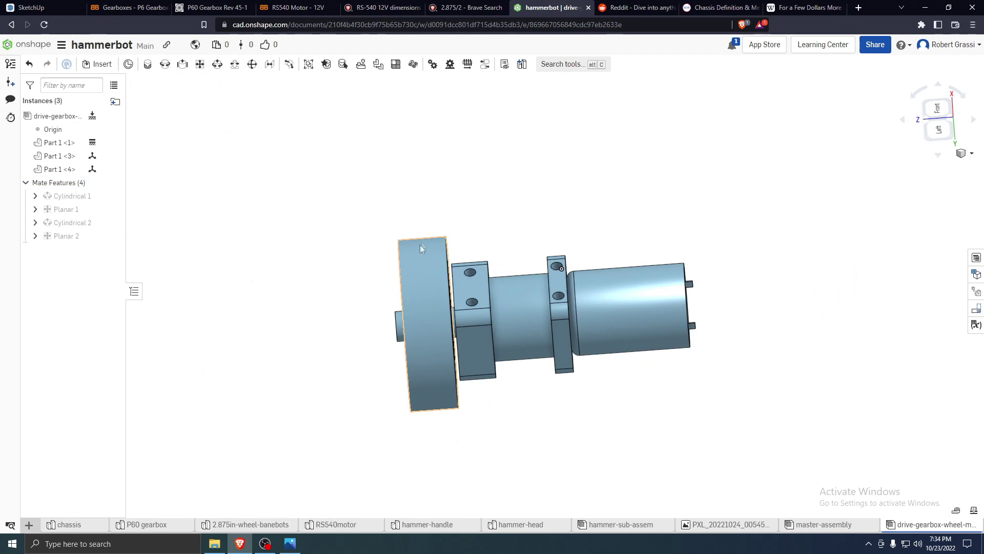
scroll(661, 328, "down", 5)
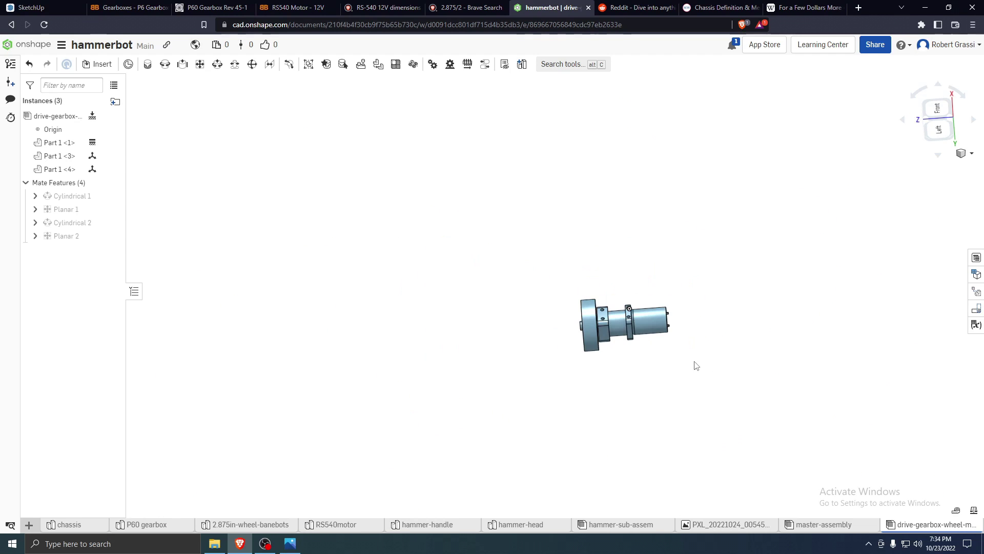
scroll(696, 365, "up", 4)
right_click_drag(322, 120, 334, 150)
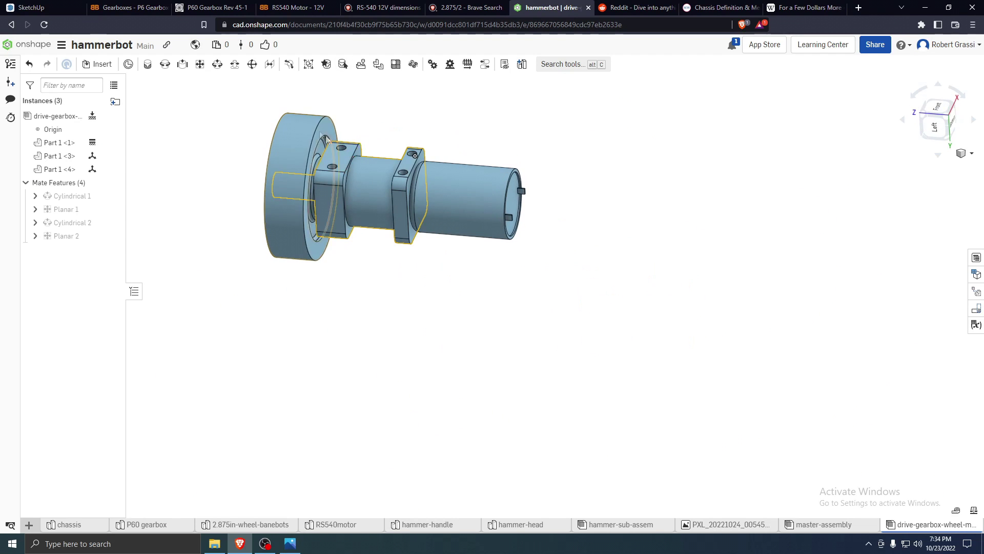
Insert two instances of drive-gearbox-wheel-motor-sub-assem into the master-assembly, one on each side of the chassis plate
left_click(841, 525)
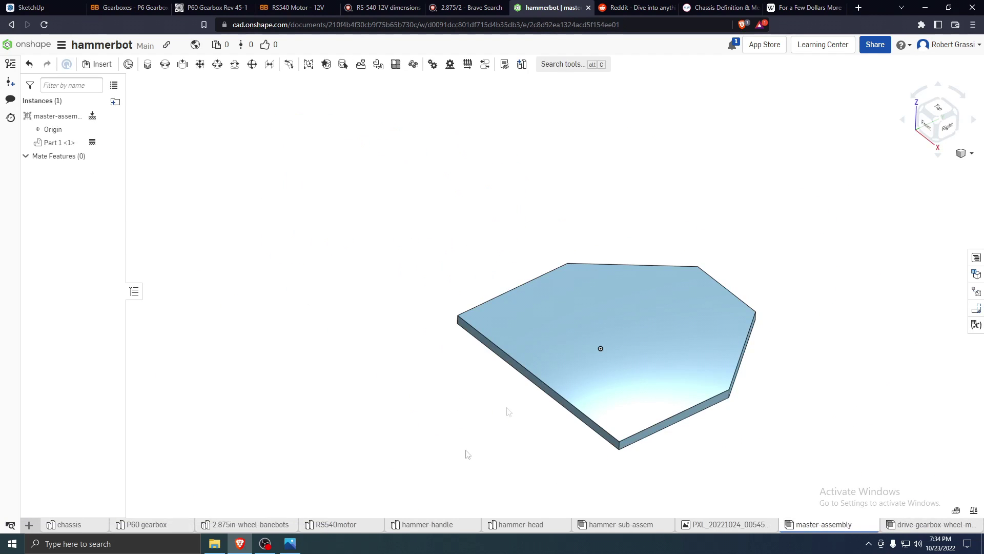
left_click(98, 64)
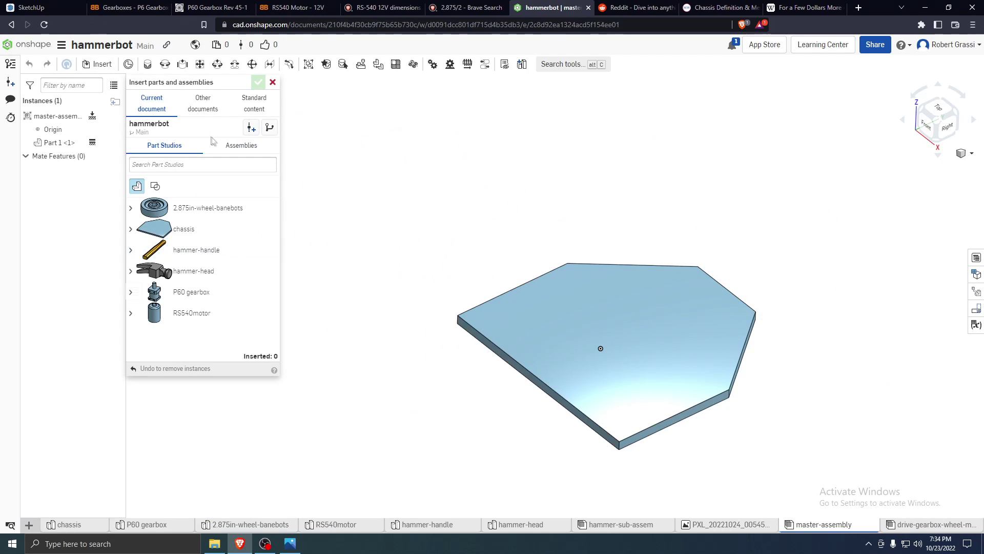
left_click(252, 146)
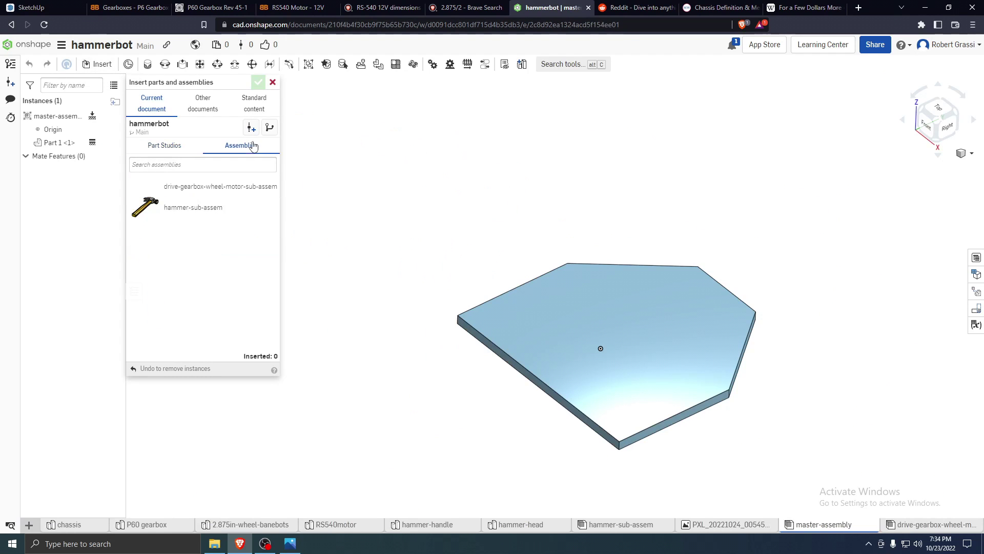
left_click(220, 186)
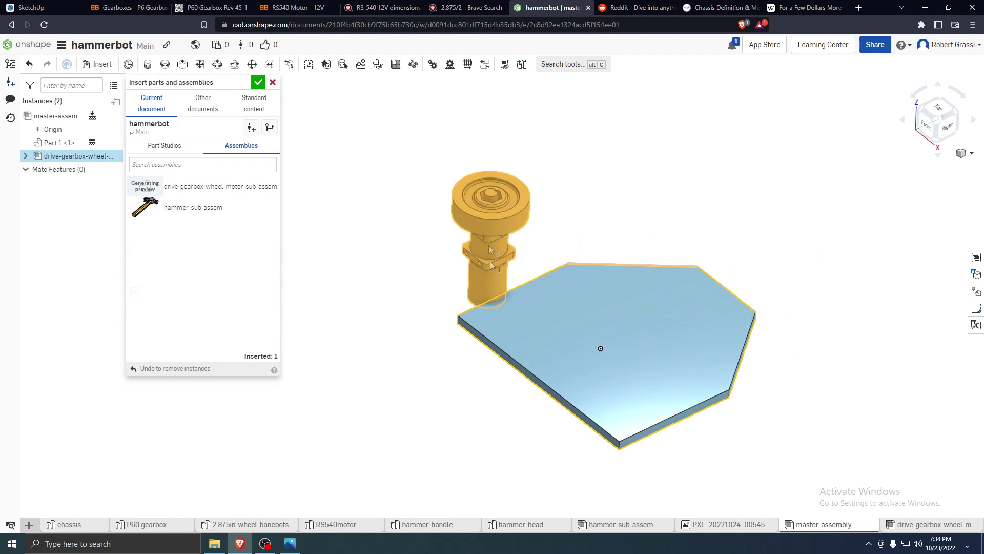
left_click(488, 245)
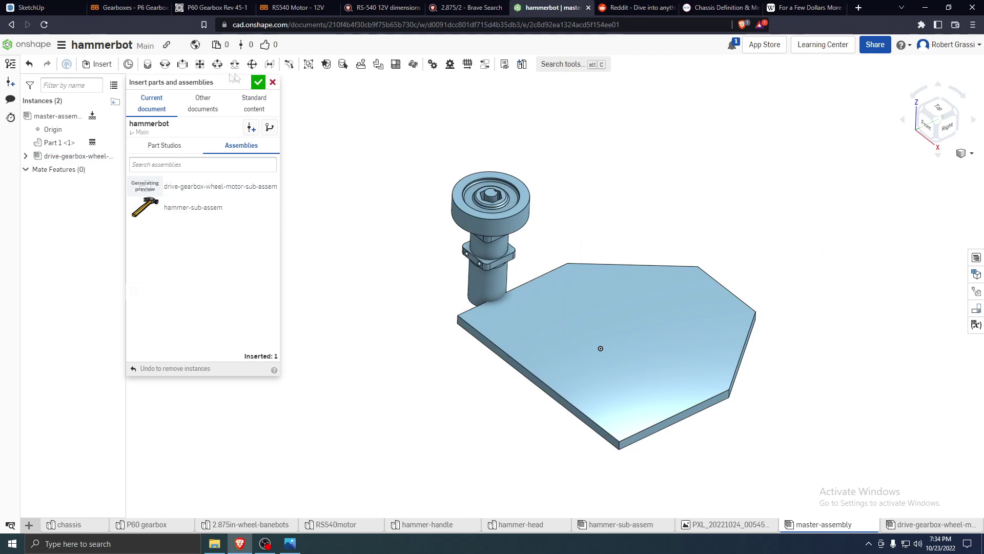
left_click(205, 186)
left_click(737, 241)
left_click(257, 82)
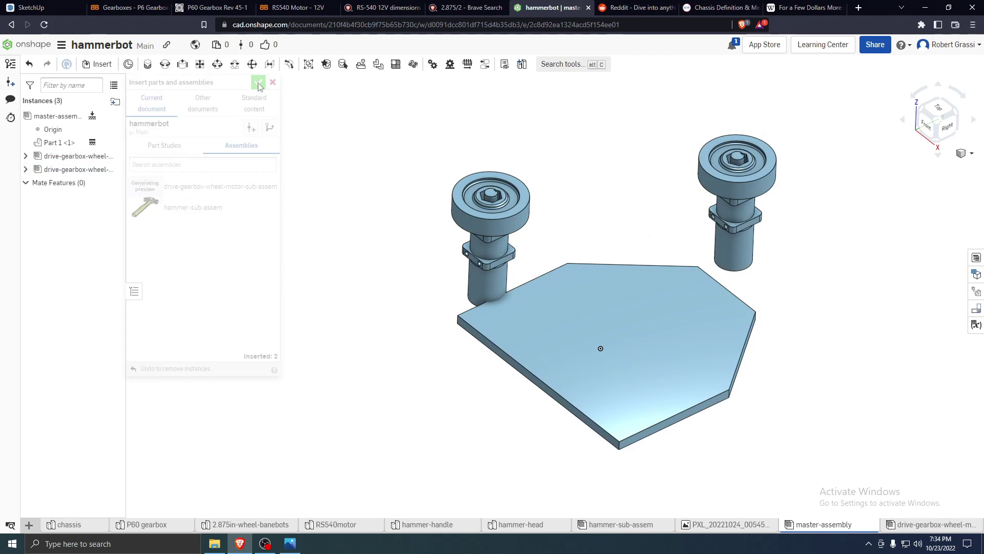
Add a planar mate between the first drive gearbox's side face with two mounting holes and the chassis plate's top face
left_click(200, 65)
scroll(492, 272, "up", 5)
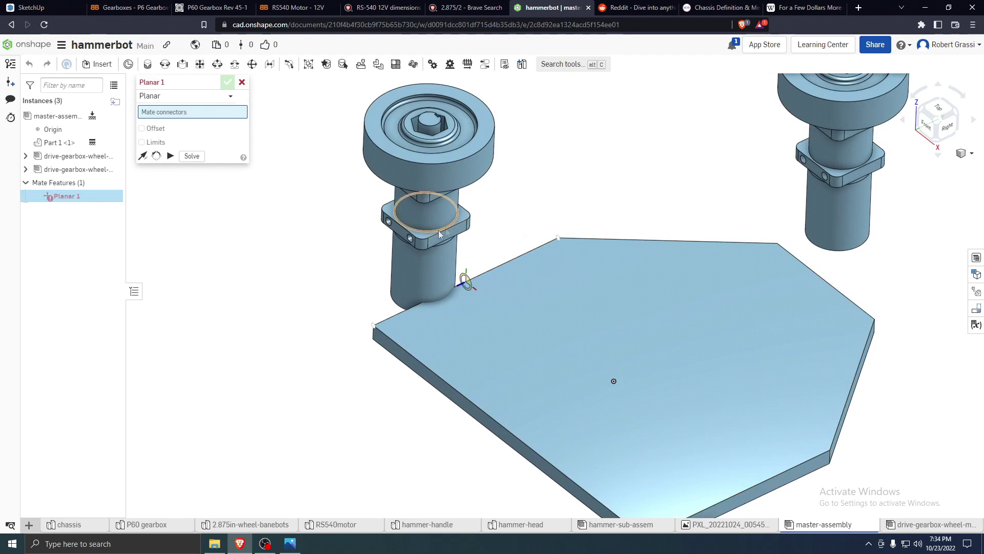
left_click(378, 226)
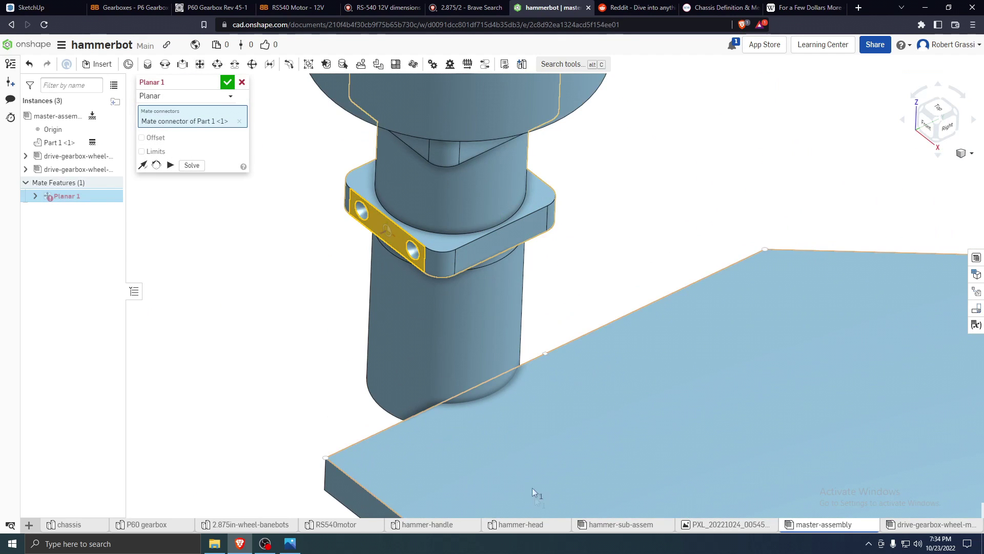
left_click(524, 466)
scroll(281, 436, "down", 4)
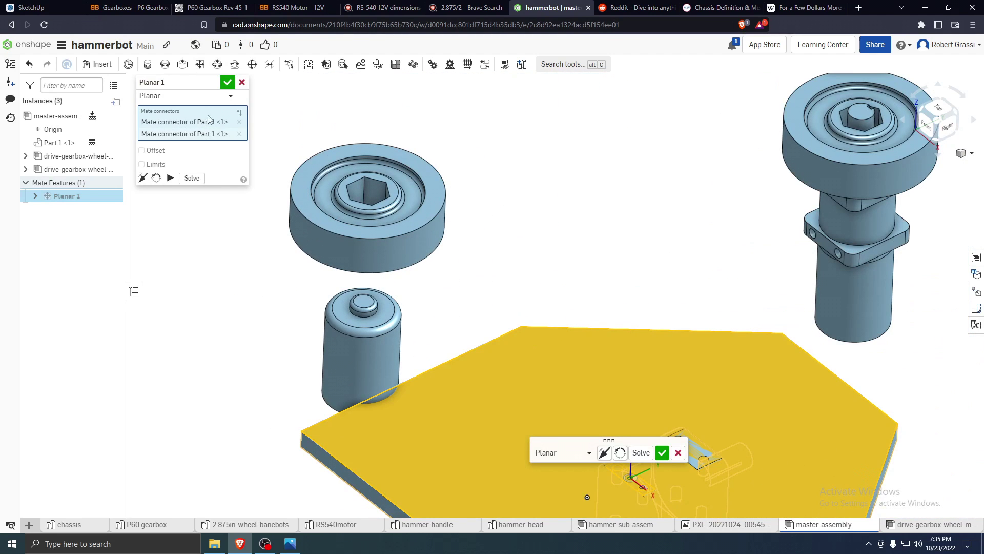
left_click(227, 82)
scroll(475, 340, "down", 5)
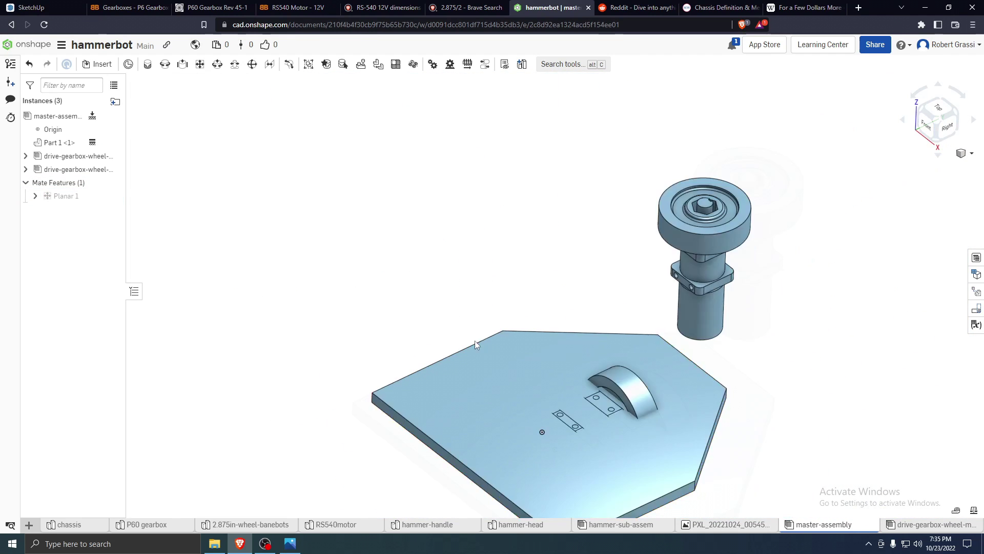
Flip the primary axis of the gearbox-to-chassis planar mate so the gearbox sits on top of the plate
double_click(65, 196)
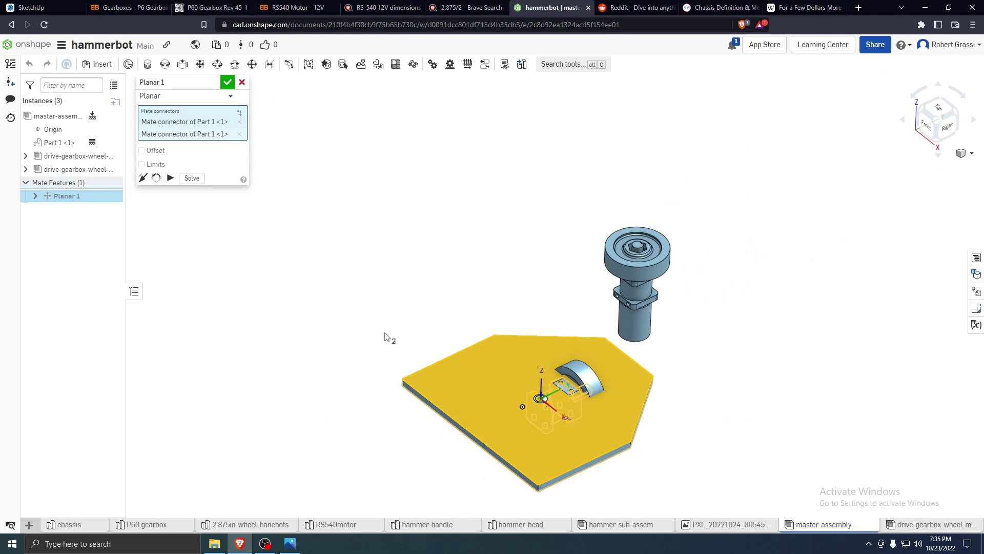
right_click_drag(633, 517, 603, 434)
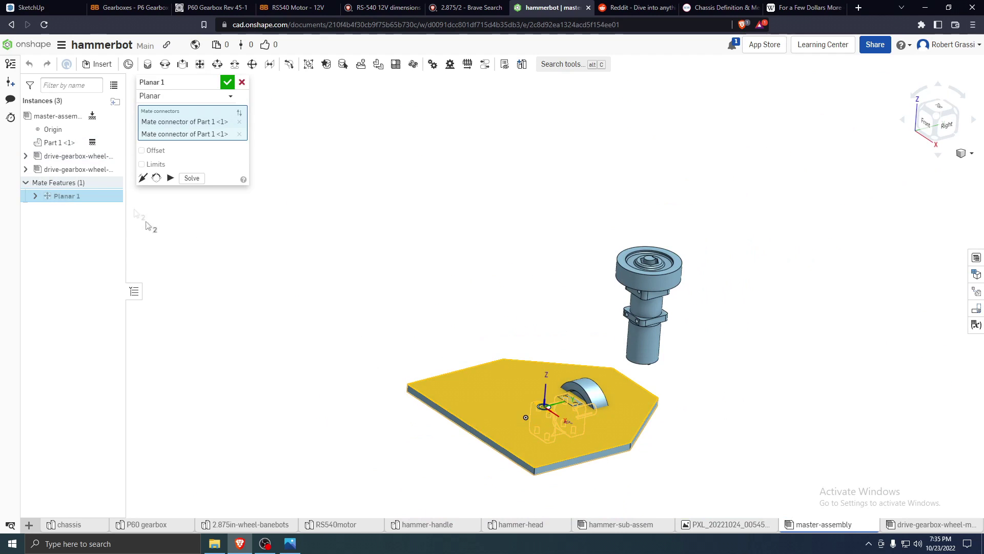
left_click(143, 178)
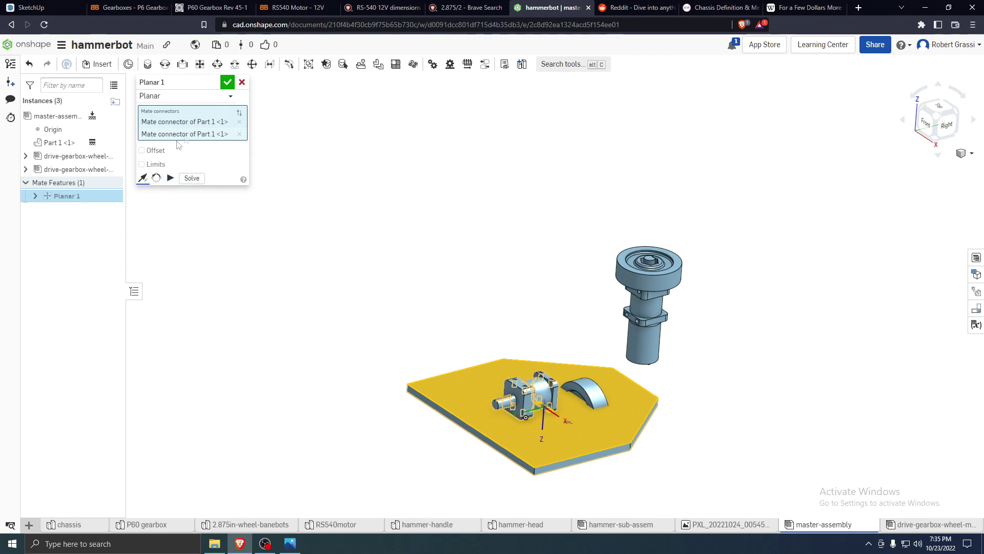
left_click(228, 83)
Add a planar mate between the gearbox's shaft-side block end face and the chassis plate's left side face, with its primary axis flipped
right_click_drag(369, 365, 479, 404)
scroll(478, 405, "up", 6)
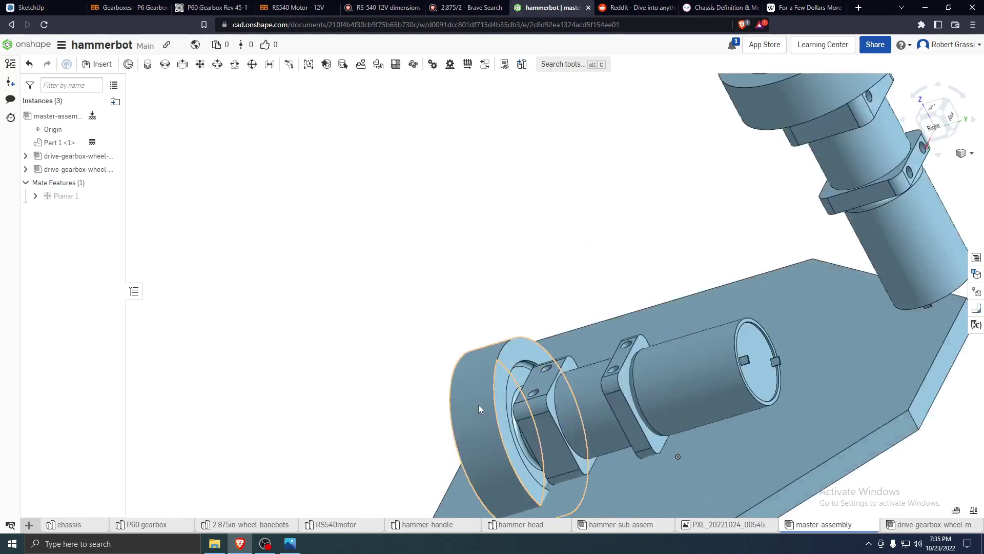
right_click_drag(539, 400, 682, 345)
scroll(585, 380, "up", 8)
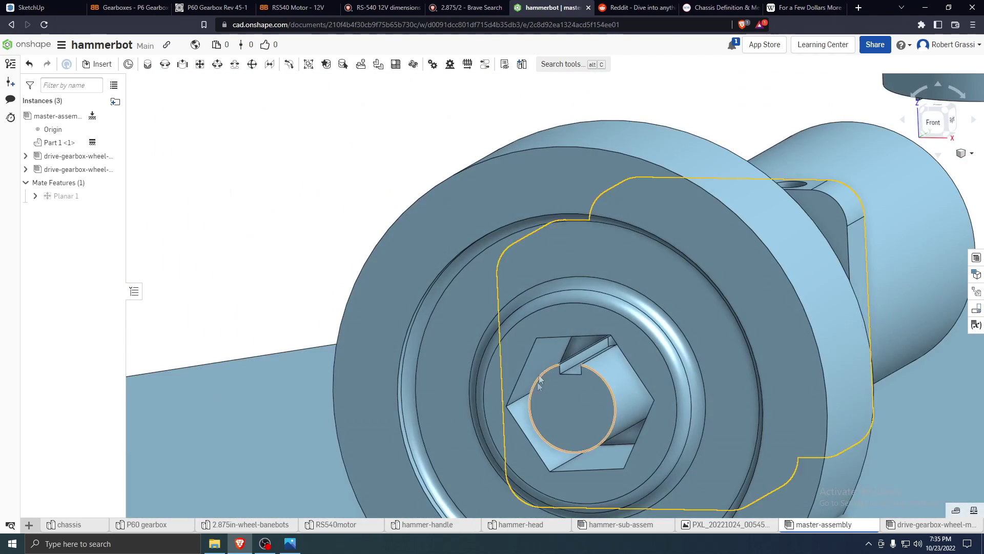
right_click_drag(565, 352, 531, 318)
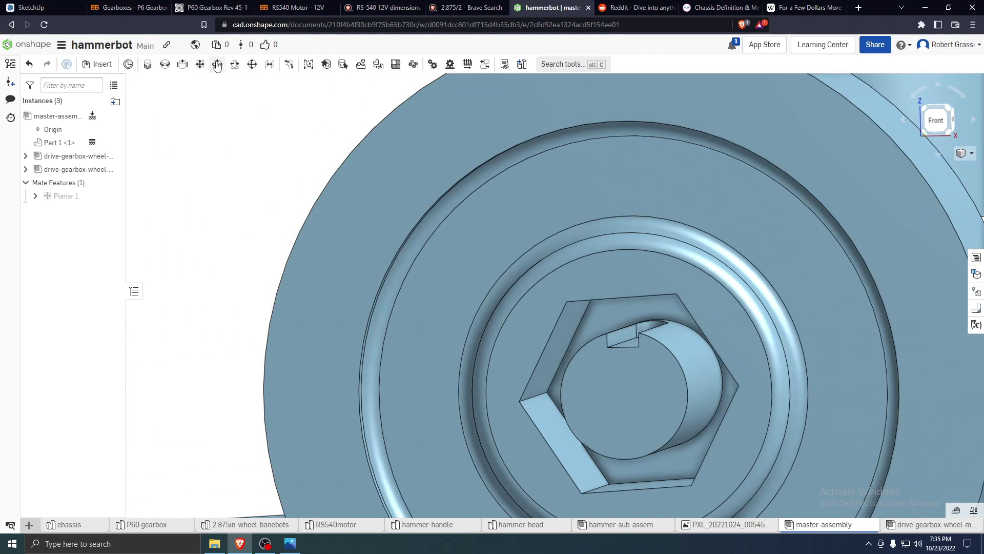
left_click(200, 65)
scroll(667, 382, "up", 3)
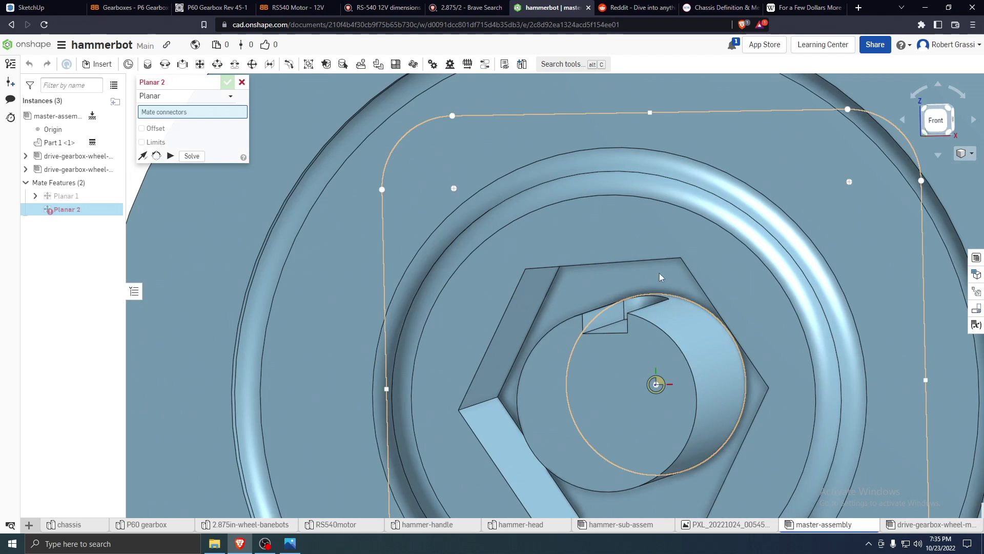
left_click(669, 277)
scroll(669, 277, "down", 6)
right_click_drag(544, 360, 524, 373)
left_click(448, 362)
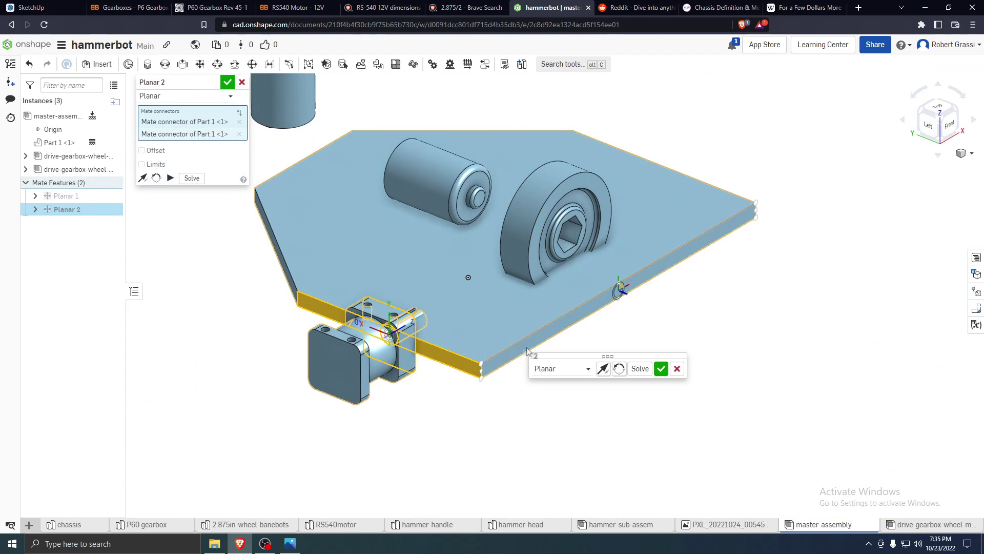
left_click(142, 177)
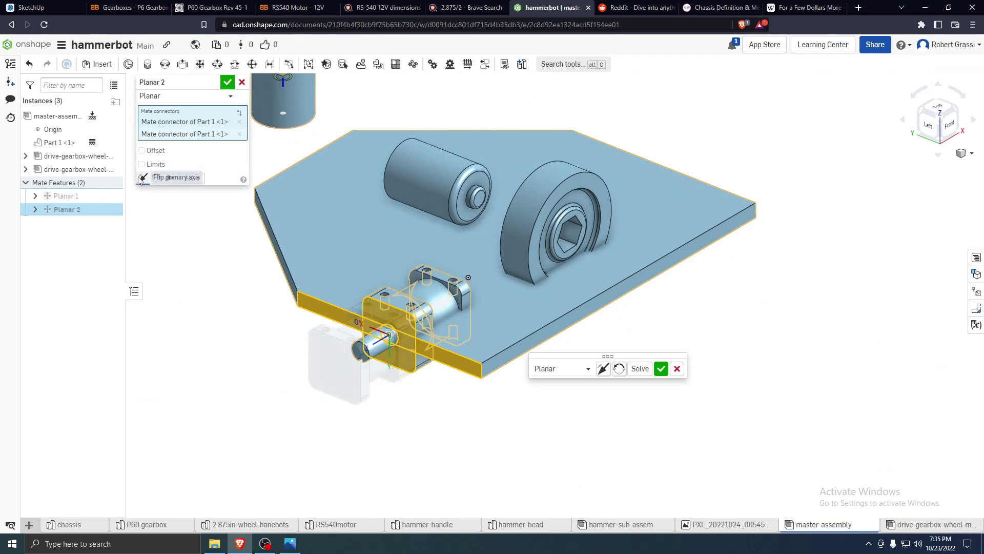
left_click(227, 82)
Add a planar mate between the first drive gearbox's shaft-side block face without holes and the chassis plate's long front edge face
right_click_drag(692, 354, 306, 239)
scroll(207, 84, "up", 4)
left_click(200, 63)
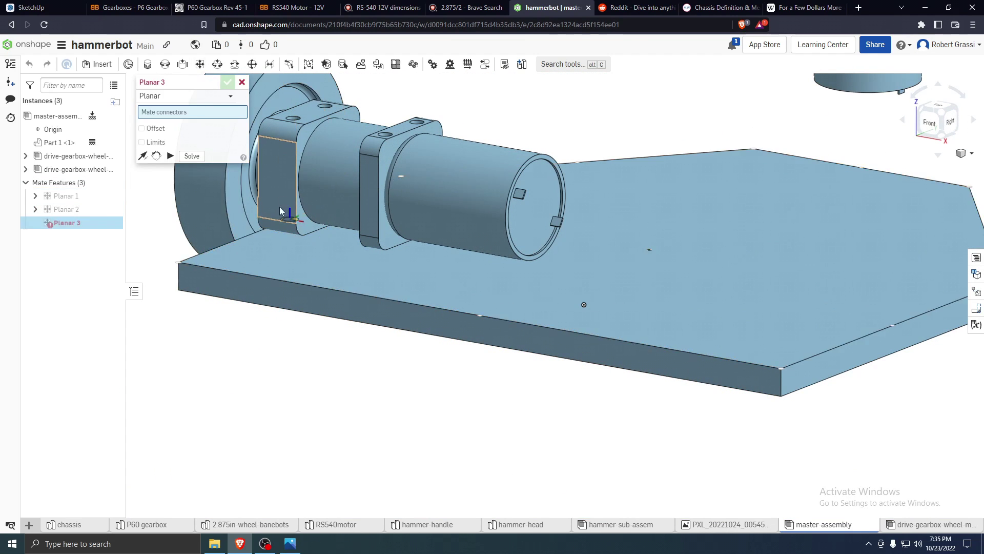
left_click(281, 191)
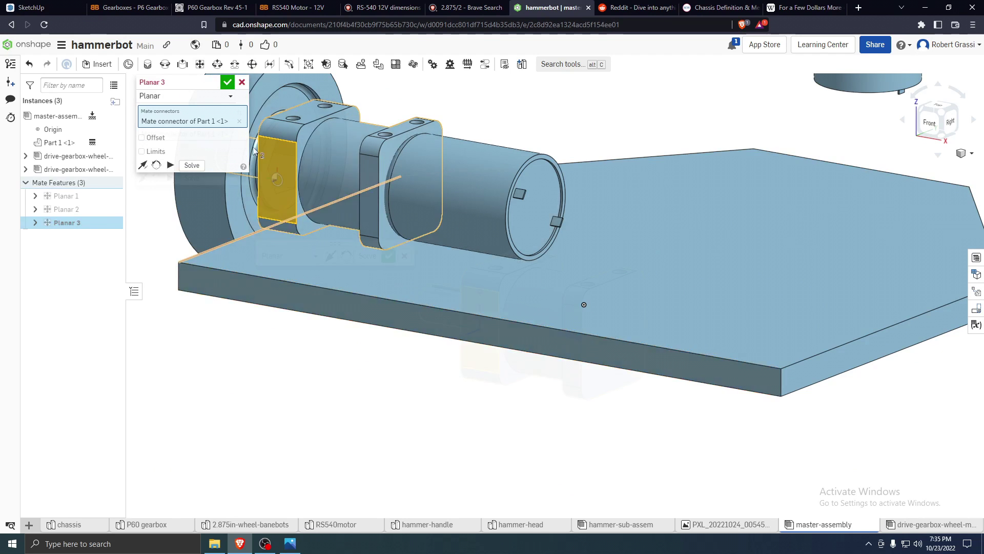
left_click(584, 304)
left_click(227, 82)
Add a planar mate between the second drive gearbox's side face with two mounting holes and the chassis plate's top face
scroll(229, 90, "down", 5)
right_click_drag(423, 256, 337, 214)
right_click_drag(325, 325, 396, 402)
key("p")
scroll(306, 374, "up", 10)
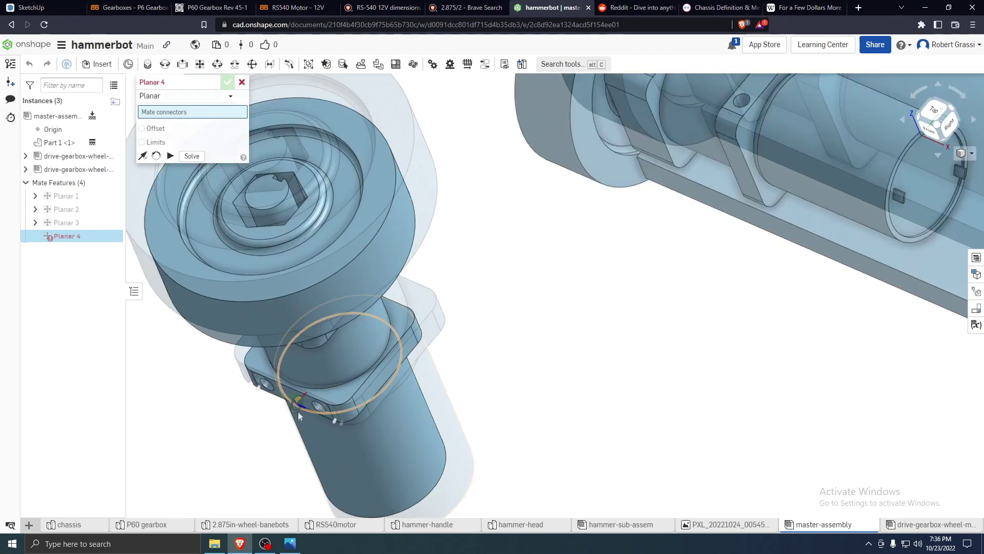
scroll(297, 400, "up", 3)
left_click(297, 388)
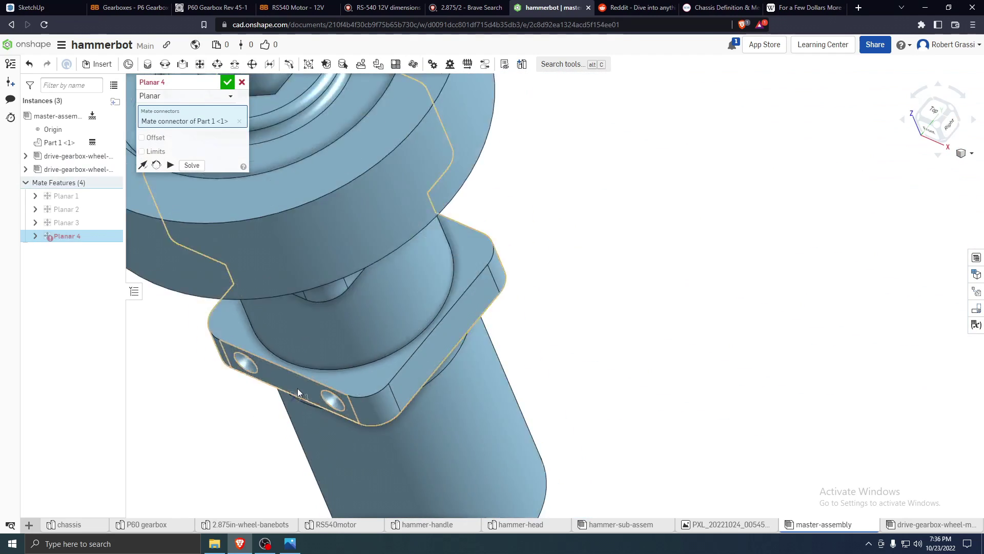
scroll(298, 389, "down", 10)
left_click(764, 318)
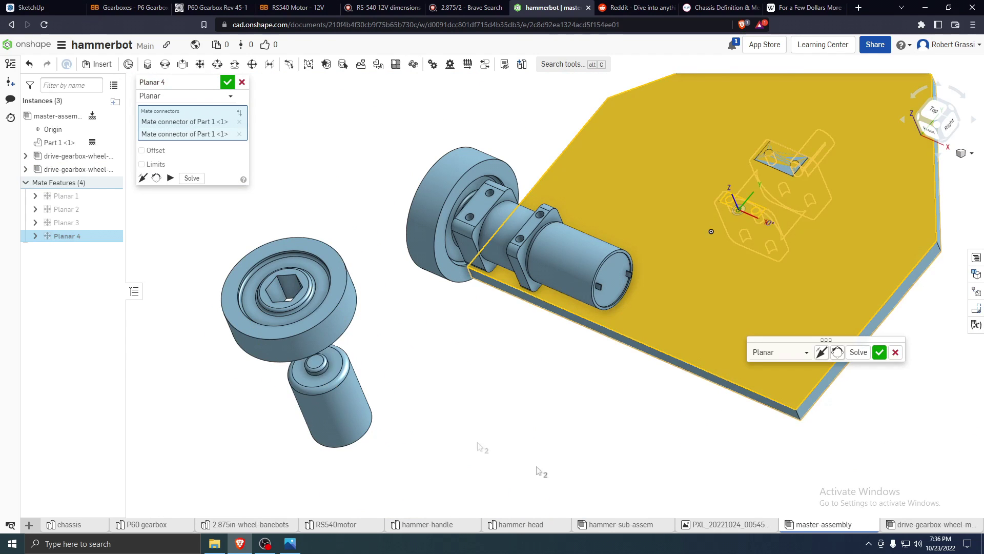
left_click(242, 83)
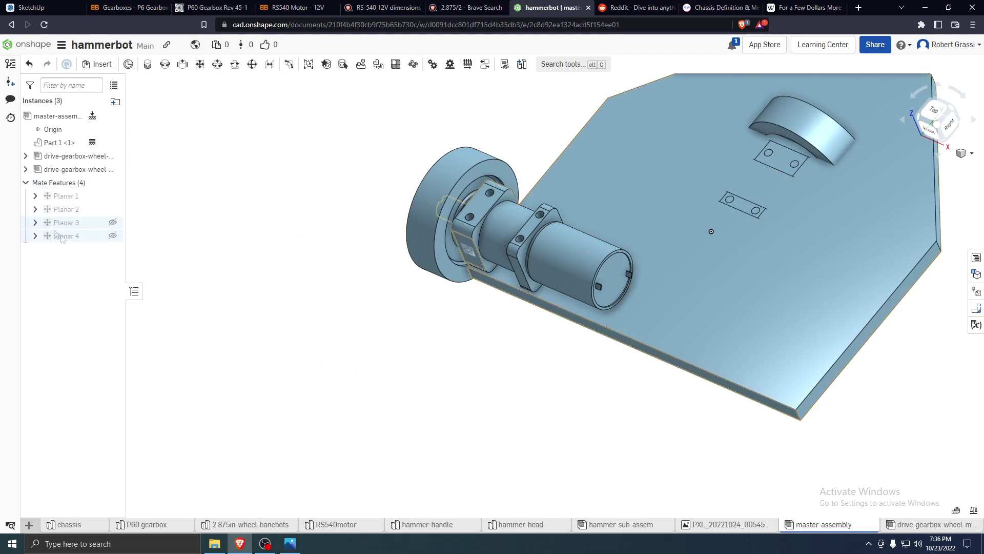
Flip the primary axis of the second gearbox's planar mate to the plate's top face so the drive assembly sits on top
double_click(62, 237)
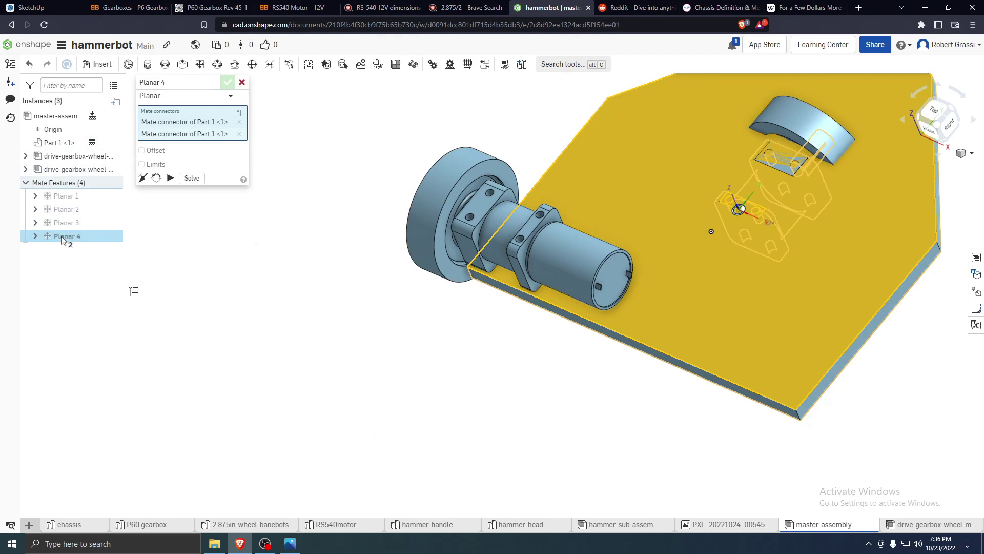
left_click(144, 177)
left_click(228, 83)
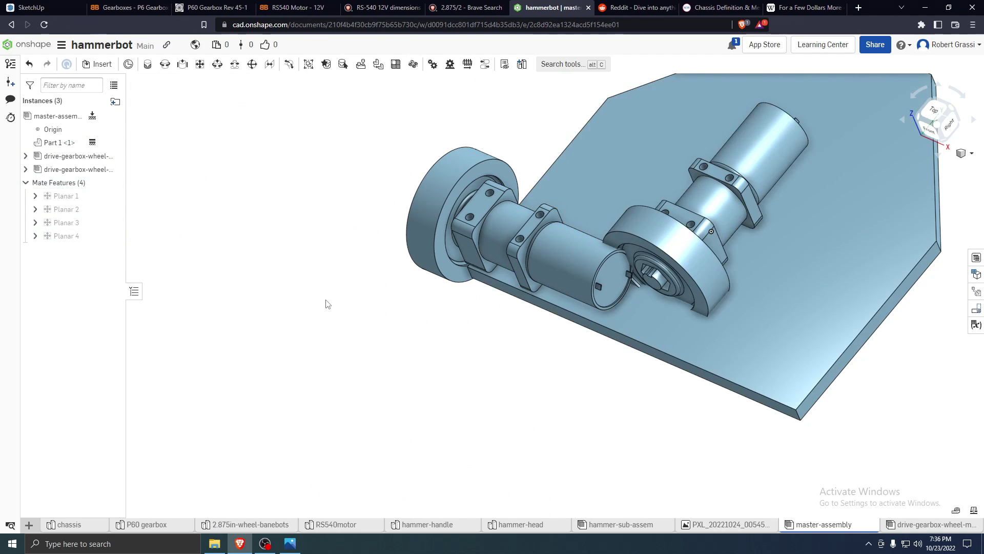
Add a planar mate between the second drive gearbox's shaft-side block face without holes and the chassis plate's long front edge face
left_click(200, 64)
scroll(648, 252, "up", 4)
right_click_drag(649, 251, 675, 284)
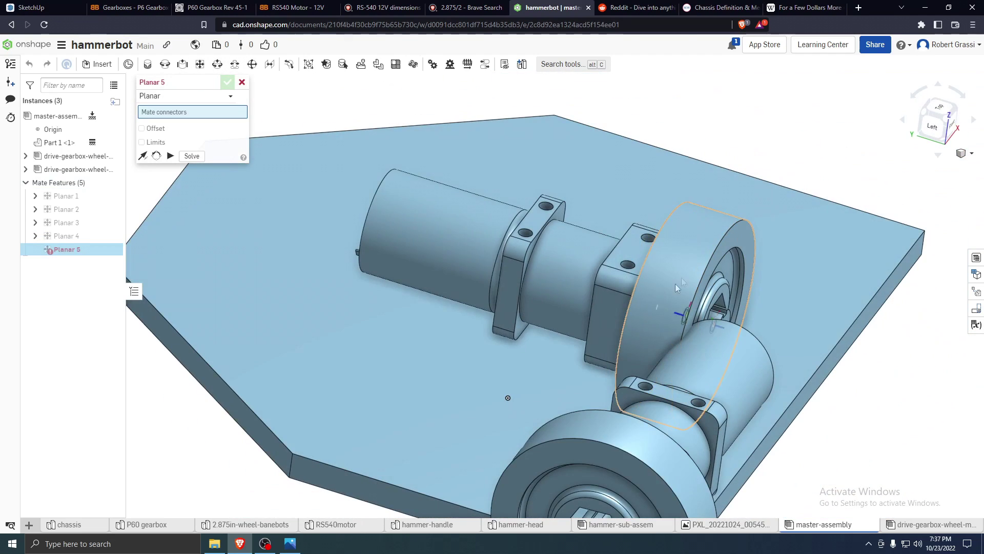
left_click(617, 312)
left_click(813, 315)
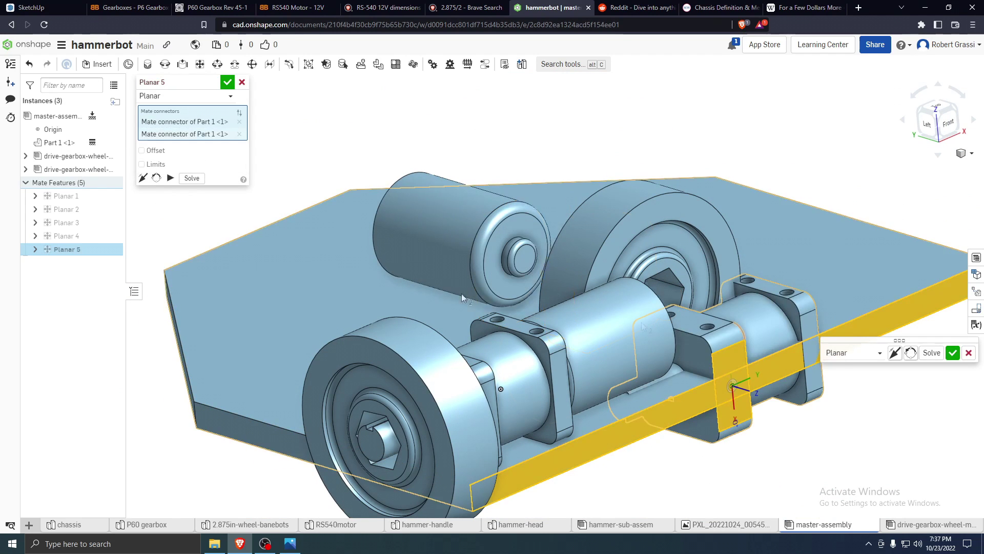
left_click(228, 82)
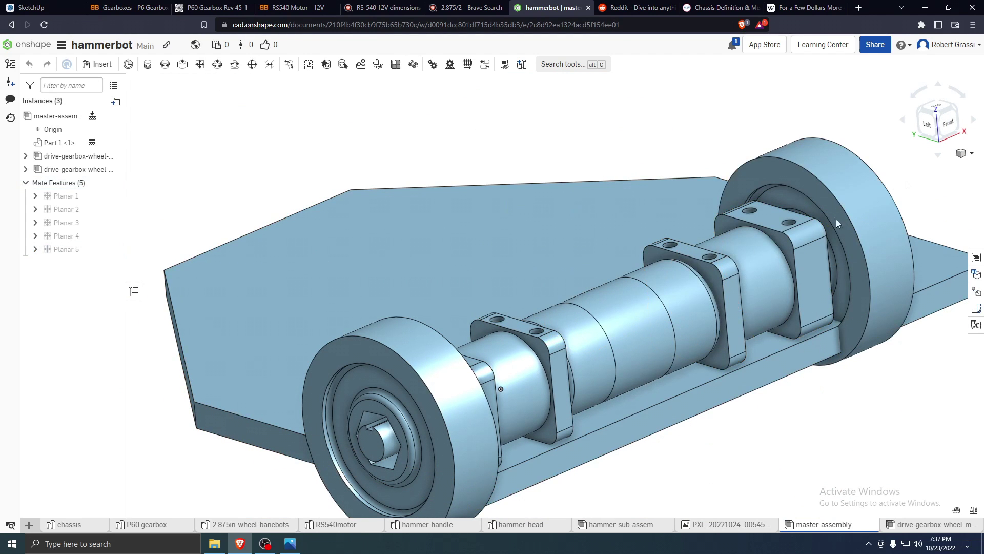
Slide the second drive assembly along the front edge and planar-mate its shaft-side block end face to the chassis plate's right side face
scroll(837, 223, "down", 5)
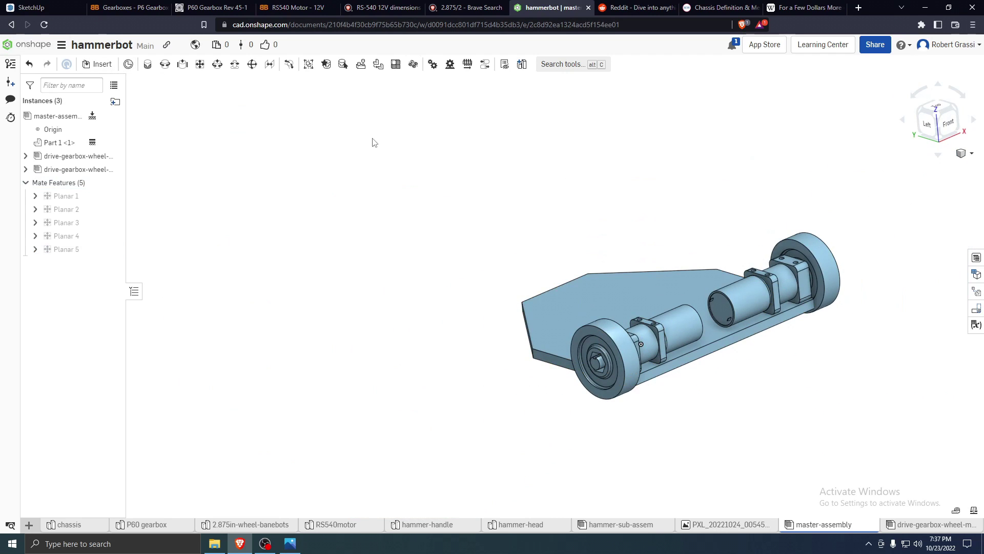
left_click_drag(767, 305, 703, 319)
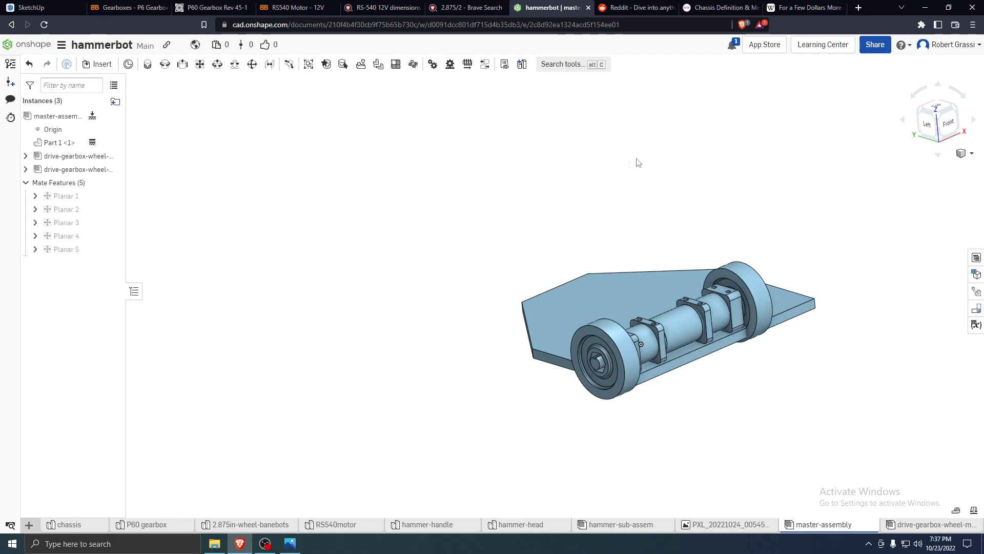
left_click(200, 65)
scroll(737, 156, "up", 10)
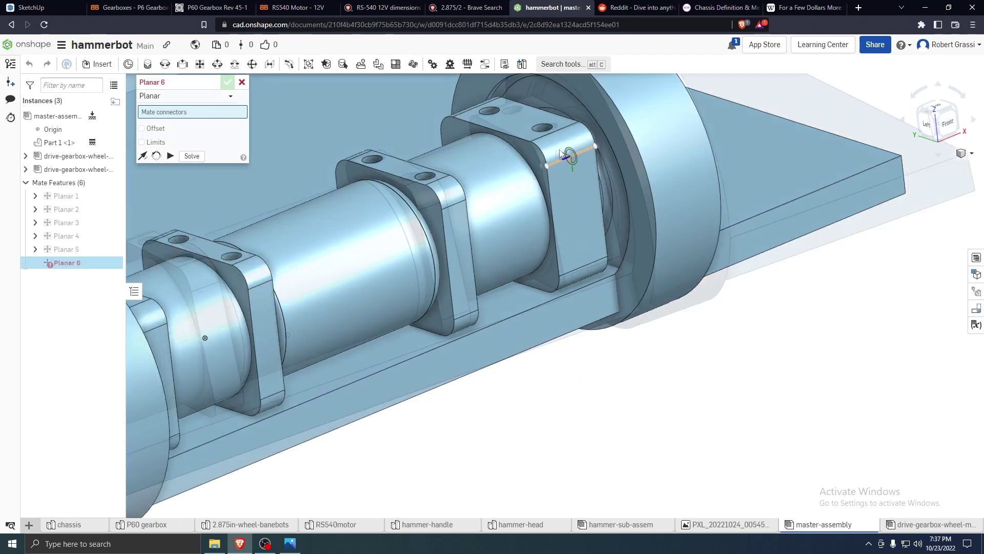
scroll(561, 152, "up", 10)
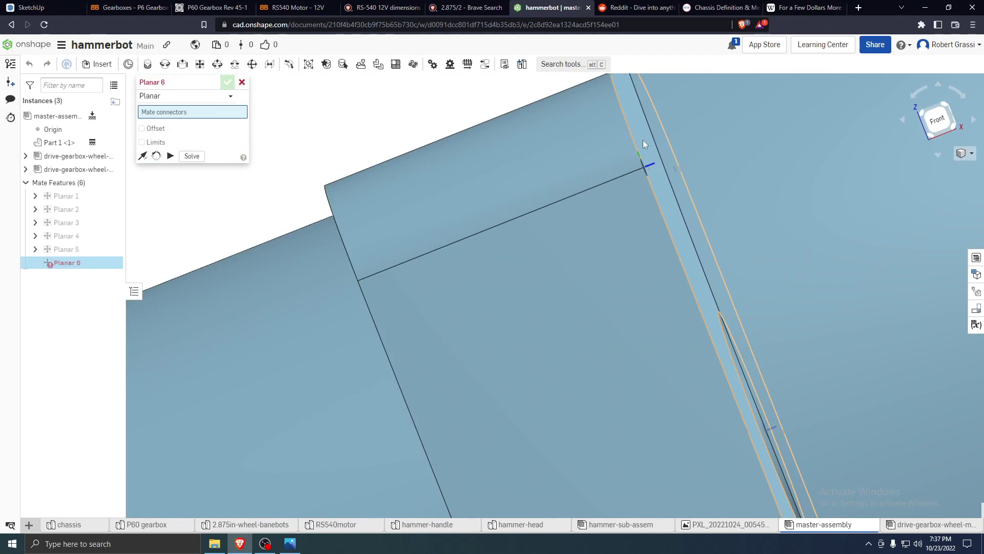
left_click(644, 142)
scroll(643, 141, "down", 10)
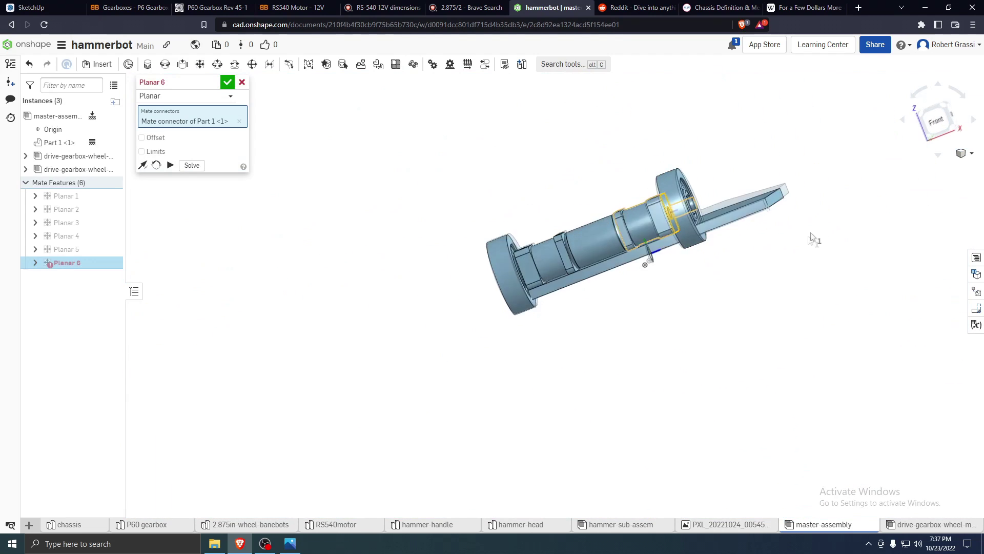
right_click_drag(815, 235, 786, 233)
scroll(787, 233, "up", 8)
left_click(729, 174)
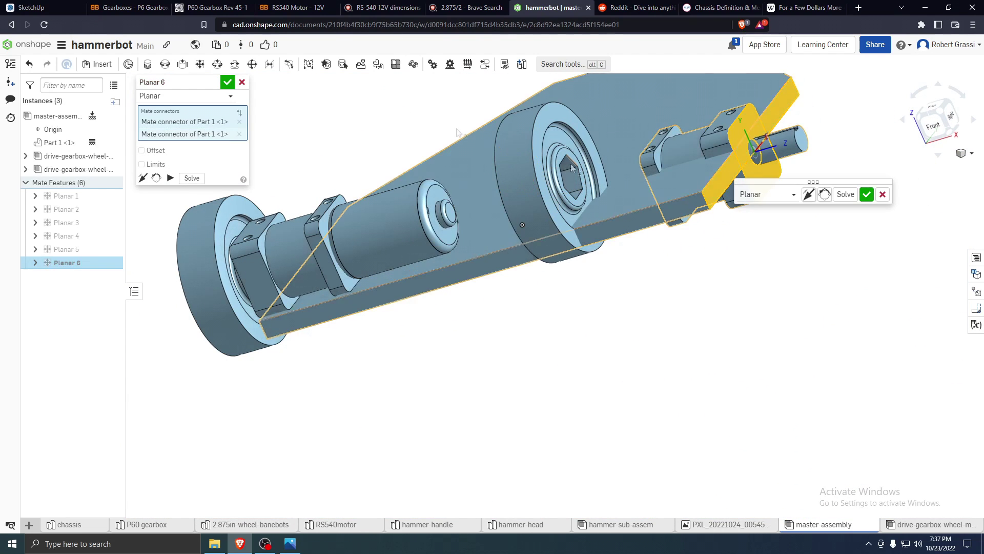
left_click(227, 84)
Insert one P60 gearbox and one RS540motor into the master-assembly beside the chassis plate
scroll(696, 317, "down", 5)
right_click_drag(699, 319, 593, 171)
scroll(583, 326, "down", 3)
scroll(672, 261, "up", 4)
right_click_drag(672, 260, 611, 276)
scroll(662, 308, "up", 4)
key("shift+7")
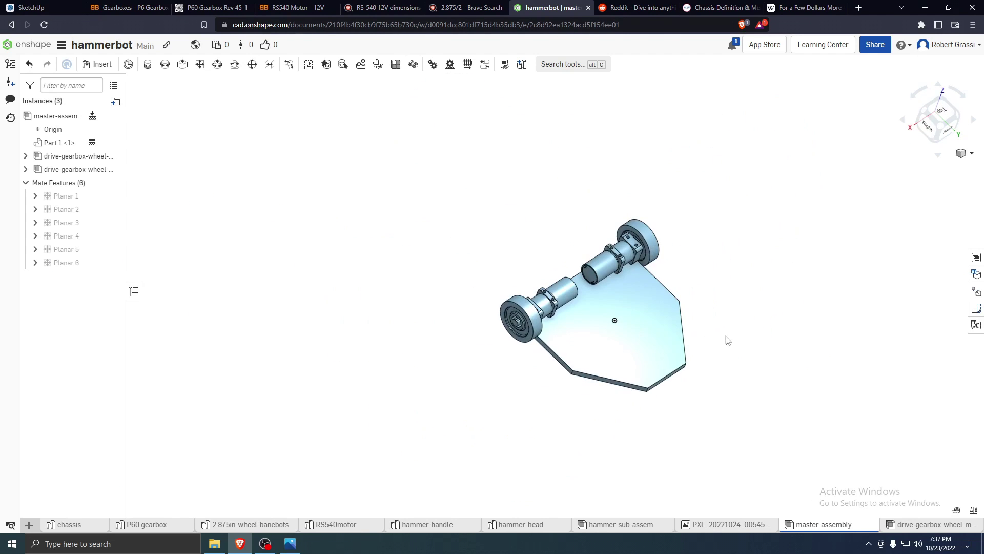
key("i")
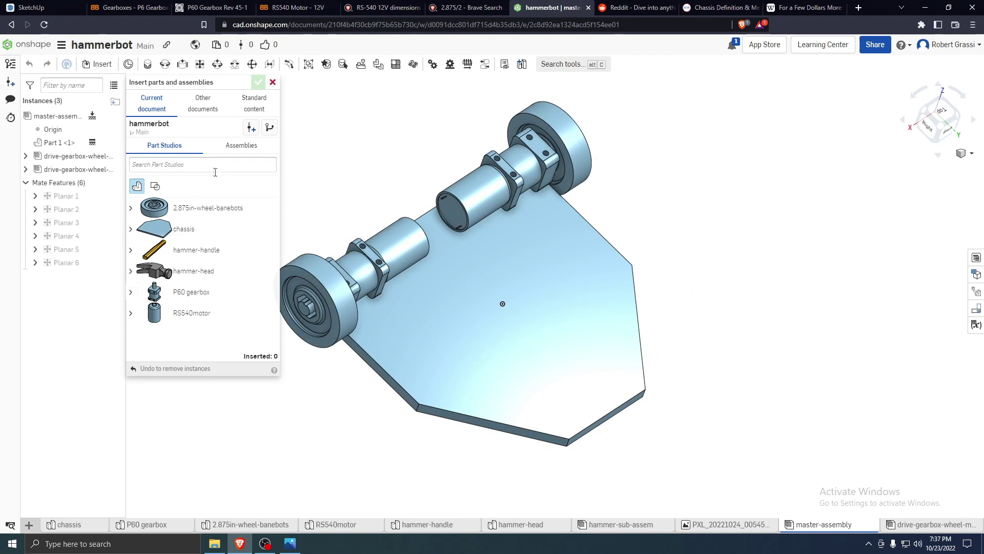
left_click_drag(189, 318, 658, 221)
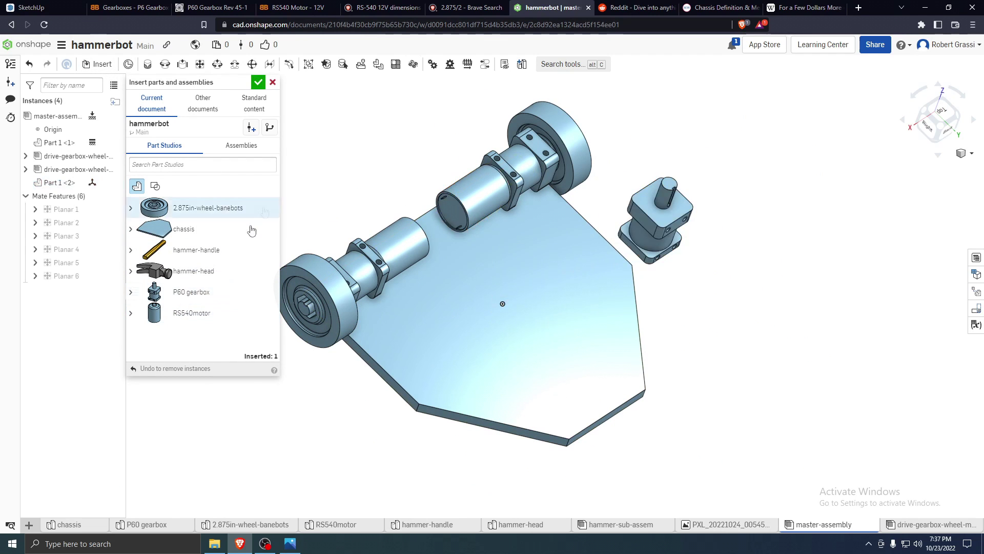
left_click_drag(199, 309, 682, 289)
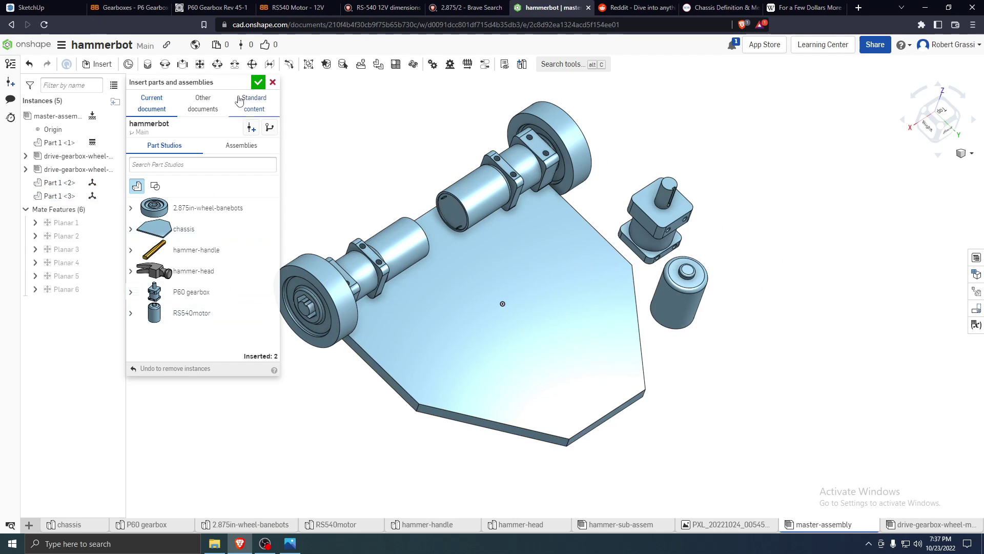
left_click(254, 85)
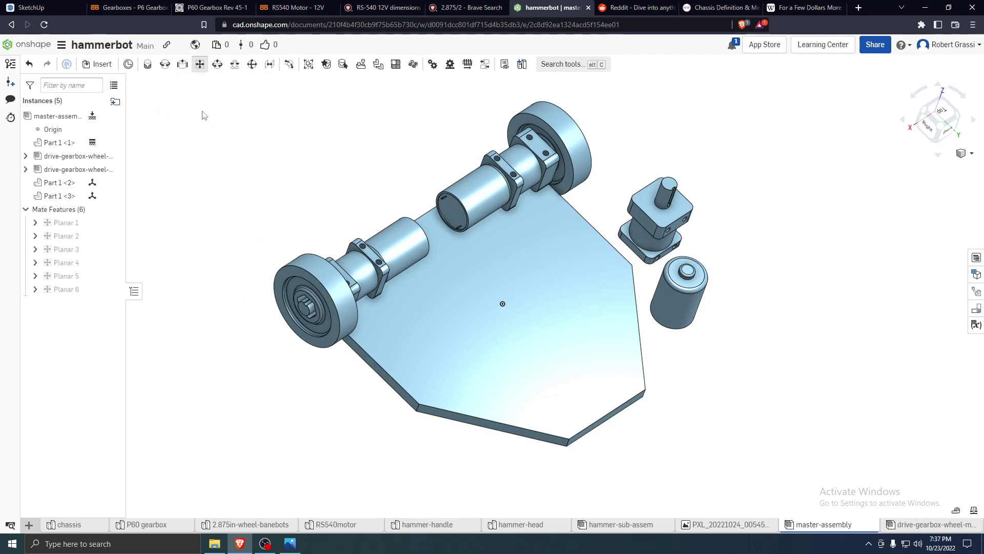
Add a cylindrical mate between the loose motor's cylindrical body and the loose P60 gearbox's cylindrical body
left_click(217, 64)
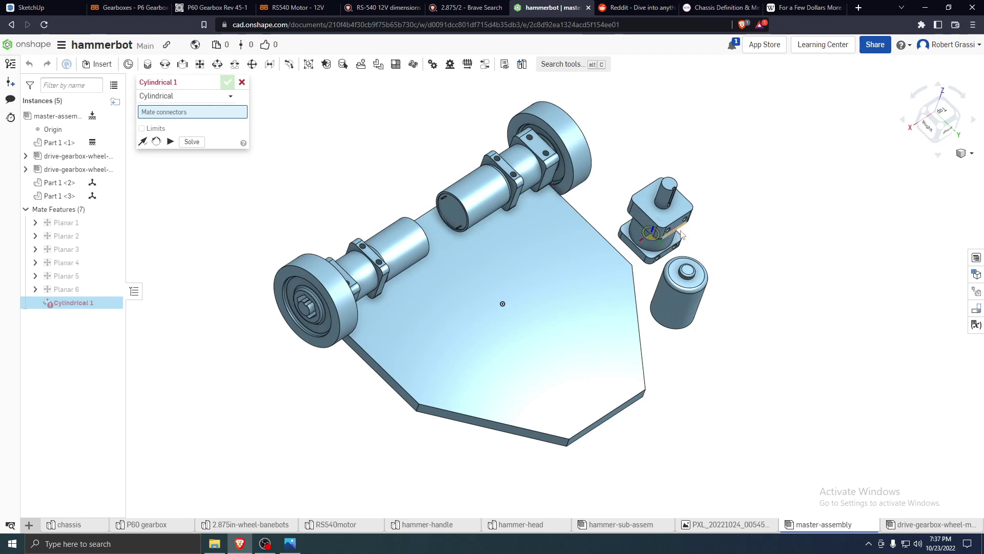
scroll(667, 323, "up", 3)
left_click(628, 233)
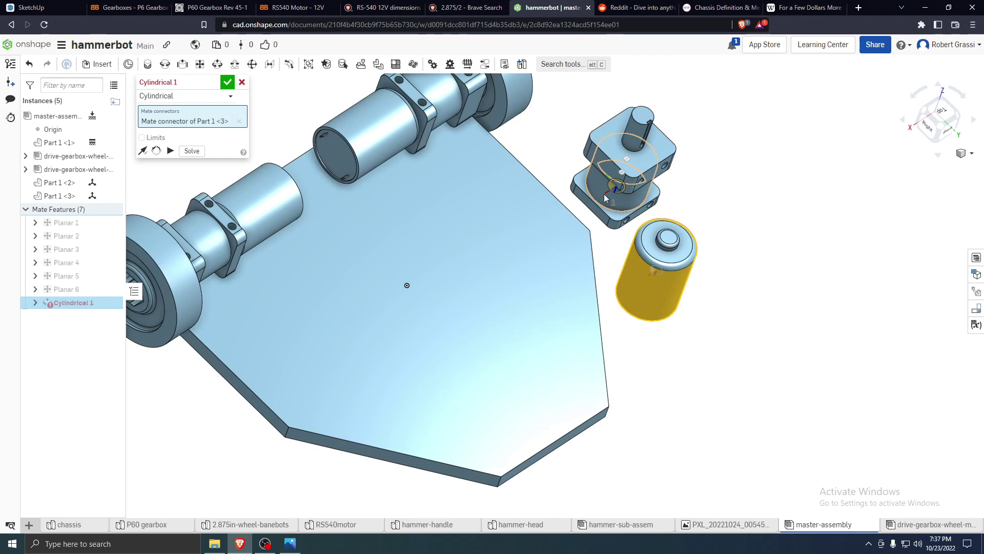
left_click(604, 194)
left_click(227, 82)
Slide the loose motor clear of its gearbox and add a planar mate between the gearbox's motor-side end face and the motor's shaft-side end face
right_click_drag(478, 254, 645, 324)
left_click_drag(640, 362, 673, 439)
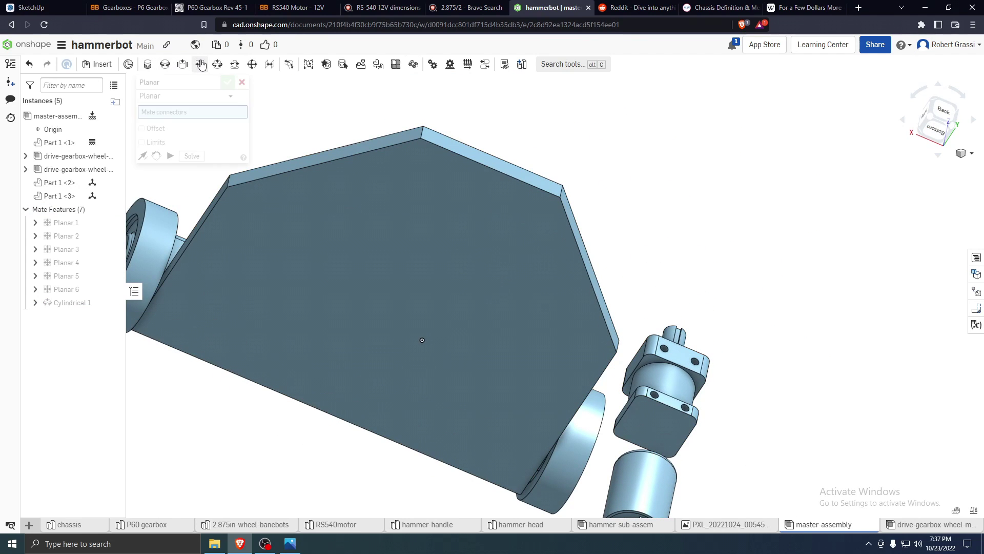
left_click(200, 64)
scroll(705, 308, "down", 3)
scroll(697, 338, "up", 5)
left_click(661, 280)
right_click_drag(662, 280, 644, 384)
left_click(668, 404)
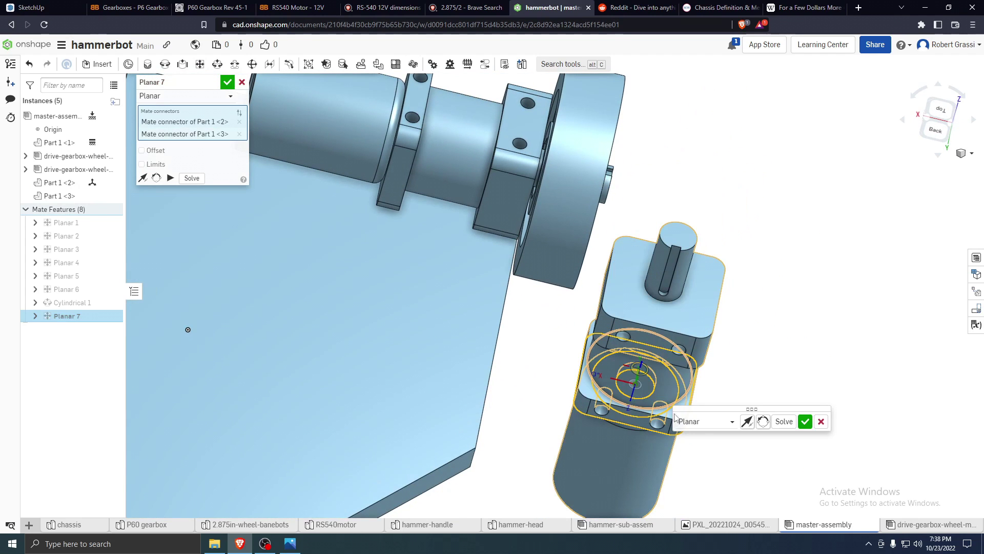
left_click(228, 82)
Add a planar mate between the new gearbox's two-hole side face and the chassis plate's top face, with its primary axis flipped
key("f")
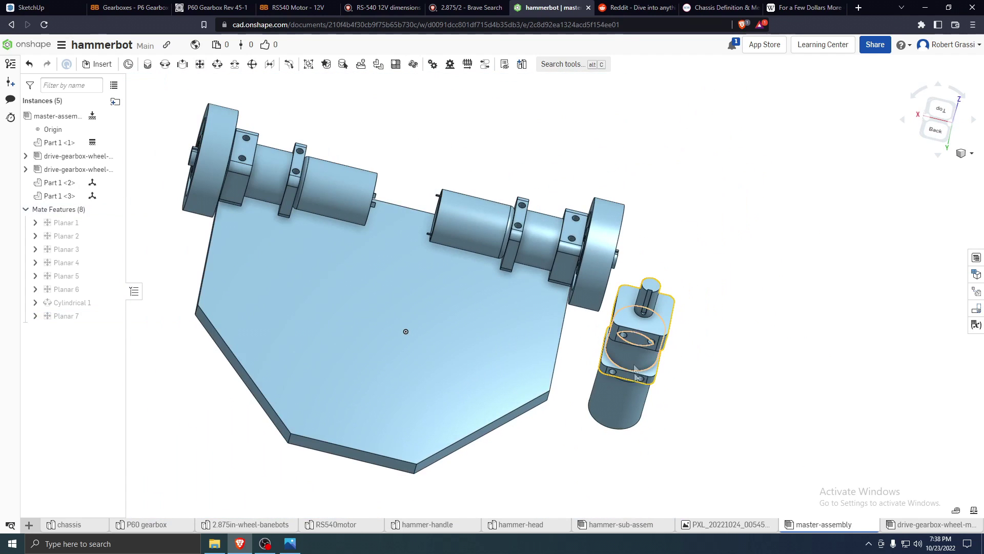
left_click(182, 63)
scroll(567, 331, "up", 3)
left_click(717, 350)
left_click(192, 298)
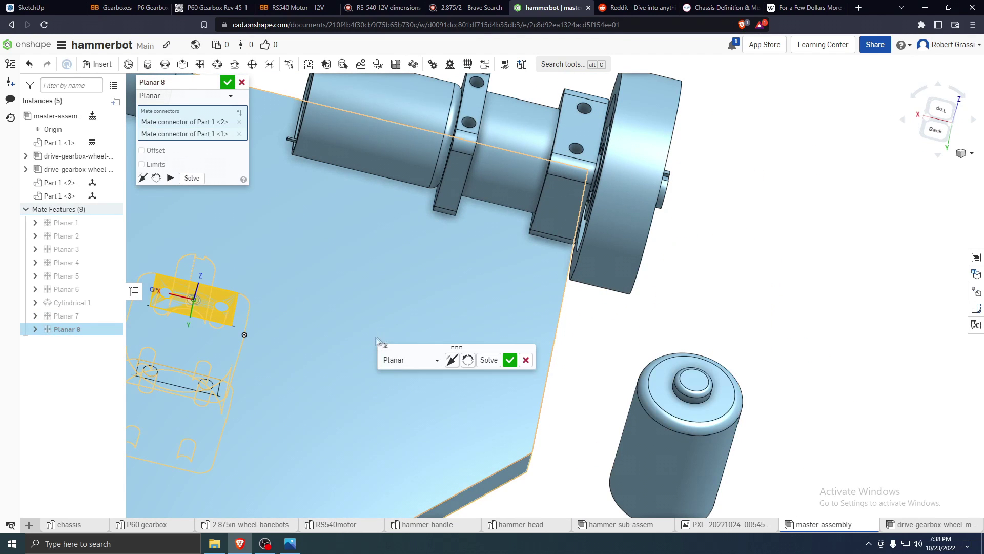
left_click(143, 177)
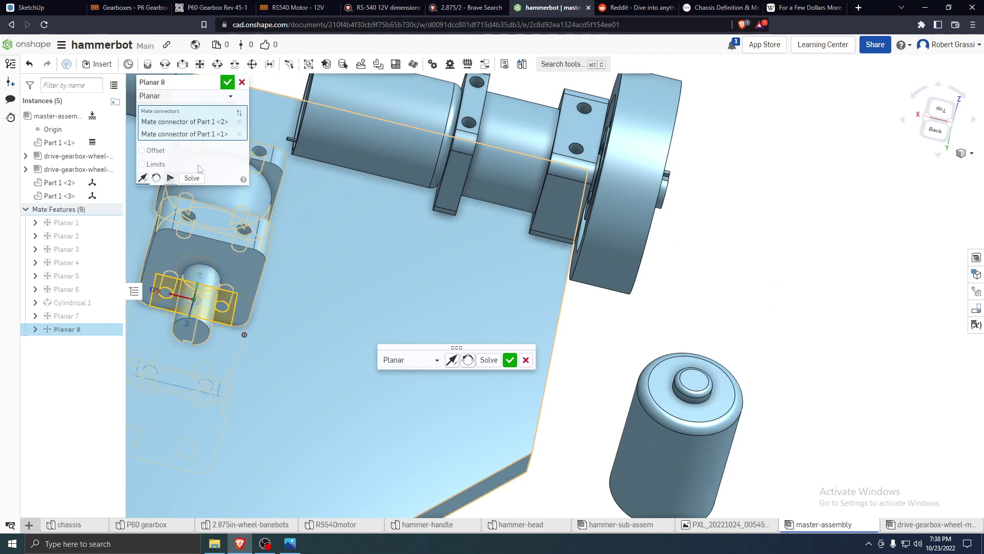
left_click(228, 82)
Add a parallel mate between the loose gearbox's plain side face and the chassis plate's long straight edge face beside the drive motors
scroll(392, 365, "down", 3)
scroll(391, 365, "down", 3)
right_click_drag(260, 407, 284, 330)
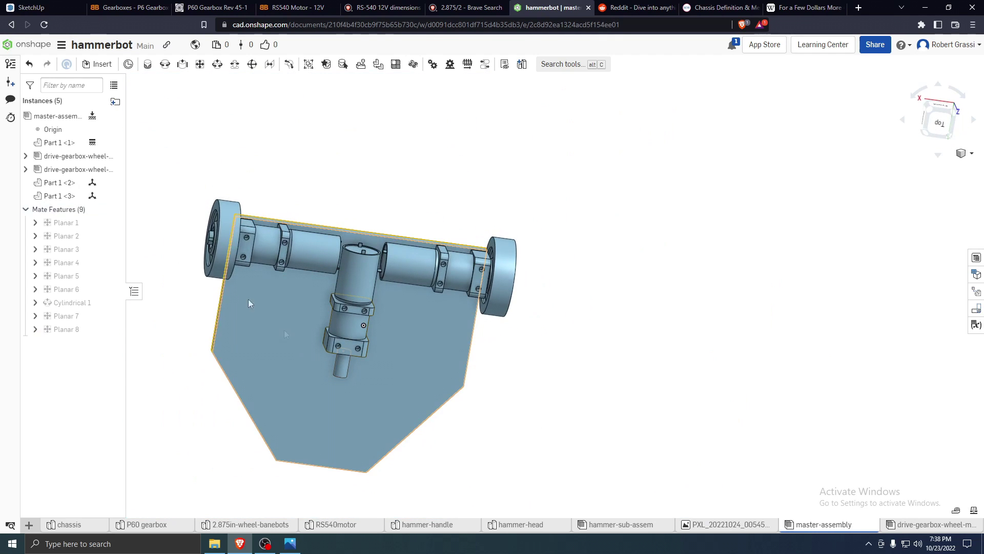
left_click(198, 64)
right_click_drag(344, 306, 517, 355)
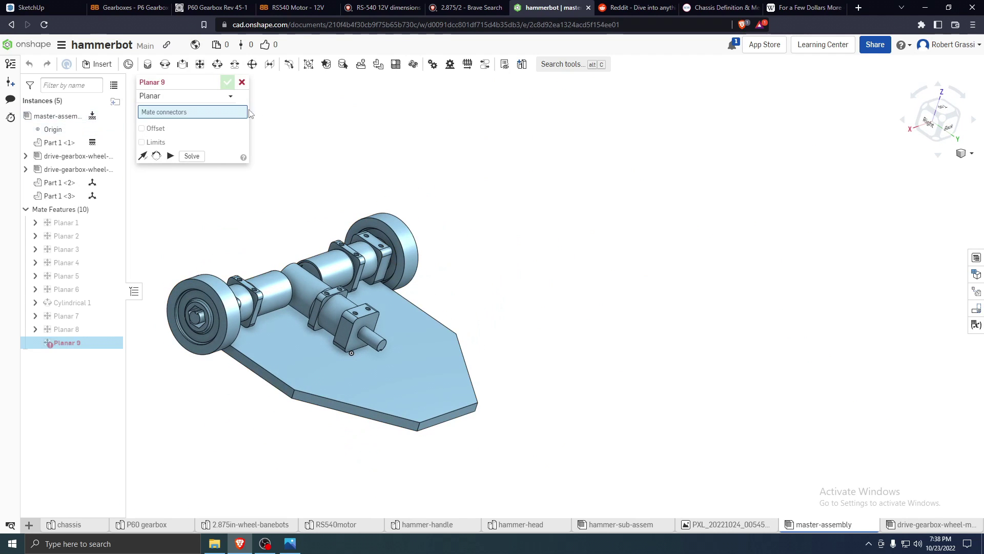
left_click(269, 65)
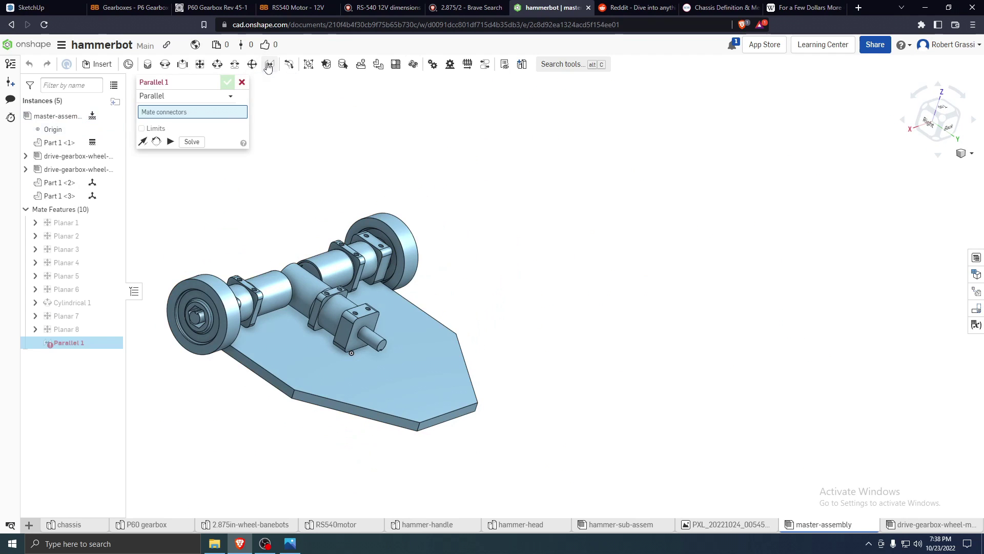
scroll(360, 331, "up", 5)
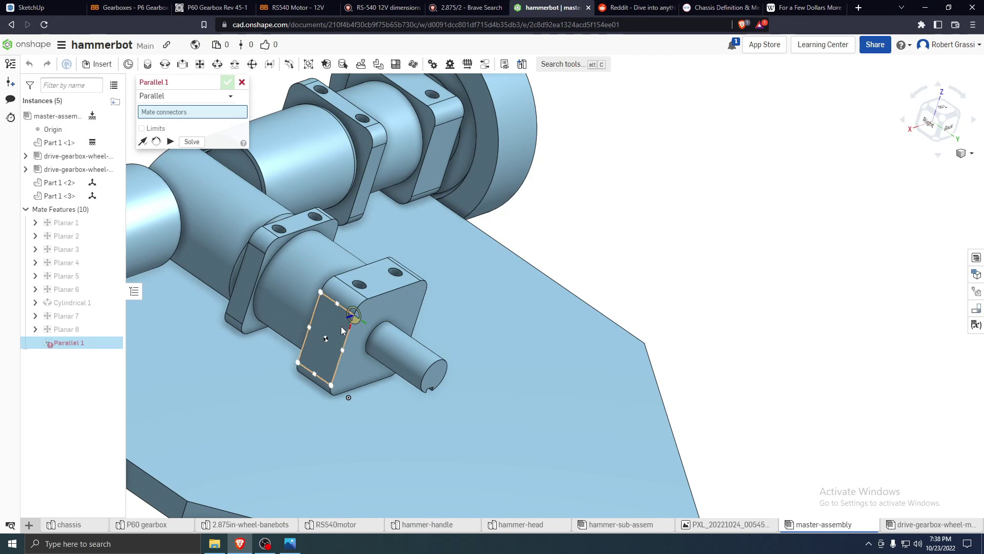
left_click(340, 330)
scroll(340, 330, "down", 6)
right_click_drag(200, 405, 285, 398)
scroll(455, 377, "up", 1)
scroll(454, 378, "down", 6)
scroll(285, 302, "up", 6)
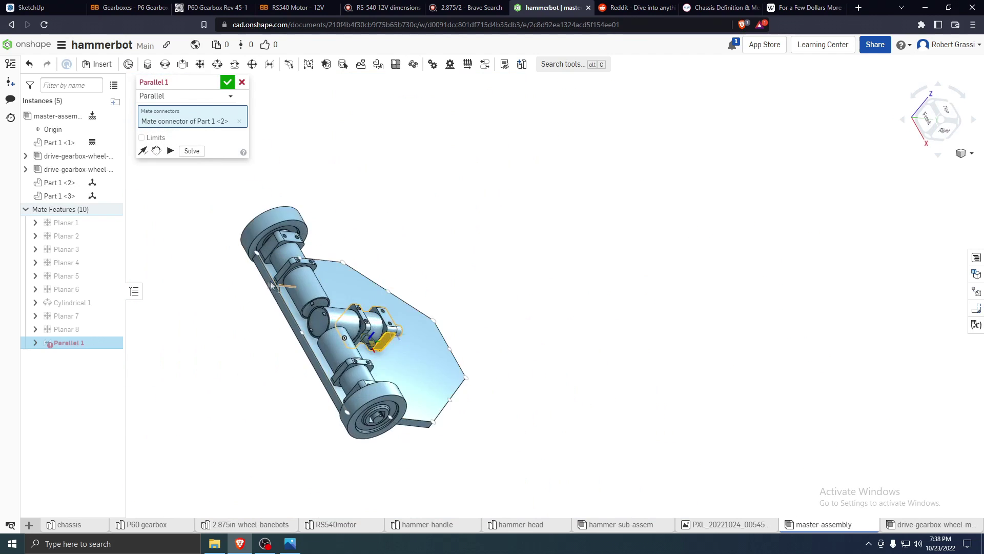
left_click(258, 263)
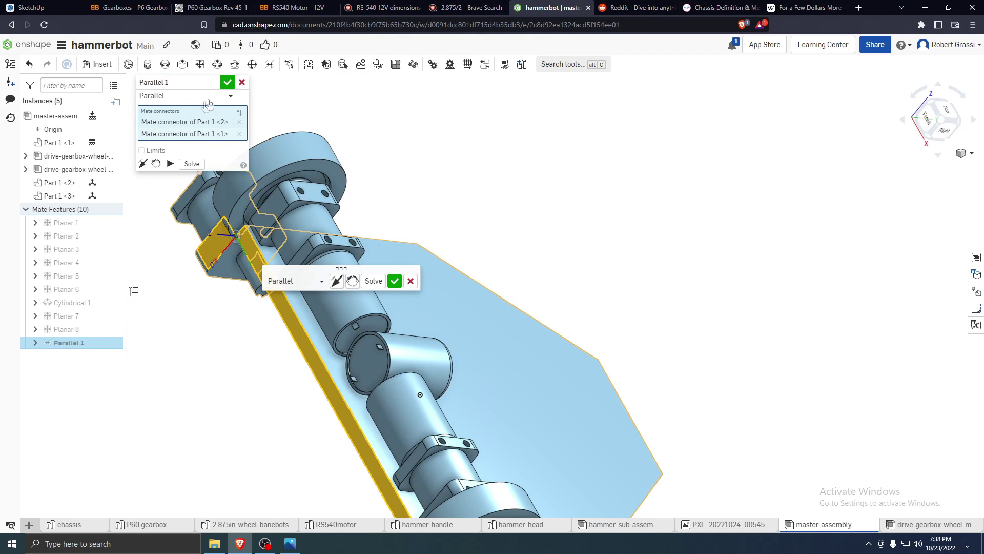
left_click(227, 83)
Move the loose gearbox and motor away from the drive wheel onto the open middle of the chassis plate
scroll(330, 179, "down", 3)
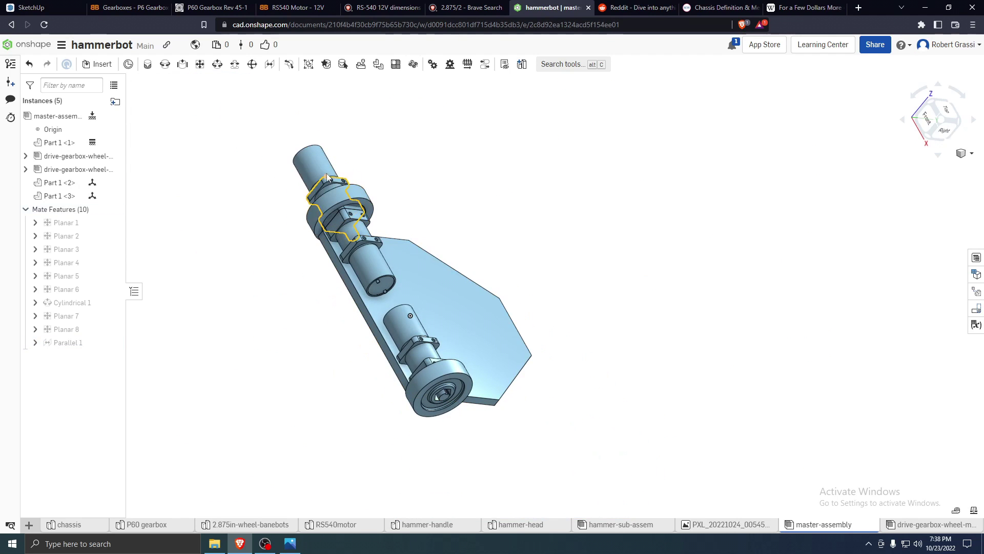
right_click_drag(361, 179, 444, 313)
left_click_drag(445, 312, 411, 321)
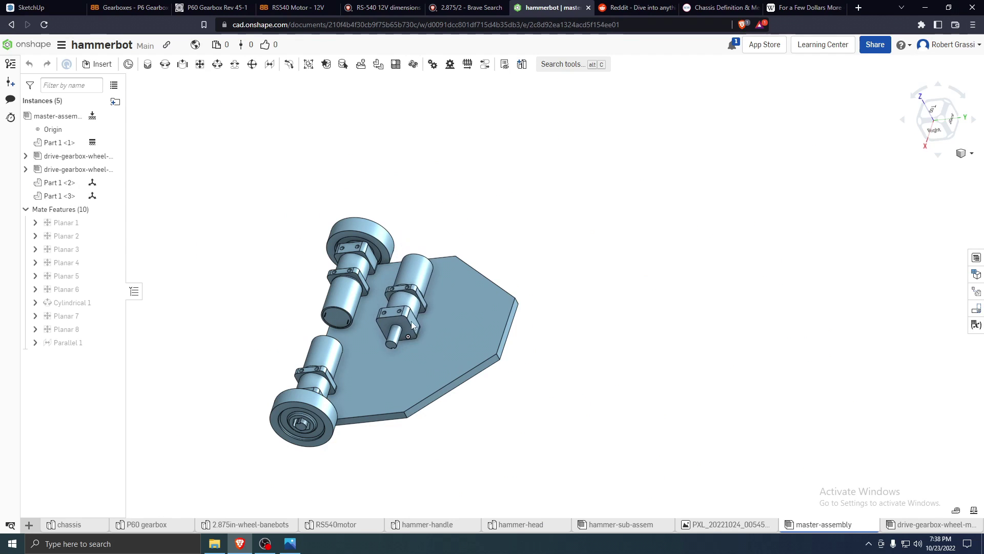
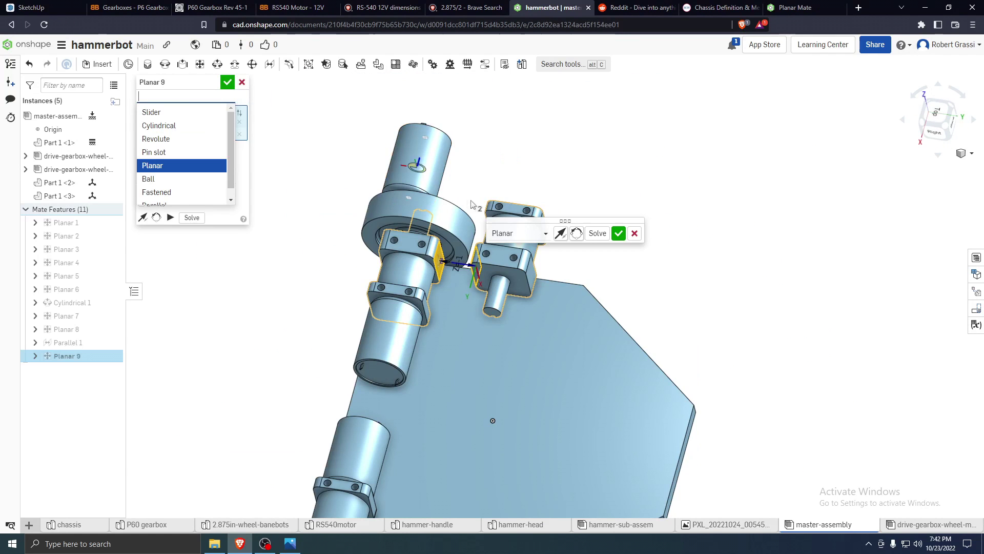
Confirm the planar mate with a -1 in offset between the loose gearbox's side face and the neighbouring drive gearbox's side face
left_click(228, 82)
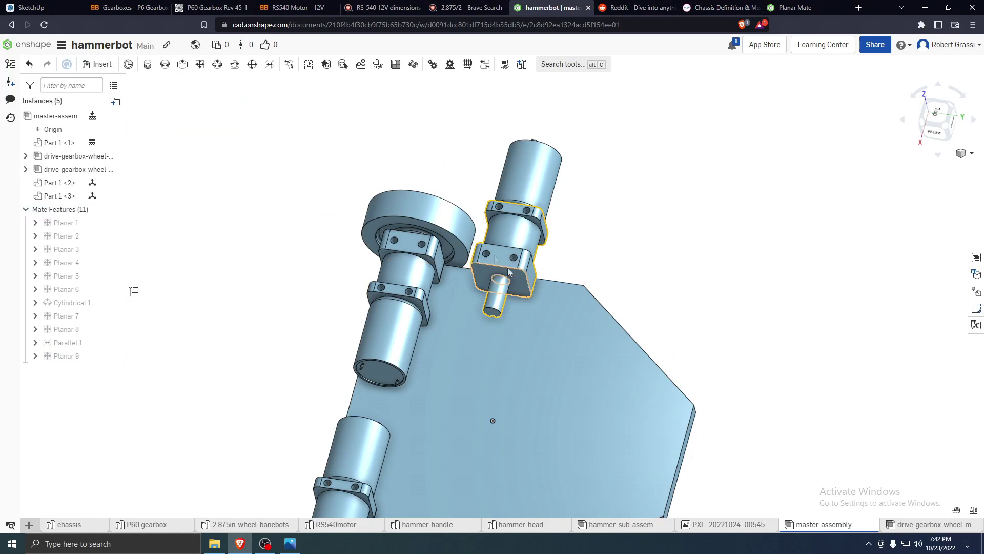
left_click(200, 64)
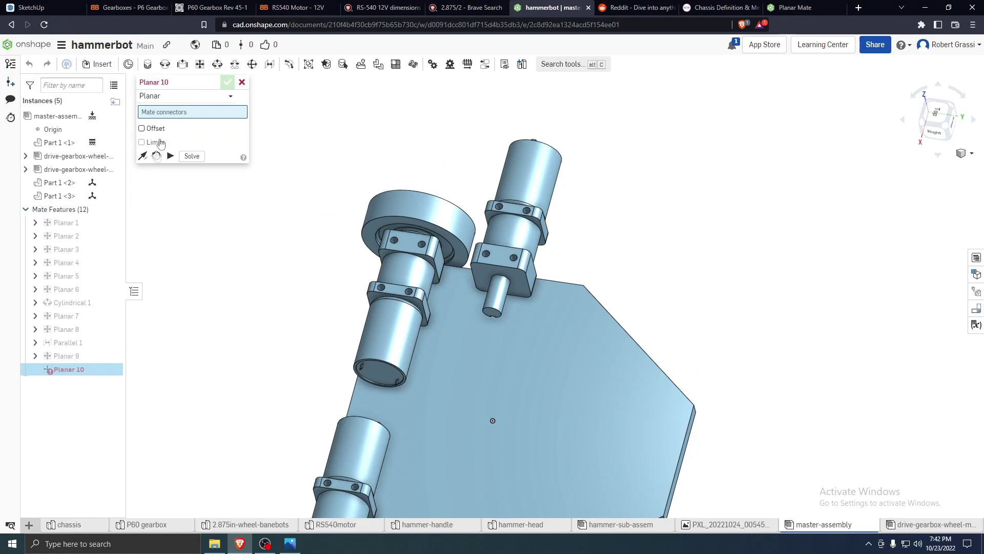
left_click(242, 82)
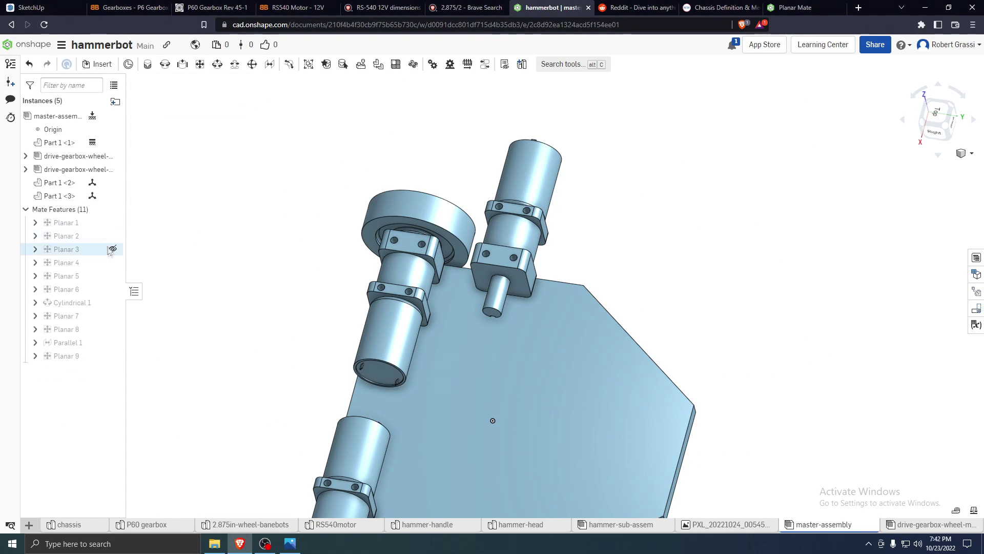
double_click(69, 355)
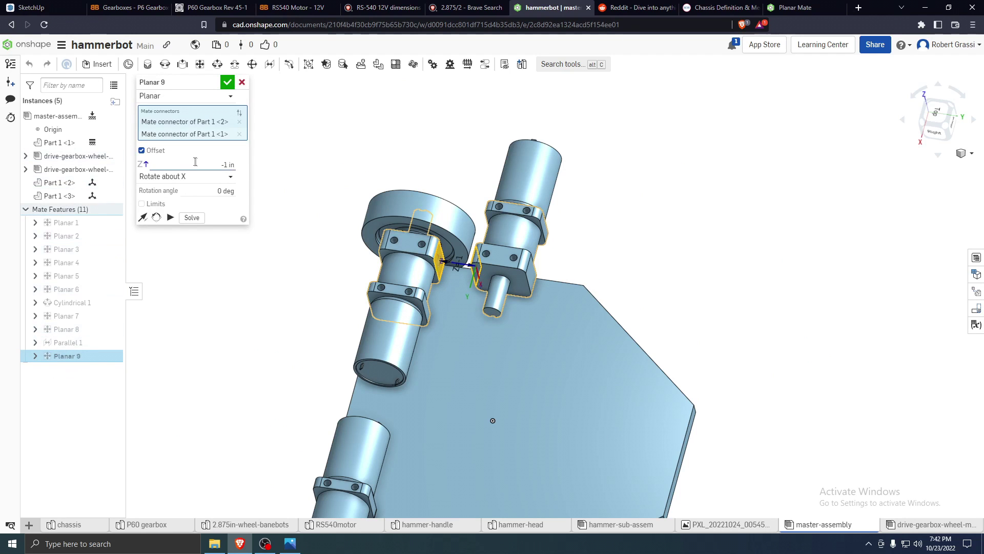
key("Return")
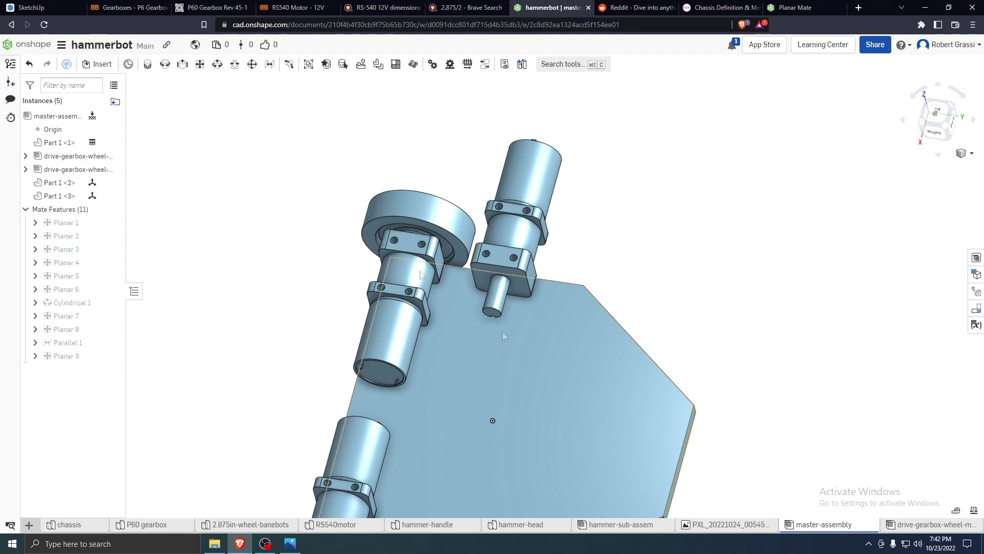
Slide the loose gearbox and motor parallel to the neighbouring drive motor, in over the chassis plate
left_click_drag(528, 286, 521, 359)
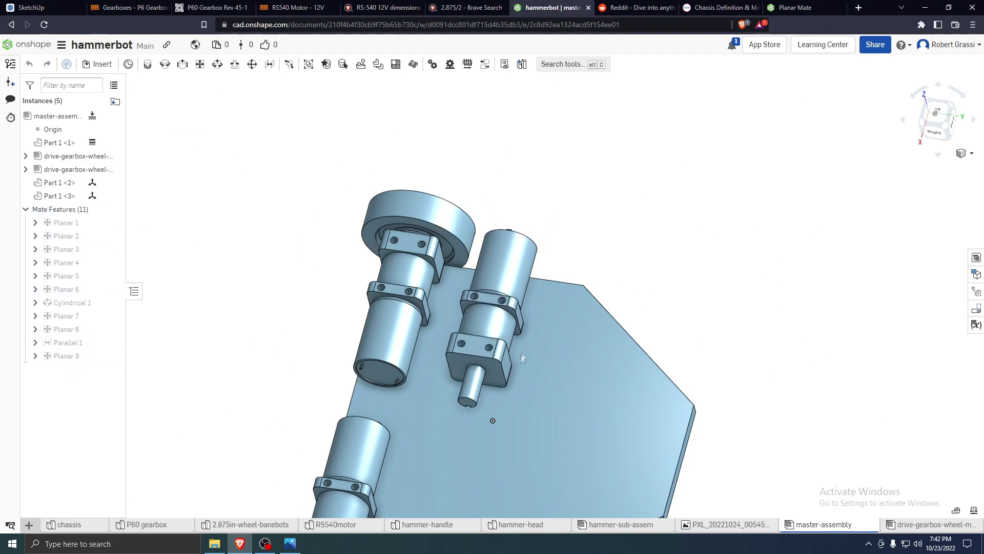
right_click_drag(510, 375, 566, 496)
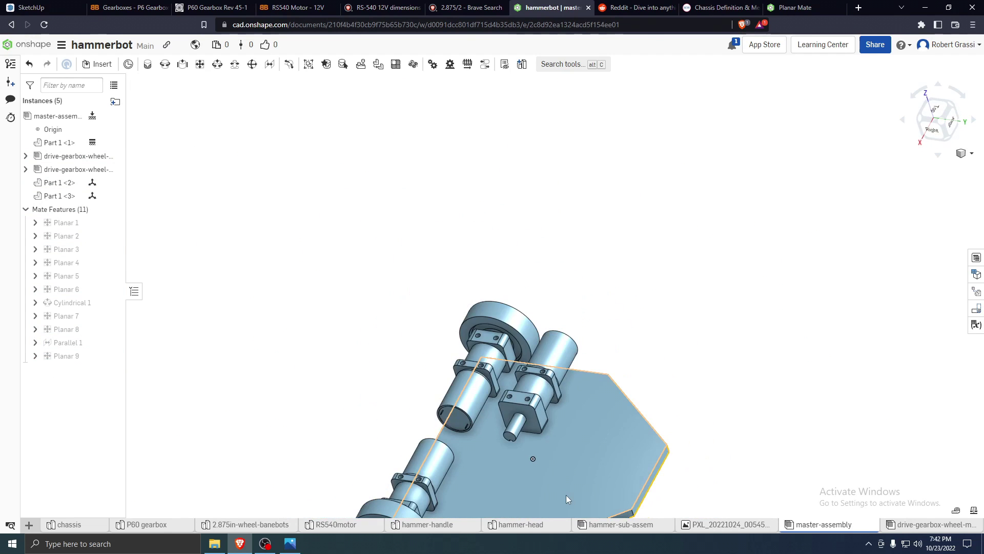
scroll(554, 481, "down", 5)
mouse_move(512, 410)
right_mouse_down()
mouse_move(502, 405)
mouse_move(545, 393)
mouse_move(513, 410)
right_mouse_up()
scroll(518, 400, "up", 5)
scroll(513, 410, "up", 5)
scroll(476, 423, "down", 6)
scroll(475, 423, "up", 3)
mouse_move(564, 365)
left_mouse_down()
mouse_move(531, 378)
mouse_move(582, 365)
left_mouse_up()
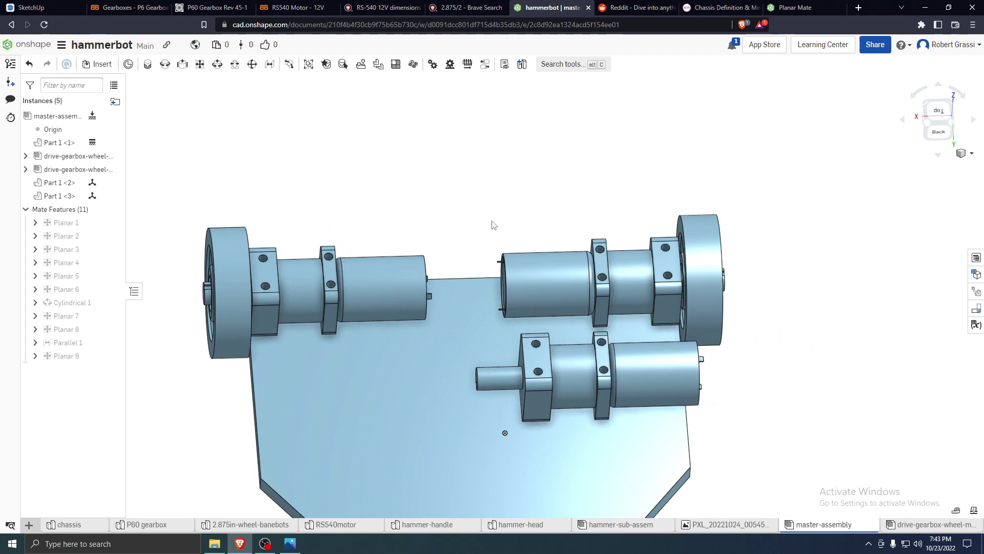
Examine the placement of the third gearbox and motor on the chassis plate from several angles
scroll(539, 405, "down", 3)
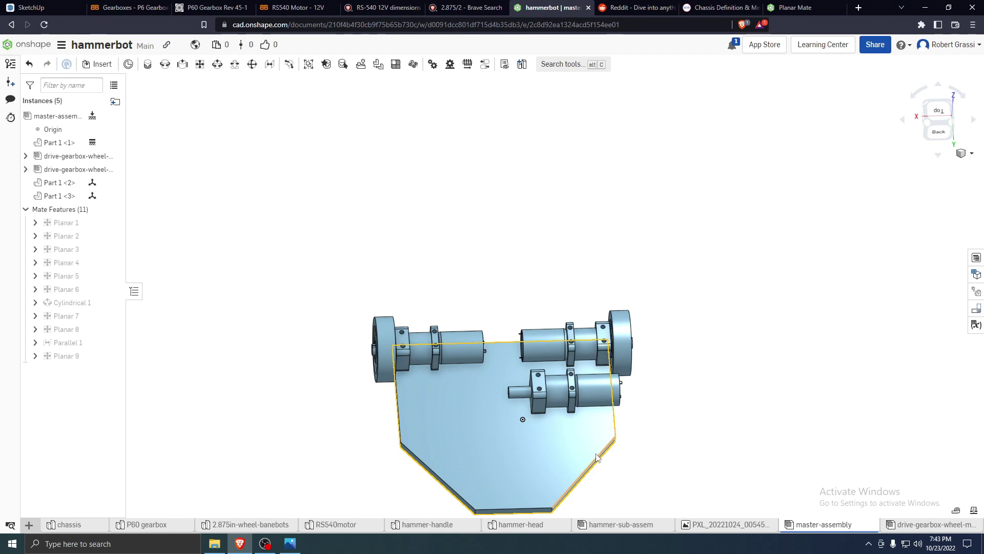
scroll(501, 433, "up", 3)
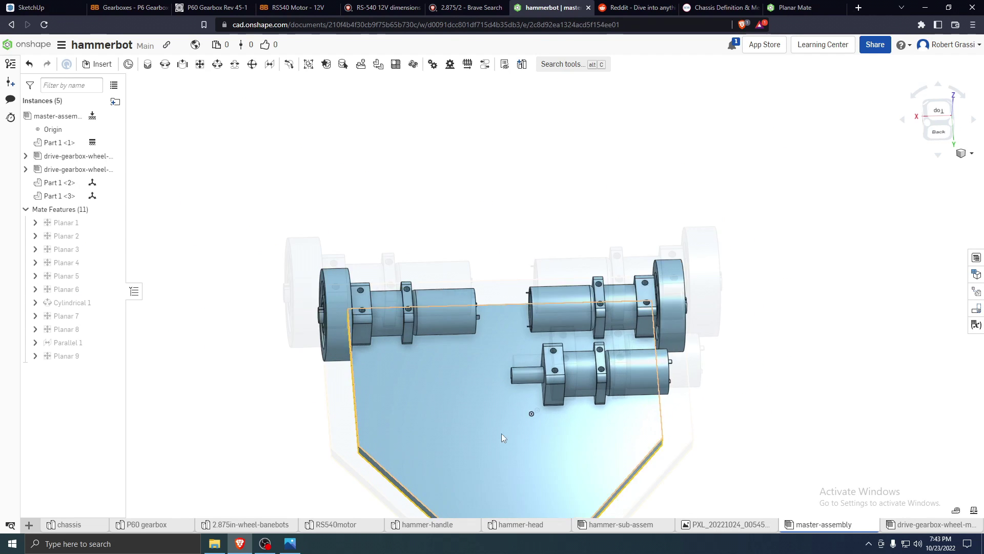
scroll(567, 369, "down", 3)
mouse_move(567, 349)
right_mouse_down()
mouse_move(595, 359)
mouse_move(576, 355)
right_mouse_up()
scroll(576, 355, "up", 5)
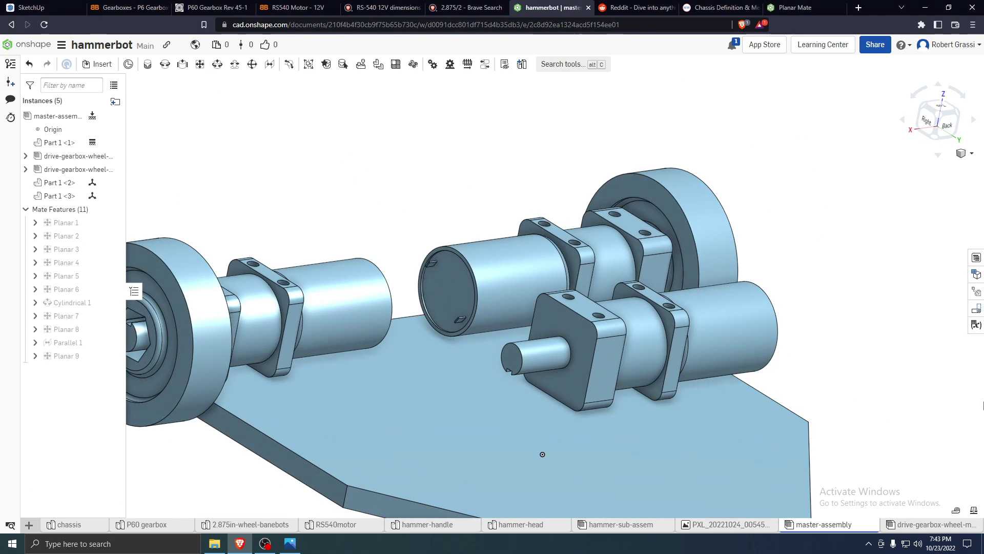
scroll(821, 370, "down", 4)
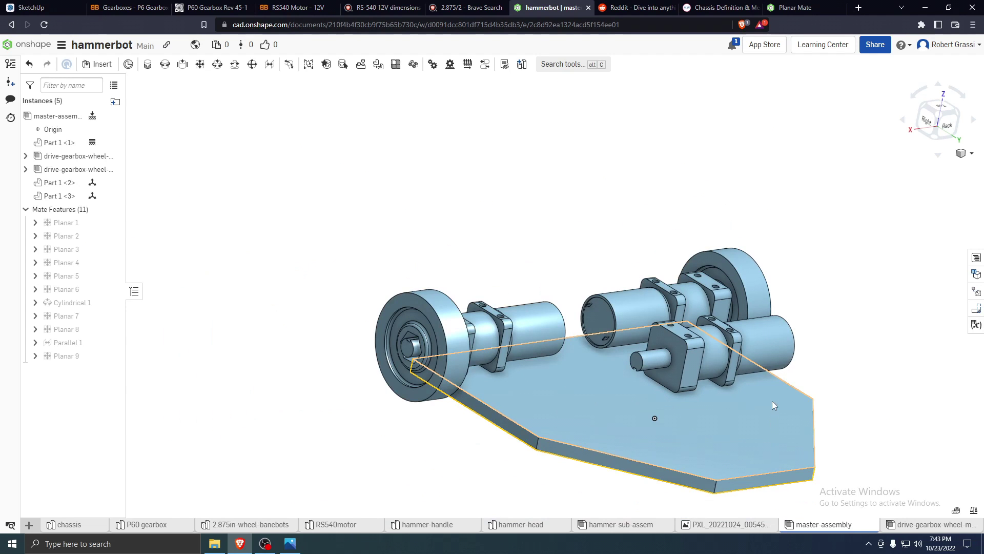
right_click_drag(668, 365, 728, 382)
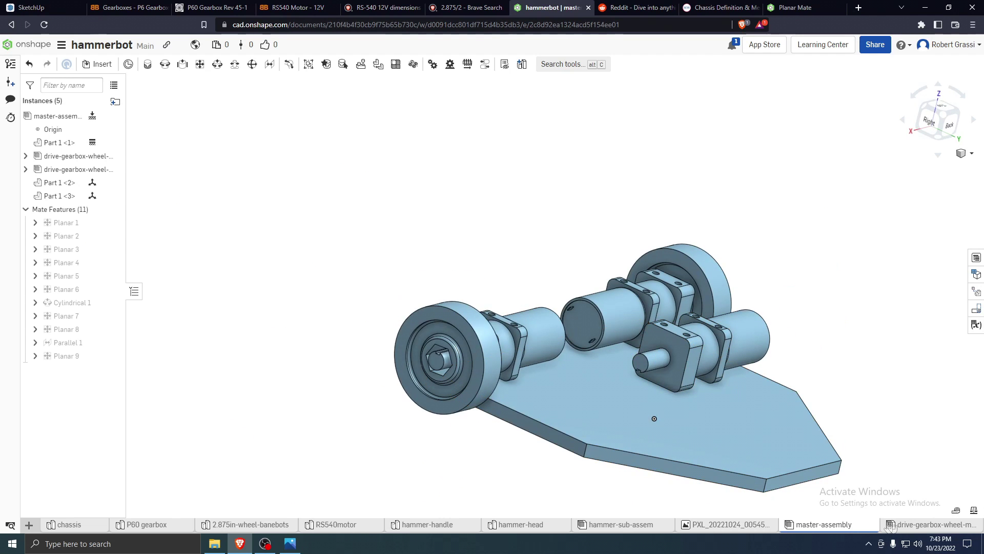
Create a new Part Studio in the hammerbot document
left_click(29, 524)
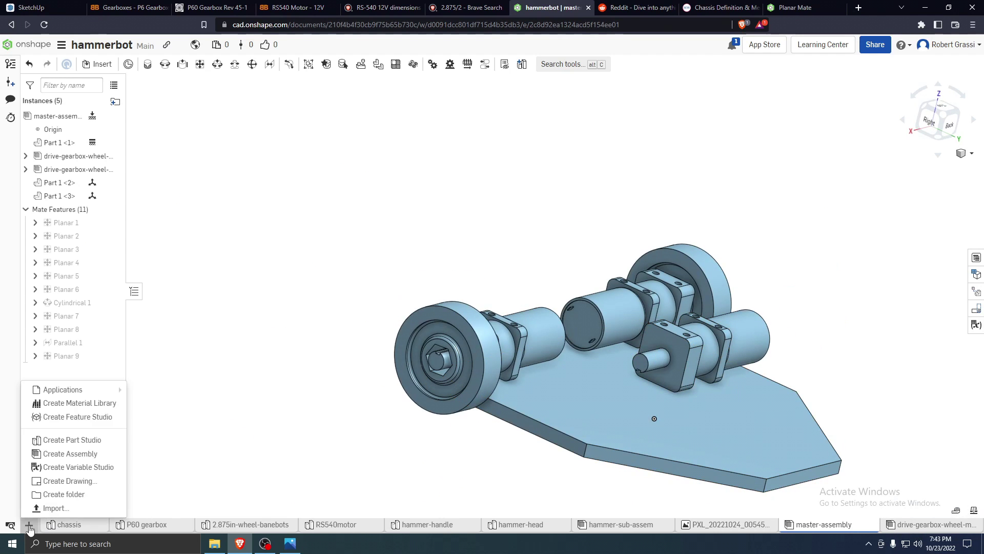
left_click(80, 445)
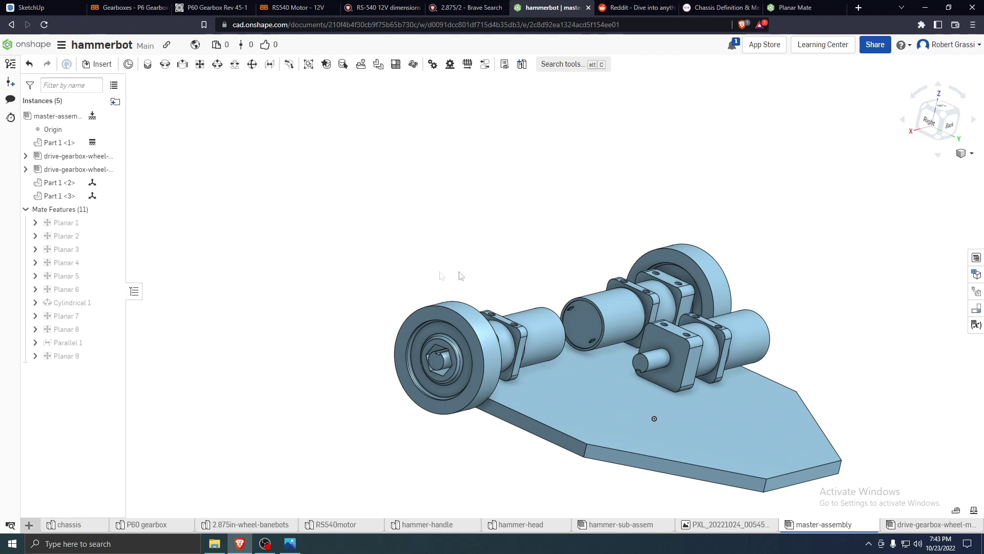
left_click(29, 525)
left_click(70, 443)
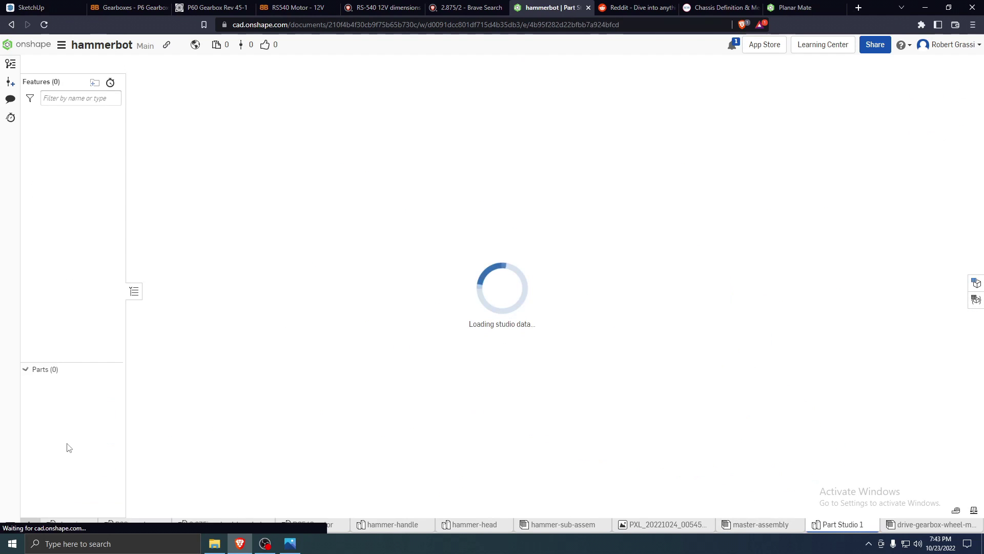
right_click(843, 525)
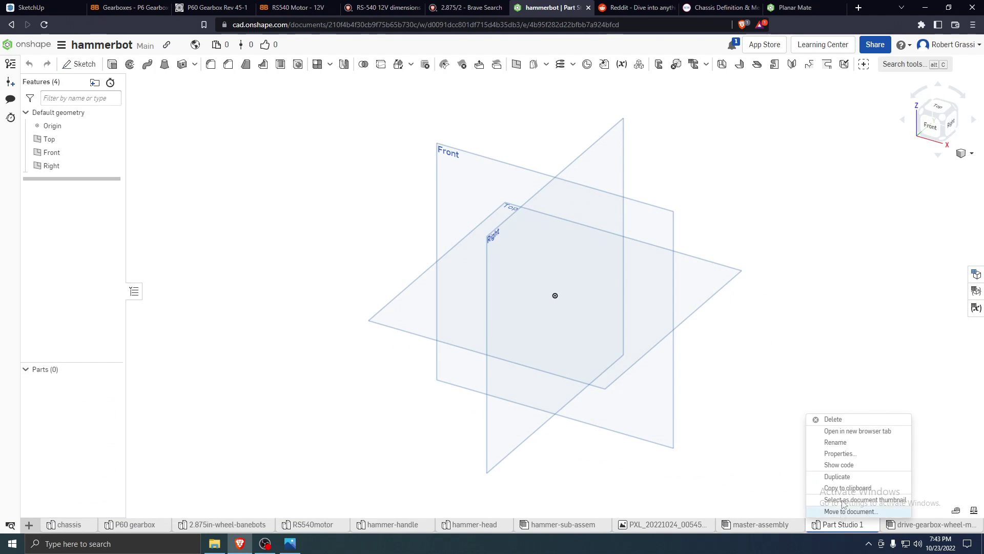
right_click(701, 278)
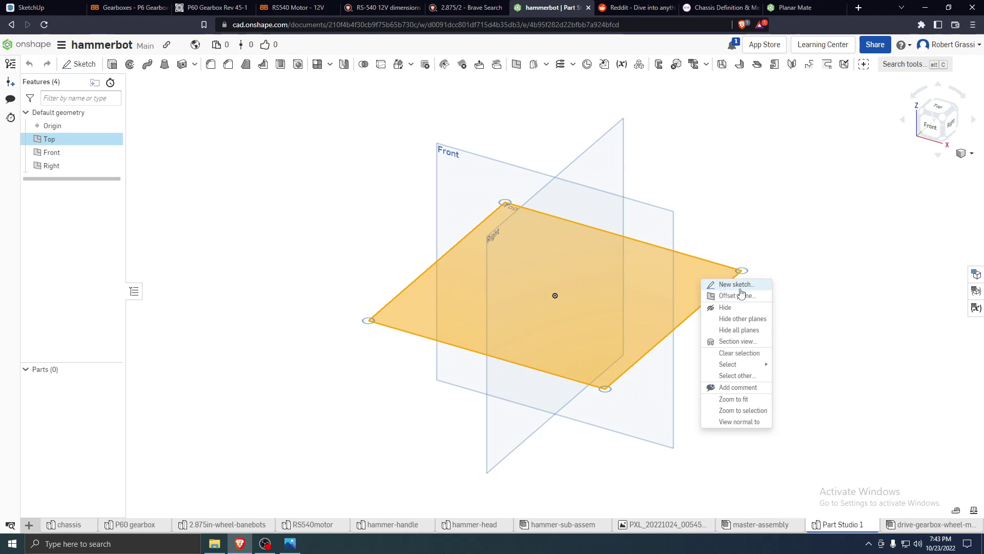
left_click(741, 295)
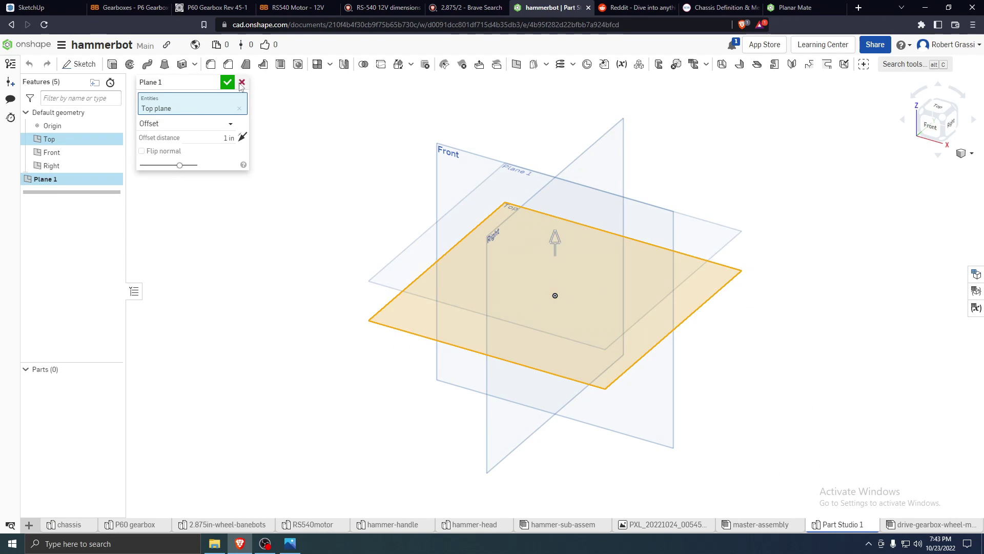
left_click(242, 83)
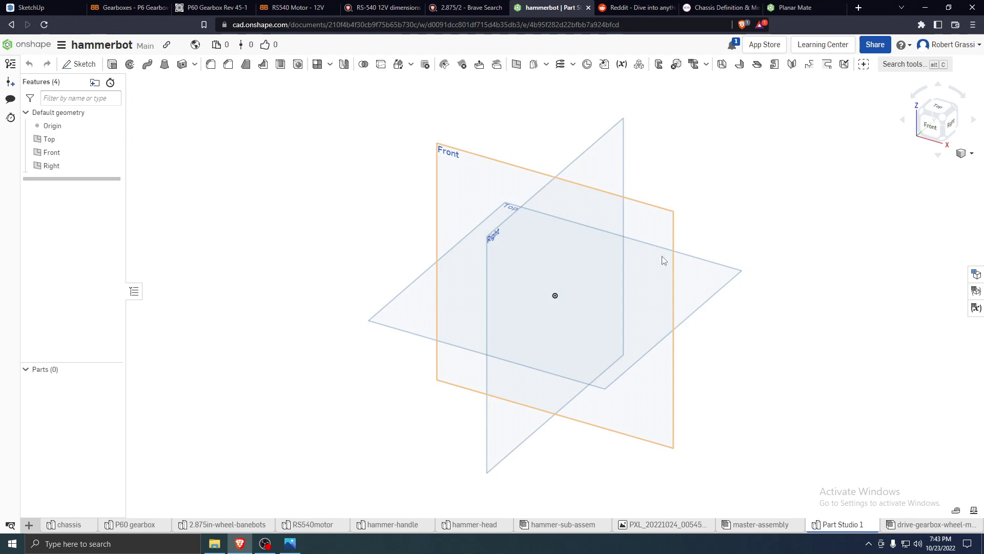
Start a sketch on the Top plane and draw a circle centred on the origin with a 0.51 in diameter
right_click(722, 280)
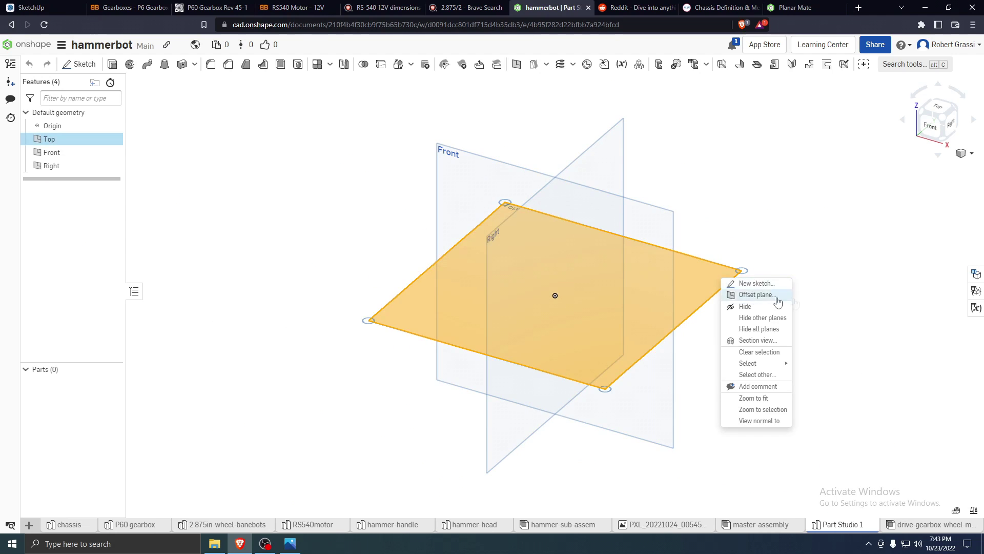
left_click(757, 284)
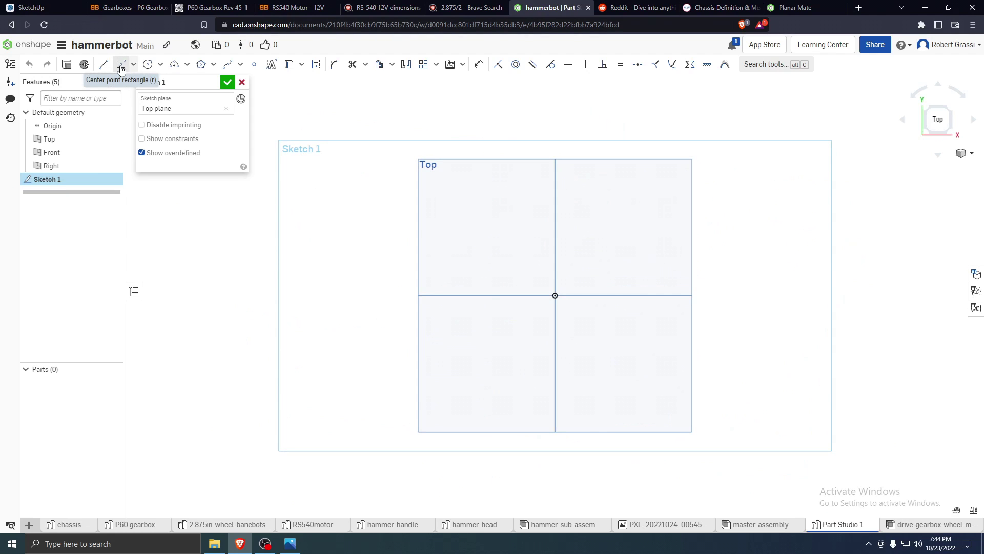
left_click(149, 64)
scroll(783, 205, "up", 4)
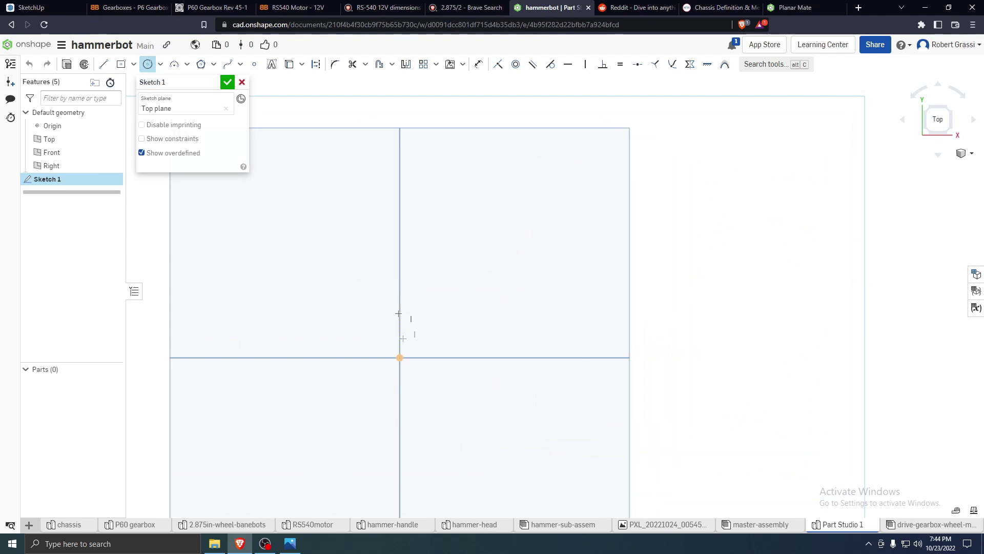
left_click(400, 358)
left_click(408, 337)
key("d")
left_click(409, 336)
left_click(441, 336)
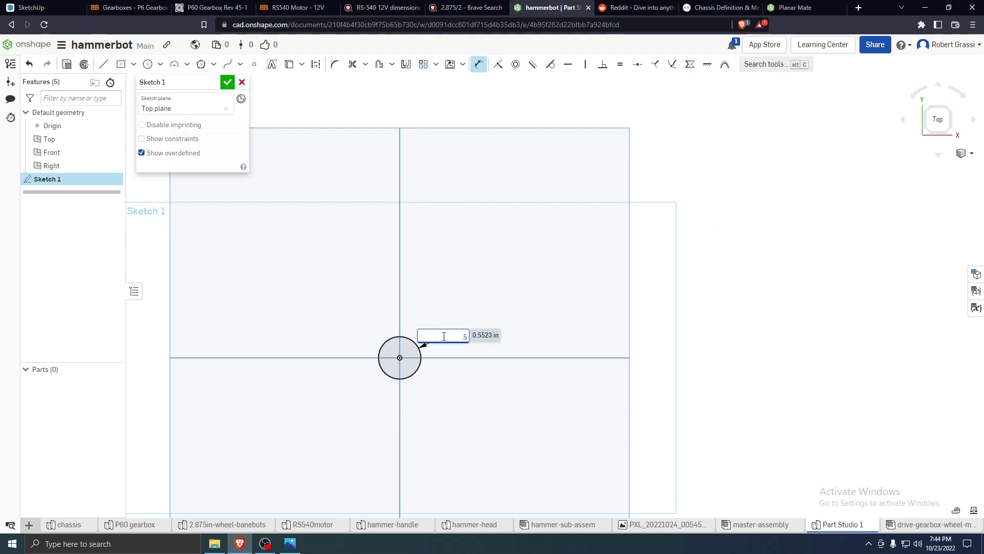
type(".51")
key("Return")
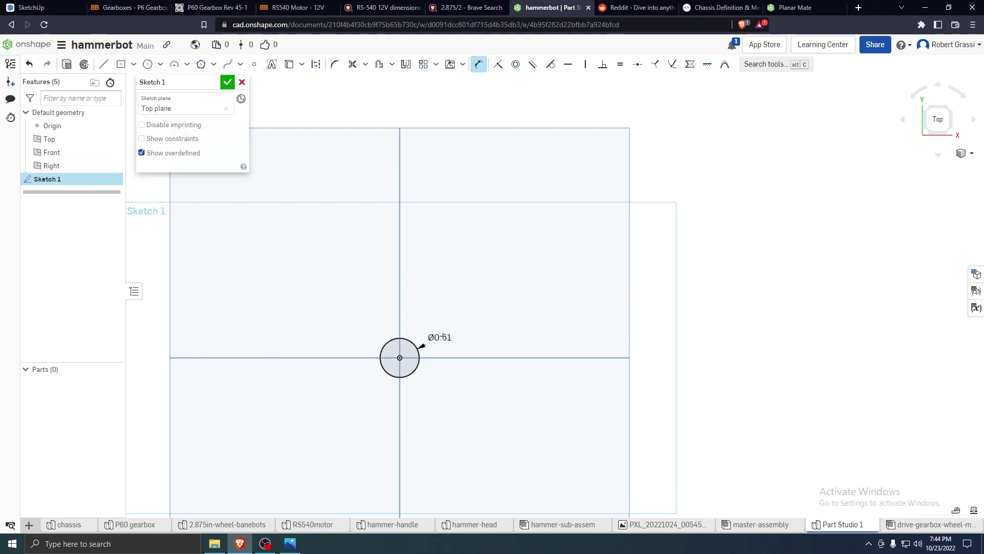
Sketch a larger circle around the 0.51 in circle, centred on the origin
scroll(410, 374, "up", 5)
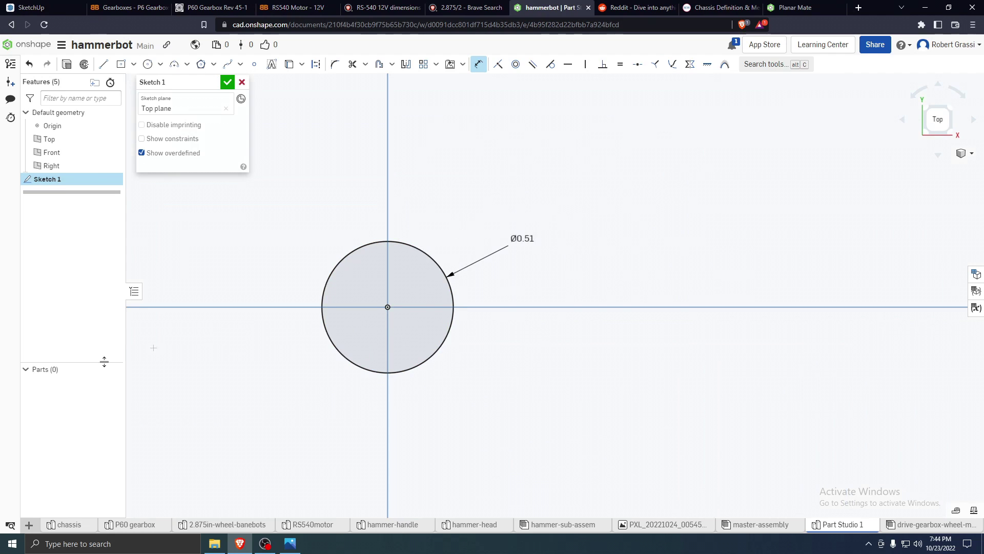
left_click(148, 64)
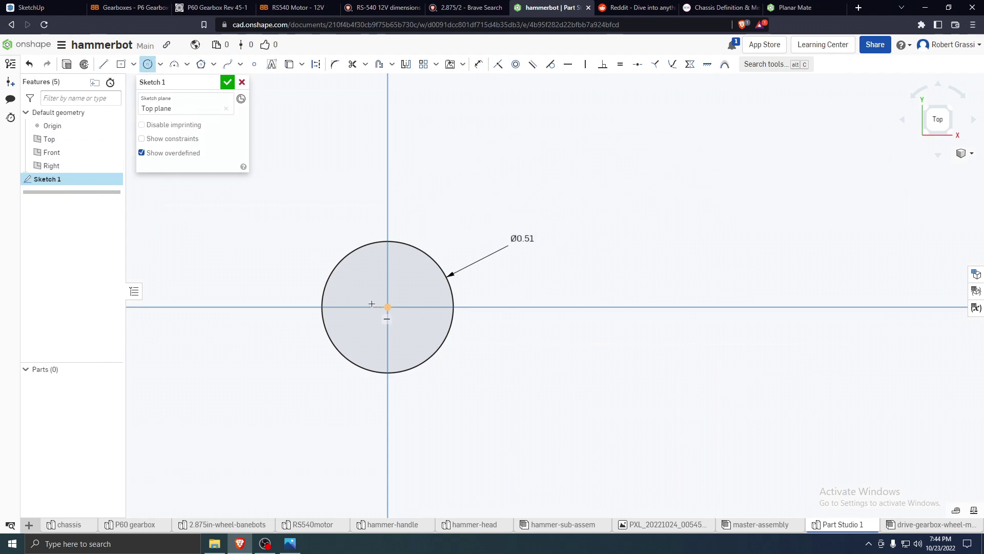
left_click(388, 307)
left_click(518, 254)
Dimension the gap between the inner and outer circles as 0.25 in, and open that dimension for editing
key("d")
left_click(304, 195)
scroll(354, 232, "down", 3)
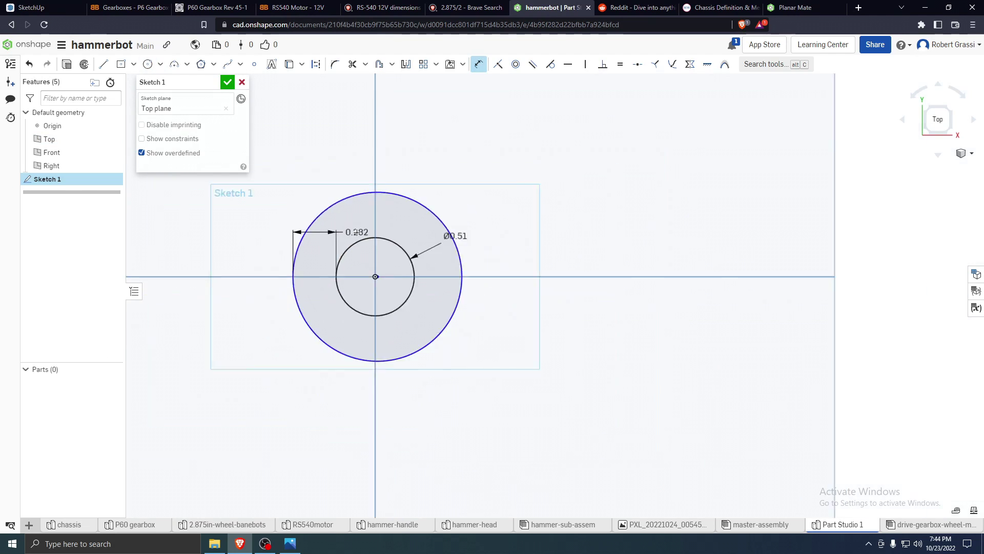
left_click(374, 236)
left_click(218, 305)
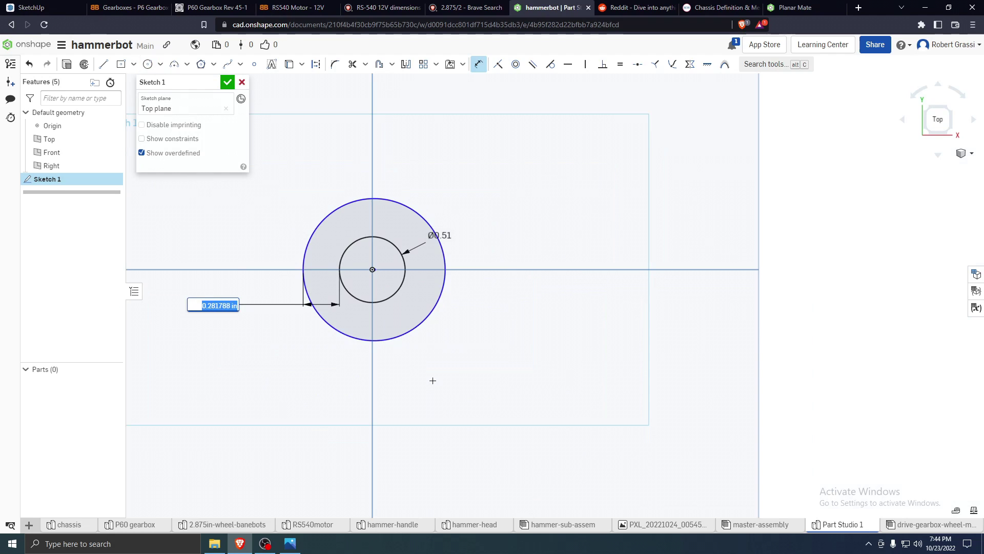
key("Return")
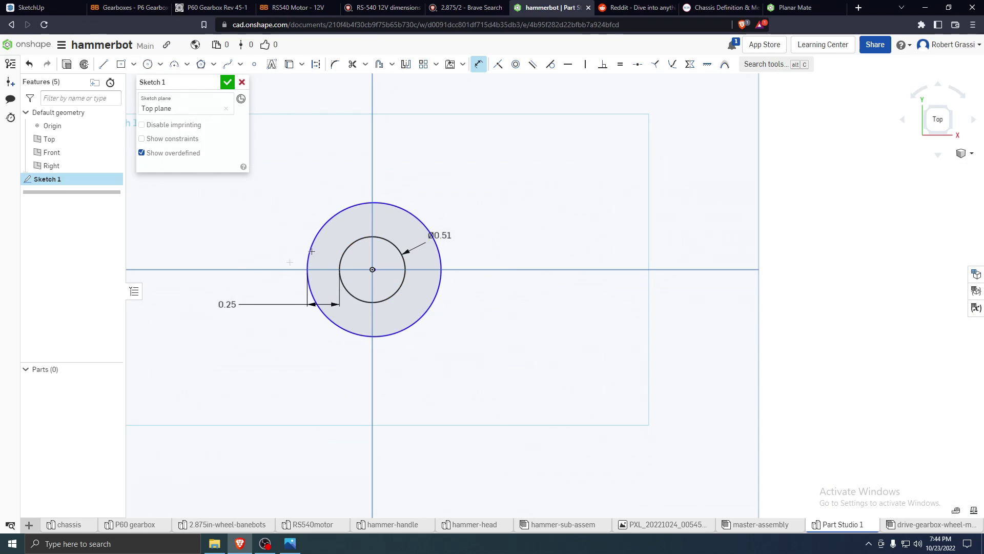
double_click(228, 304)
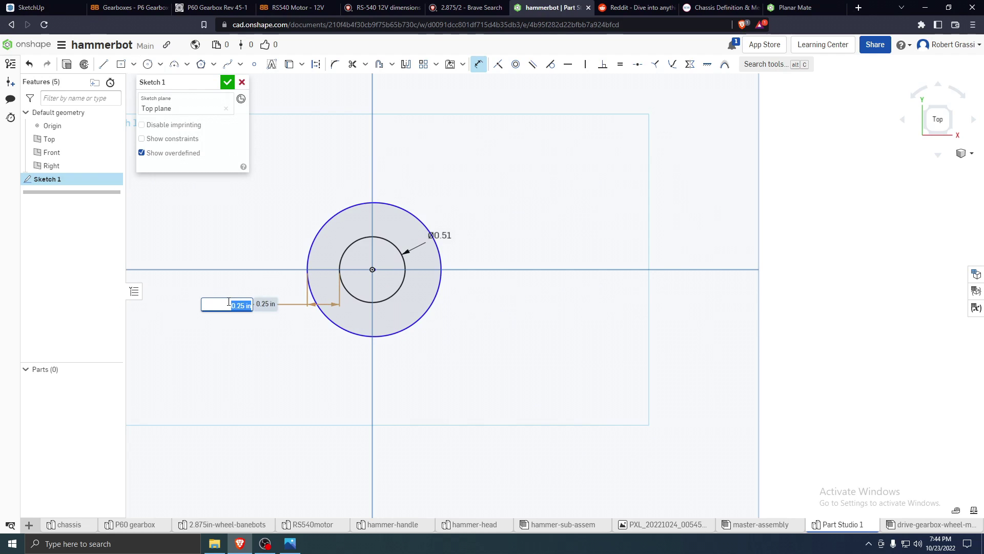
type(".5")
key("Return")
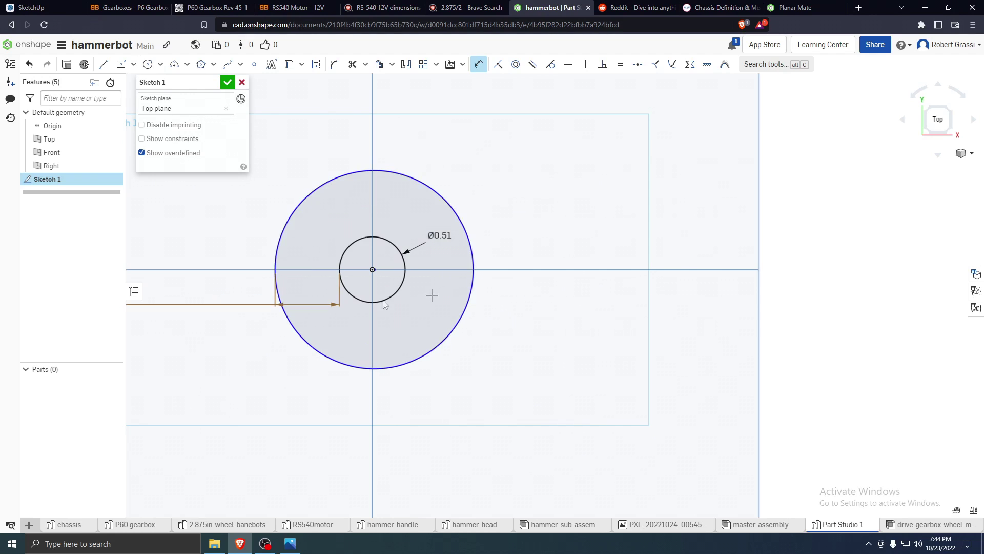
scroll(330, 279, "down", 2)
left_click(181, 297)
key("Delete")
Dimension the outer circle's diameter at 1.25 in and finish the sketch
left_click(294, 260)
left_click(244, 319)
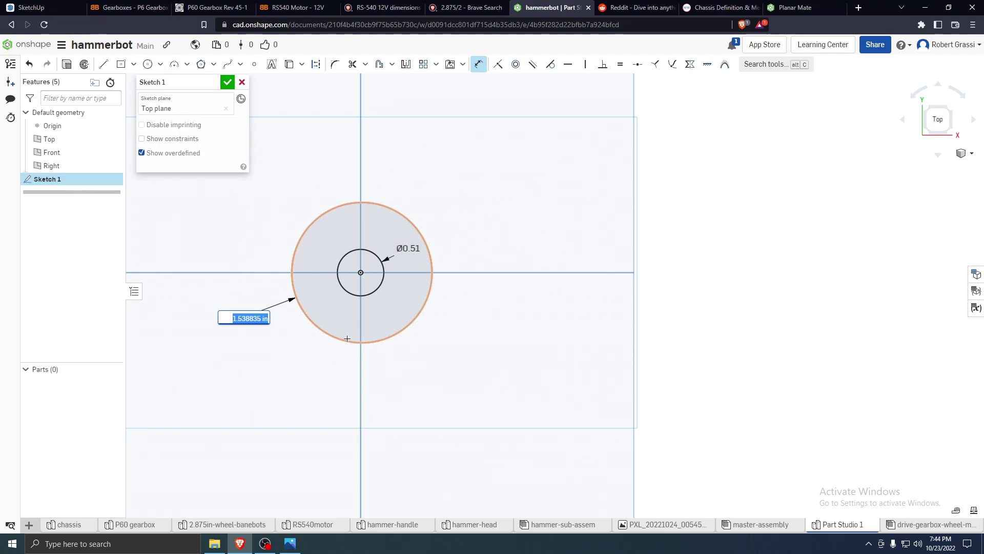
type("1.3")
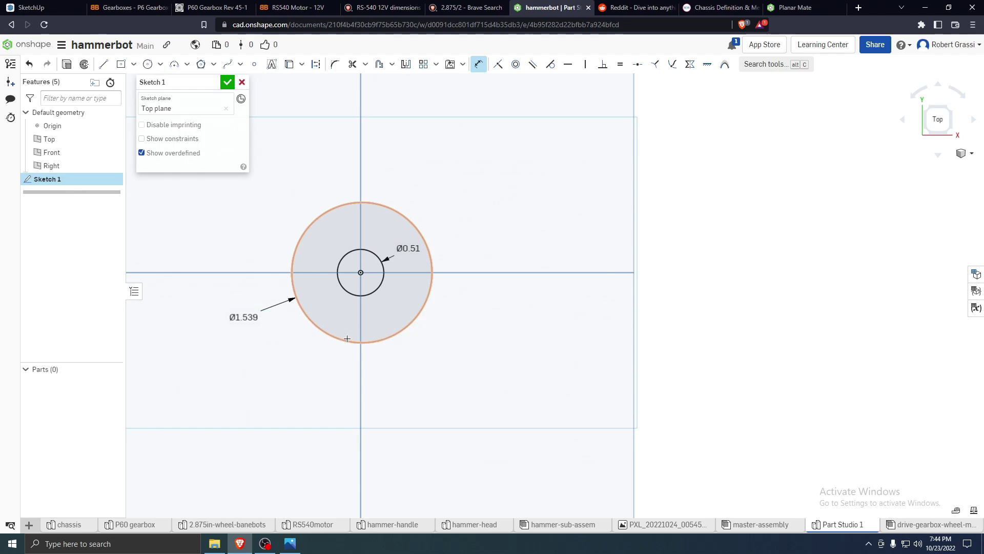
key("Return")
double_click(270, 310)
type("1.25")
key("Return")
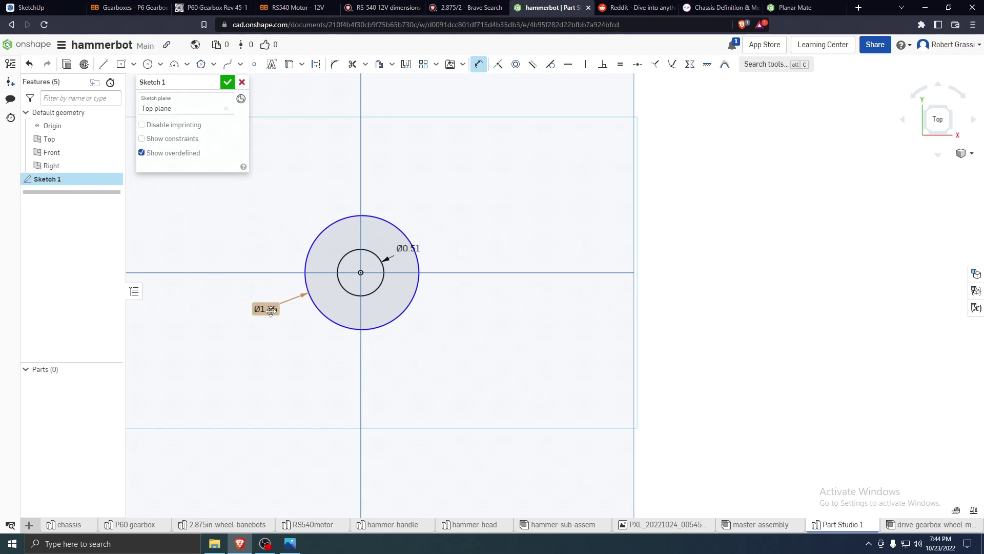
left_click(226, 84)
Reopen the first sketch and move the outer circle's center onto the origin so it is concentric with the bore
double_click(72, 180)
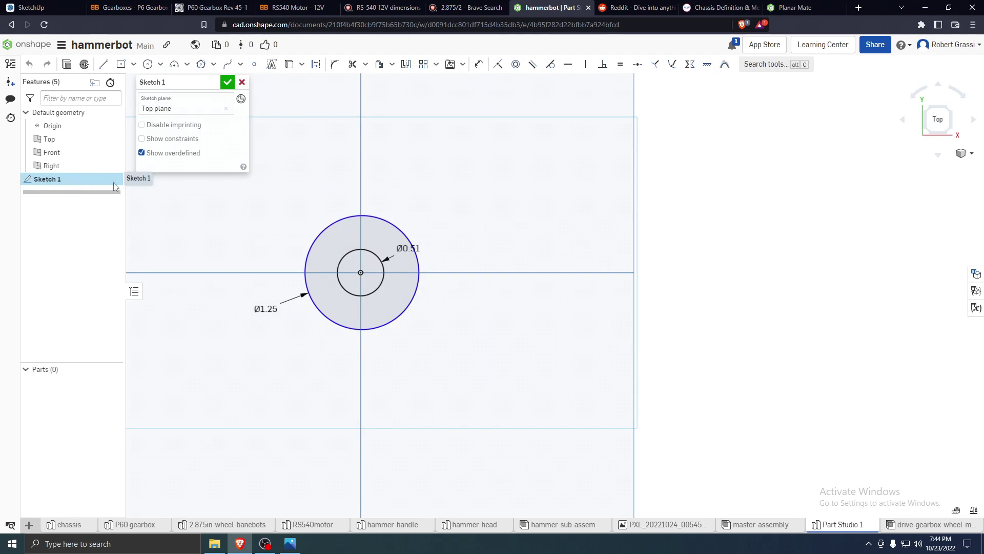
left_click_drag(363, 214, 425, 368)
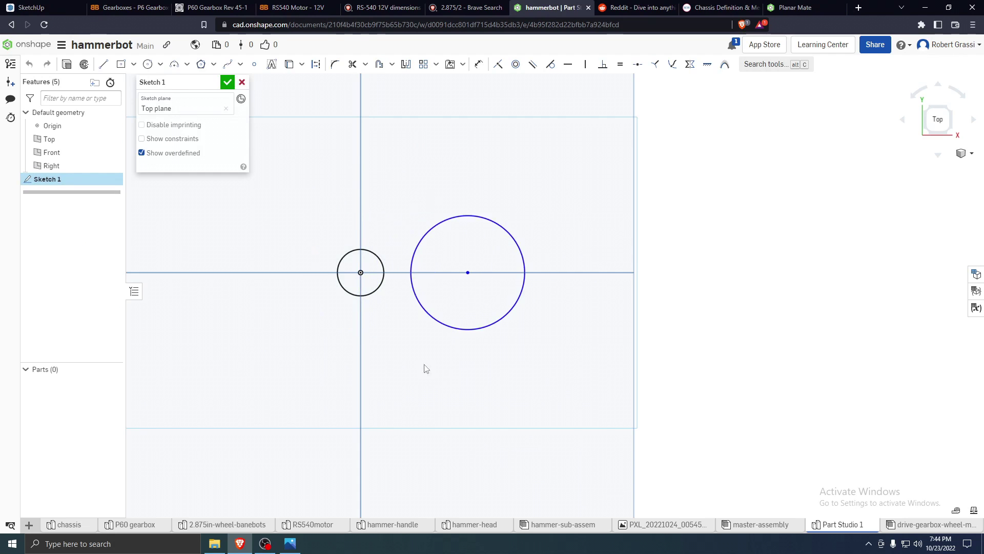
left_click_drag(467, 272, 358, 271)
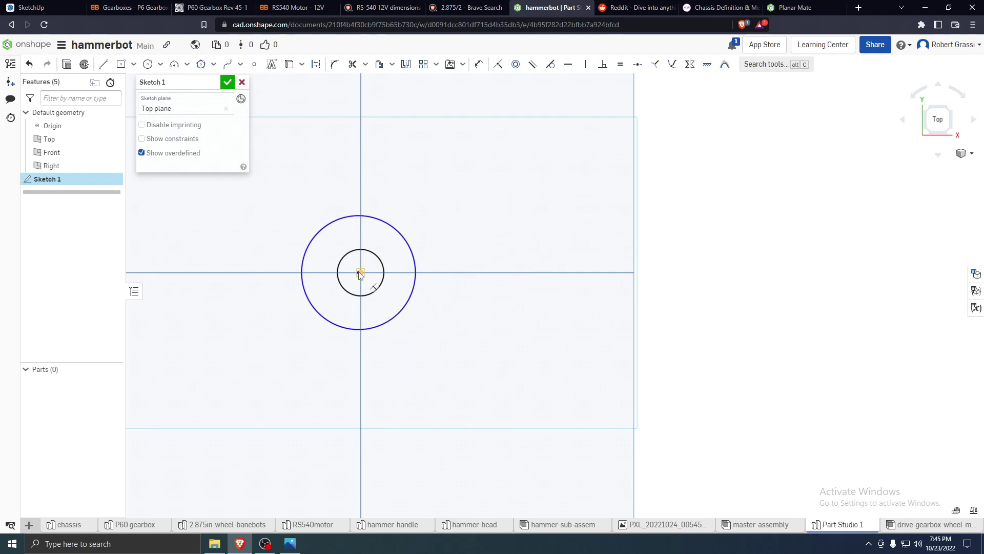
scroll(336, 281, "up", 3)
scroll(337, 281, "down", 1)
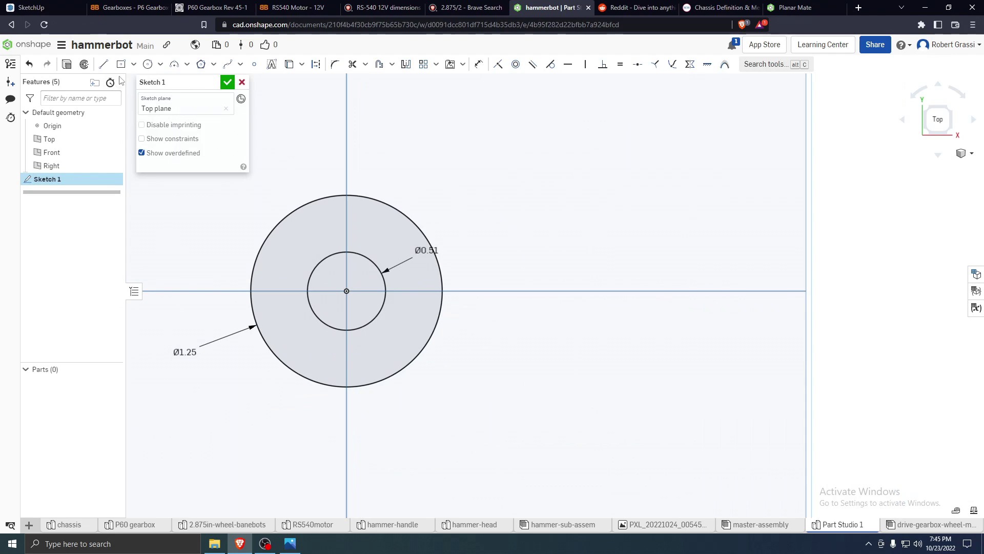
Extrude the ring between the two circles as a new solid with a blind depth of 1 in
left_click(66, 63)
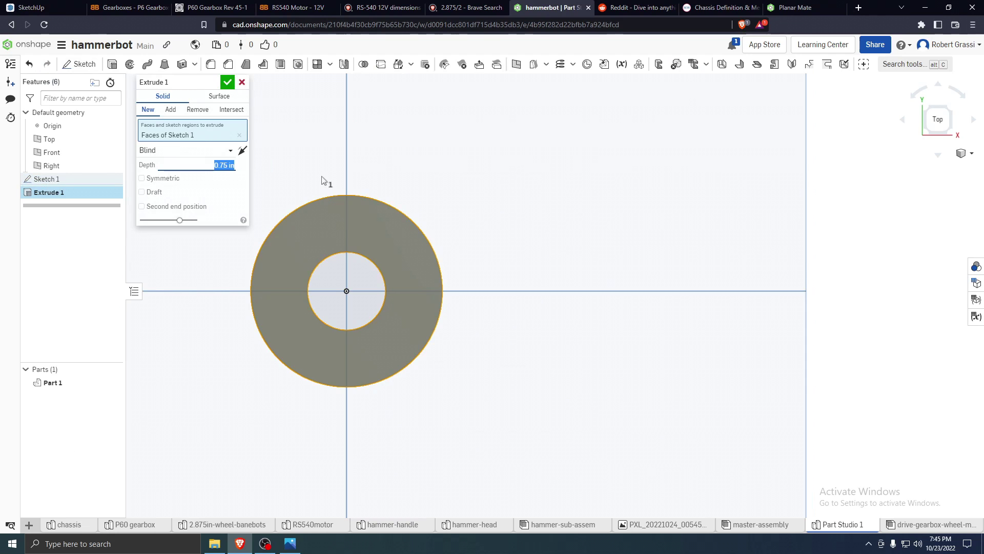
left_click(225, 84)
right_click_drag(407, 266, 453, 277)
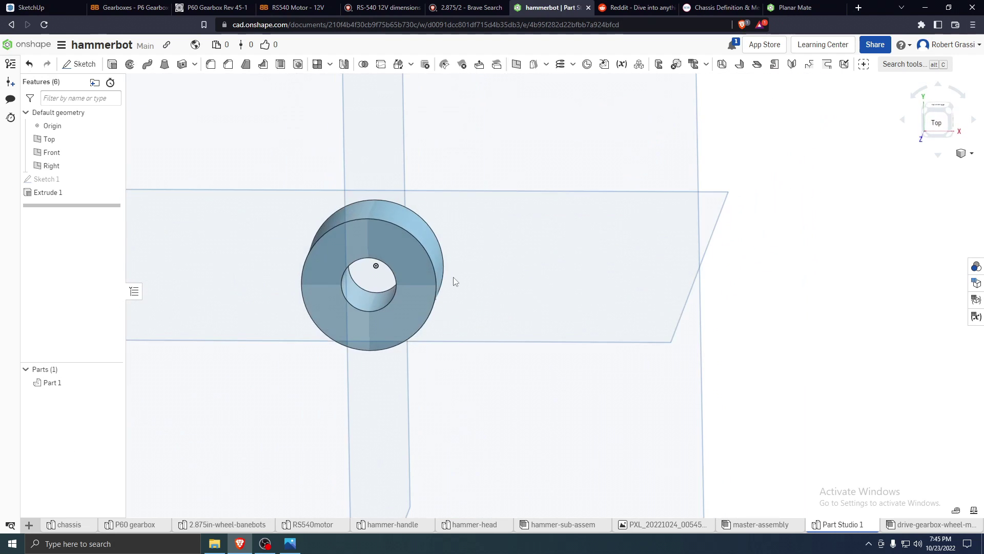
double_click(100, 195)
left_click(221, 160)
type("1")
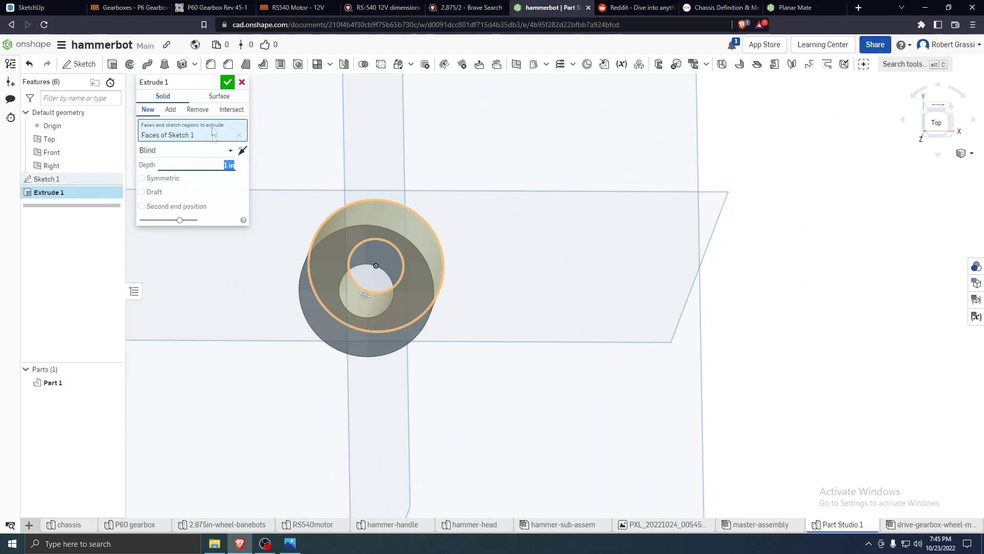
left_click(227, 82)
Start a sketch on the ring's end face and draw a narrow upright rectangle, about 0.104 in wide, across the bore
mouse_move(429, 272)
right_mouse_down()
mouse_move(422, 309)
mouse_move(423, 275)
right_mouse_up()
scroll(354, 266, "up", 3)
right_click(365, 237)
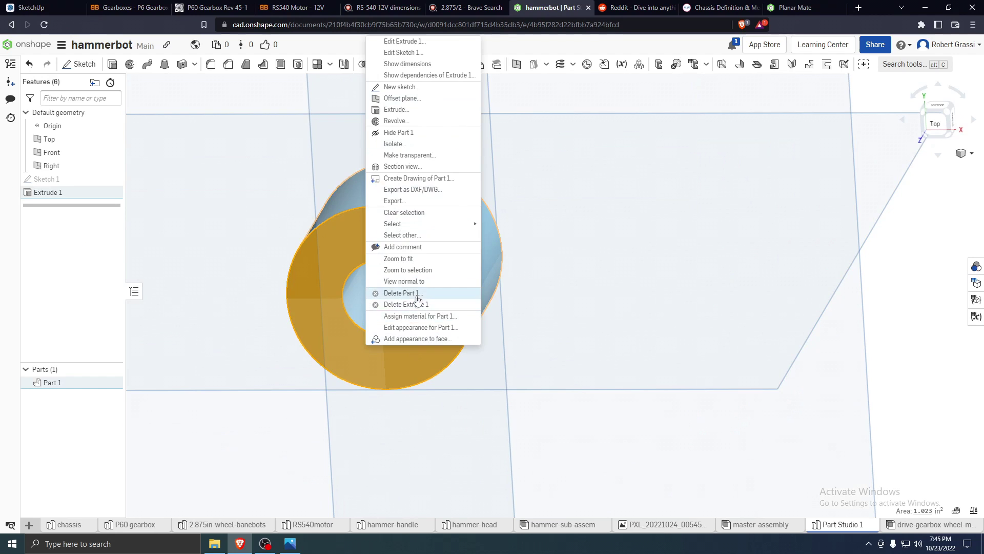
left_click(405, 281)
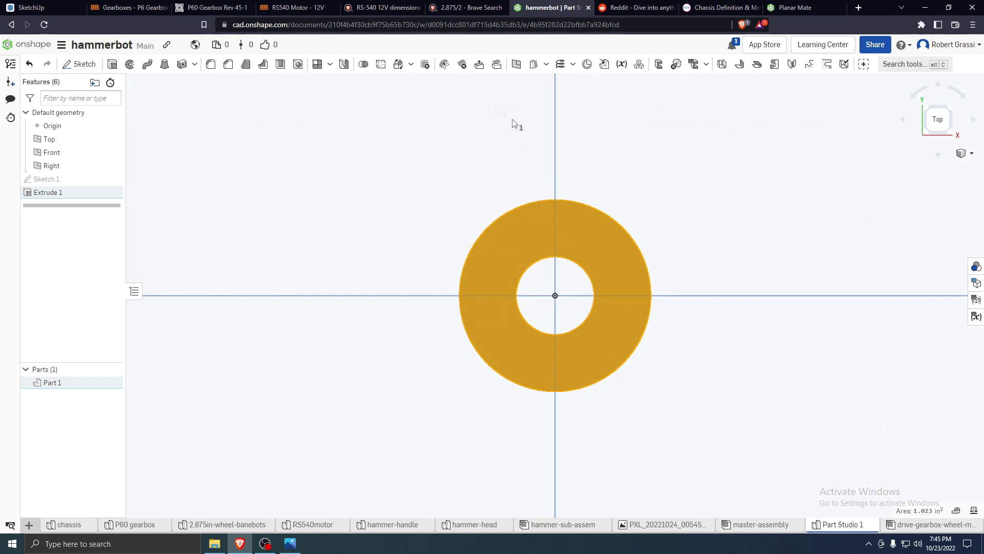
scroll(600, 244, "down", 3)
scroll(620, 235, "up", 5)
left_click(80, 64)
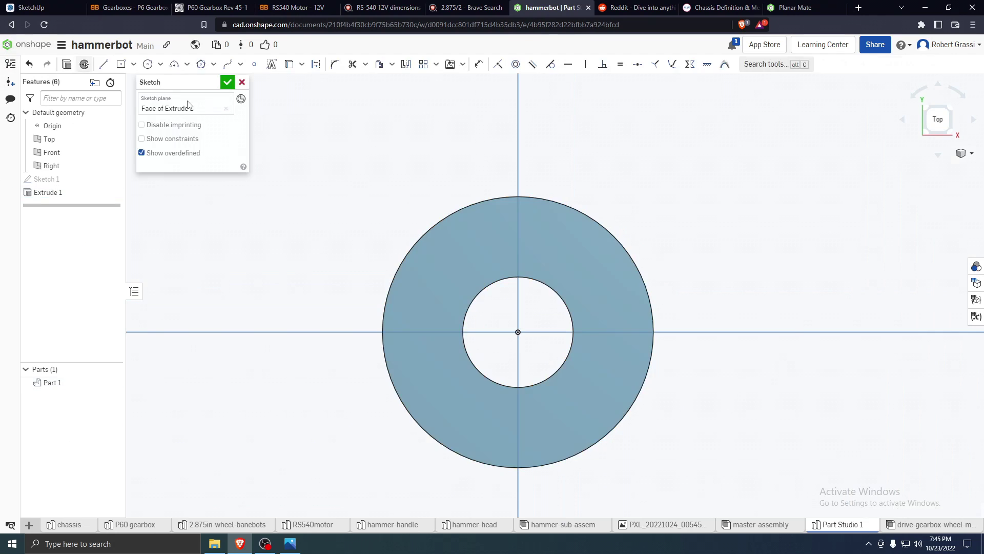
left_click(121, 64)
scroll(601, 227, "up", 3)
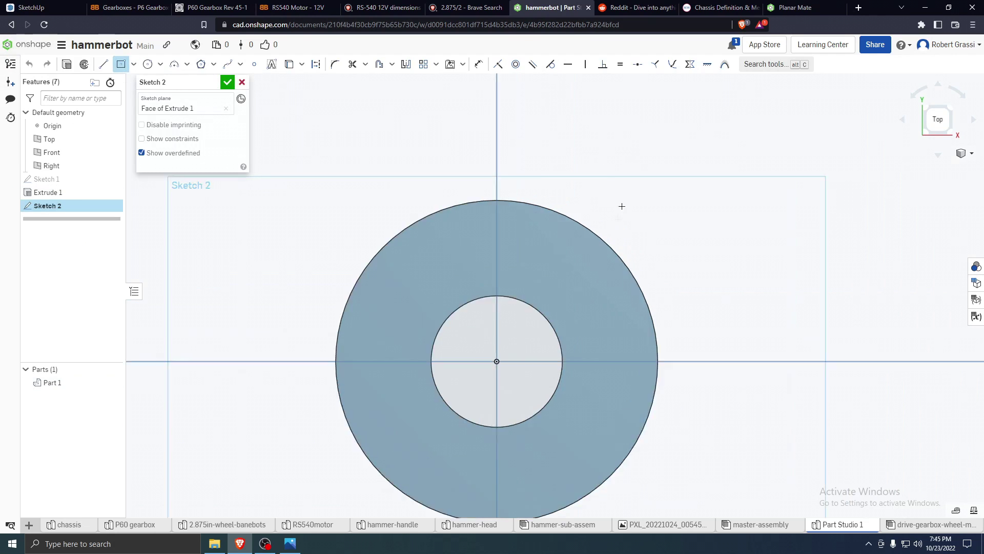
left_click(435, 436)
left_click(457, 287)
key("Escape")
scroll(550, 362, "down", 1)
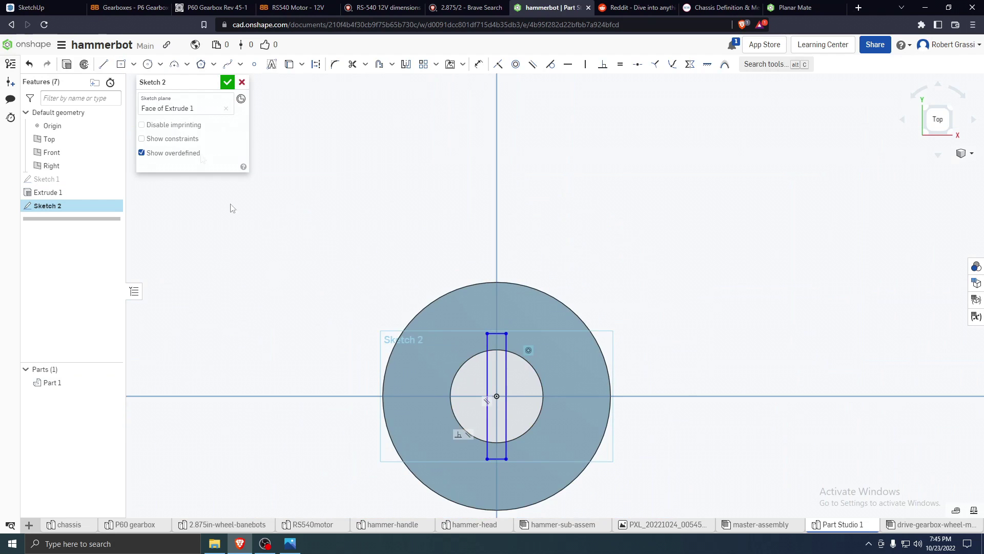
Draw a horizontal line through the origin joining the midpoints of the rectangle's two long sides
left_click(104, 64)
scroll(584, 396, "up", 3)
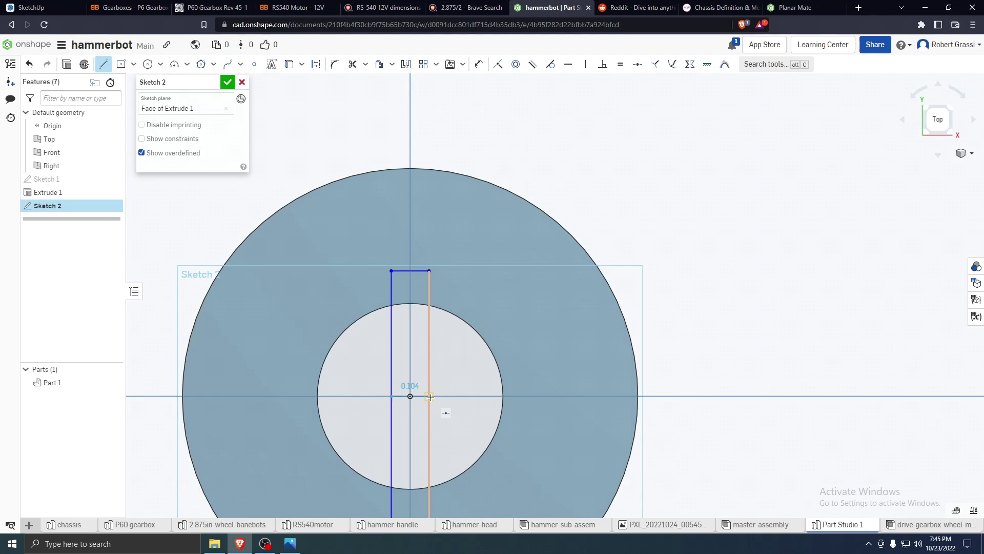
left_click(429, 396)
key("Escape")
Dimension the distance from the rectangle's upper edge to the top of the bore at 0.125 in
scroll(405, 405, "down", 3)
scroll(410, 359, "up", 5)
scroll(377, 391, "up", 3)
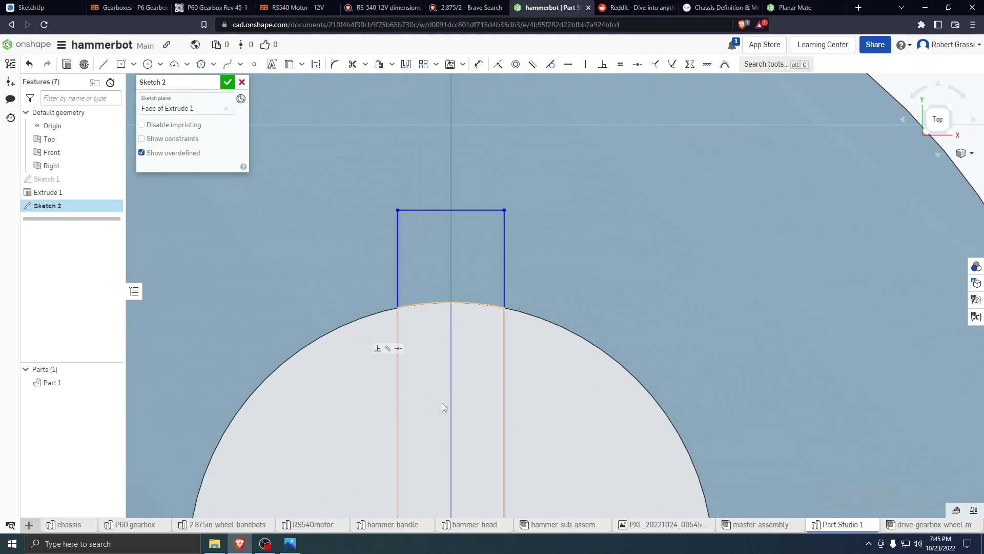
key("m")
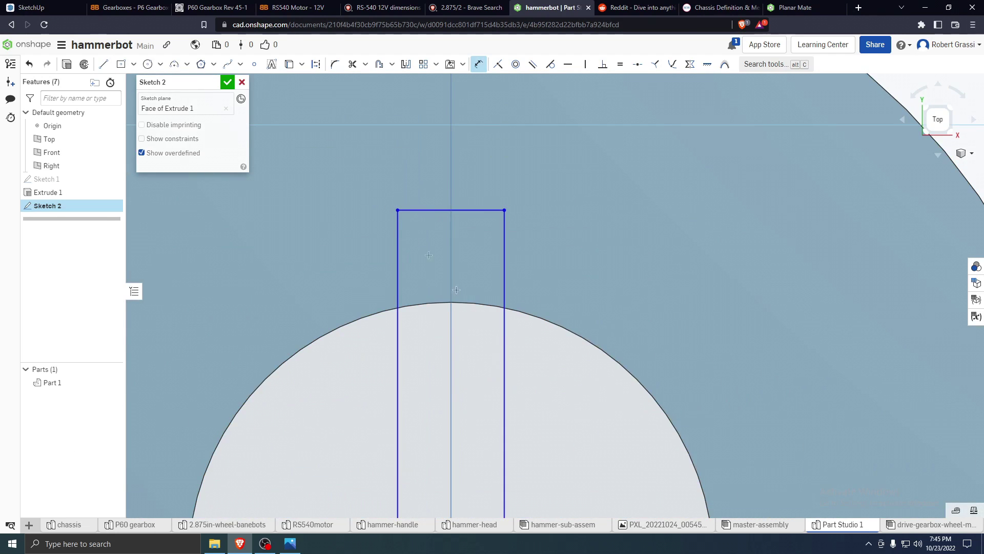
left_click(430, 210)
left_click(452, 303)
left_click(572, 270)
key("Return")
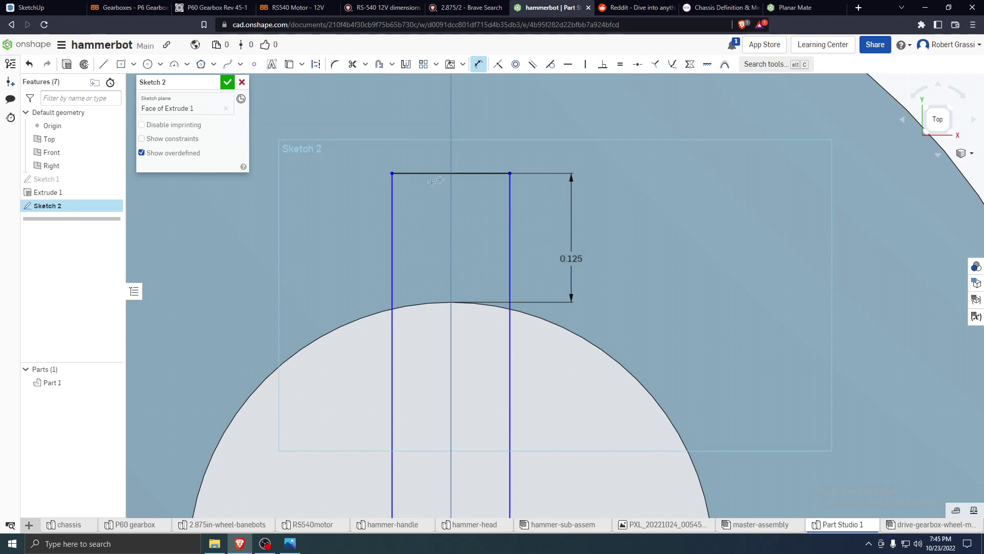
Dimension the rectangle's upper edge at 0.125 in wide
left_click(430, 174)
left_click(518, 119)
type(".12")
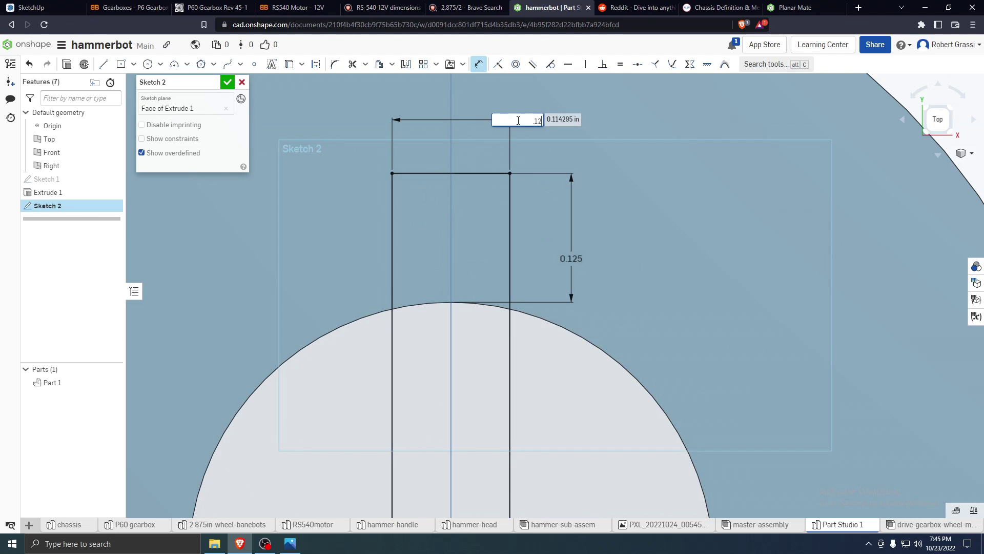
type("5")
key("Return")
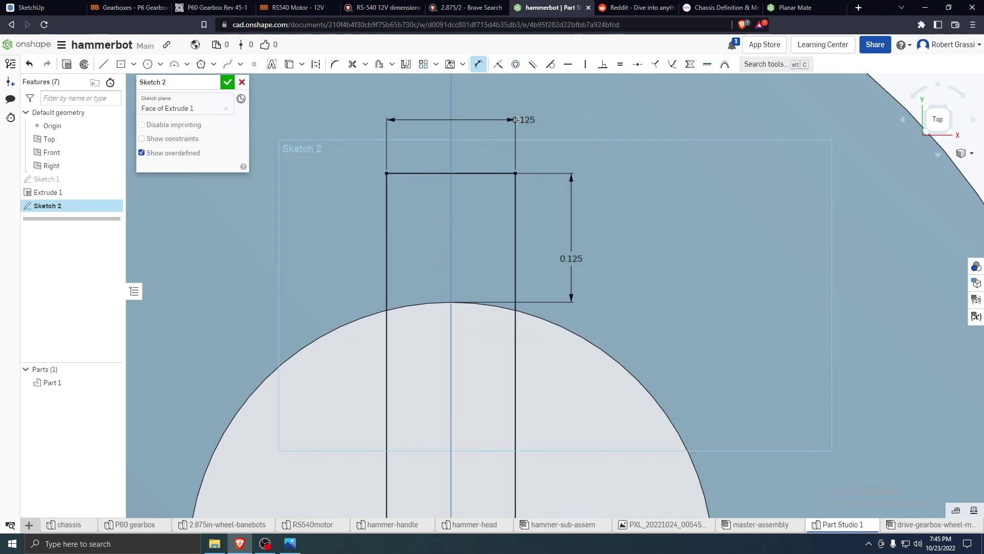
Cut a keyway through the ring with a 1 in blind Remove extrude, using only the upper half of the rectangle
left_click(67, 63)
scroll(488, 365, "down", 10)
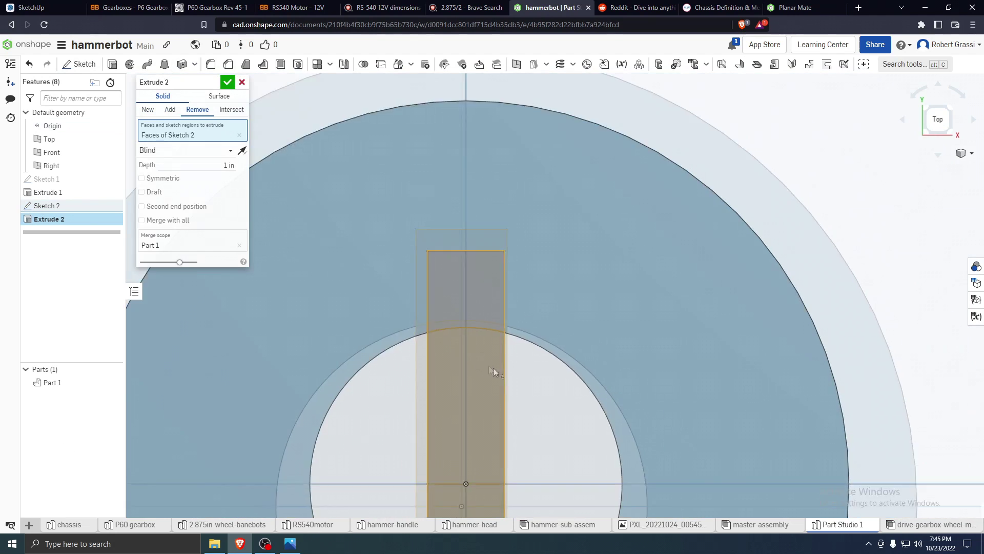
scroll(509, 509, "up", 5)
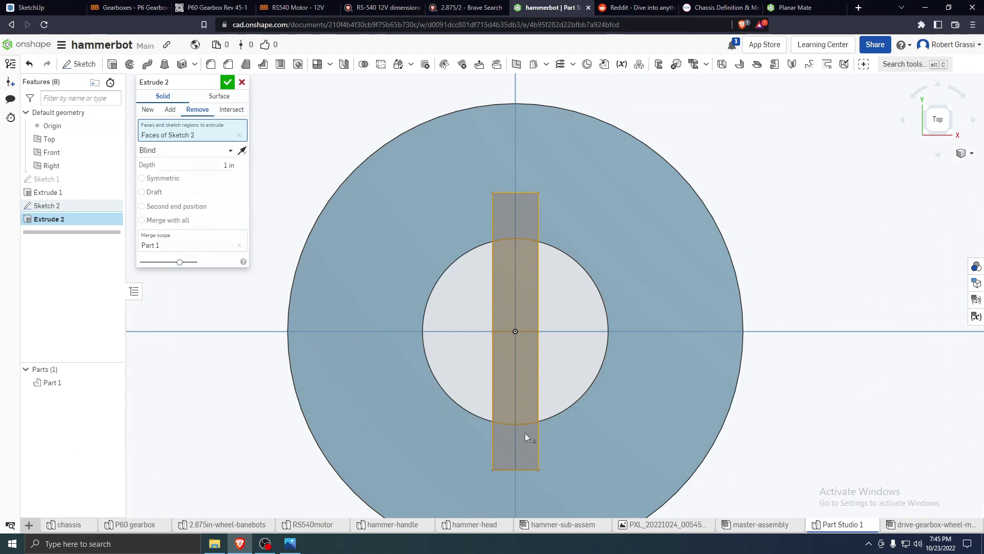
left_click(525, 436)
left_click(530, 367)
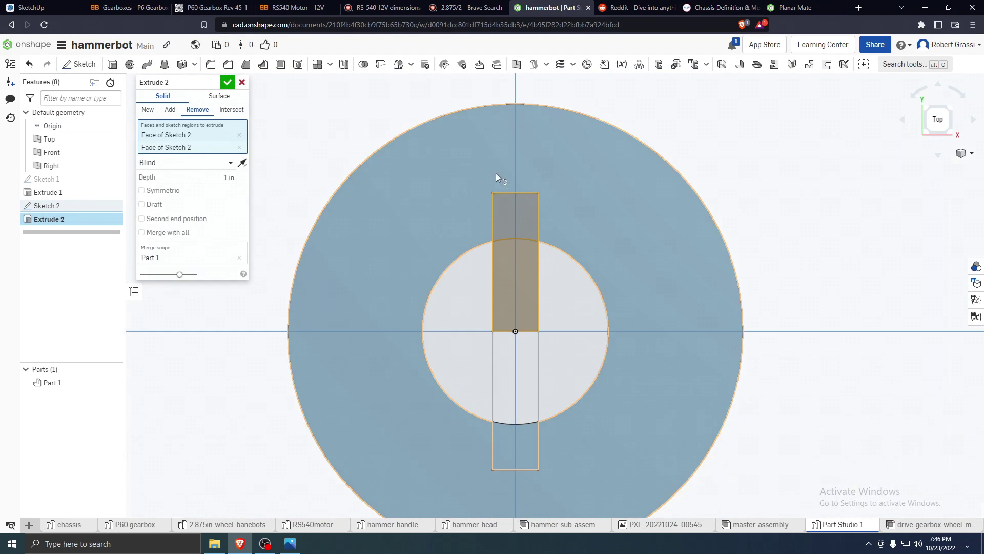
right_click_drag(451, 274, 369, 311)
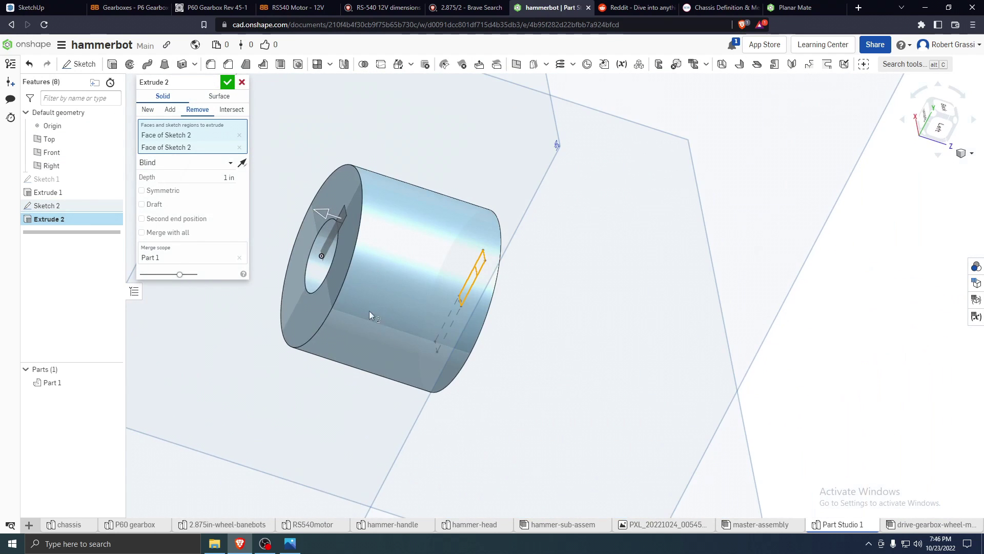
left_click(227, 83)
Edit the keyway sketch, set the distance from the rectangle's upper edge to the bore to 0.063 in, and accept it
right_click_drag(544, 374, 459, 350)
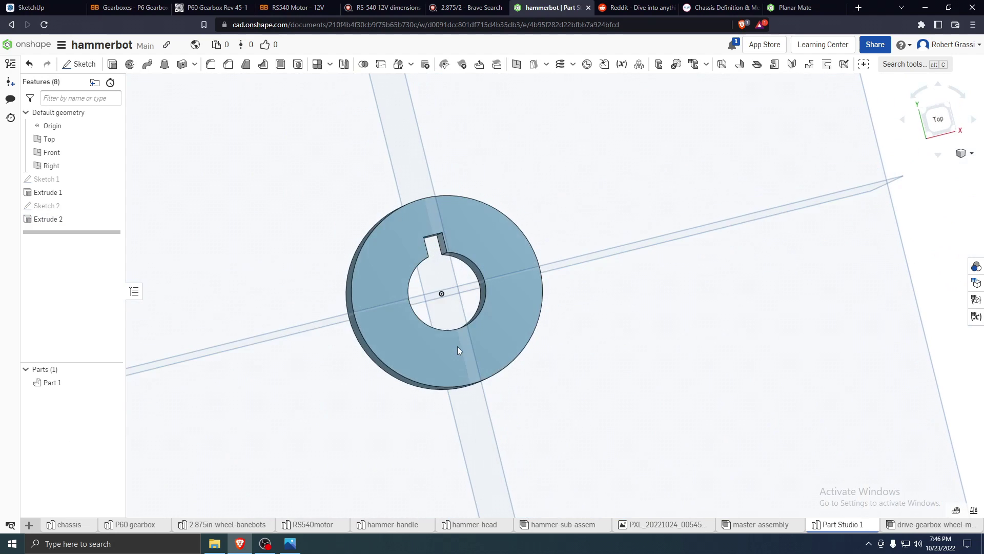
right_click(47, 220)
left_click(46, 206)
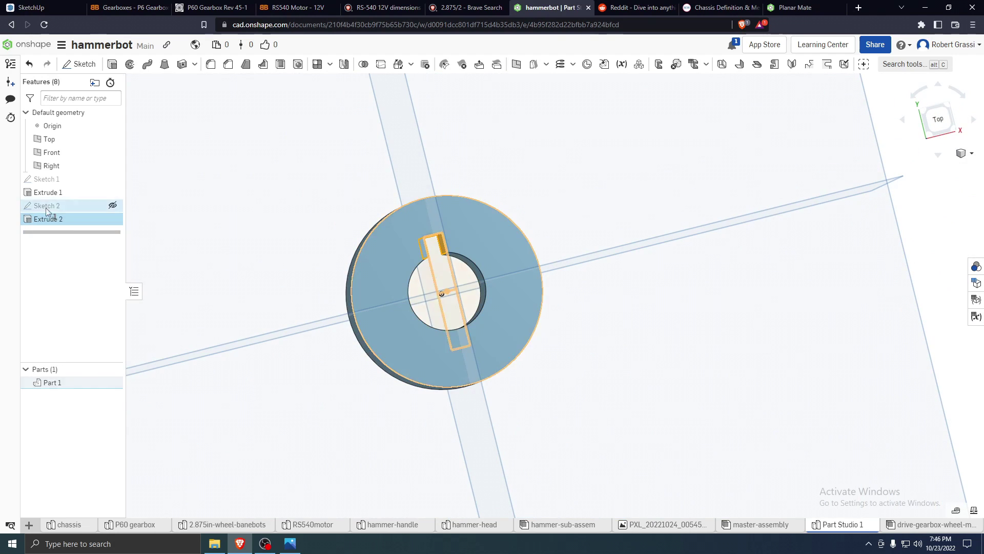
right_click(51, 210)
left_click(49, 139)
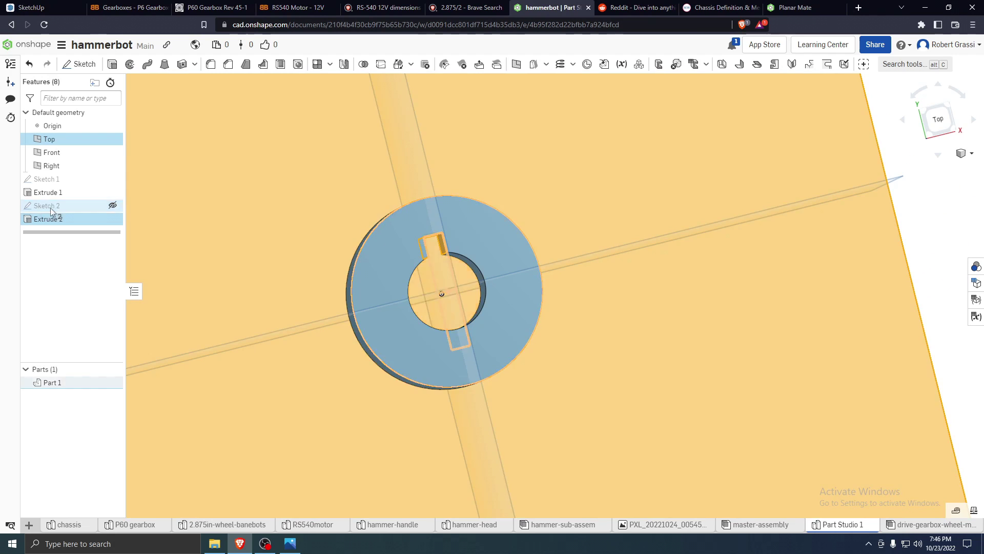
double_click(46, 206)
scroll(444, 242, "up", 3)
double_click(448, 233)
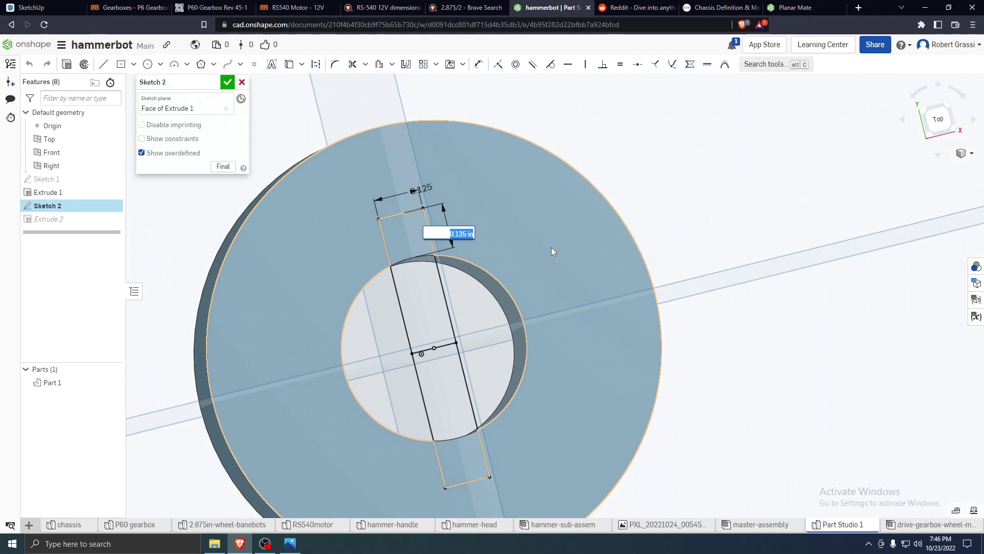
key("BackSpace")
type(".063")
key("Return")
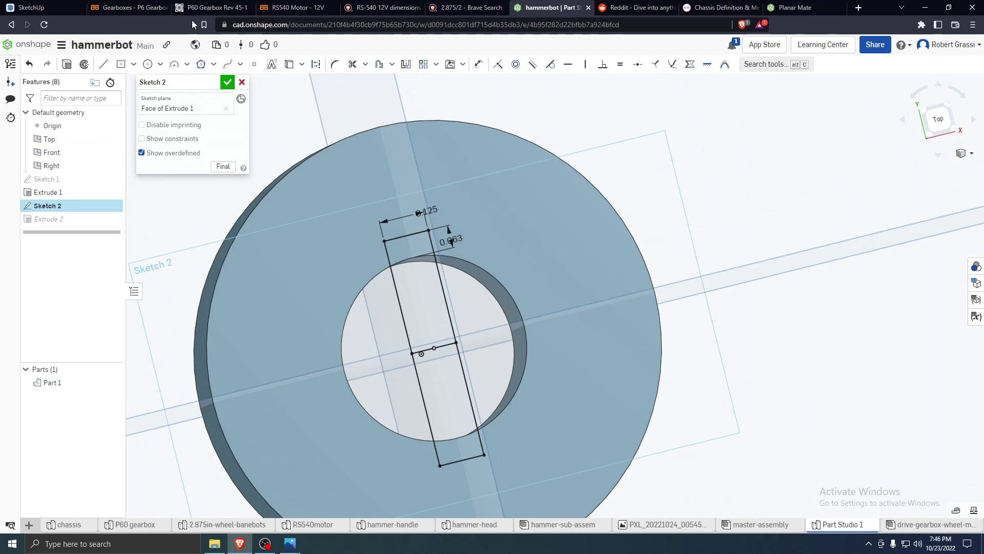
left_click(227, 82)
Examine the keyway and the bore of the finished part up close and from several angles
scroll(438, 276, "up", 5)
scroll(521, 426, "down", 5)
right_click_drag(522, 426, 484, 409)
scroll(460, 355, "up", 3)
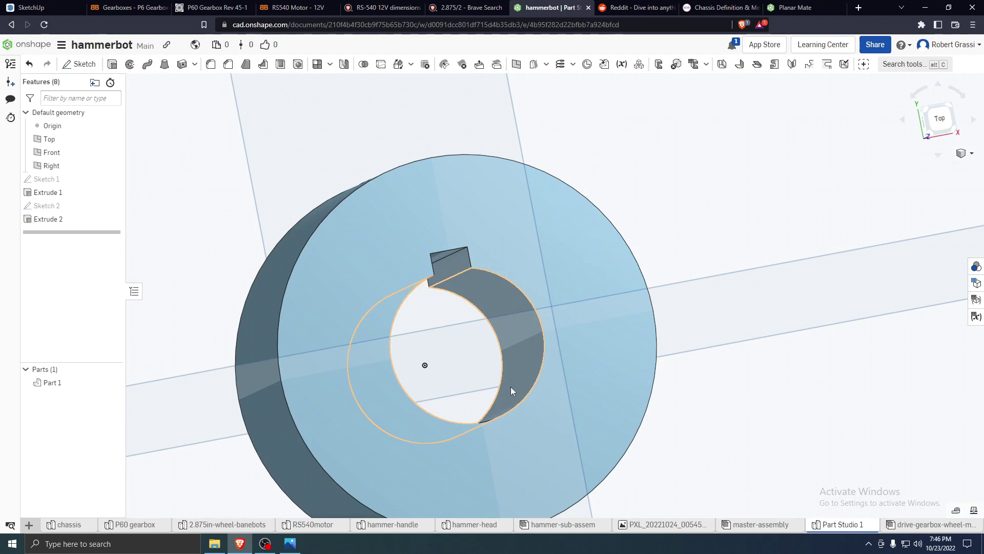
right_click_drag(505, 389, 489, 367)
scroll(371, 240, "up", 5)
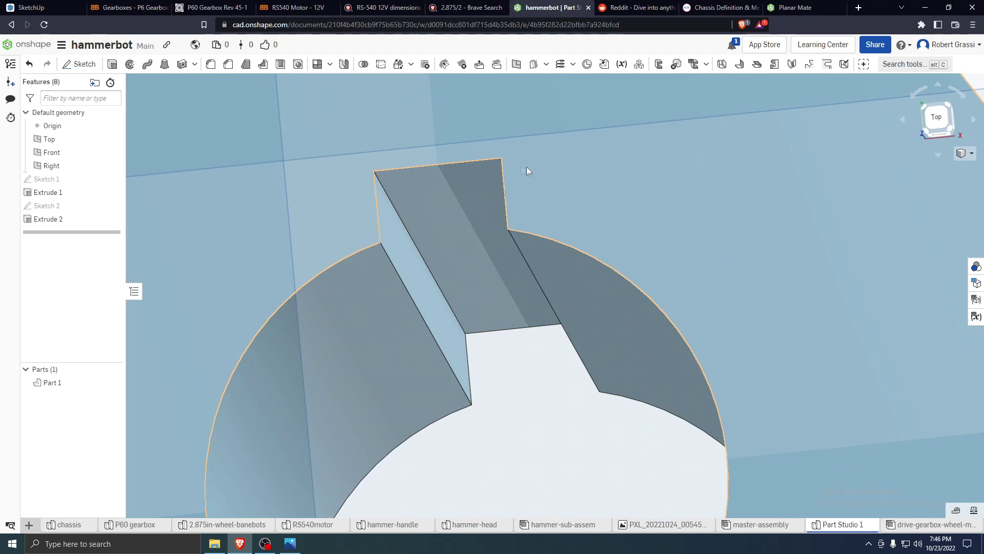
scroll(613, 359, "down", 6)
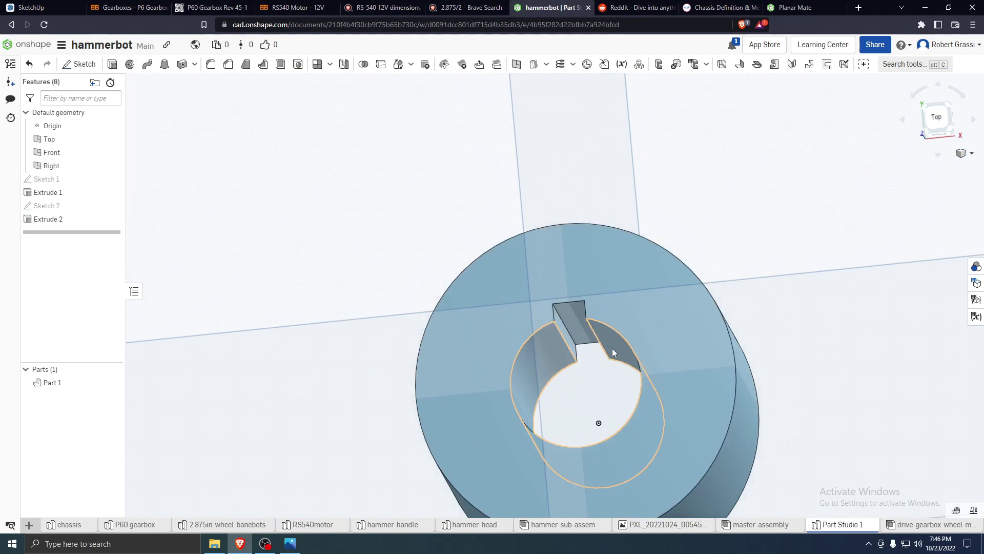
right_click_drag(585, 261, 567, 236)
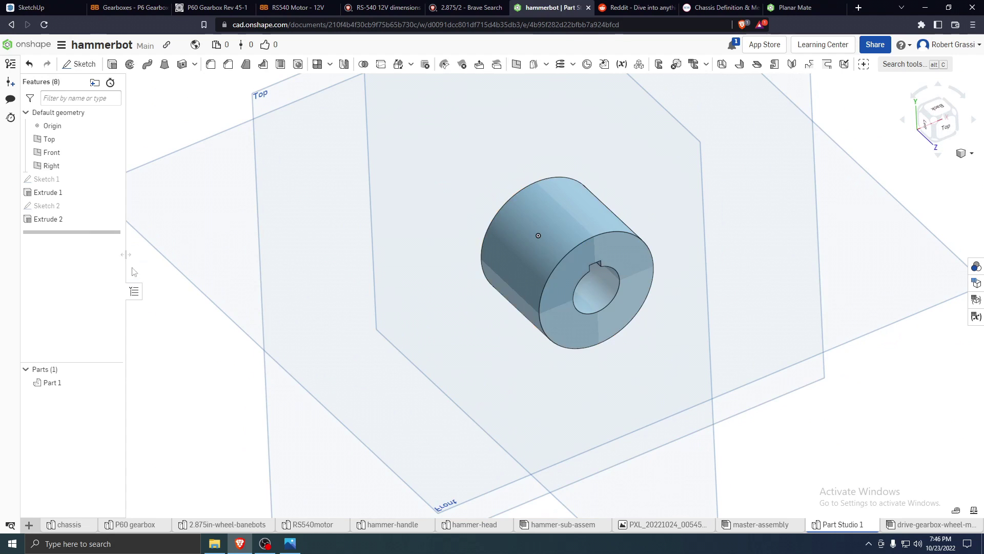
Edit the hub's extrusion, set its depth to 0.75 in, and accept it
double_click(75, 193)
left_click(216, 170)
type(".7")
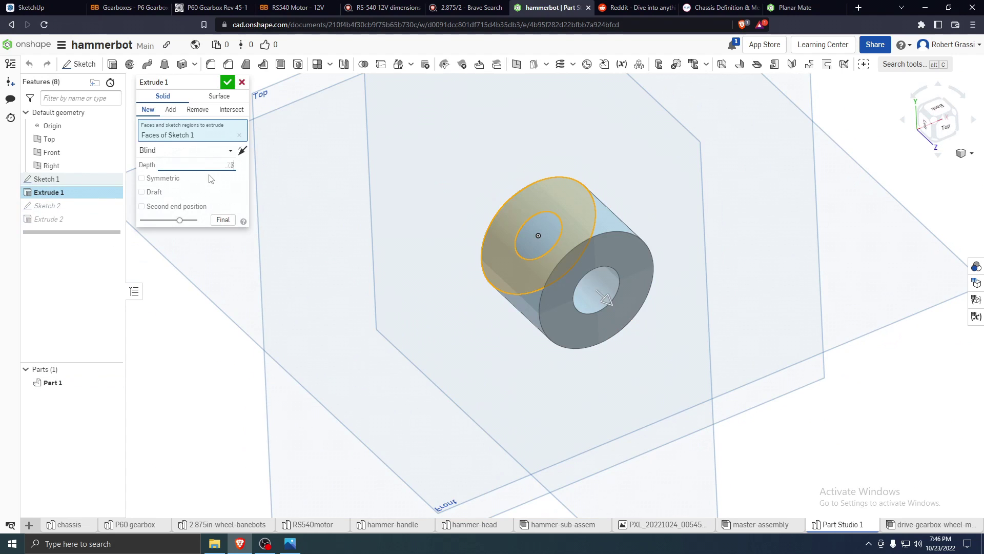
type("5")
key("Return")
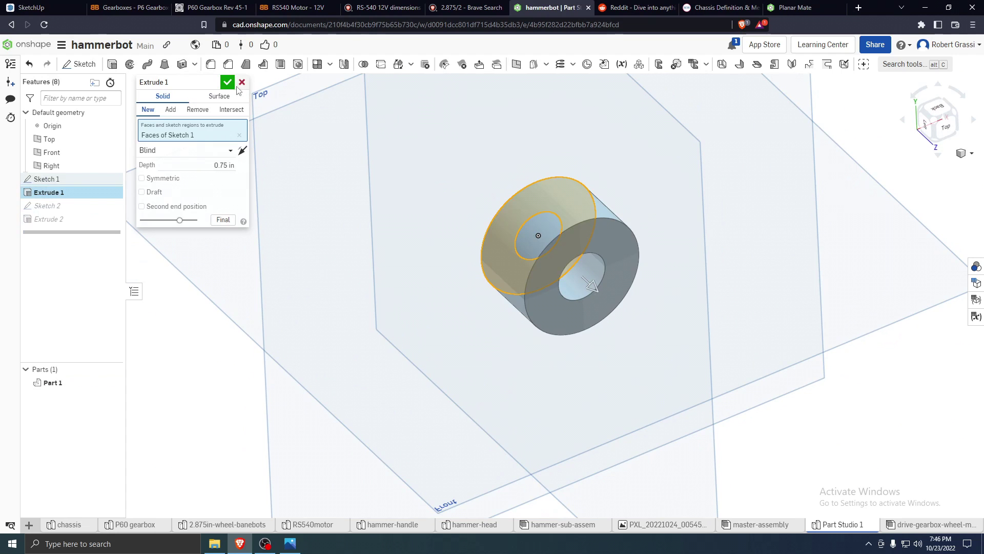
left_click(227, 83)
Start a sketch on the hub's flat end face, viewed straight on
right_click_drag(600, 400, 587, 250)
scroll(587, 250, "down", 5)
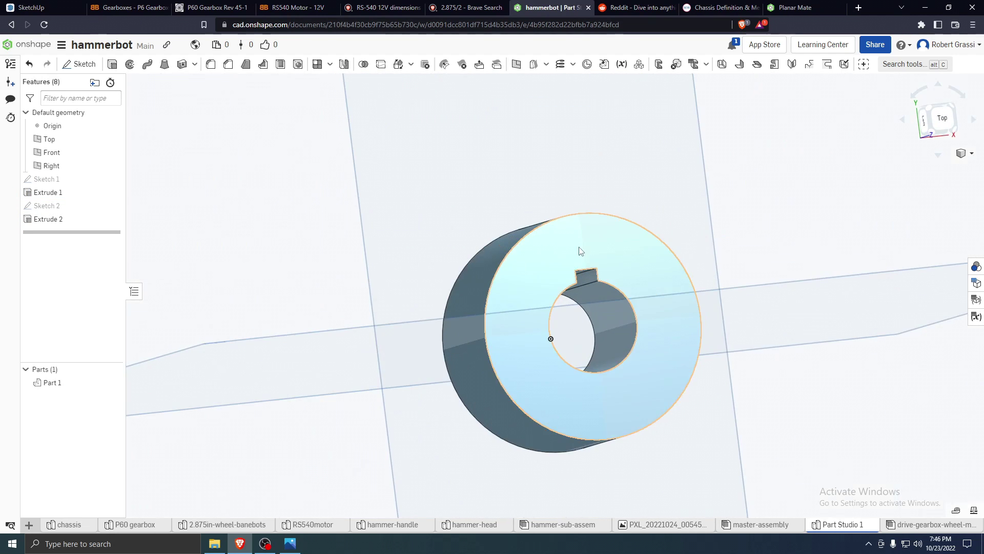
left_click(586, 243)
scroll(586, 243, "up", 6)
right_click_drag(586, 243, 631, 258)
left_click(628, 261)
right_click(631, 258)
key("Escape")
key("Escape")
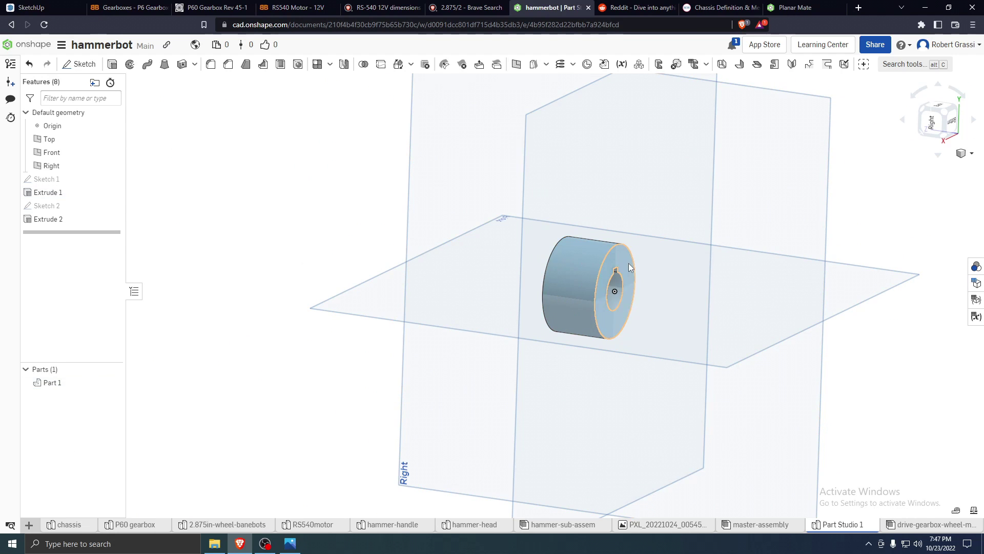
right_click(630, 267)
left_click(705, 281)
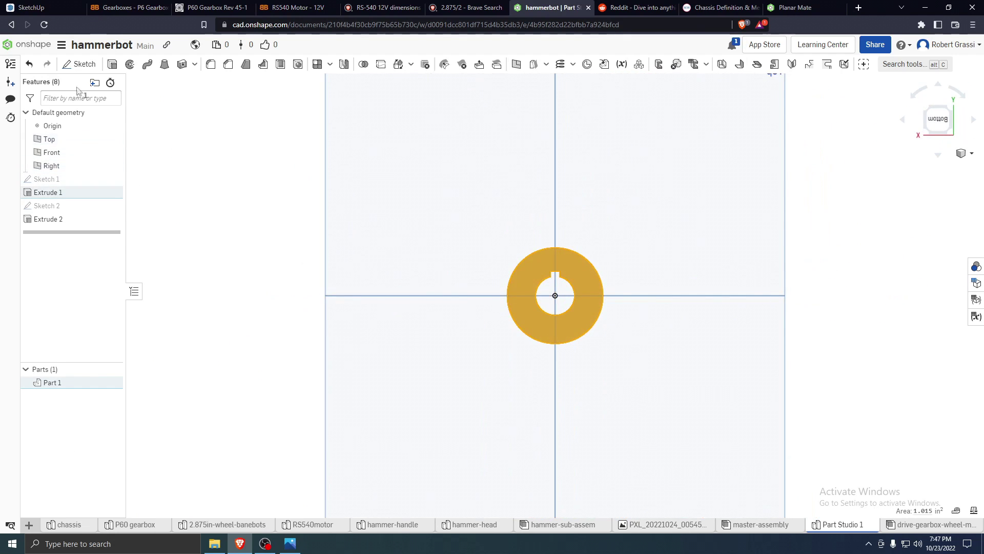
left_click(79, 63)
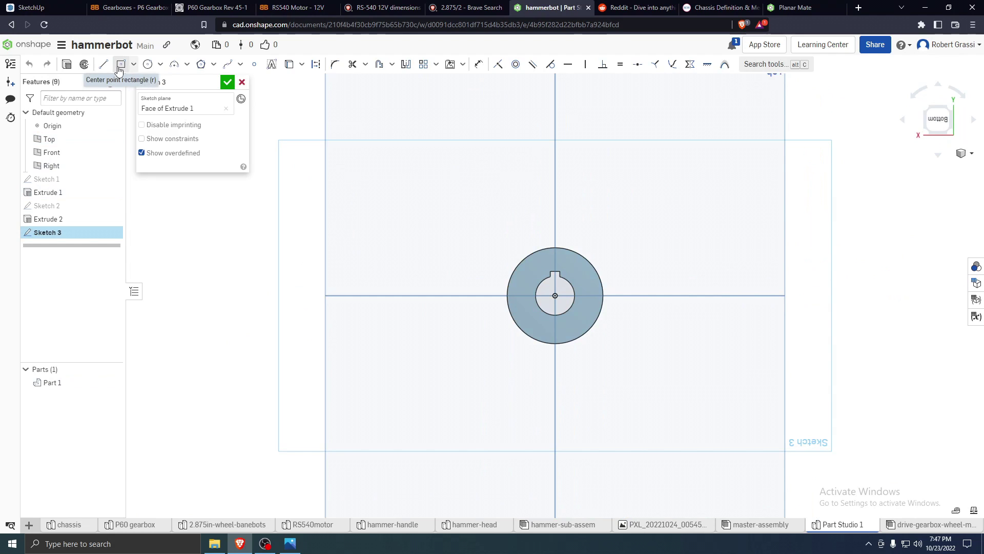
Sketch a tall centre-point rectangle on the bore's centre, about 7.4 in long and roughly as wide as the hub
left_click(119, 69)
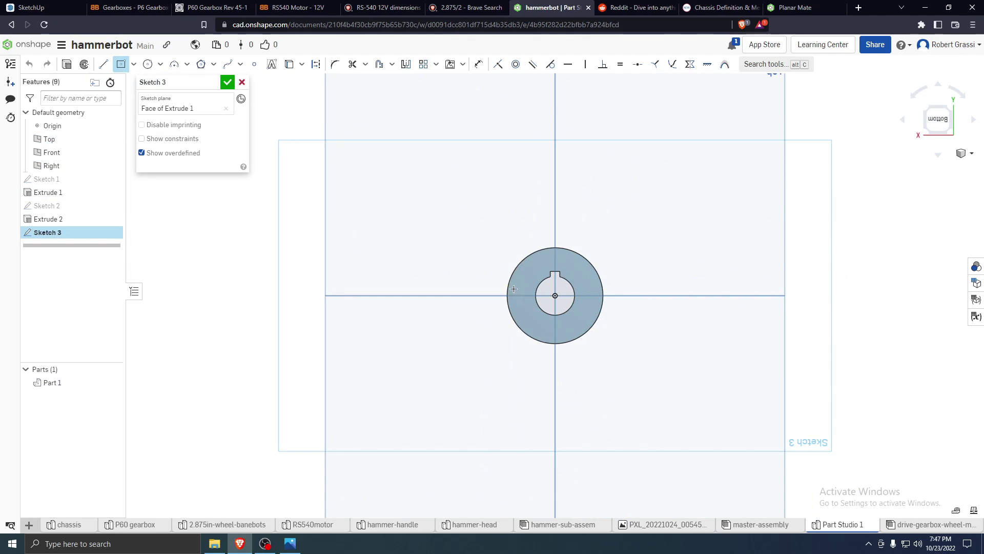
left_click(556, 296)
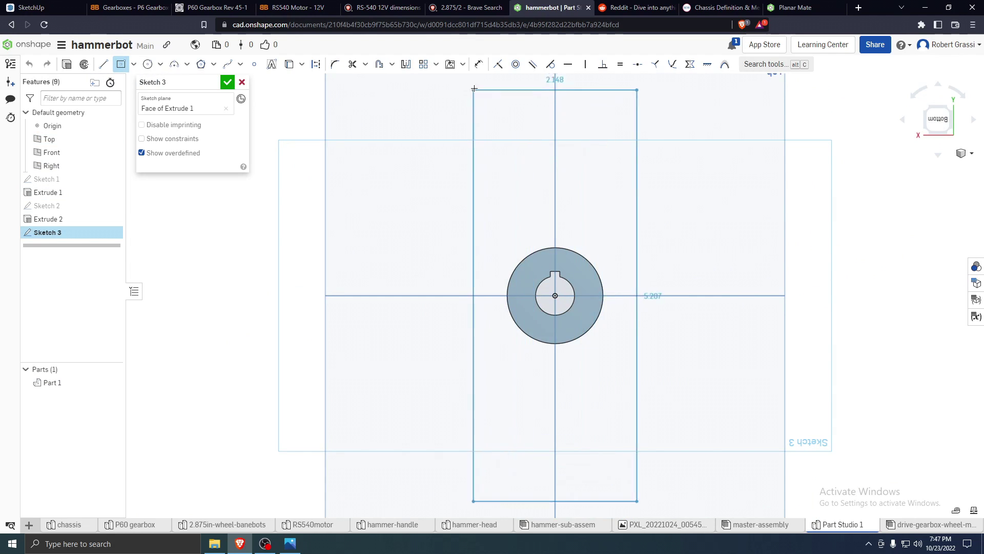
scroll(539, 118, "down", 3)
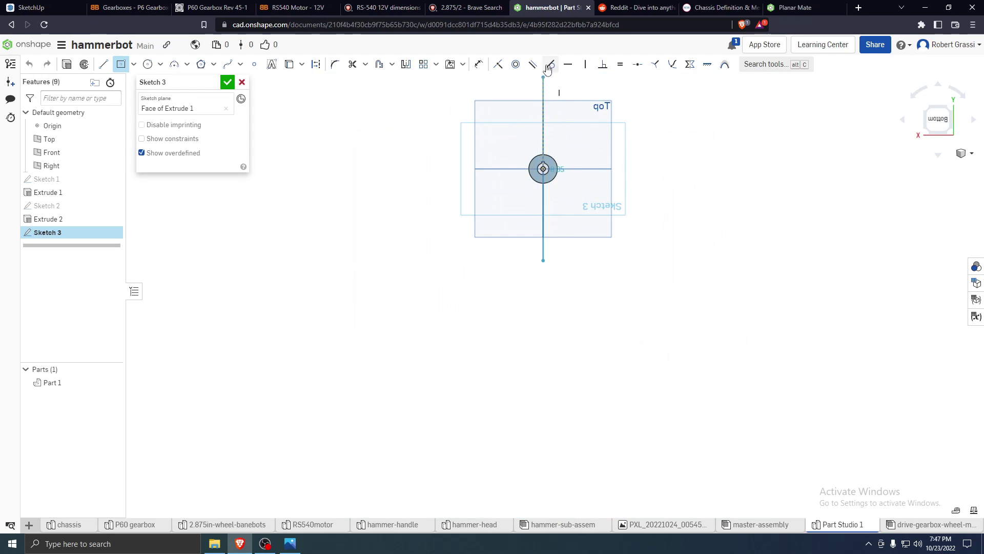
left_click(529, 85)
key("Escape")
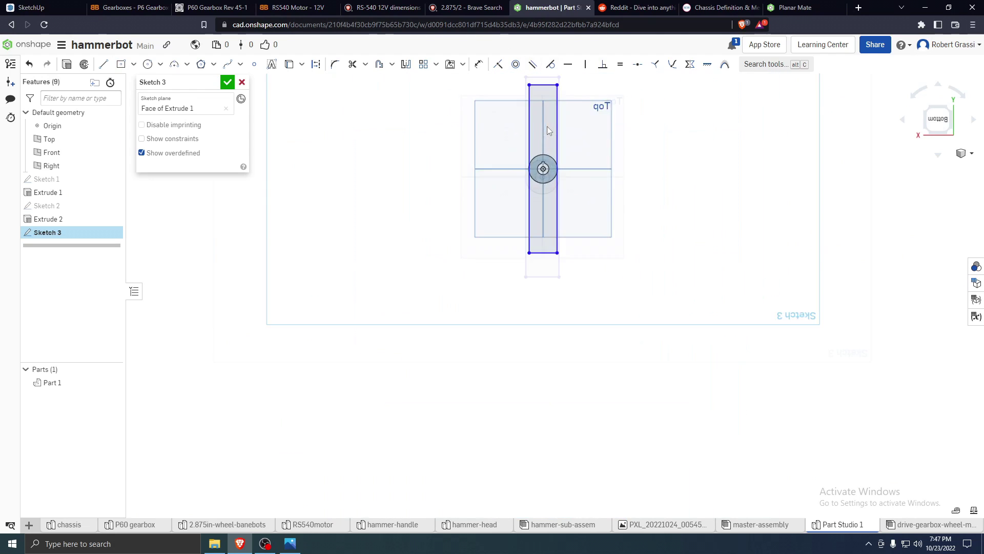
Make the rectangle's long side tangent to the hub's outer circle and project that circle into the sketch
scroll(546, 126, "up", 6)
left_click(589, 197)
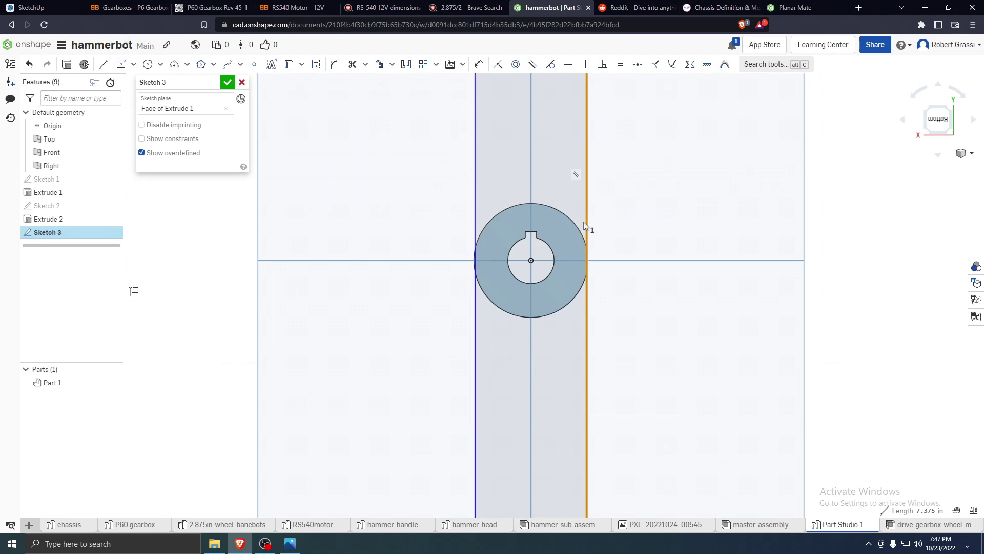
right_click(577, 228)
key("Escape")
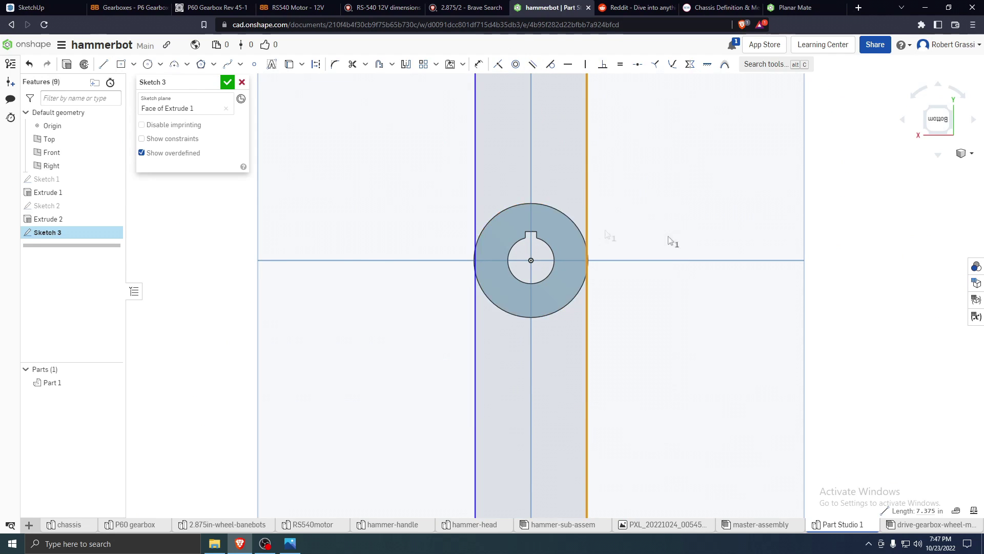
left_click(582, 226)
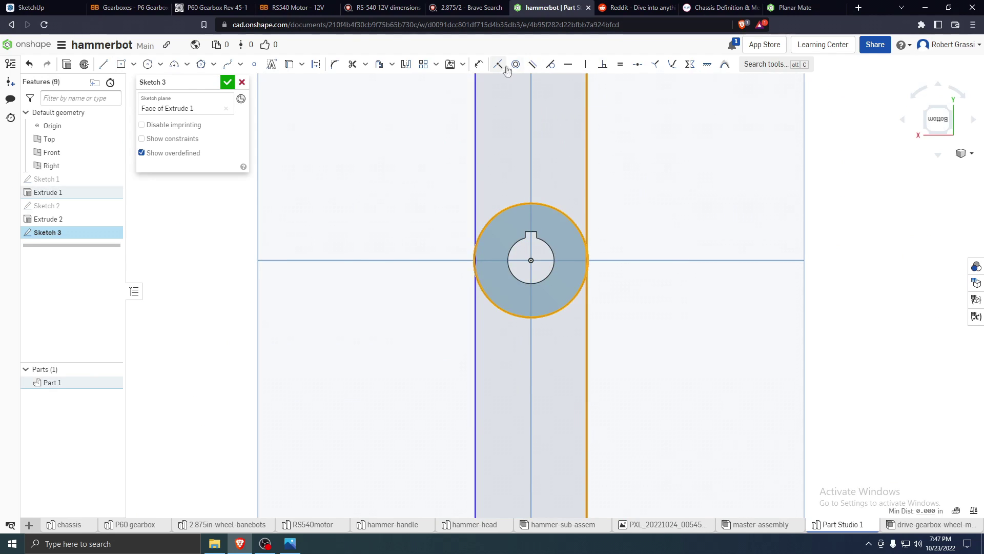
left_click(545, 69)
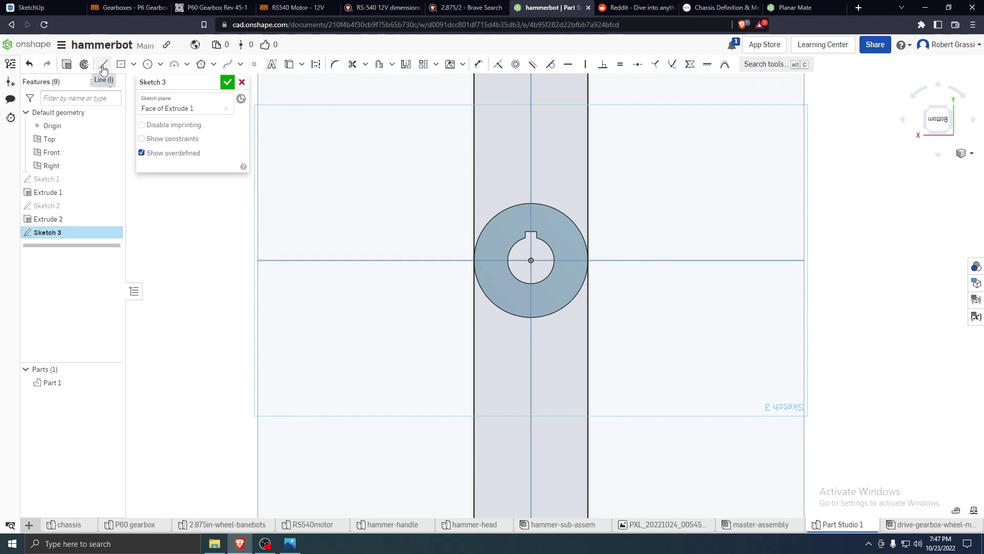
left_click(515, 204)
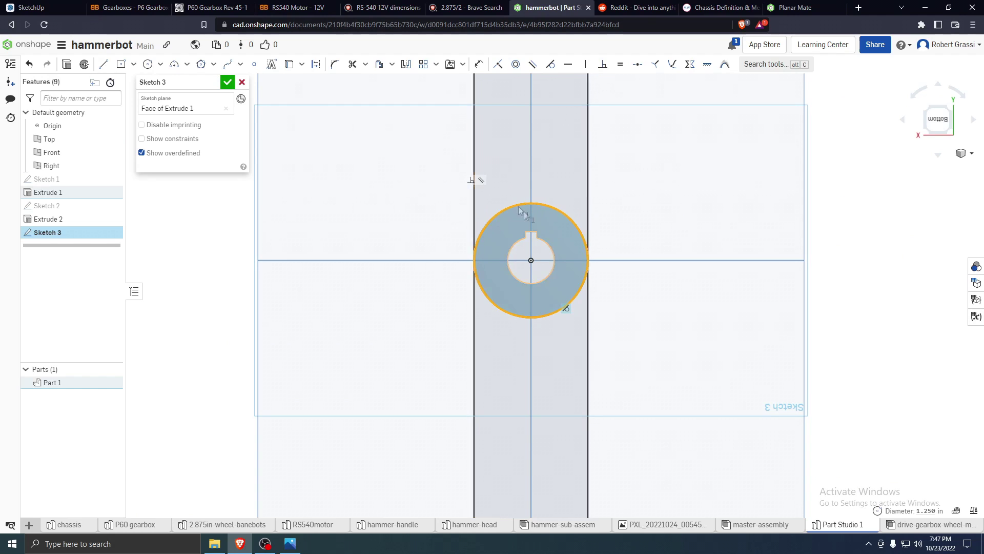
left_click(291, 67)
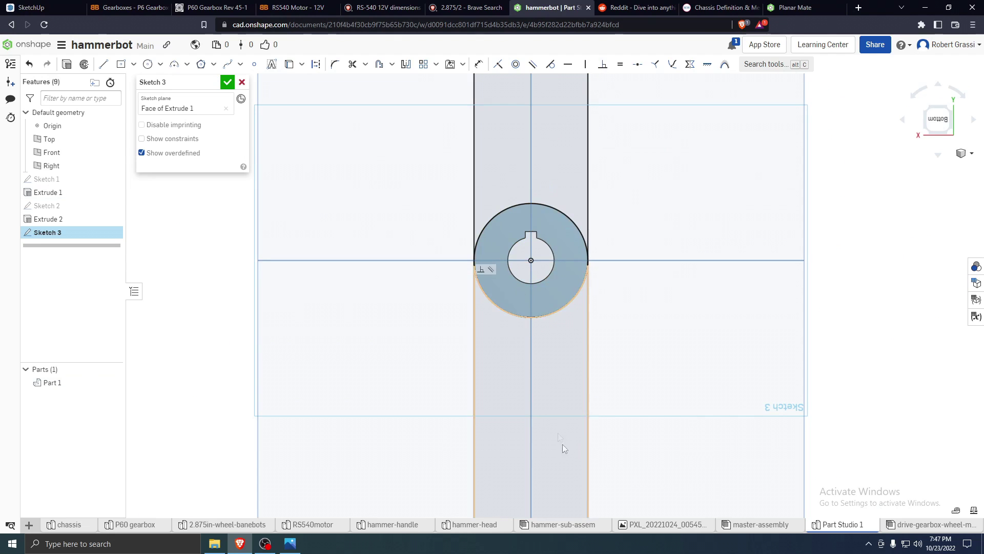
Dimension the distance from the rectangle's upper edge to the hub's outer circle at 3 in
scroll(563, 448, "down", 5)
scroll(625, 402, "up", 4)
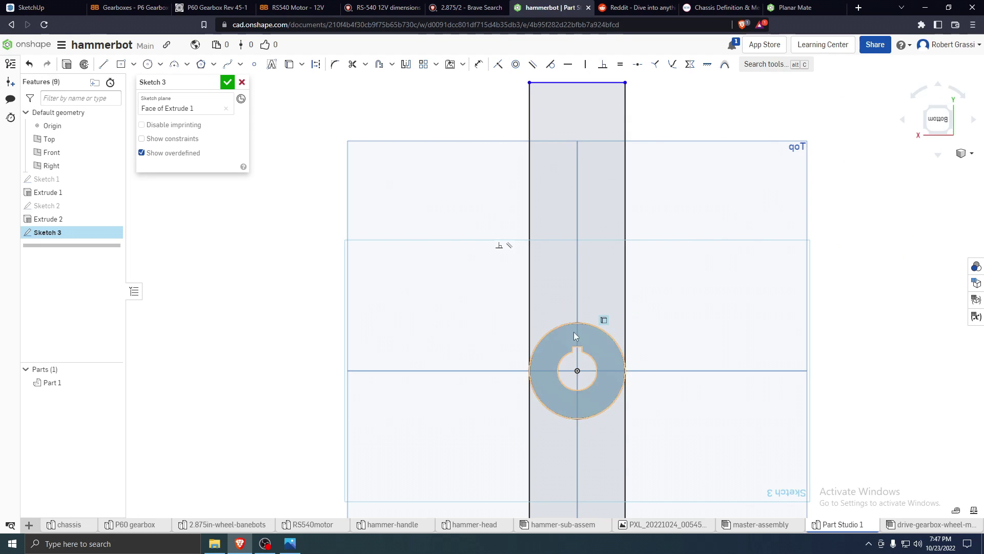
key("s")
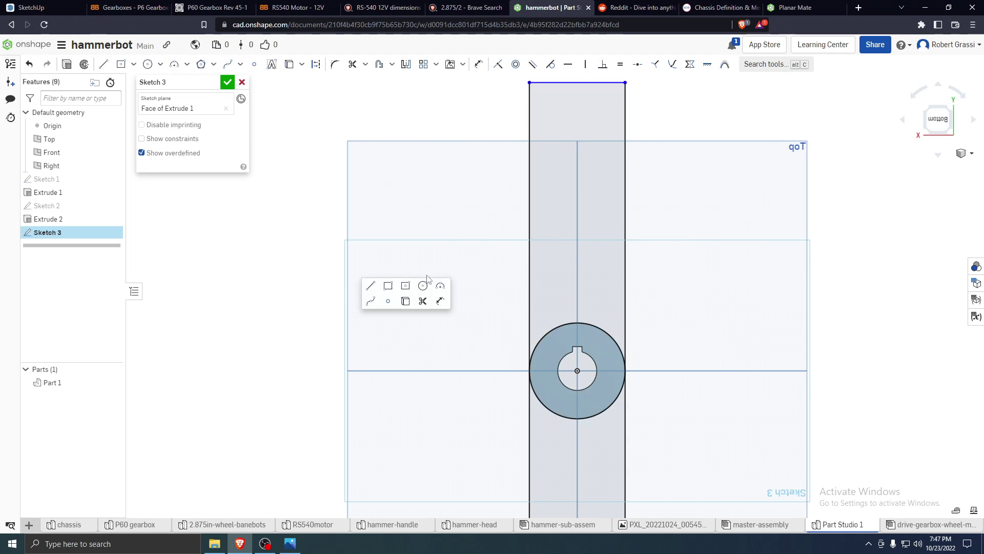
key("u")
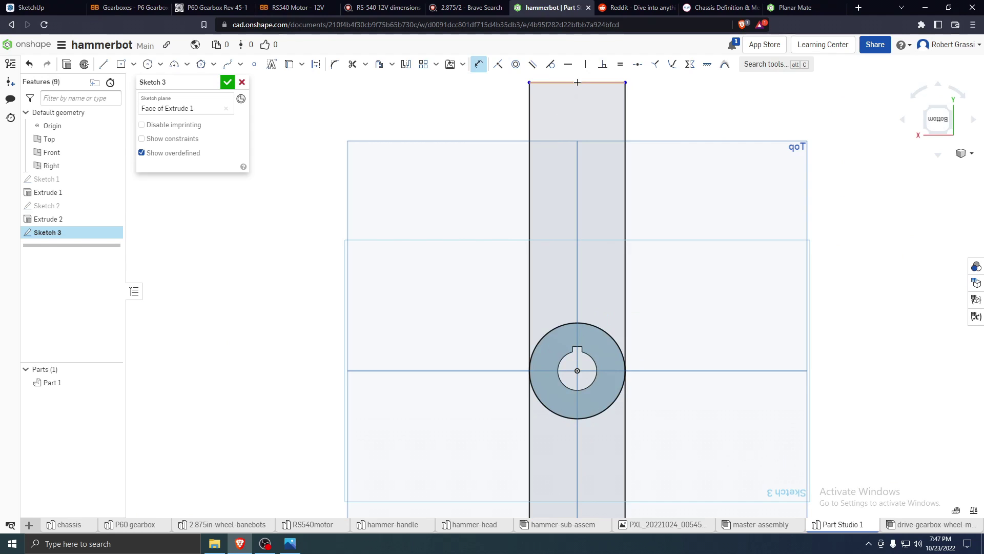
key("Escape")
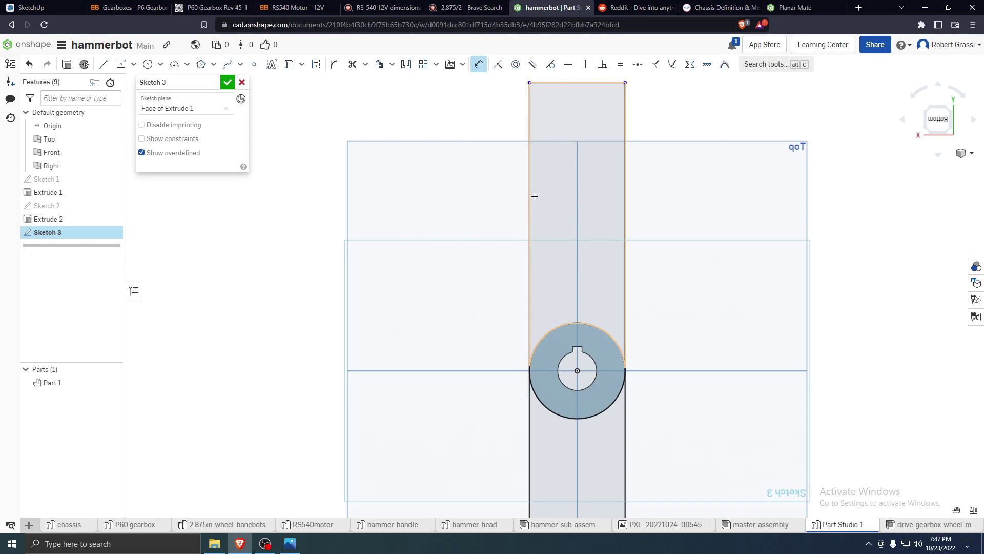
key("u")
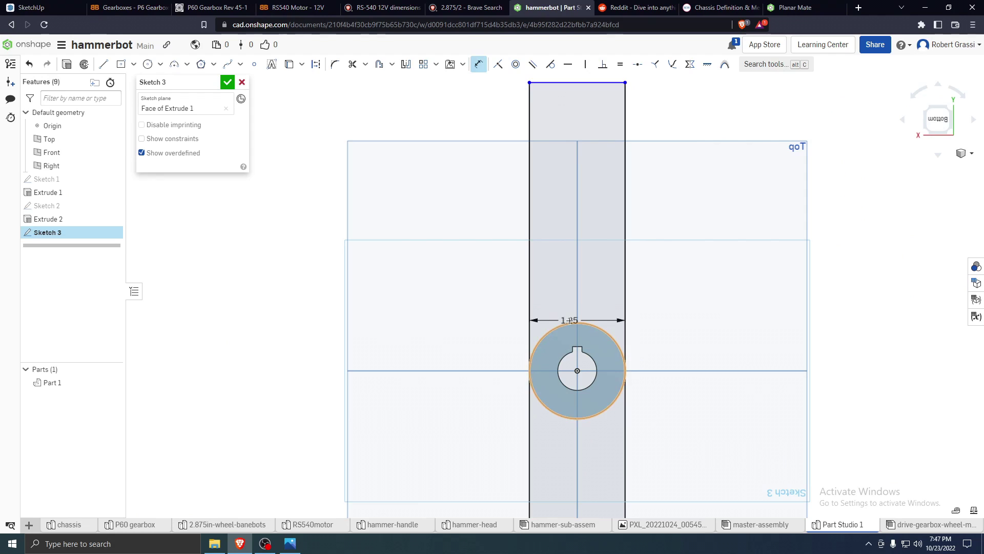
left_click(564, 324)
left_click(279, 274)
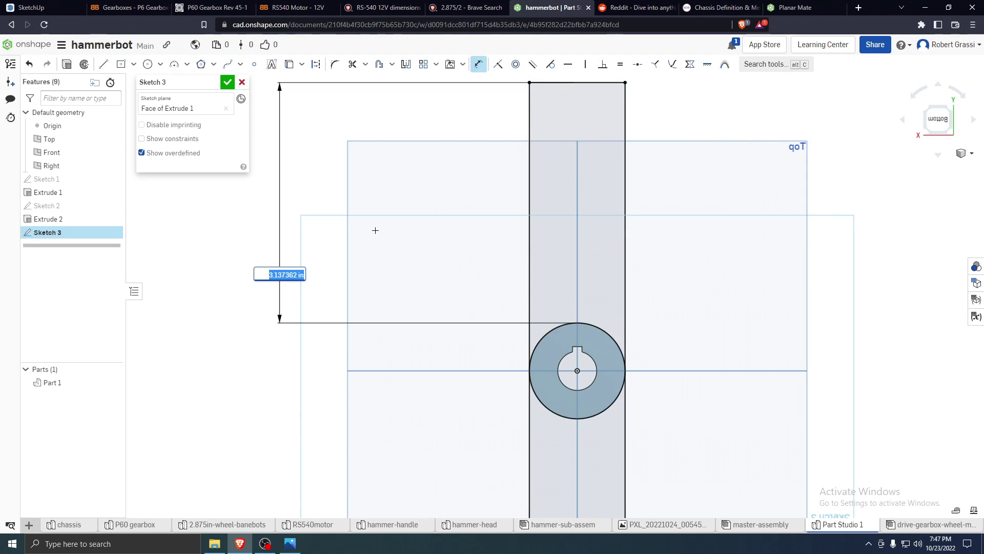
key("Return")
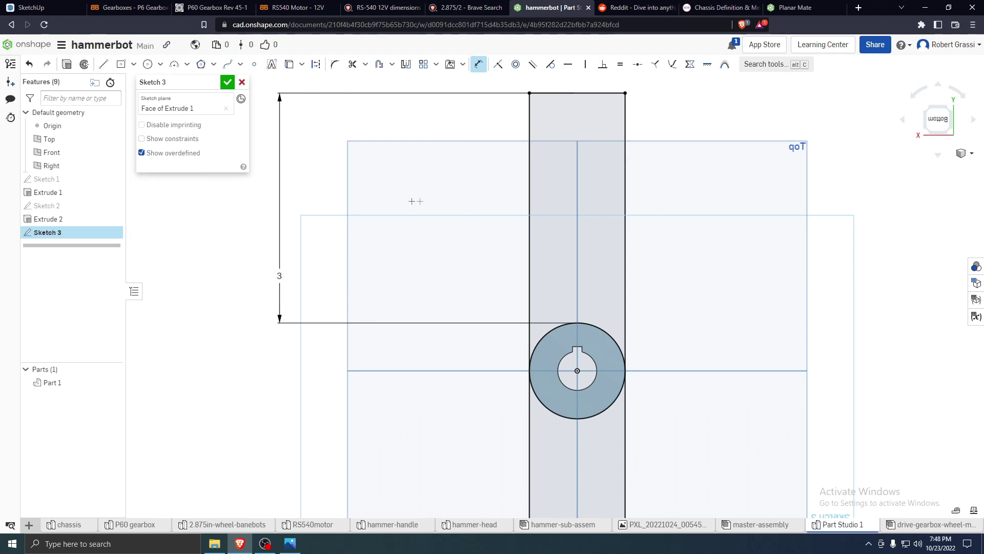
Set the distance between the rectangle's upper edge and the hub circle to 5 in and accept the sketch
double_click(279, 275)
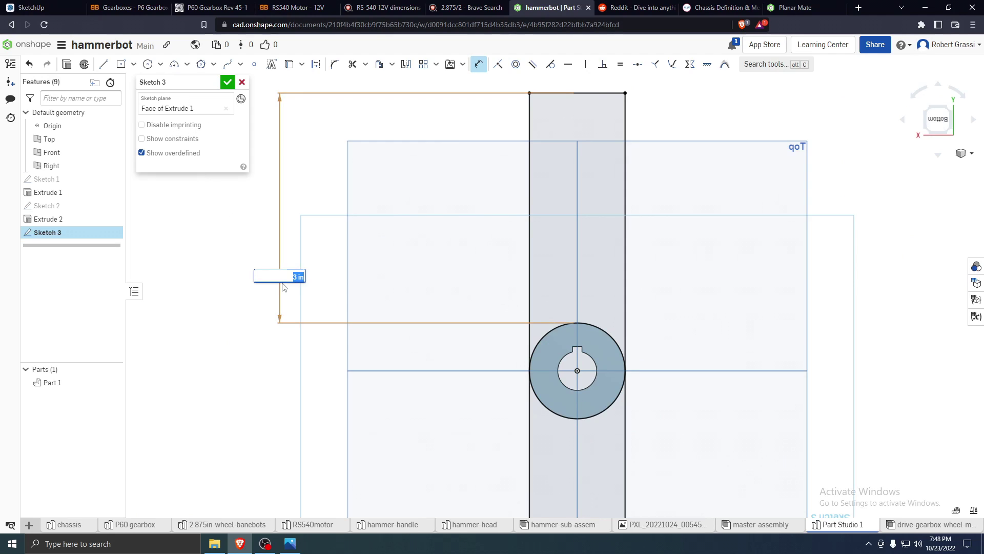
scroll(794, 375, "down", 6)
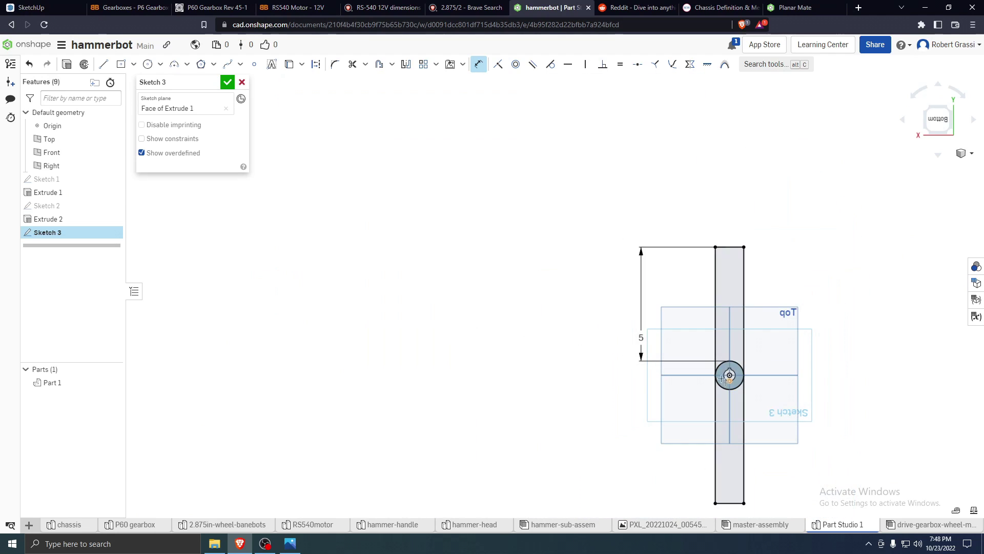
left_click(230, 85)
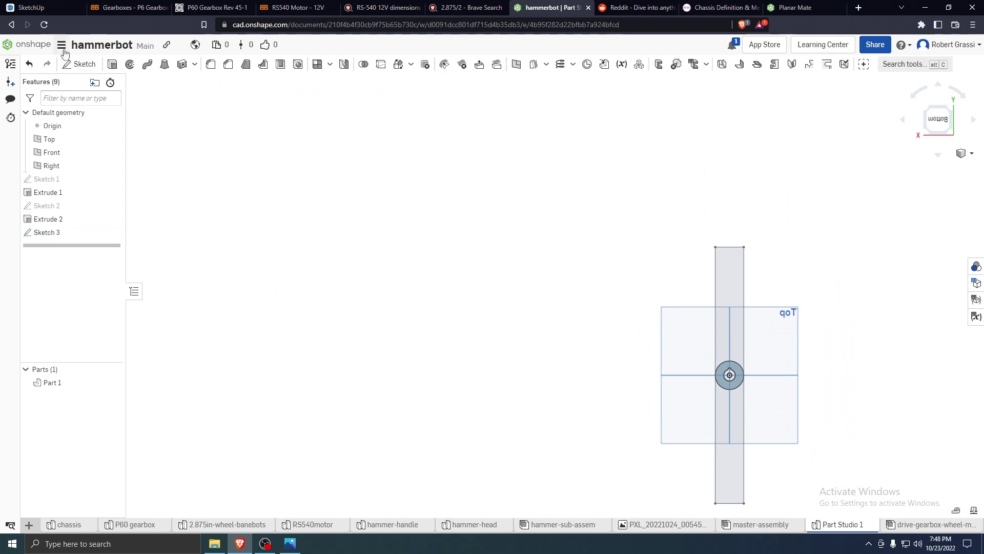
Start extruding the sketch region above the hub circle and flip the direction so it runs along the hub
left_click(111, 64)
scroll(805, 405, "up", 4)
left_click(614, 221)
right_click_drag(594, 328, 641, 365)
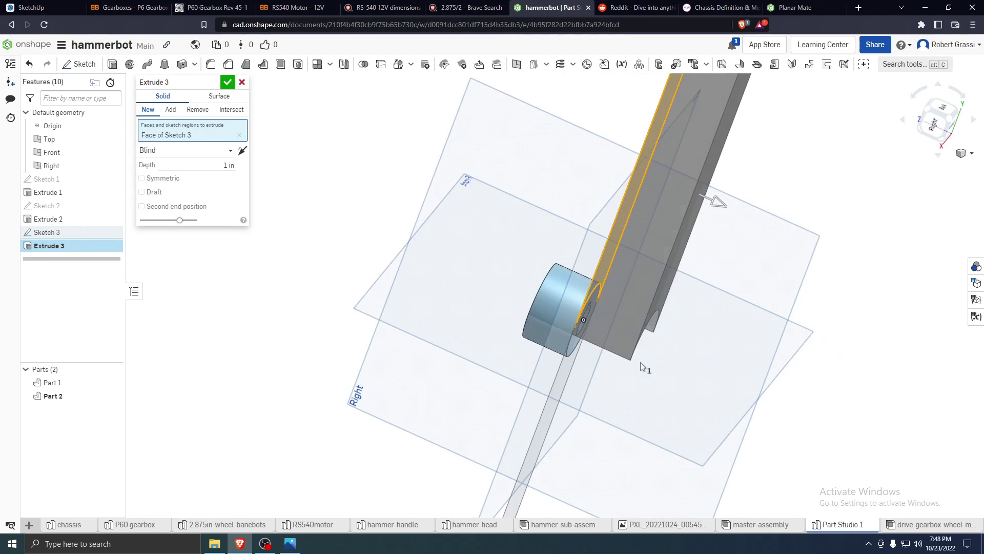
left_click(242, 152)
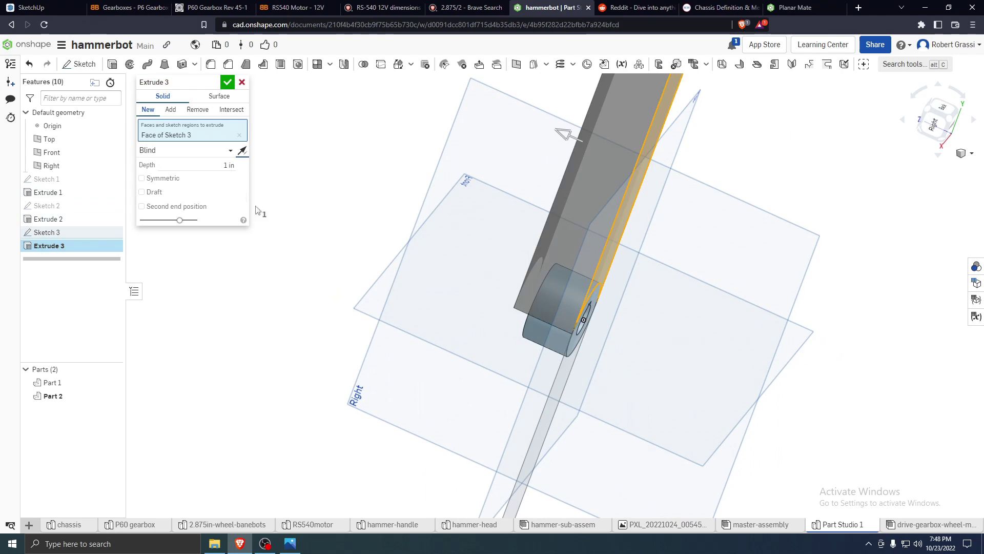
End the arm's extrusion up to the hub's opposite flat face, adding it to the hub part, and accept it
left_click(208, 152)
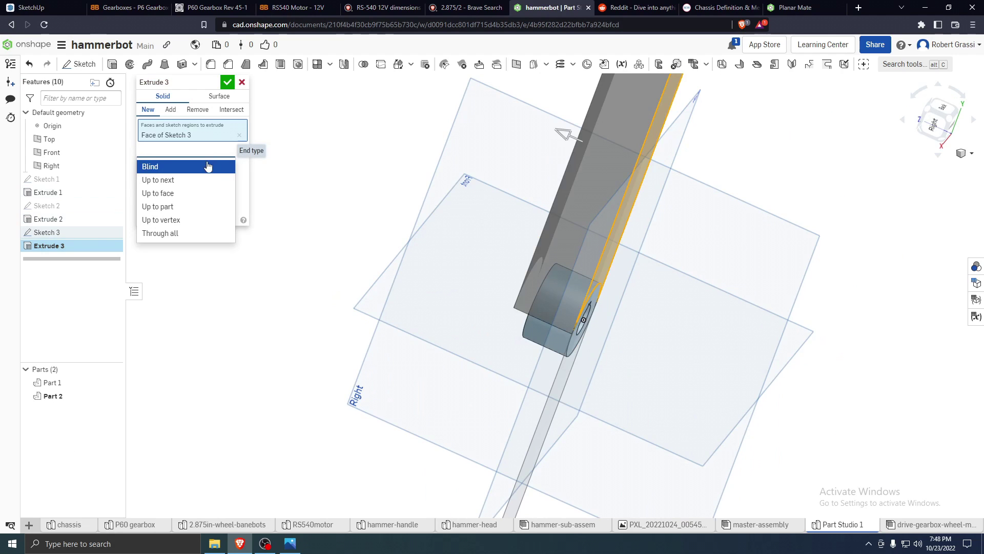
left_click(256, 180)
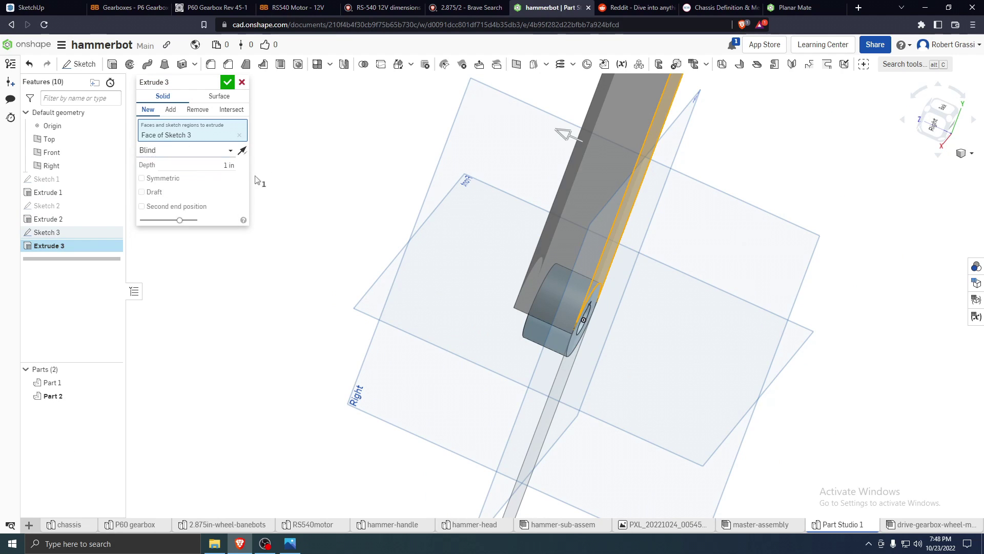
left_click(196, 151)
left_click(164, 190)
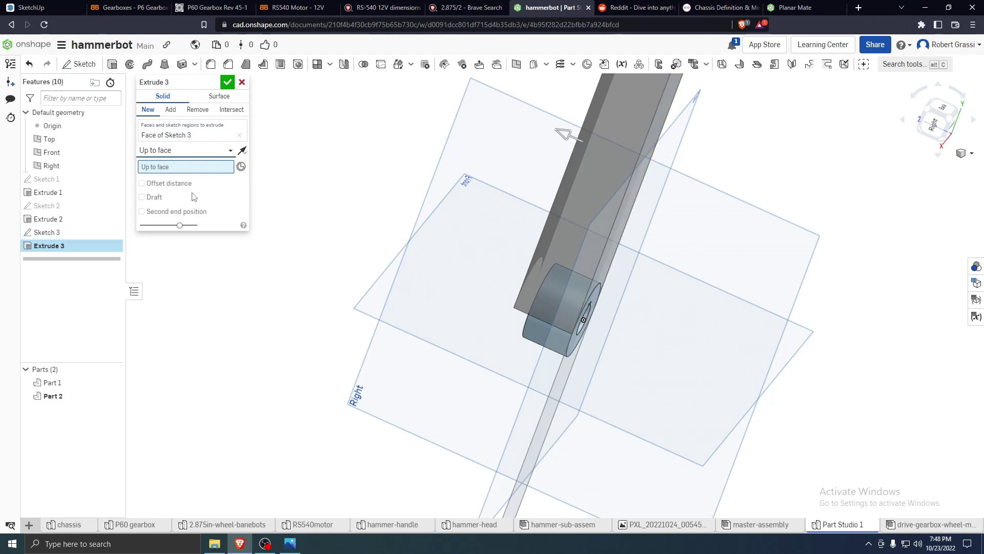
right_click_drag(516, 349, 570, 334)
scroll(570, 335, "up", 8)
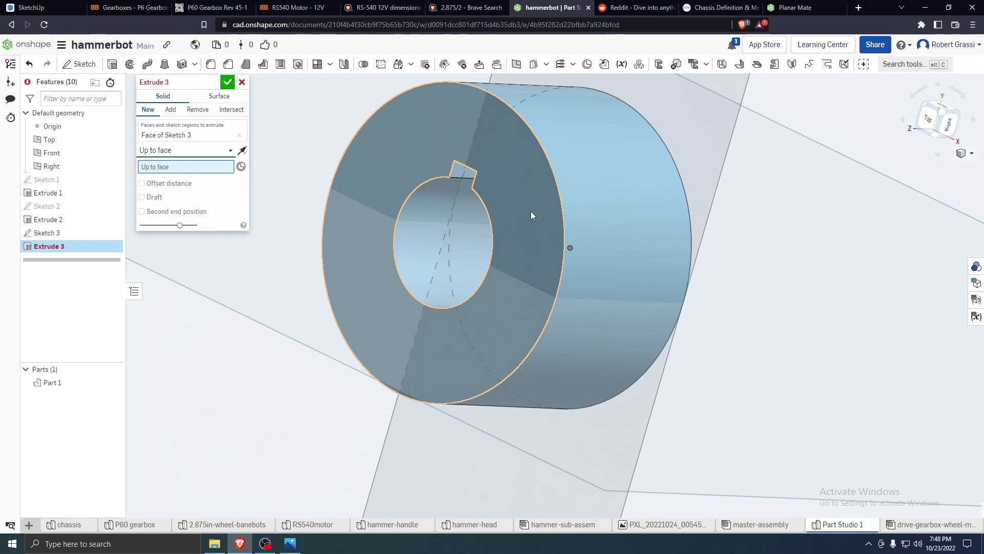
left_click(524, 214)
scroll(524, 214, "down", 7)
right_click_drag(643, 179, 593, 194)
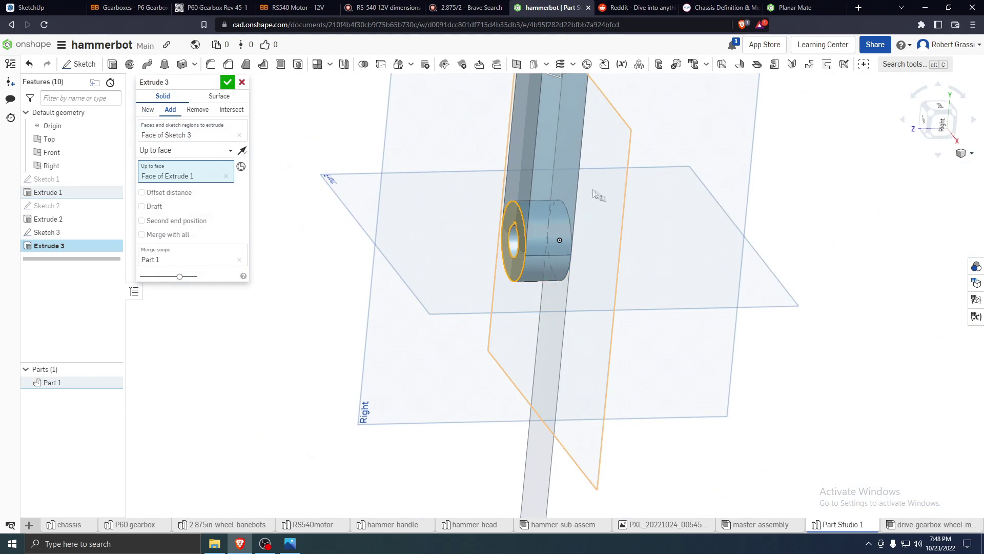
left_click(227, 86)
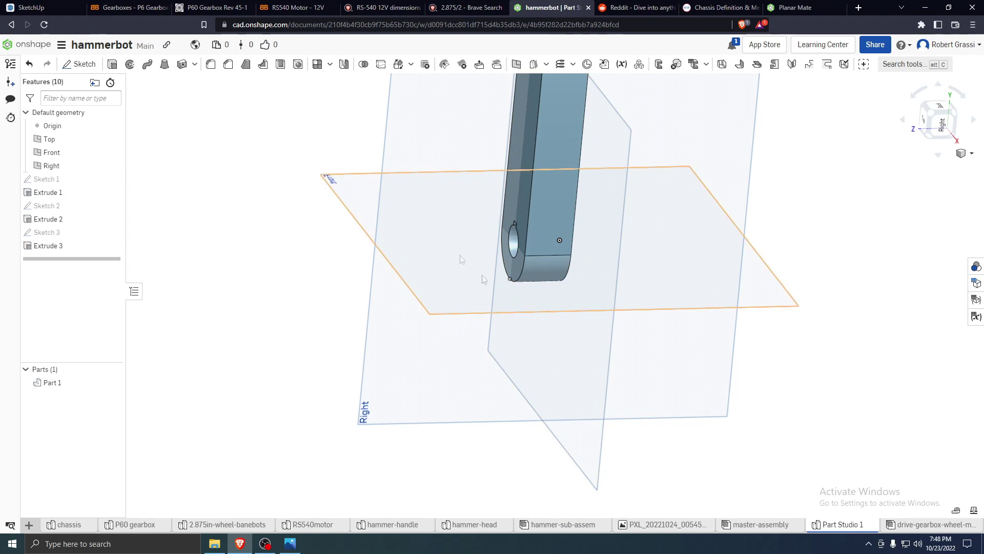
scroll(592, 248, "down", 5)
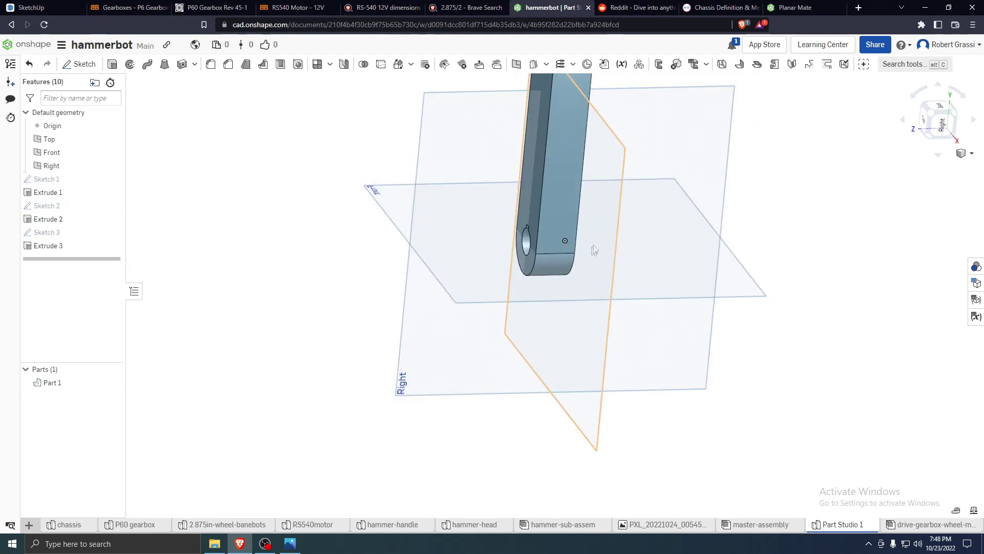
Change the arm's extrusion from ending up to a face to a blind depth of 0.375 in and accept it
right_click_drag(589, 258, 604, 154)
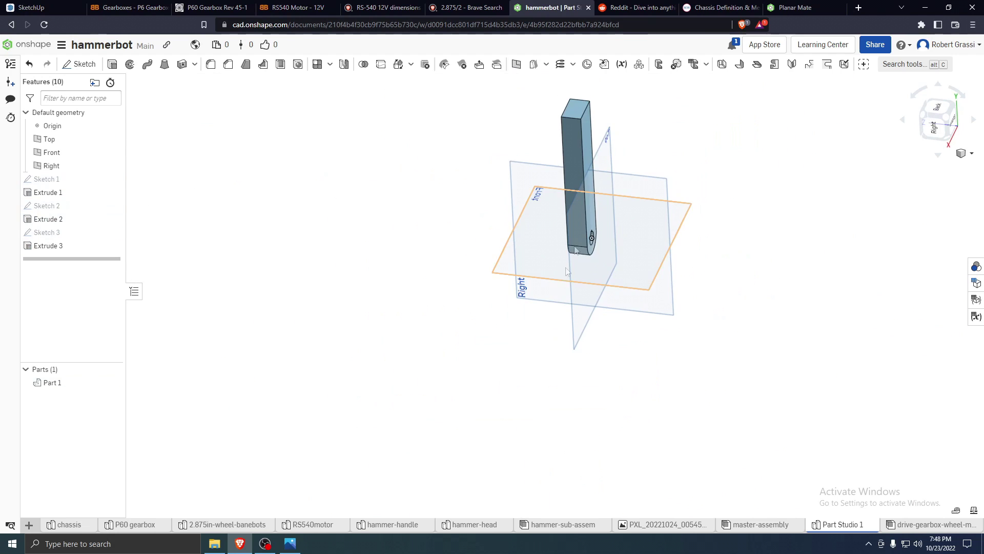
scroll(604, 154, "up", 5)
mouse_move(616, 285)
right_mouse_down()
mouse_move(636, 301)
mouse_move(636, 283)
right_mouse_up()
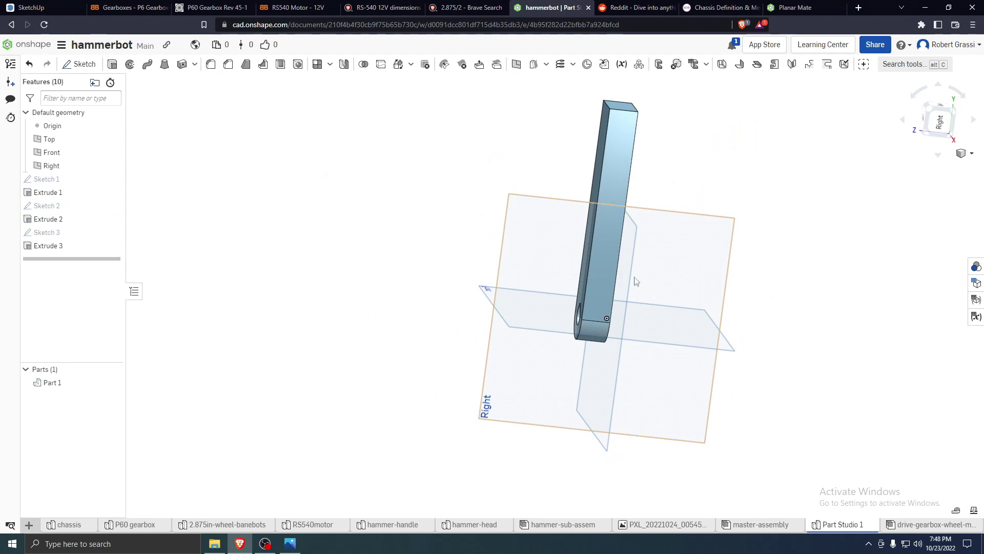
double_click(46, 246)
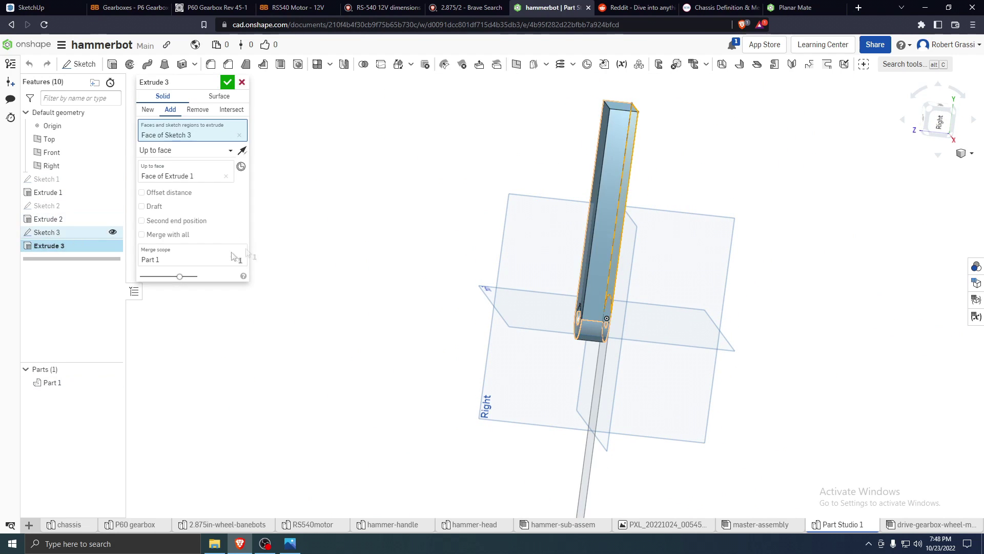
left_click(183, 151)
left_click(198, 166)
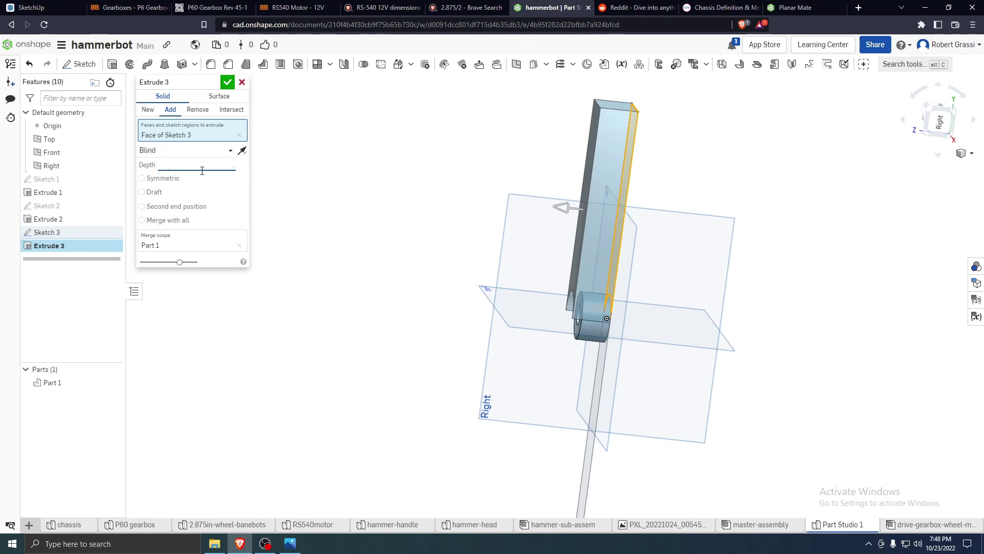
type("375")
key("Return")
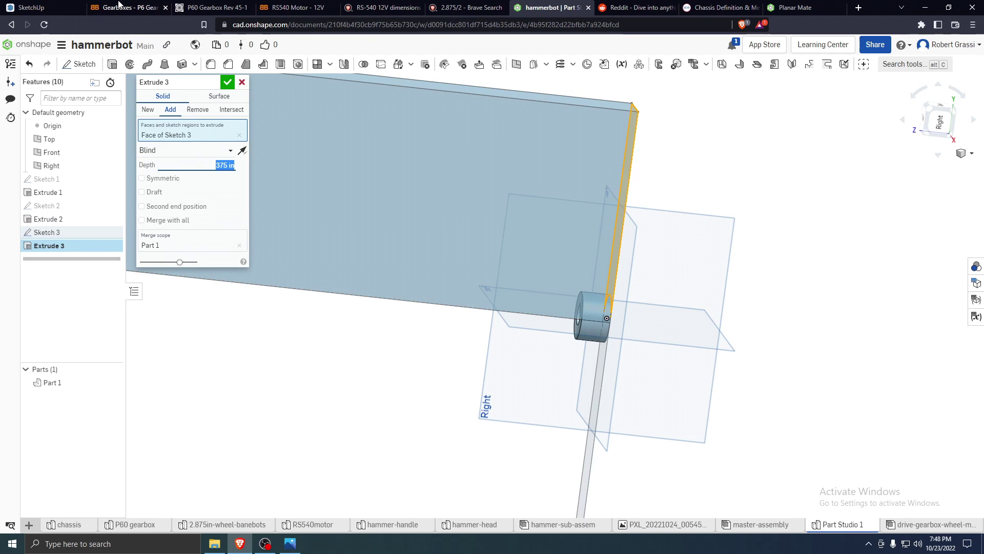
key("BackSpace")
left_click(228, 83)
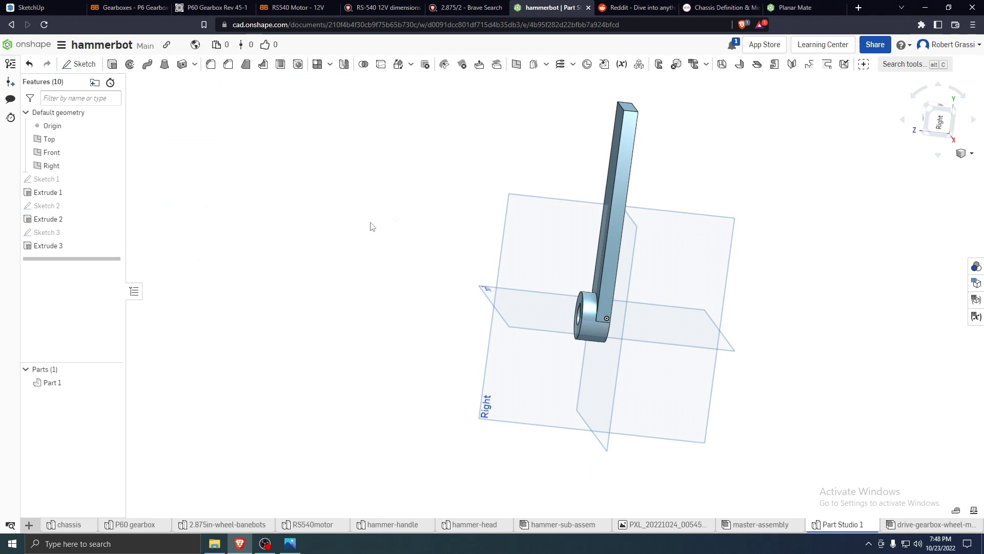
View the arm's large flat face flush with the hub straight on, and start a sketch on it with the rectangle tool
right_click_drag(721, 322, 738, 345)
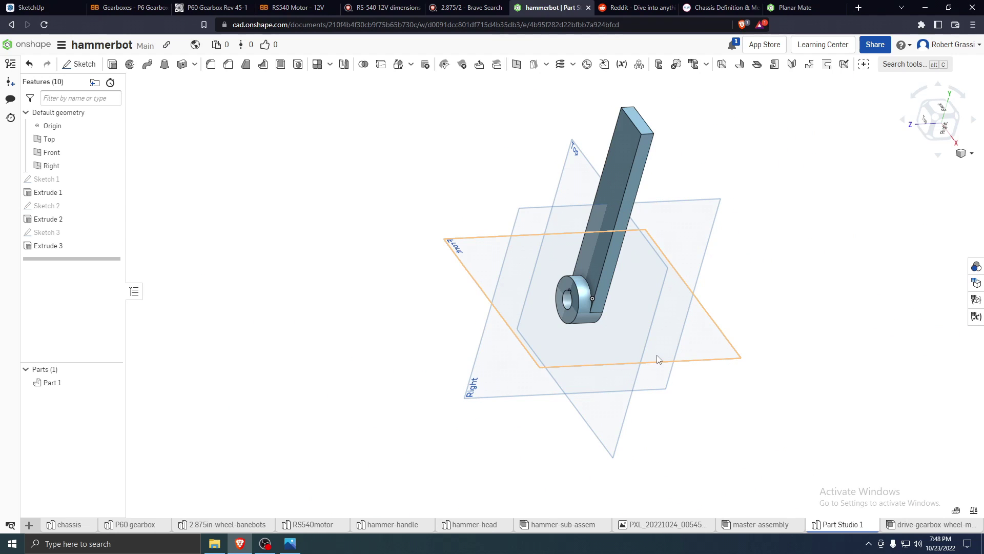
right_click_drag(653, 354, 665, 289)
scroll(665, 289, "down", 5)
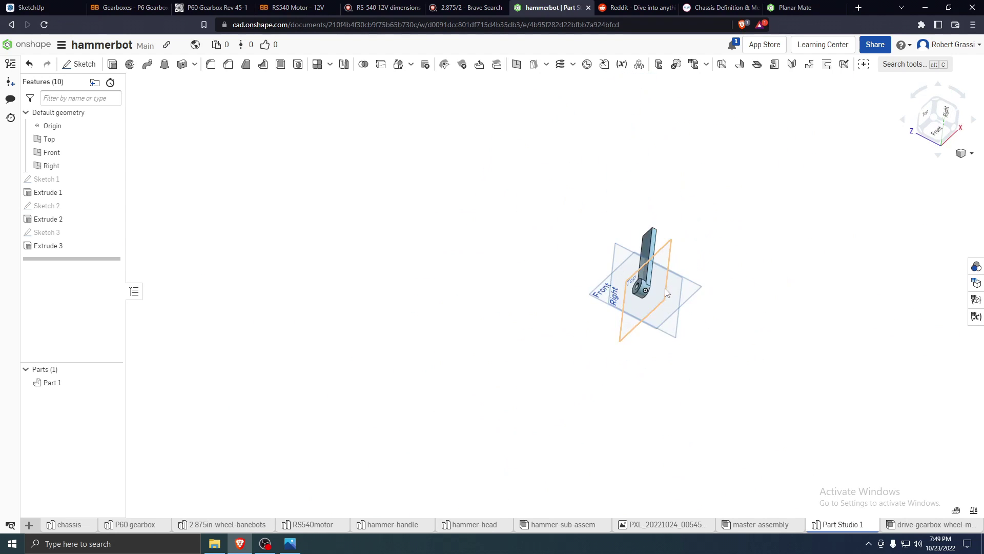
mouse_move(652, 347)
right_mouse_down()
mouse_move(625, 313)
mouse_move(560, 343)
mouse_move(633, 333)
mouse_move(635, 356)
right_mouse_up()
scroll(635, 356, "up", 4)
right_click_drag(729, 296, 589, 234)
right_click(590, 233)
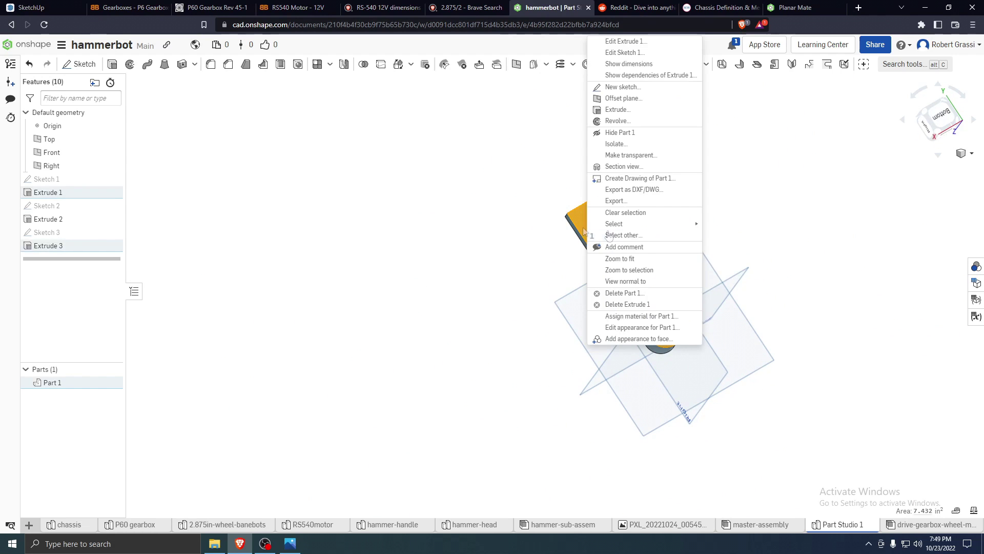
left_click(645, 282)
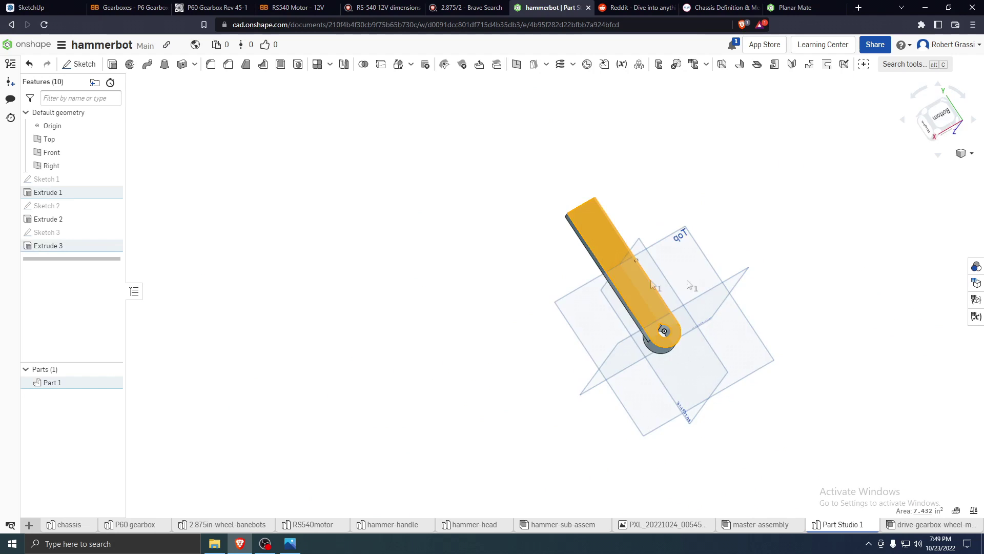
scroll(587, 335, "up", 3)
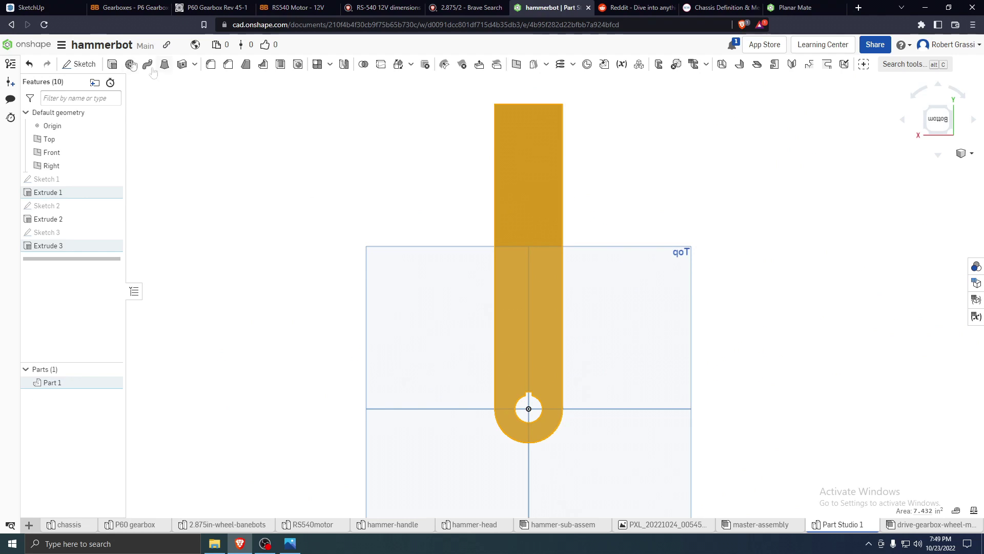
left_click(82, 65)
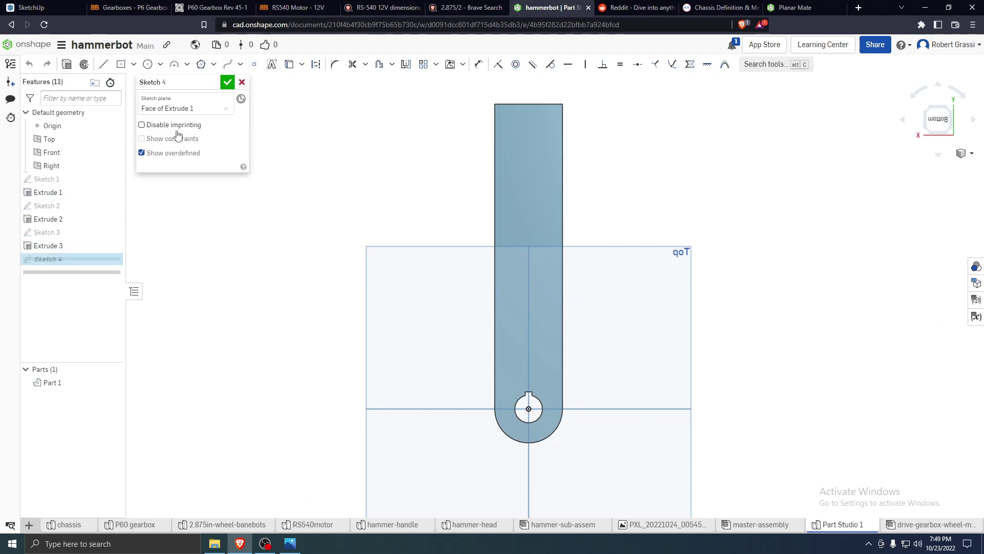
left_click(123, 67)
scroll(466, 158, "up", 5)
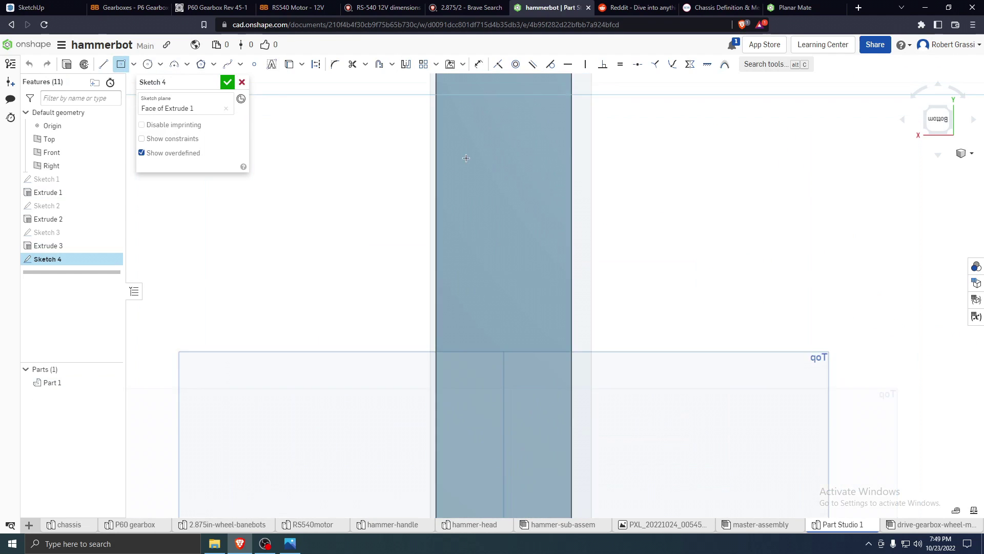
scroll(466, 158, "down", 5)
scroll(520, 154, "up", 4)
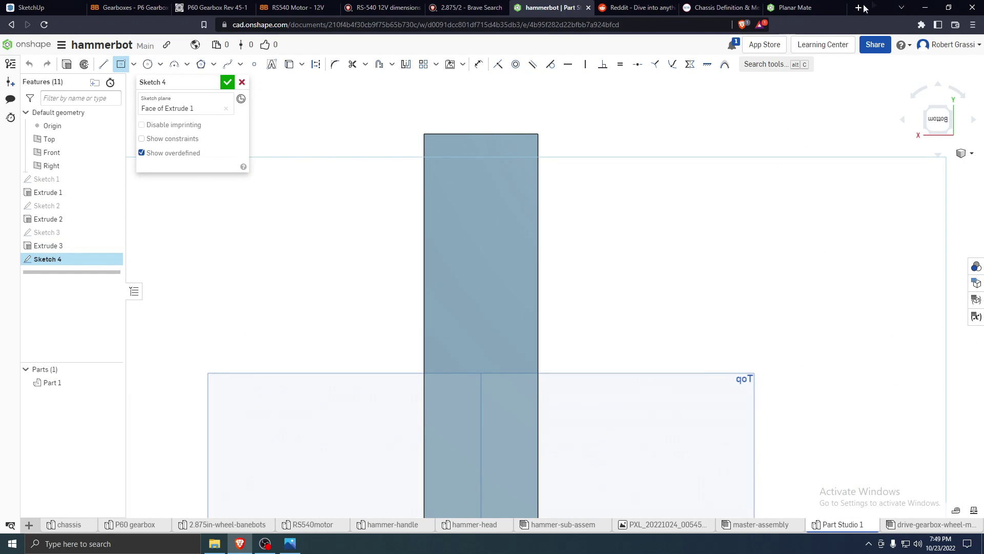
Search the web in a new browser tab for "dimensions of zip ties"
left_click(860, 8)
type("dimensions ")
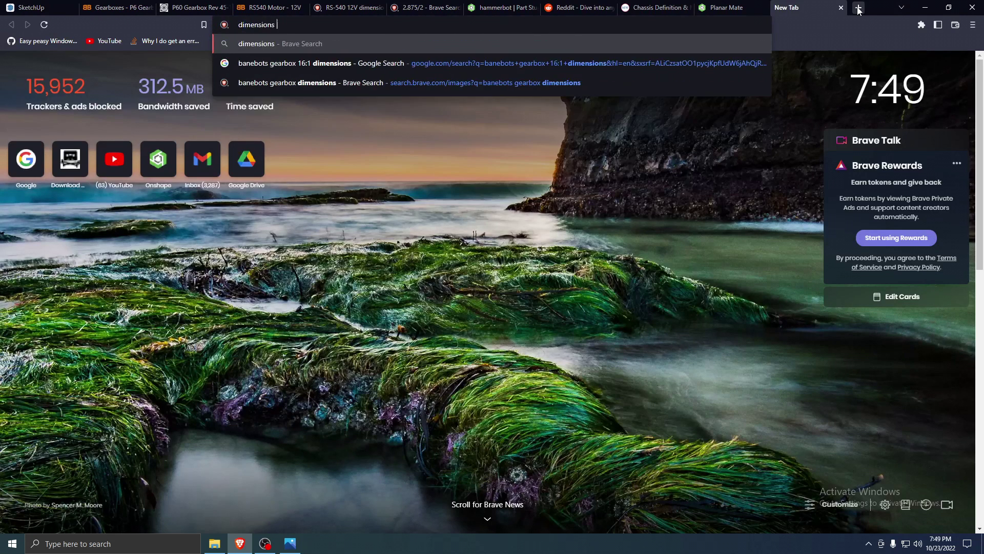
type("of zip ties")
key("Return")
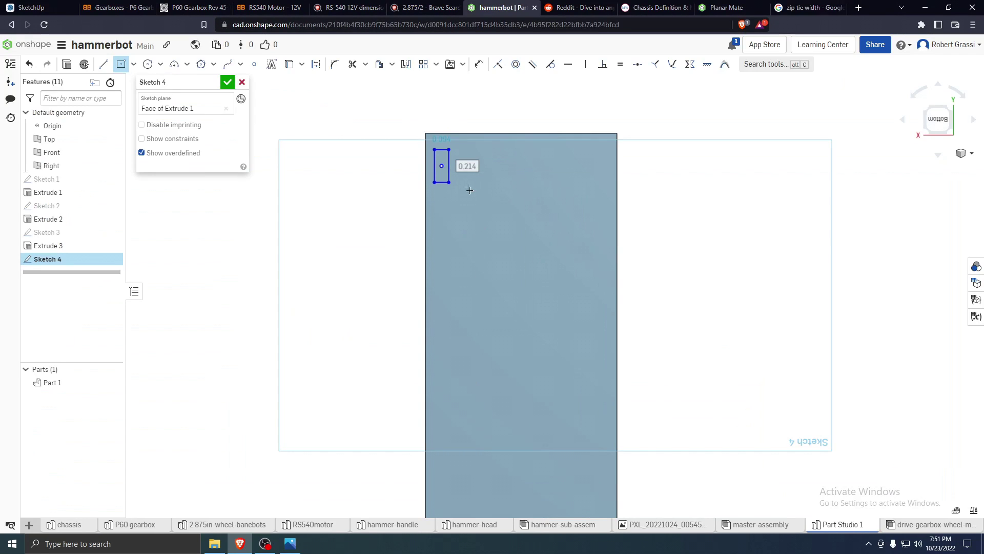
Shift the small sketched rectangle further down the arm and dimension its height at 0.315 in
left_click_drag(442, 203, 445, 207)
key("d")
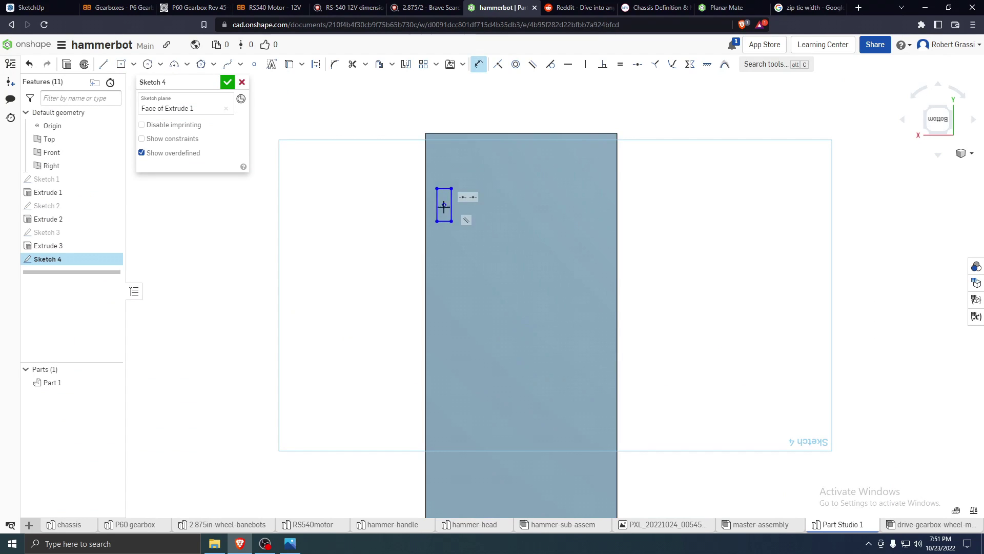
left_click(438, 203)
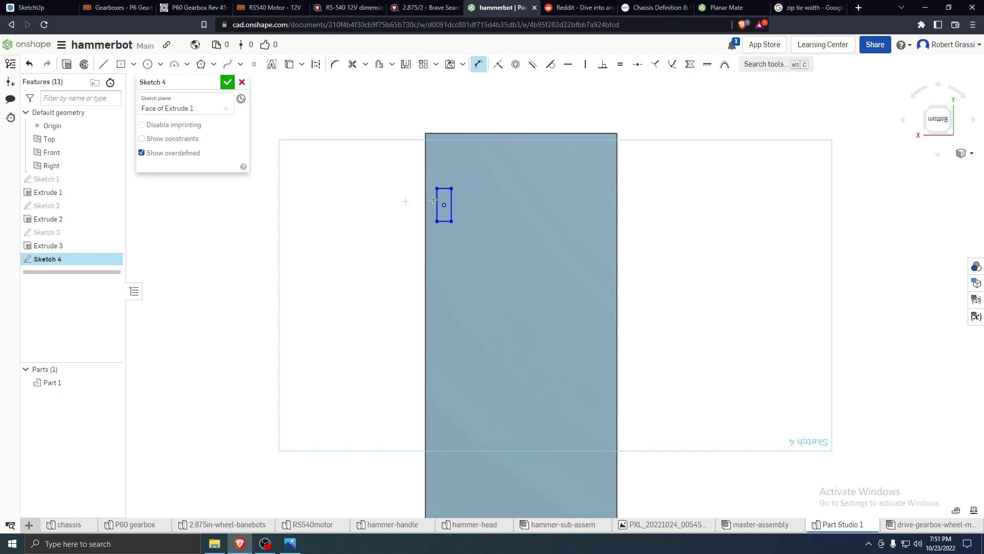
left_click(371, 199)
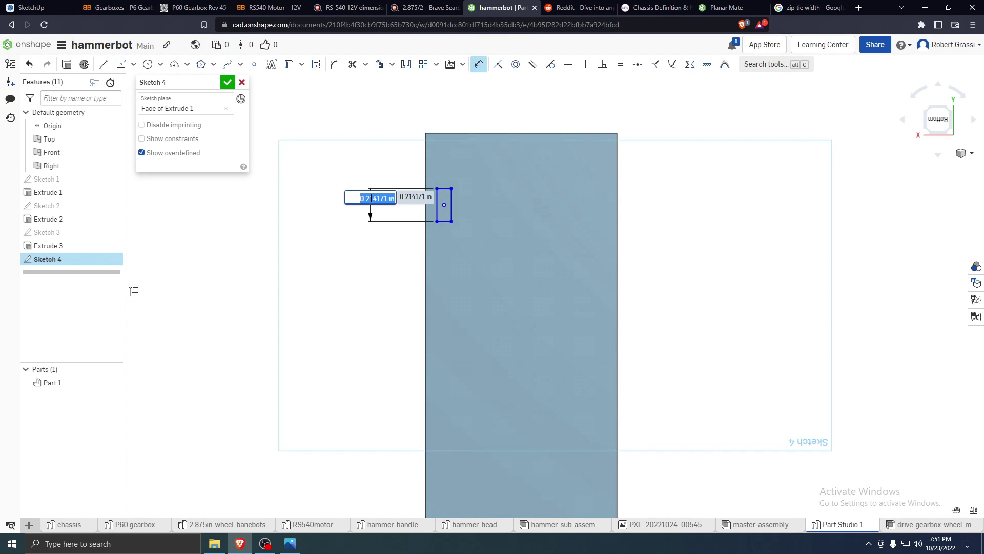
type("0.315")
key("Return")
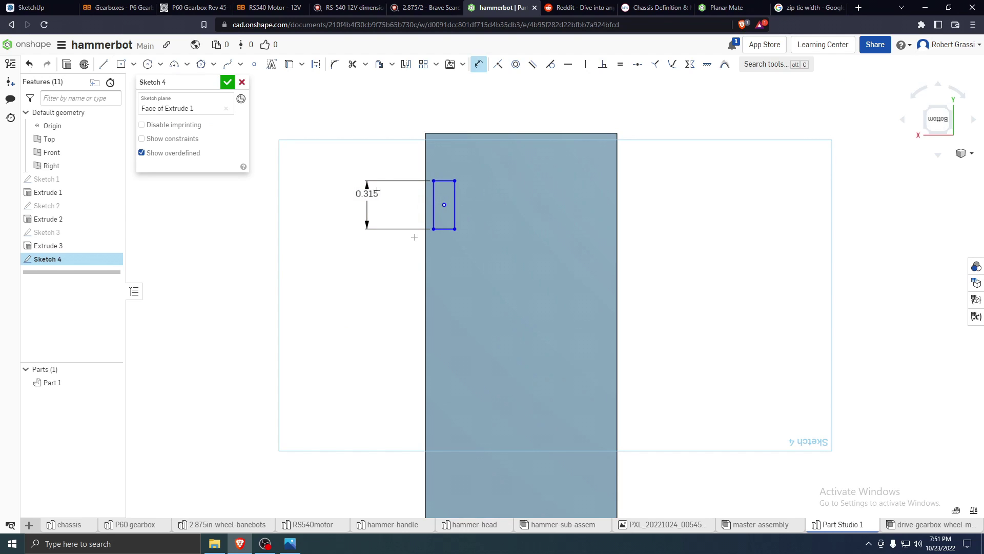
Dimension the small rectangle's width at 2 mm (0.079 in) and leave the dimension tool
left_click(450, 181)
left_click(367, 151)
type("0.079")
key("Return")
key("Escape")
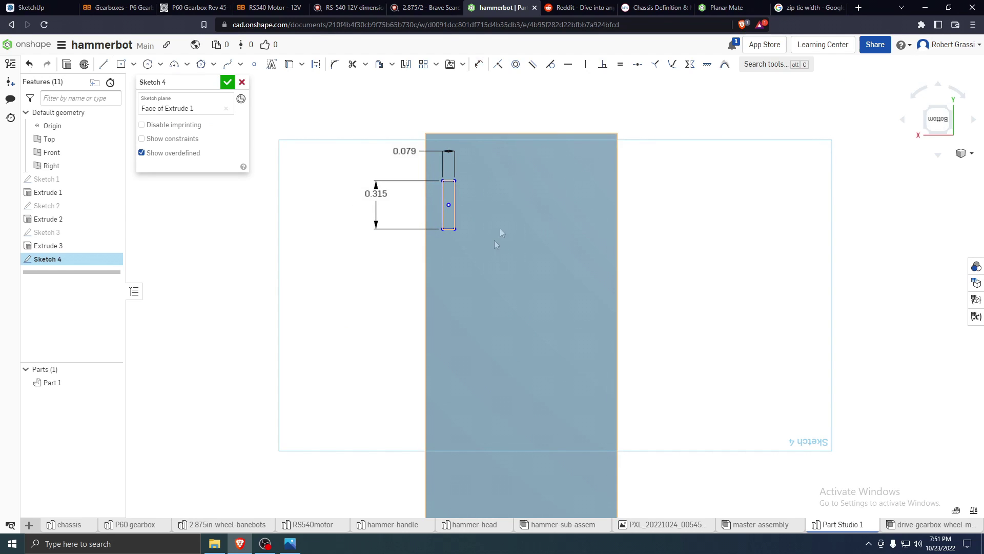
Try changing the rectangle's width and setting its height to 2.5 mm, and undo both changes
double_click(410, 149)
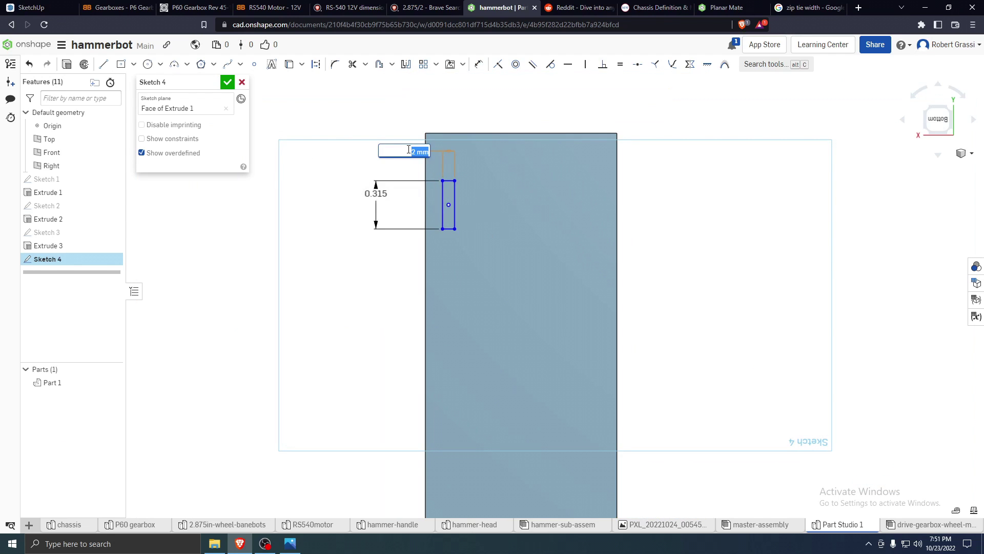
type("3")
key("Return")
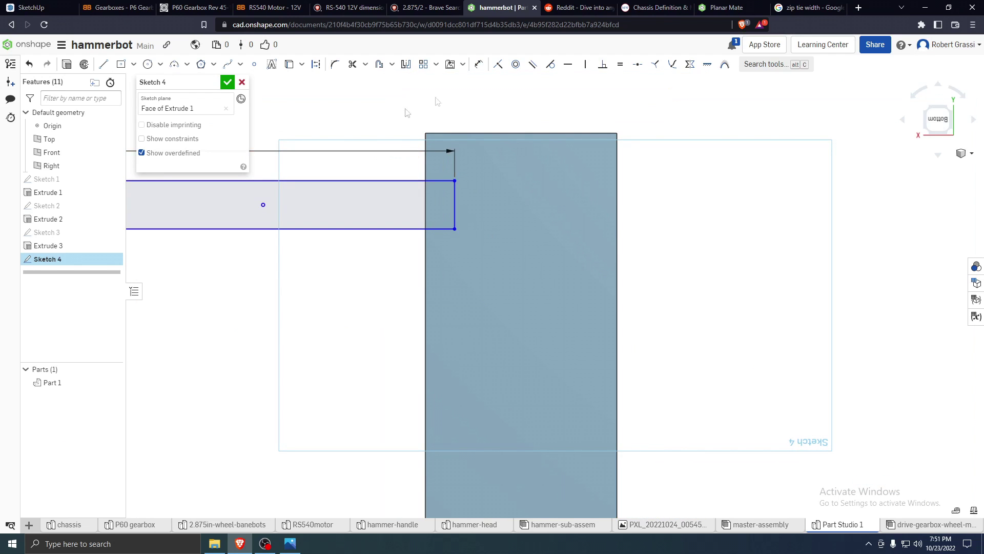
scroll(322, 156, "down", 1)
scroll(321, 156, "down", 2)
double_click(280, 173)
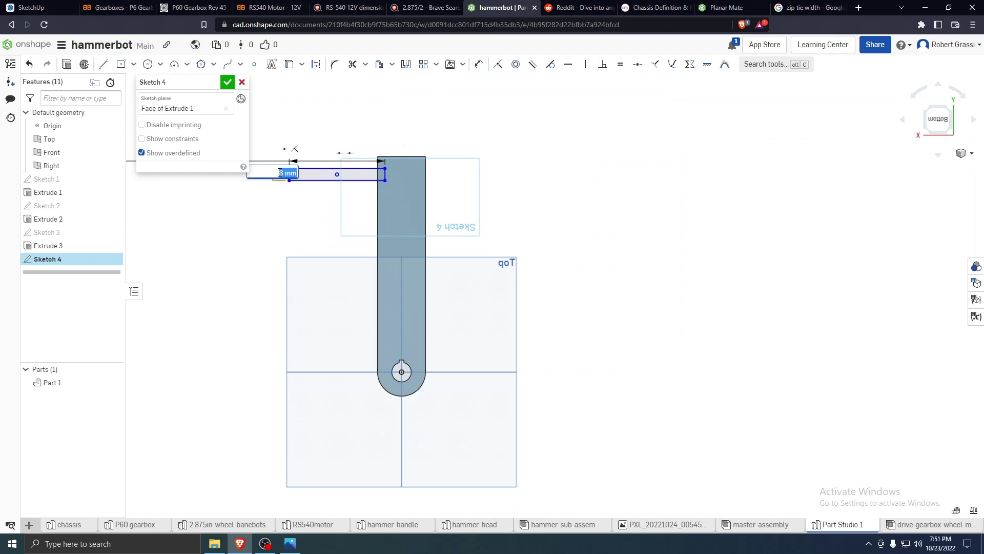
type("2.5")
key("Return")
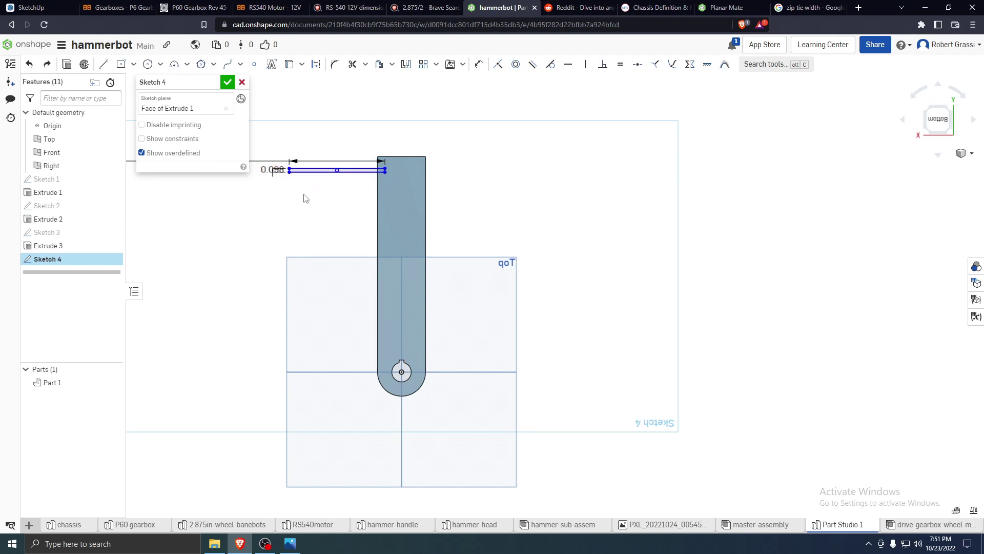
key("ctrl+z")
key("ctrl+z")
Set the small rectangle's width to 2.5 mm (0.098 in)
scroll(398, 177, "up", 6)
scroll(398, 178, "up", 2)
double_click(397, 144)
type("2.5")
key("Return")
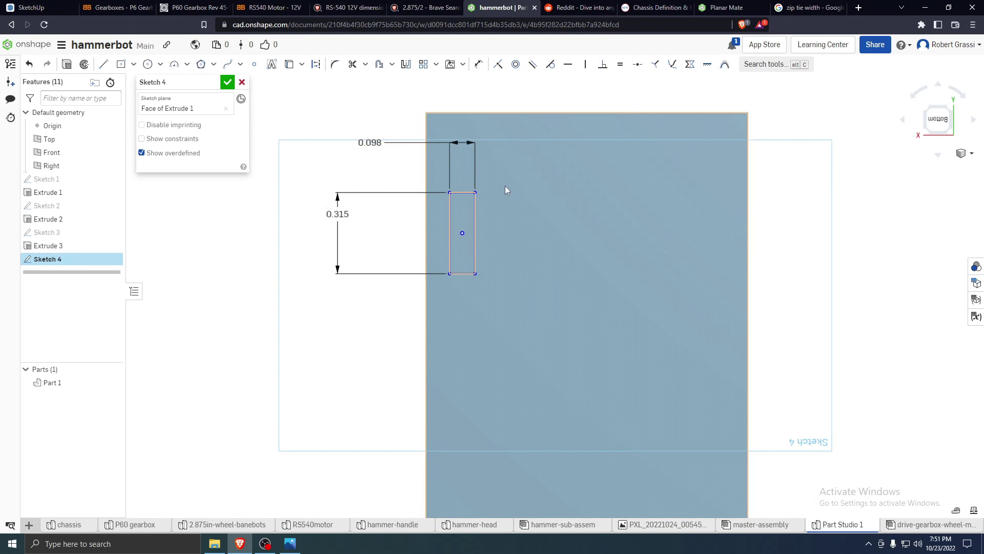
Move the dimensioned rectangle further down the arm and draw a second rectangle beside it, nearer the arm's opposite long edge
scroll(564, 220, "down", 3)
scroll(611, 197, "up", 1)
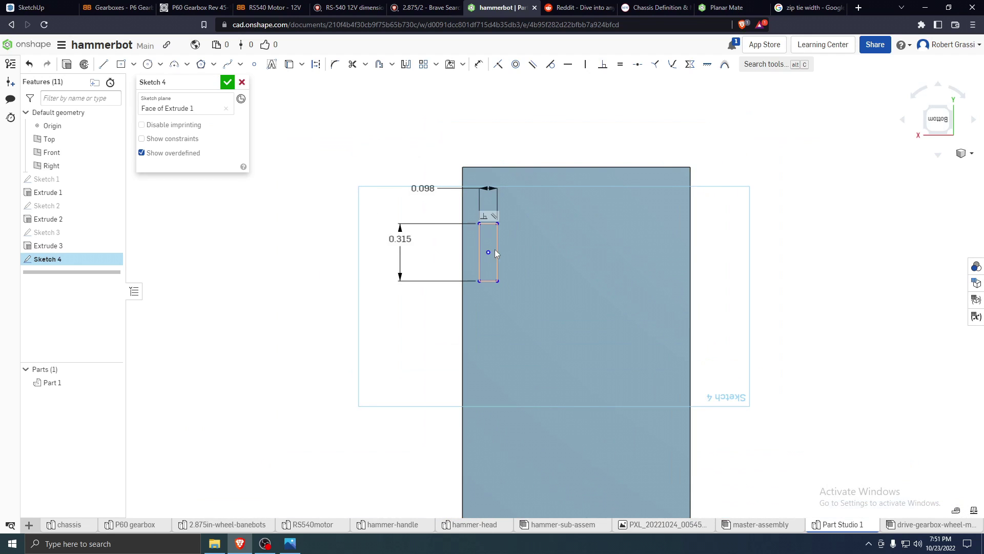
left_click_drag(490, 251, 550, 291)
left_click_drag(490, 273, 491, 273)
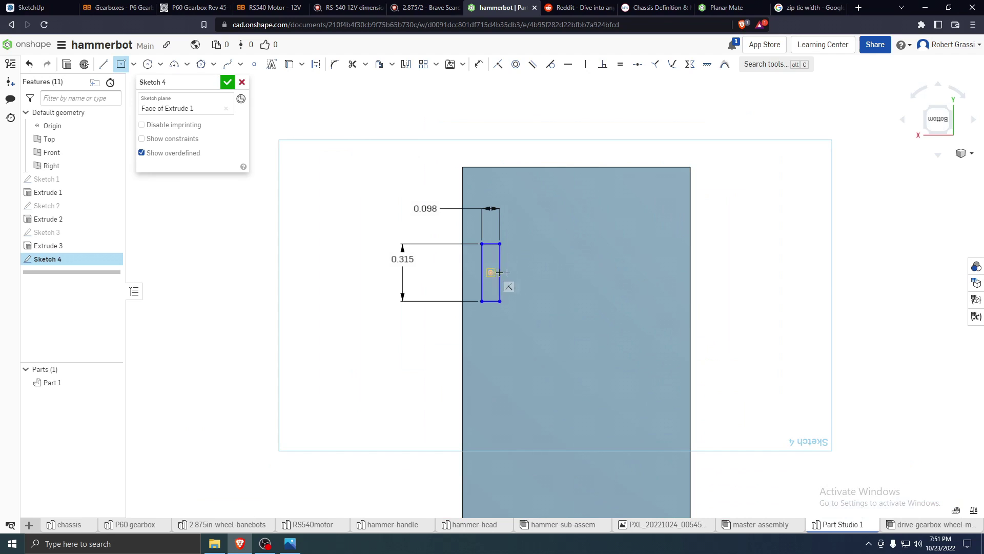
key("Escape")
key("g")
left_click(638, 272)
left_click(627, 236)
key("Escape")
Apply equal constraints so the second rectangle matches the first one's size
left_click(499, 253)
key("e")
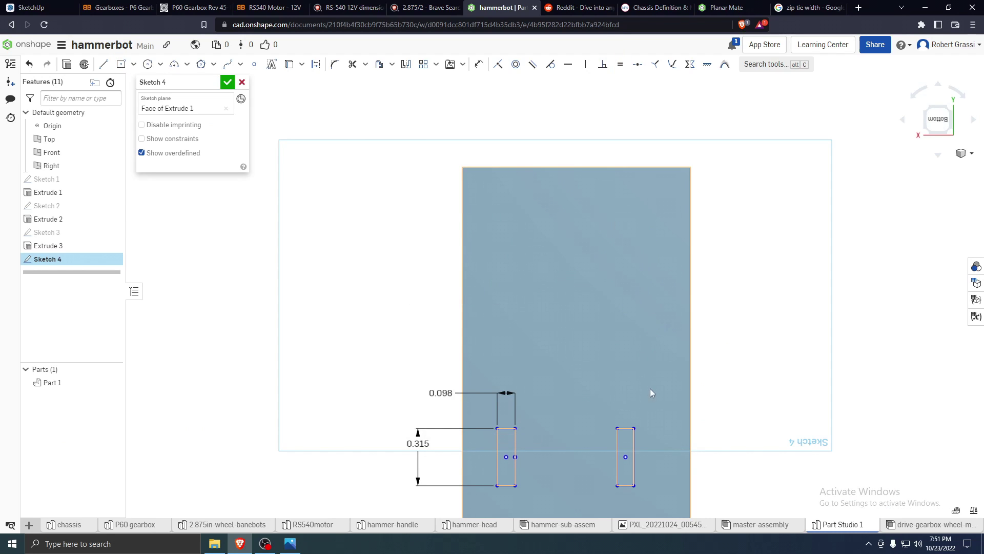
scroll(605, 466, "up", 3)
left_click(649, 374)
left_click(449, 373)
left_click(507, 367)
scroll(597, 351, "down", 2)
scroll(648, 362, "up", 3)
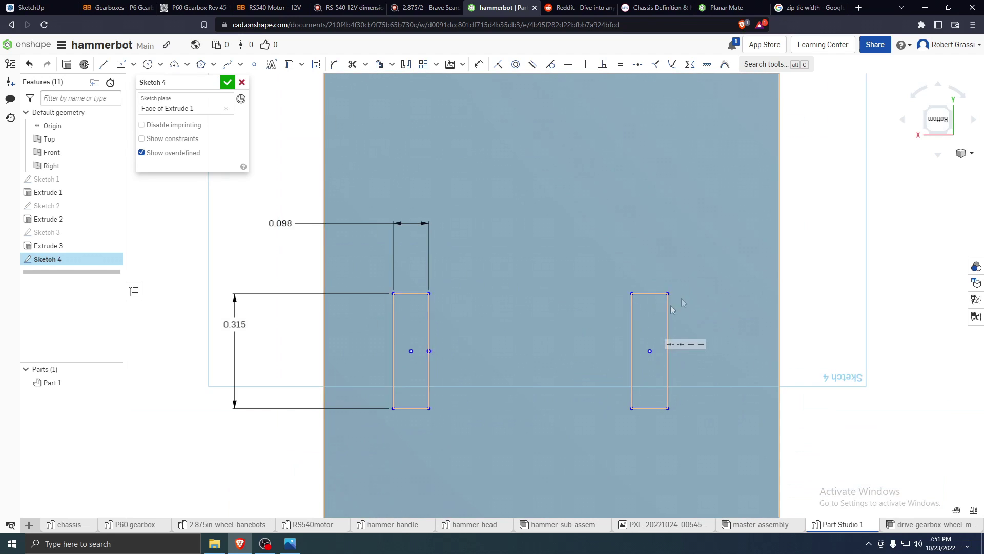
scroll(666, 310, "down", 3)
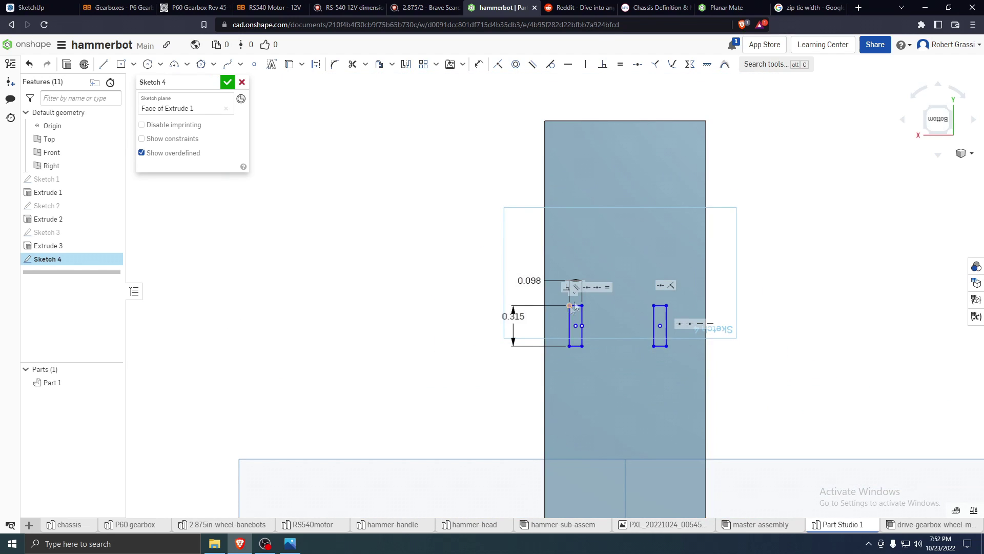
Dimension the distance from the arm's nearest long edge to the first rectangle's centre at 0.2 in
key("d")
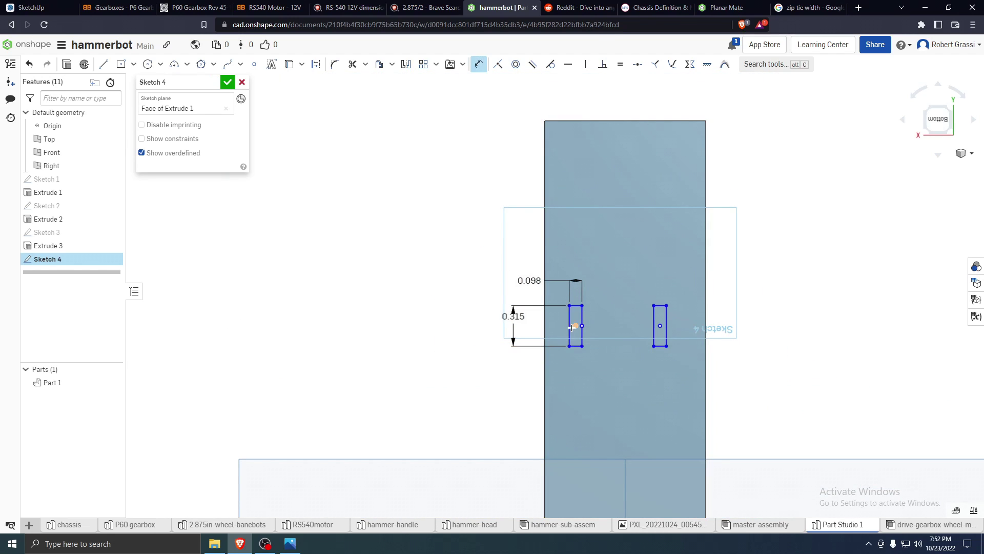
left_click(546, 325)
left_click(576, 326)
left_click(559, 392)
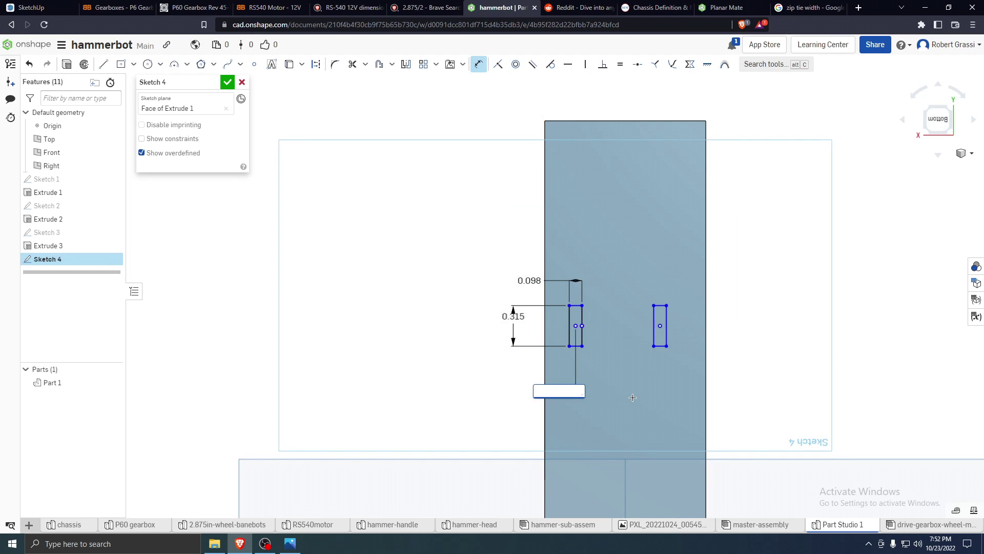
type(".2")
key("Return")
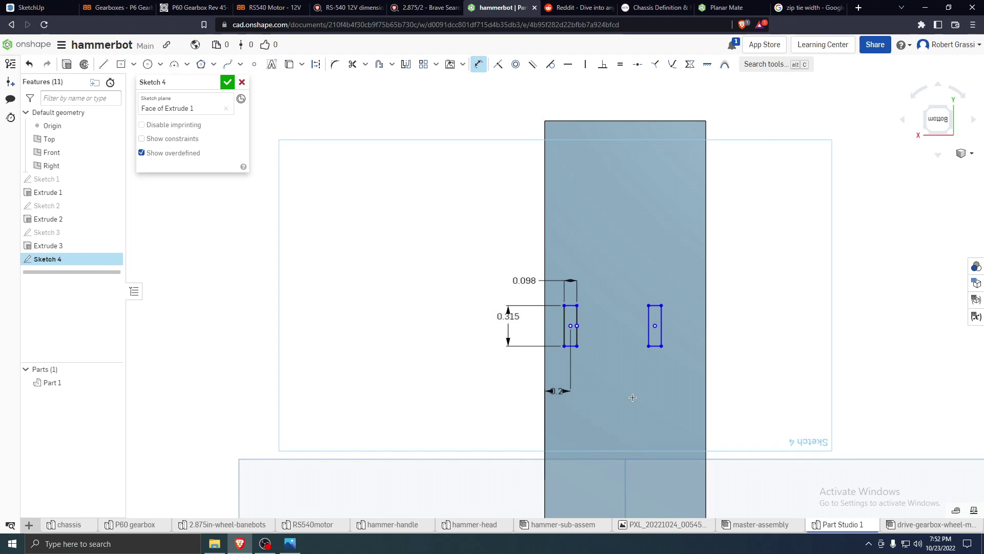
Try 0.125 in and 1.5 in as the distance from the arm's edge to the first rectangle's centre, undoing the second value
double_click(559, 391)
type(".12")
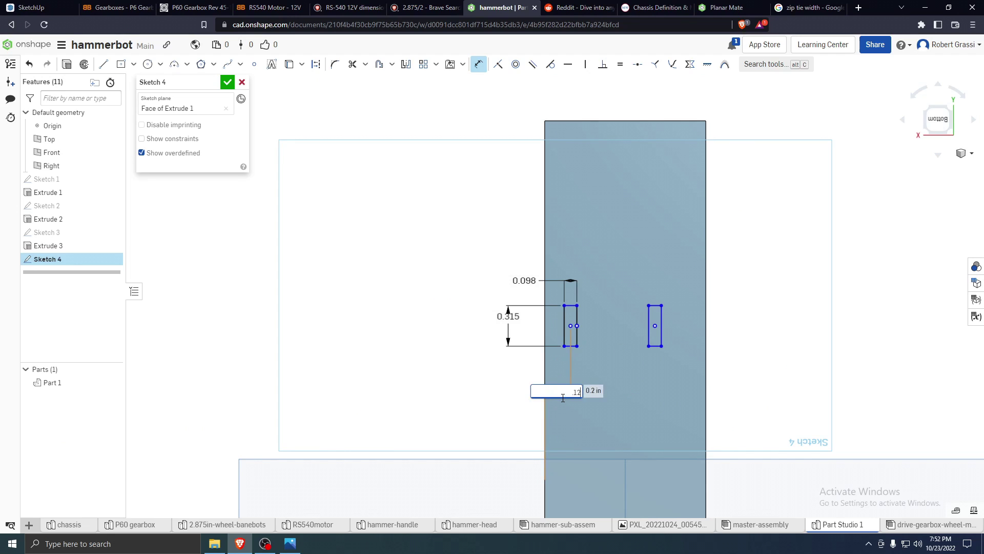
type("5")
key("Return")
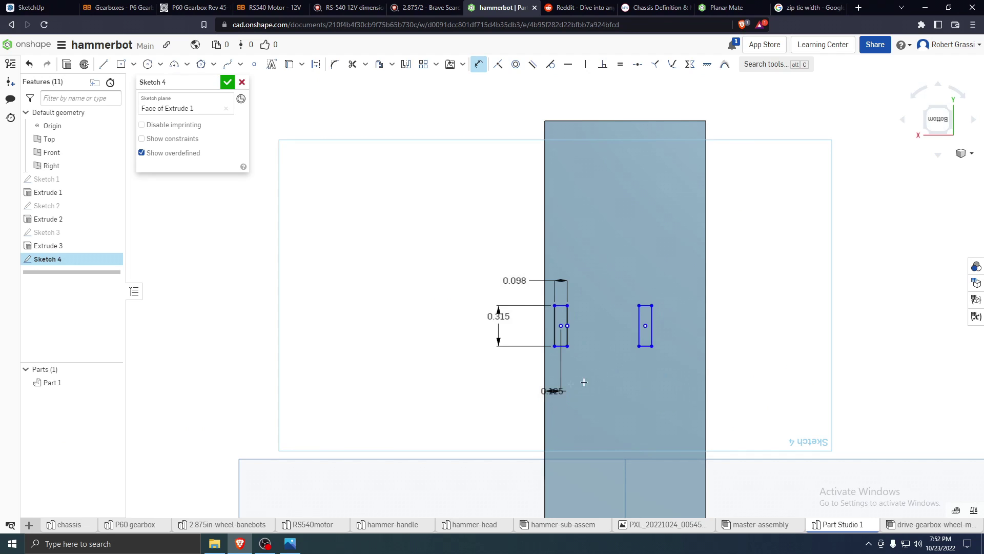
double_click(551, 387)
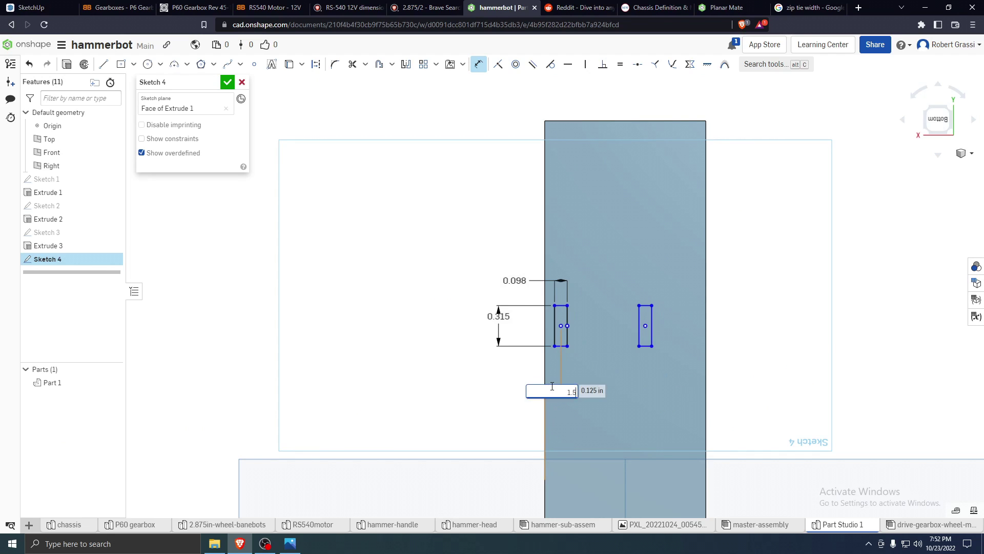
key("Return")
key("ctrl+z")
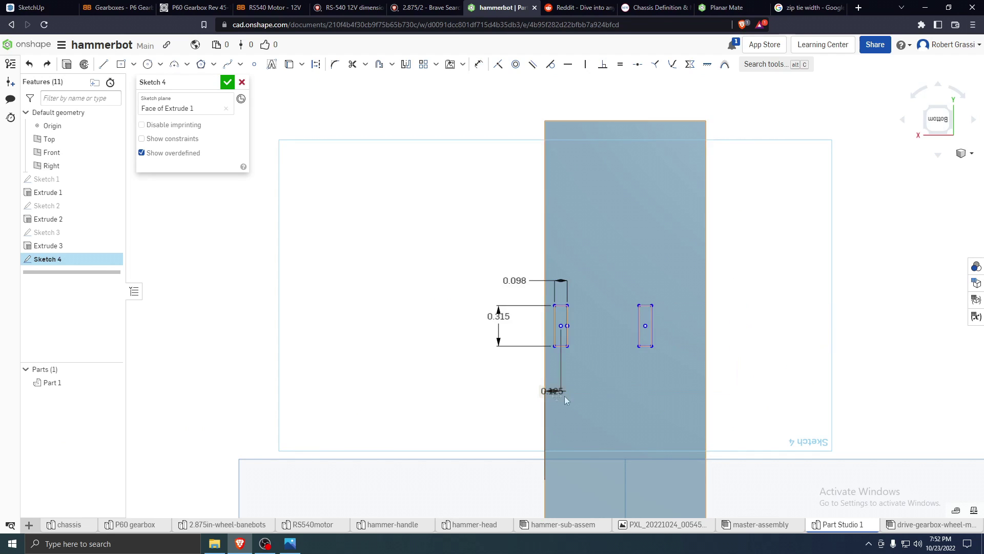
Set the distance from the arm's long edge to the first rectangle's centre to 0.15 in
double_click(551, 391)
type("0.15")
key("Return")
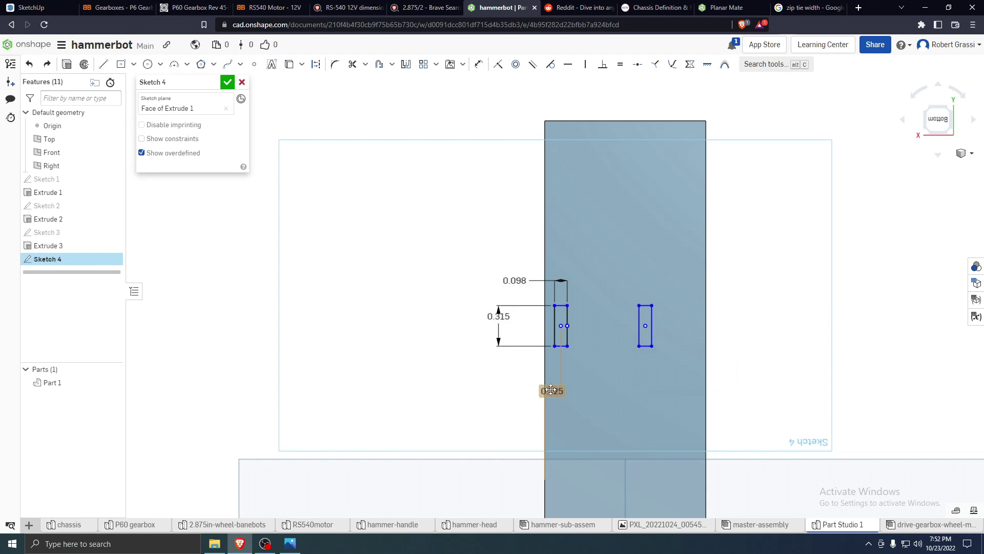
Dimension the second rectangle's centre 0.15 in from the arm's opposite long edge and move both rectangles near the arm's free end
scroll(736, 220, "up", 1)
key("u")
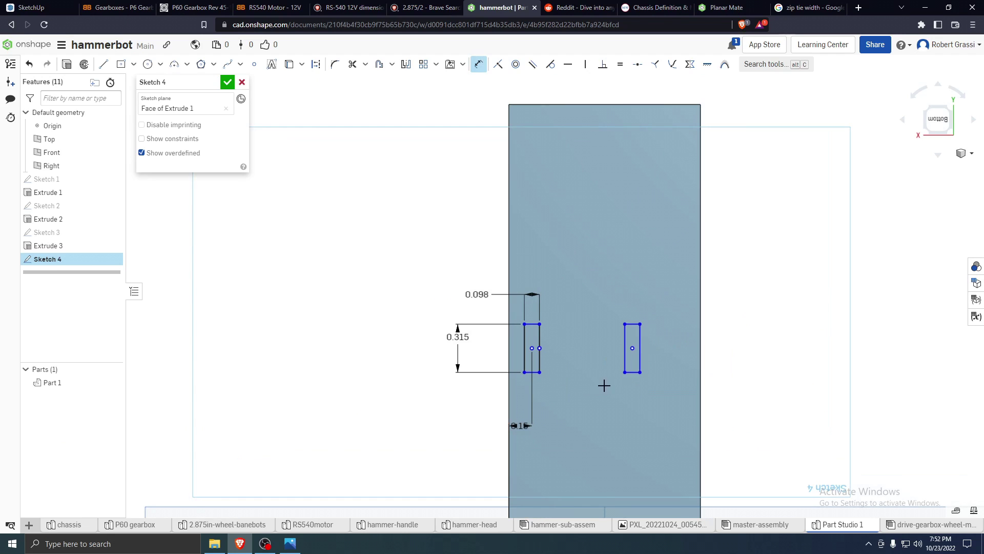
left_click(699, 341)
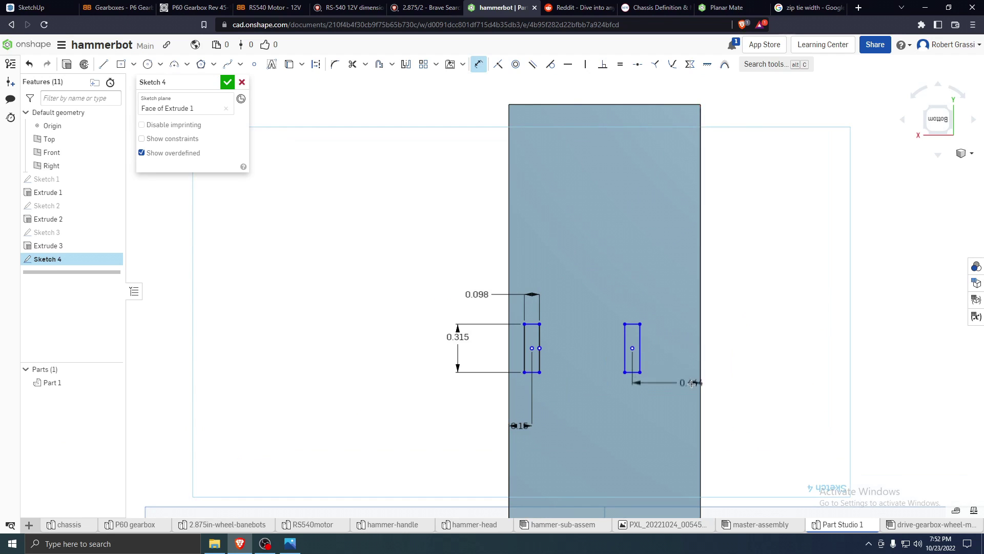
left_click(676, 411)
type("0.15")
key("Return")
key("Escape")
left_click_drag(539, 351, 540, 164)
Try dimensioning the first rectangle's centre from the arm's end edge and undo that dimension
key("d")
left_click(520, 155)
left_click(563, 109)
left_click(531, 163)
left_click(363, 125)
key("Return")
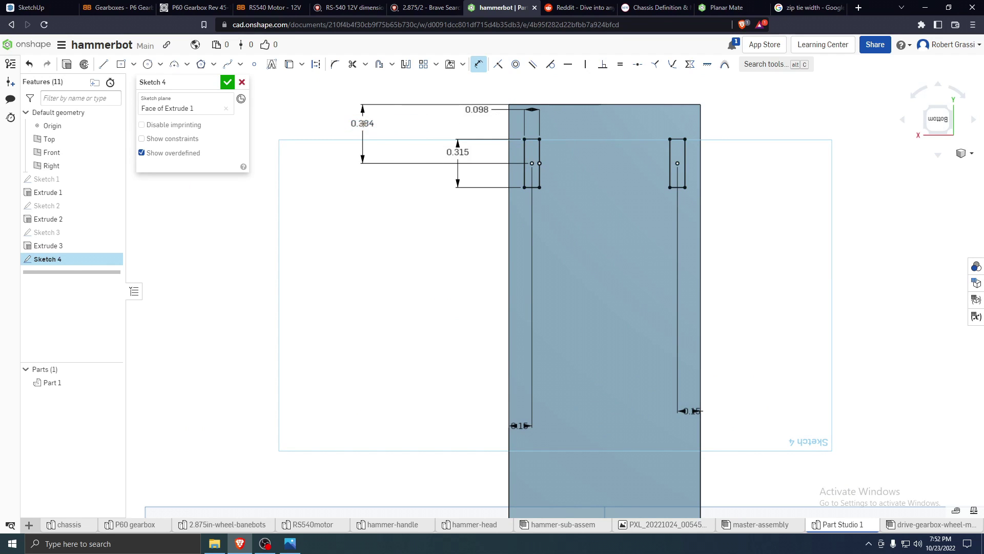
key("ctrl+z")
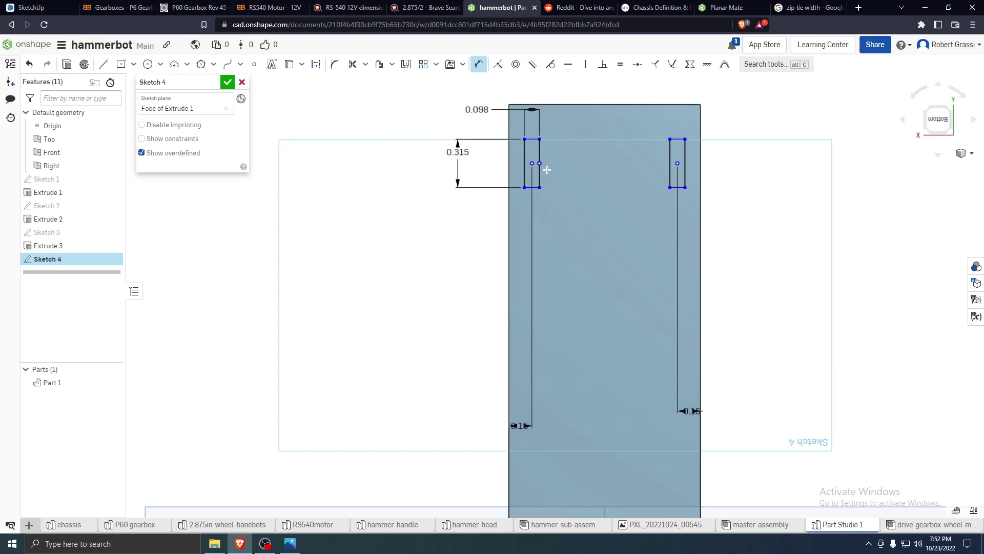
Dimension the distance from the arm's end edge to the first rectangle's nearest short side at 0.125 in
left_click(531, 139)
left_click(555, 104)
left_click(343, 106)
type("0.125")
key("Return")
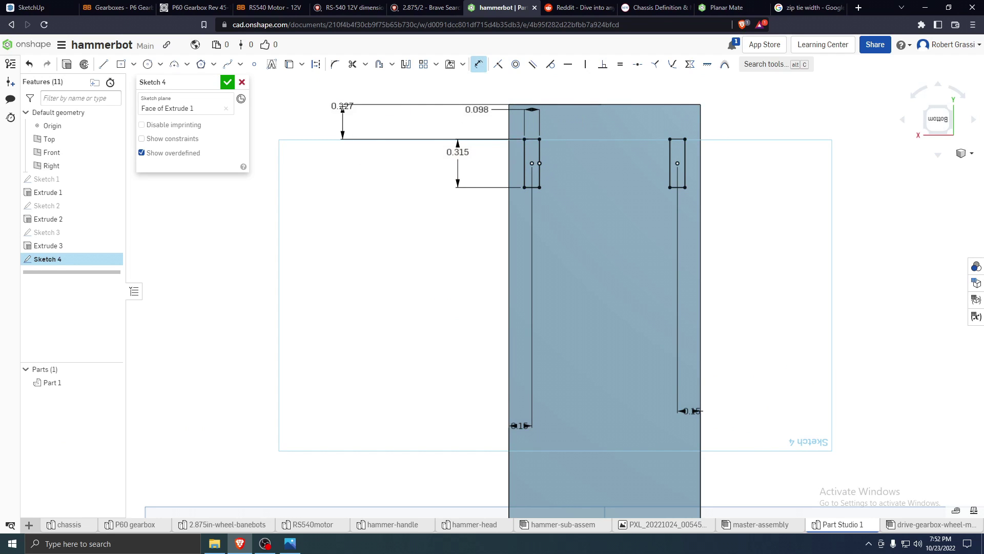
Reposition the two 0.15 in dimension labels just below their rectangles
scroll(568, 231, "up", 3)
scroll(610, 231, "down", 3)
key("Escape")
left_click_drag(490, 427, 487, 246)
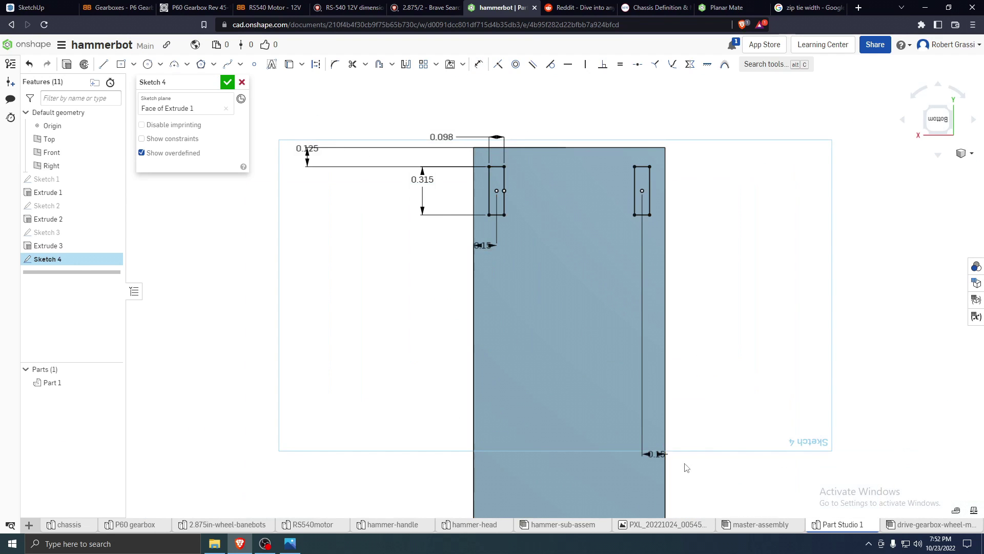
left_click_drag(660, 453, 671, 242)
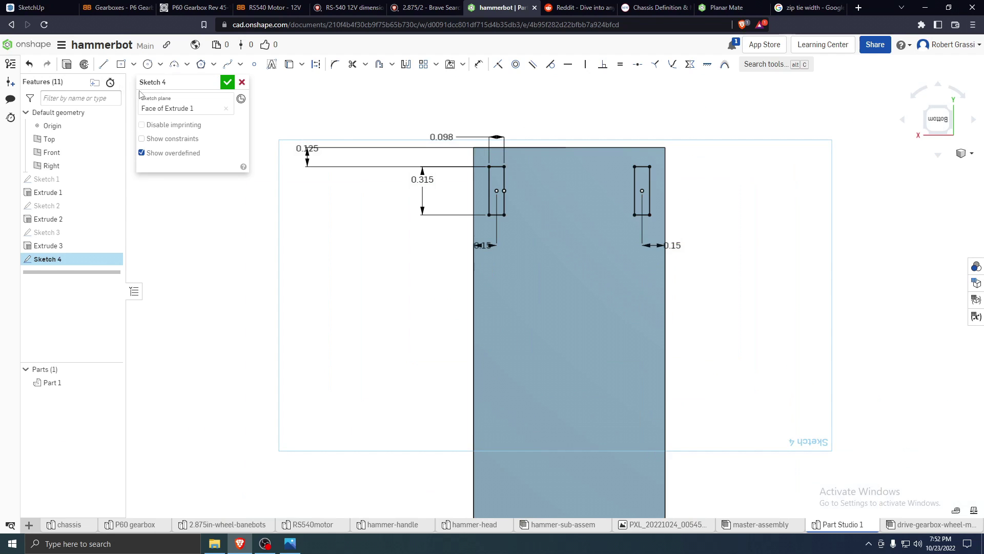
Cut both rectangles through the arm with a blind remove extrude 1 in deep
left_click(67, 64)
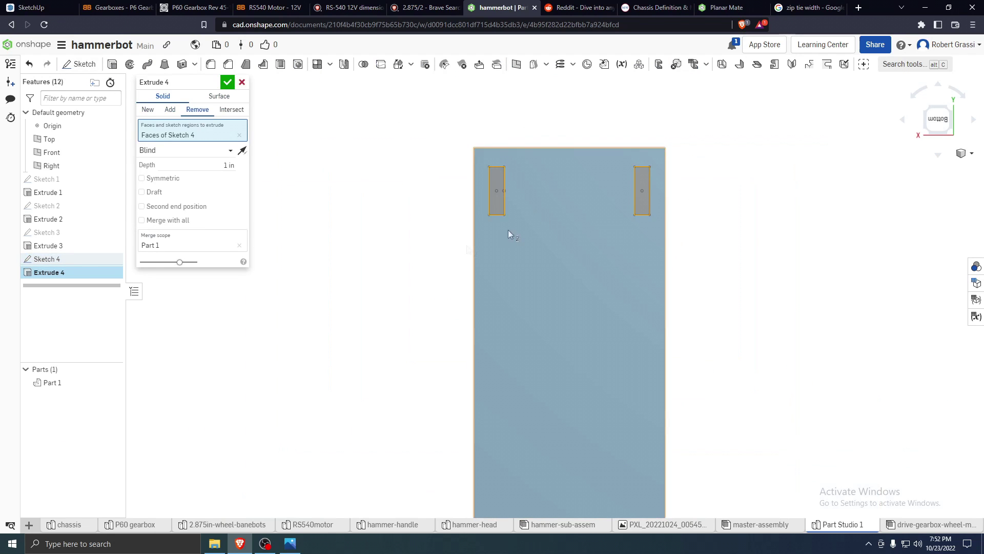
right_click_drag(510, 235, 446, 286)
left_click(227, 82)
Examine the pair of cut slots and their position along the whole arm
right_click_drag(224, 90, 683, 279)
scroll(683, 279, "down", 5)
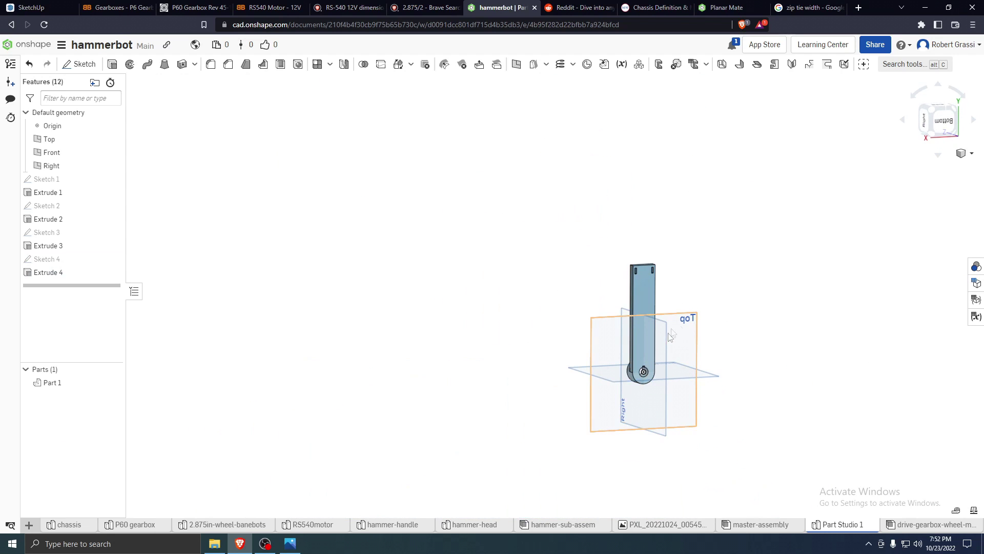
scroll(680, 317, "up", 10)
scroll(707, 336, "down", 4)
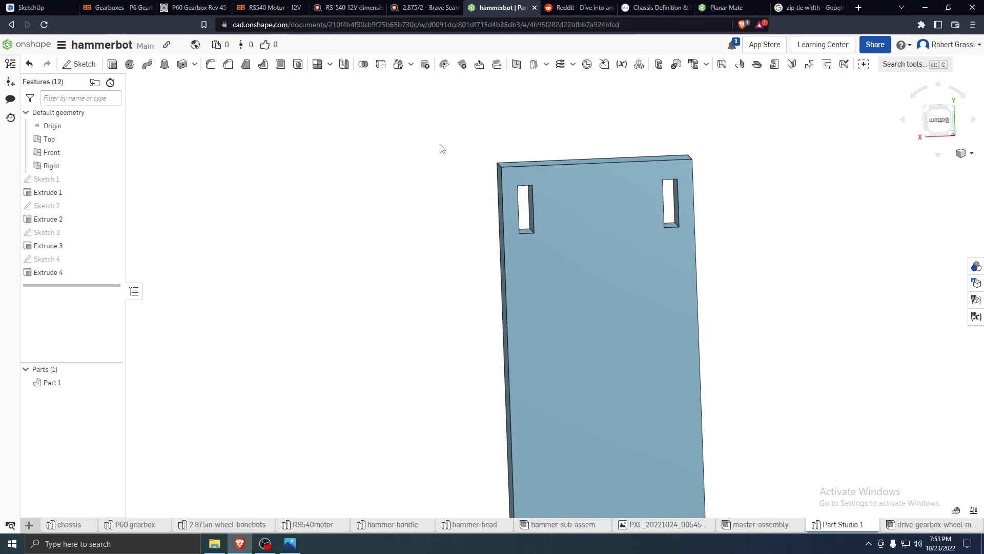
scroll(590, 260, "down", 5)
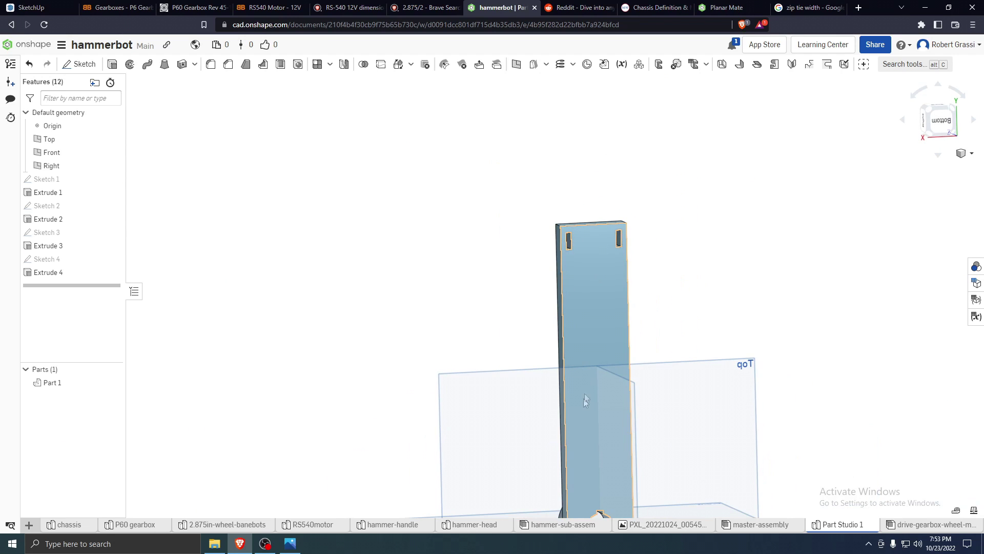
scroll(595, 304, "up", 1)
scroll(595, 303, "down", 5)
scroll(619, 382, "up", 4)
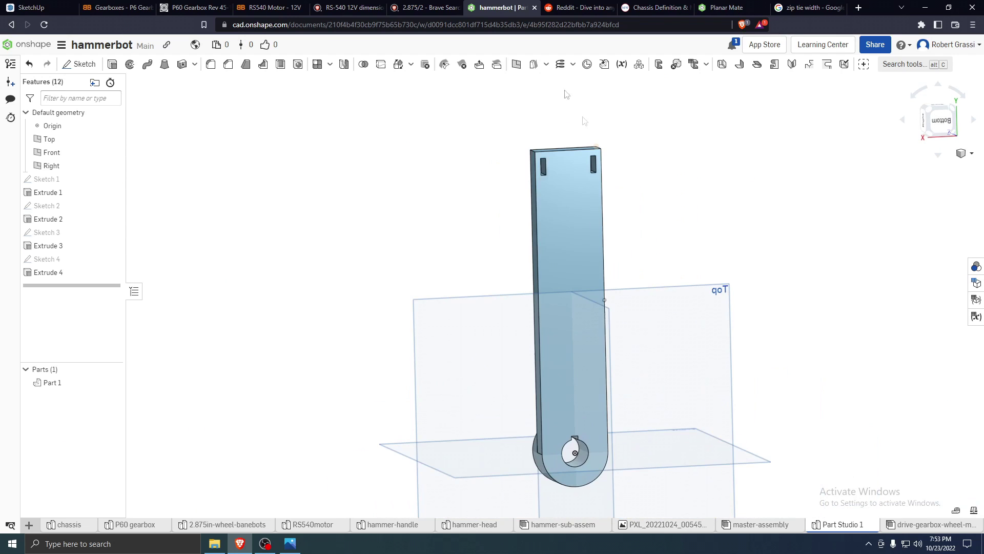
Start a linear feature pattern of the slot cut, using the arm's long edge as its direction
left_click(330, 66)
left_click(347, 82)
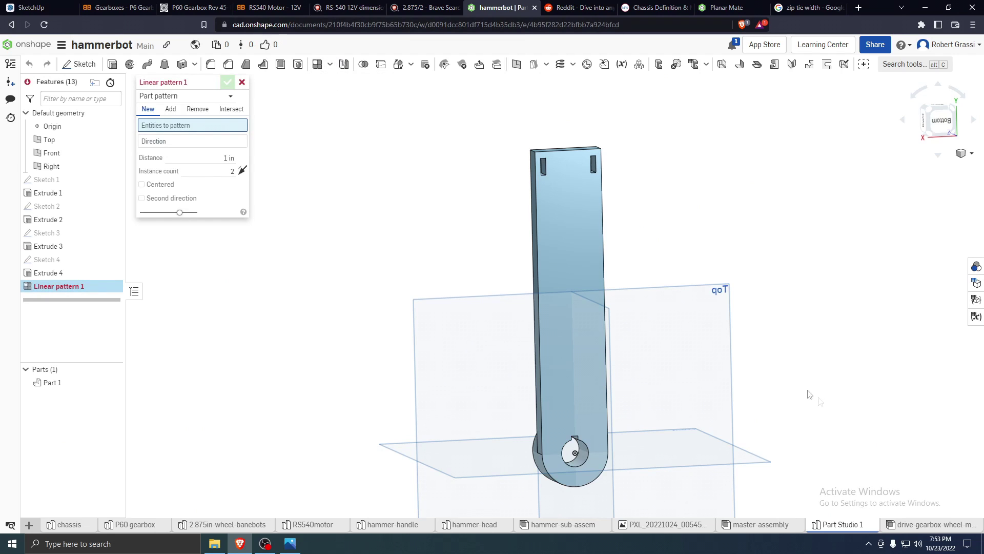
left_click(190, 97)
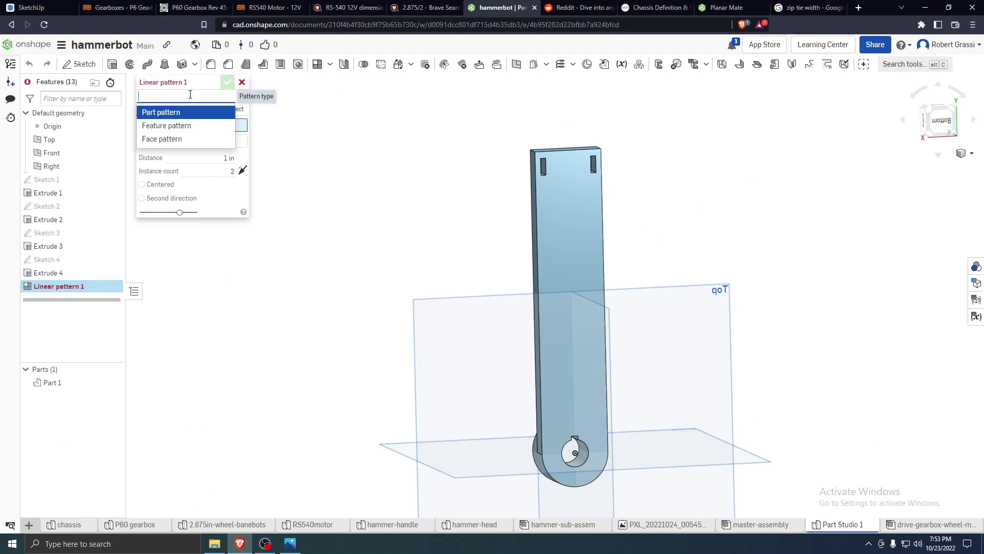
left_click(173, 123)
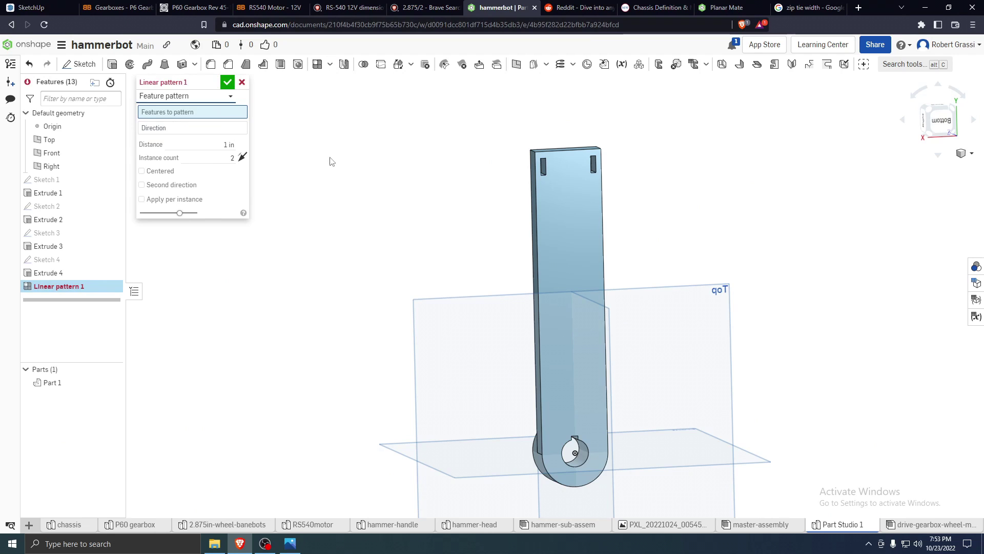
left_click(72, 273)
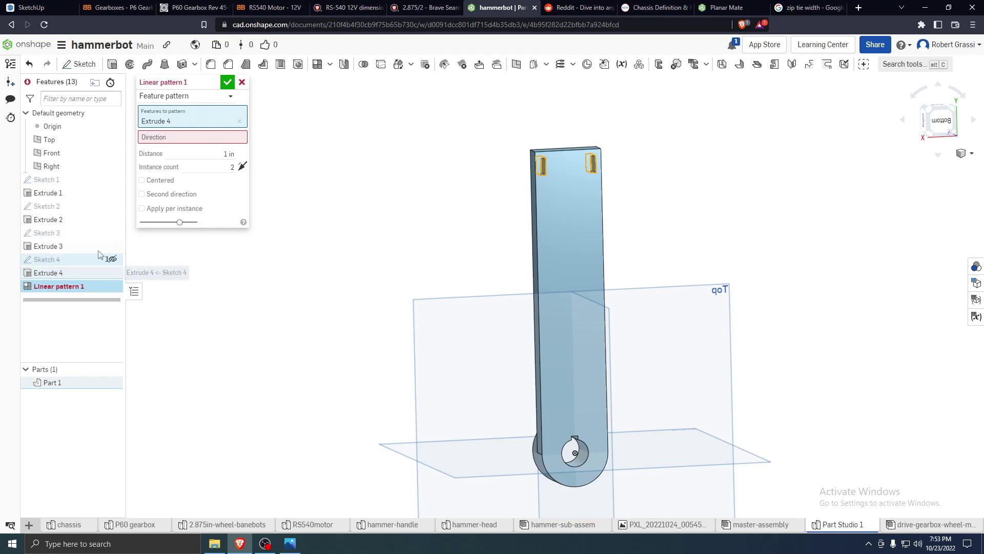
left_click(202, 138)
scroll(538, 177, "up", 5)
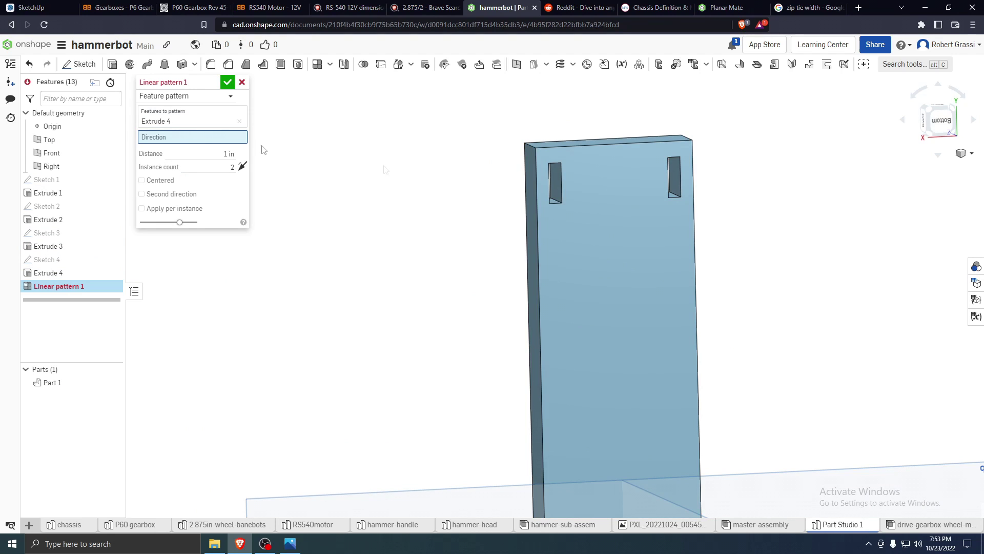
left_click(535, 162)
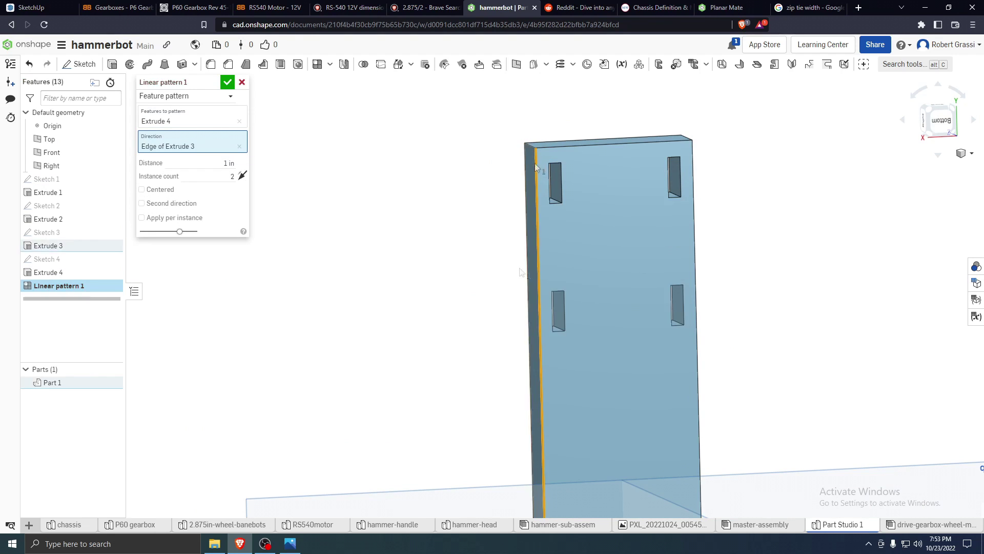
scroll(559, 284, "down", 4)
scroll(623, 352, "up", 2)
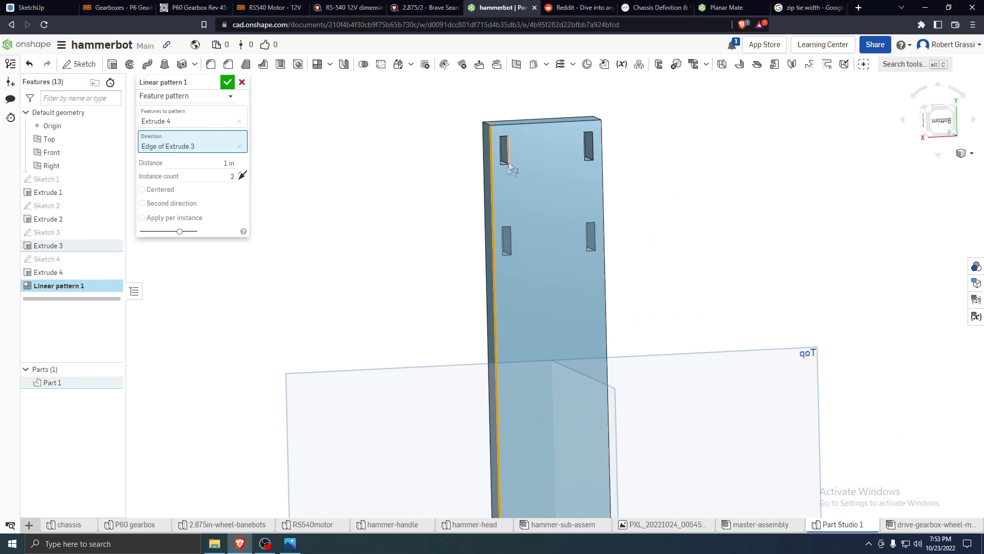
Set the slot pattern's distance to 0.75 in and its instance count to 6
left_click(198, 160)
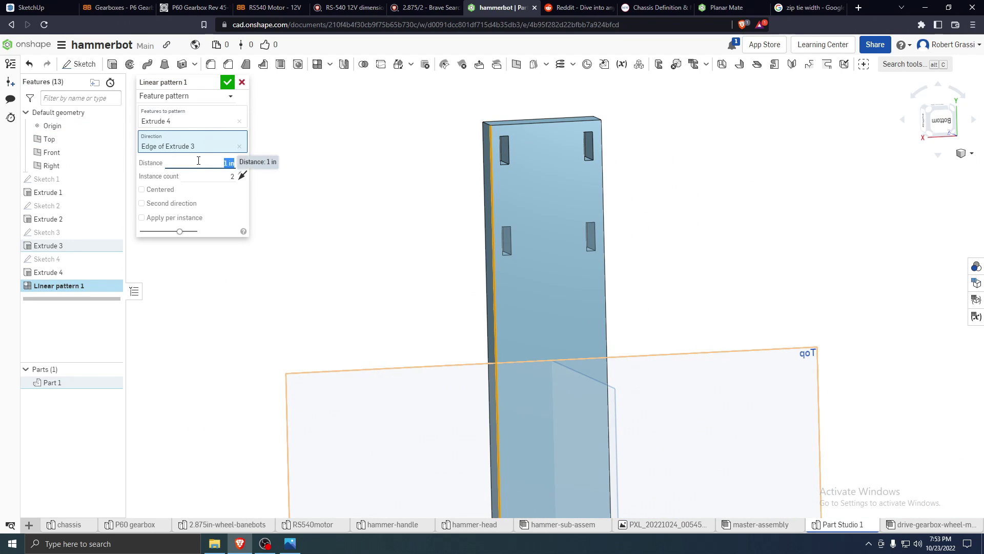
type(".75")
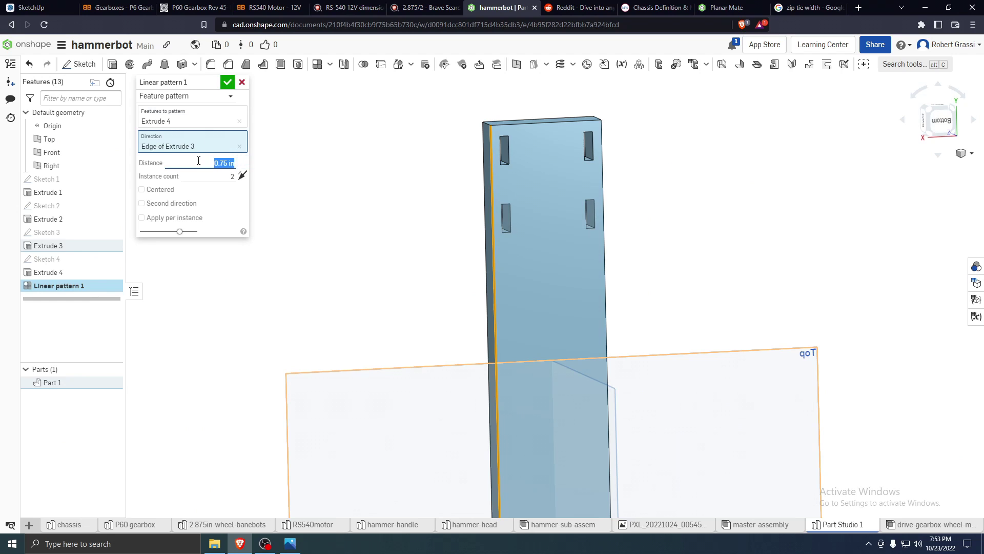
key("Tab")
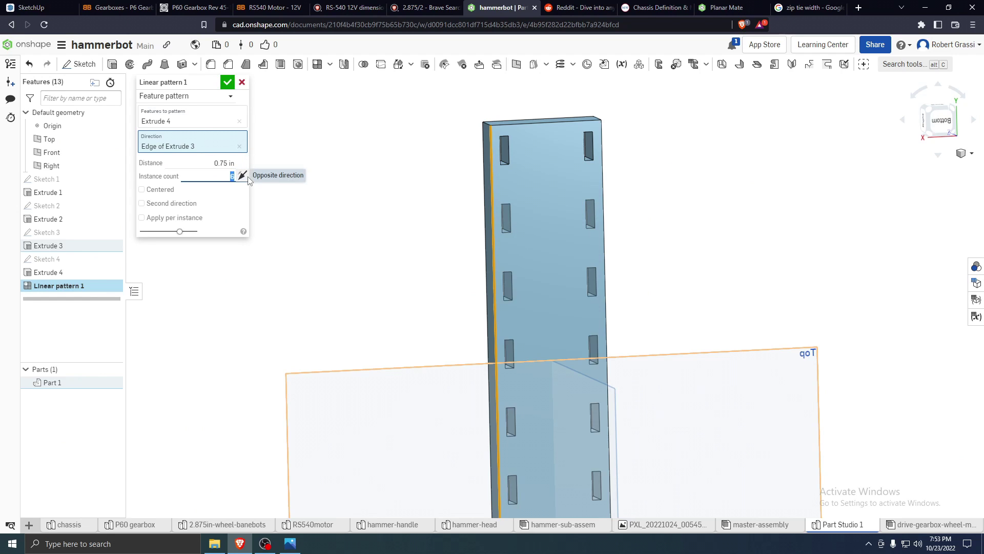
scroll(575, 322, "down", 5)
scroll(570, 359, "up", 3)
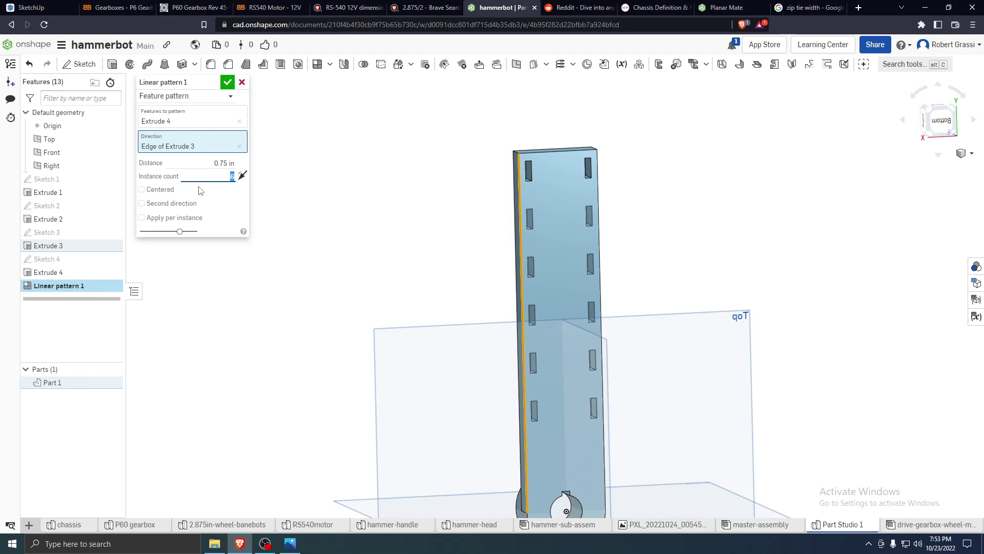
Try slot pattern distances of 0.8 in and 0.9 in
type("8")
key("Return")
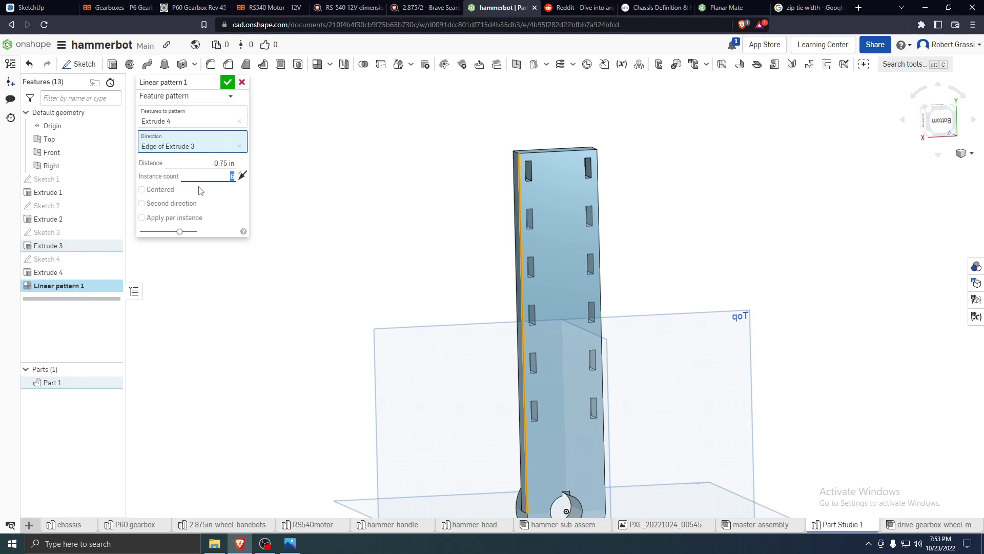
left_click(228, 164)
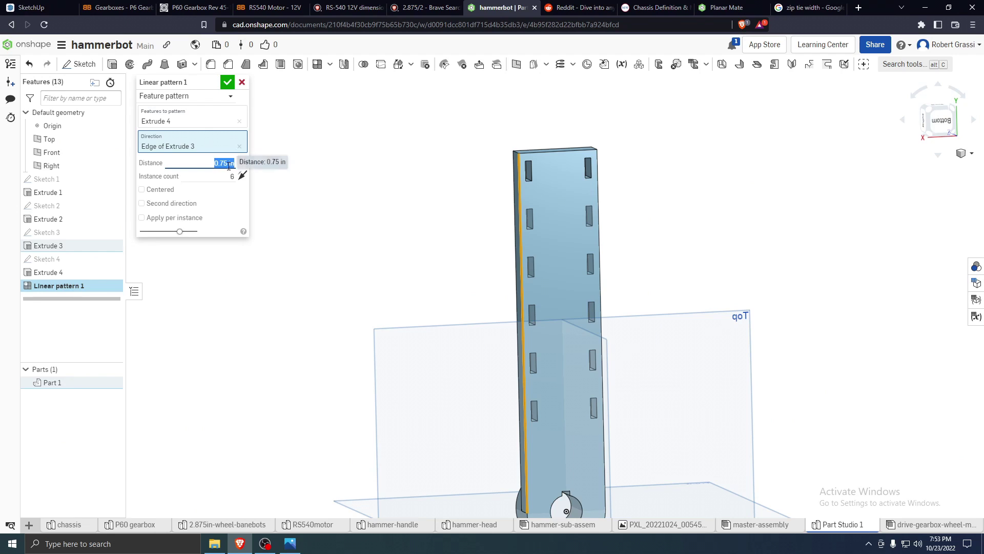
key("Return")
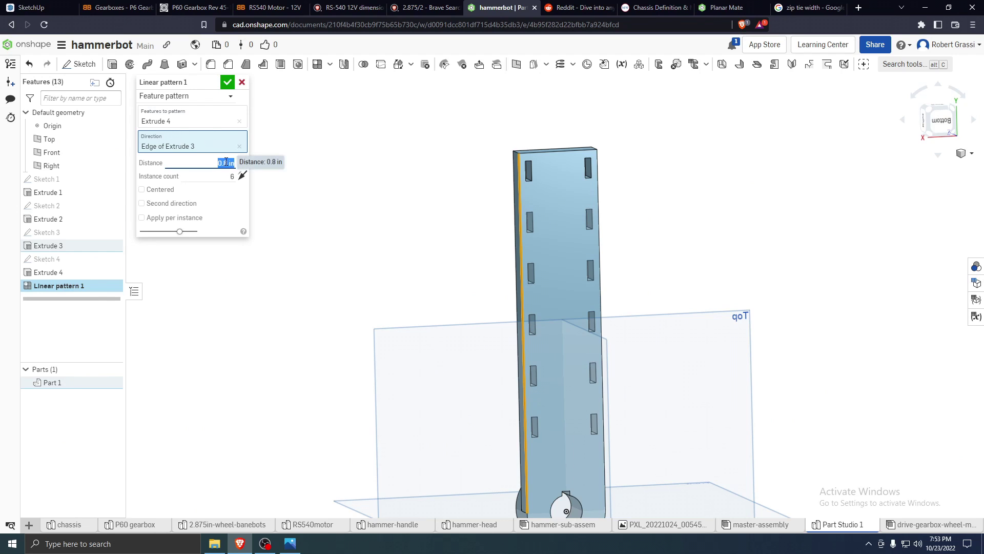
type("0.9")
key("Return")
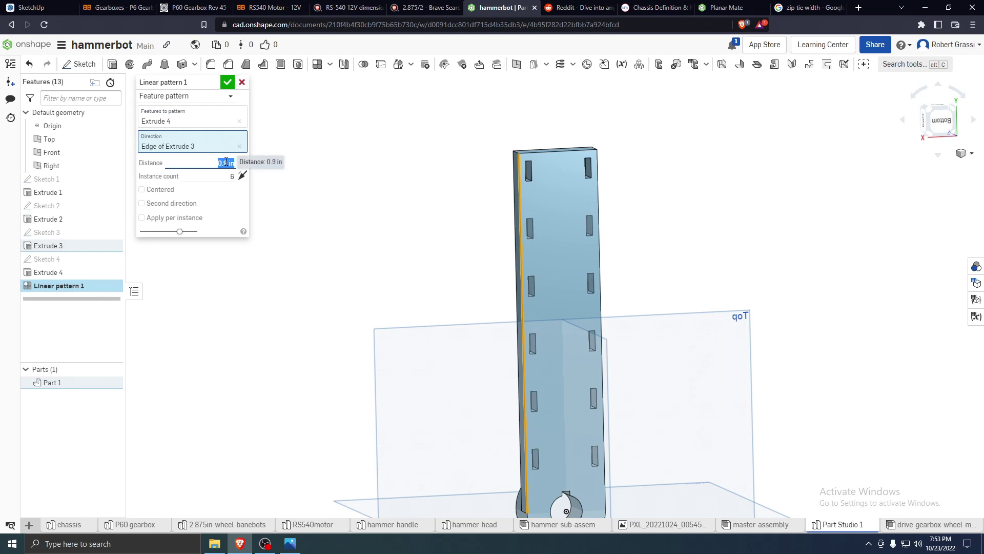
Set the slot pattern's distance to 0.8 in and accept the linear pattern
scroll(524, 361, "down", 3)
mouse_move(524, 361)
right_mouse_down()
mouse_move(625, 344)
mouse_move(530, 356)
right_mouse_up()
type("0.8")
key("Return")
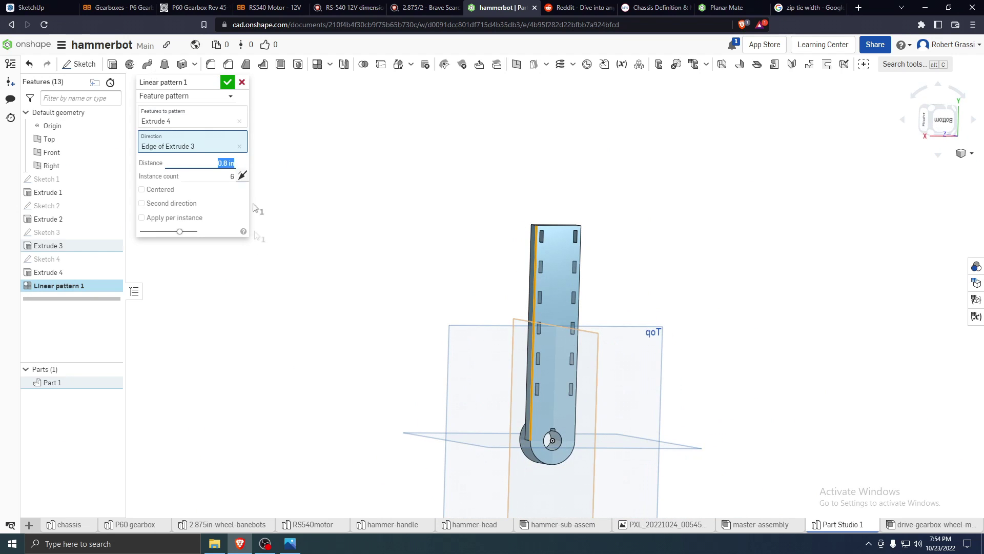
left_click(227, 82)
right_click_drag(411, 246, 635, 302)
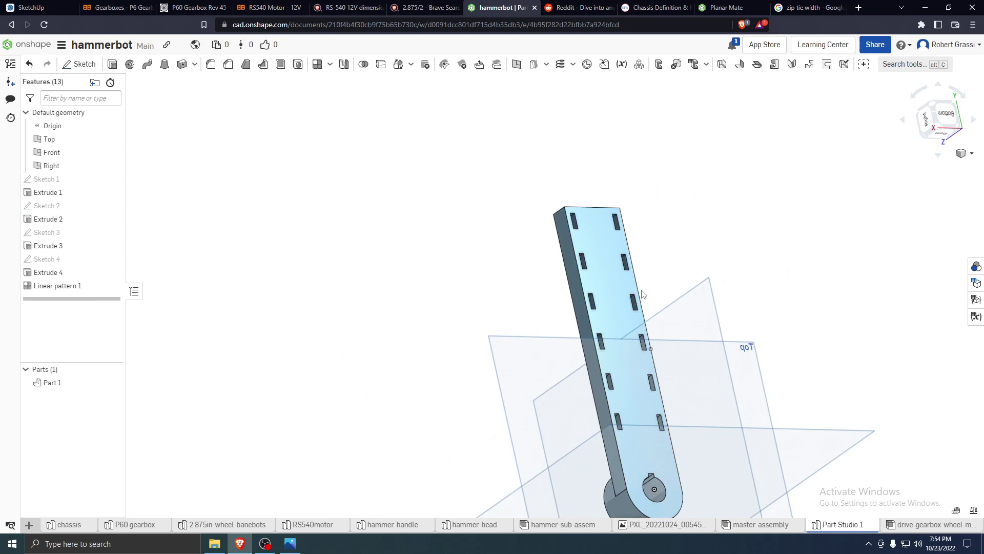
scroll(636, 302, "down", 3)
right_click_drag(725, 339, 732, 354)
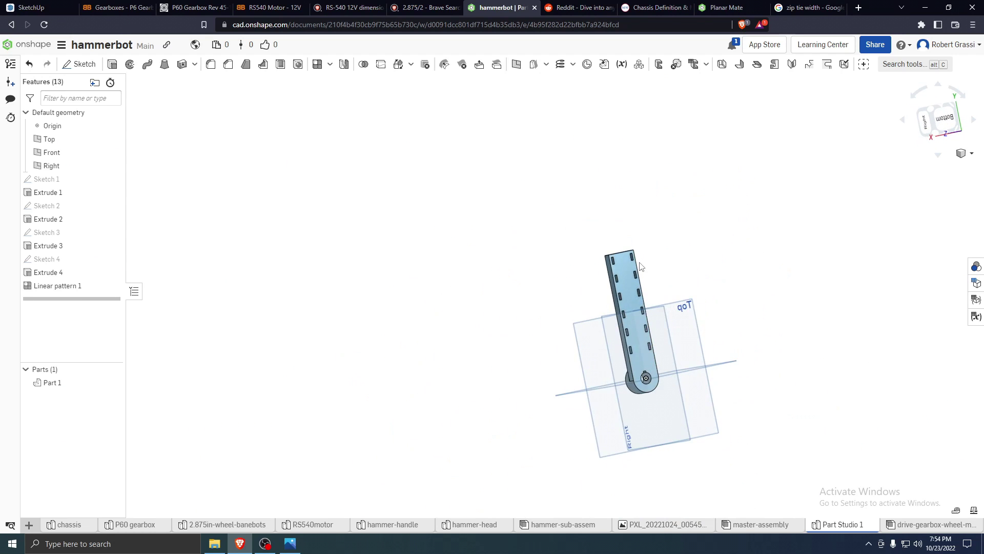
scroll(595, 287, "up", 5)
right_click_drag(562, 250, 565, 325)
scroll(566, 325, "down", 2)
right_click_drag(566, 249, 555, 325)
scroll(675, 336, "down", 2)
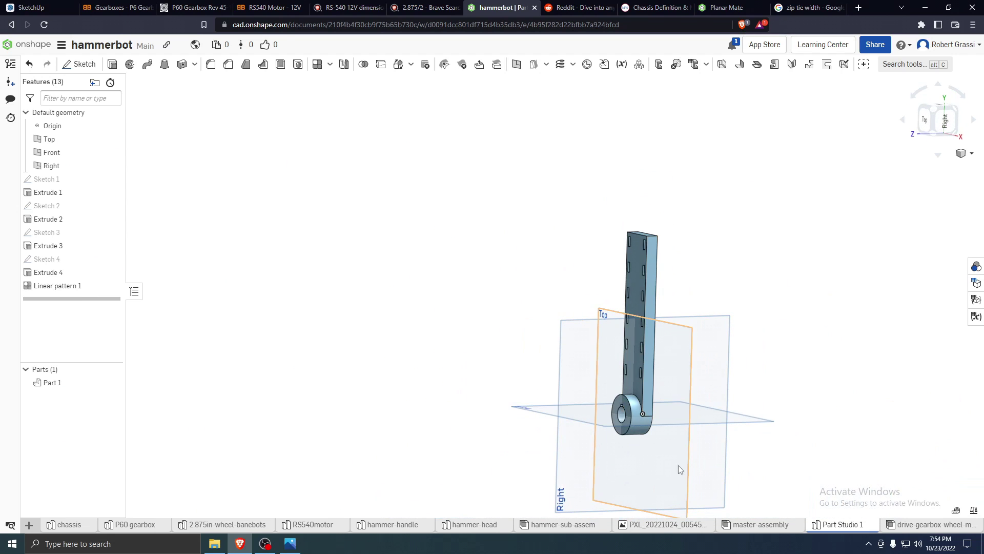
Insert the slotted arm from Part Studio 1 into master-assembly, placing it in free space above the chassis
left_click(745, 527)
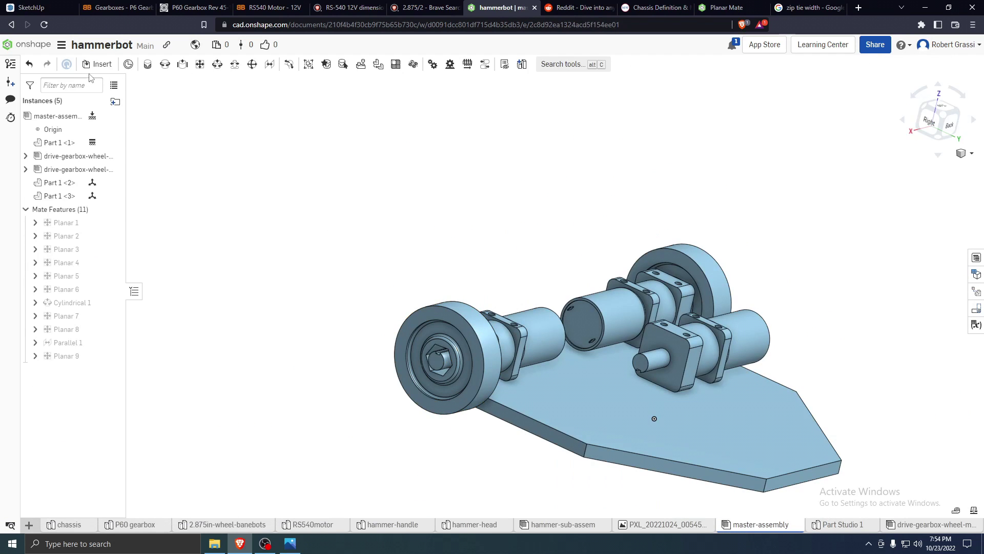
left_click(99, 64)
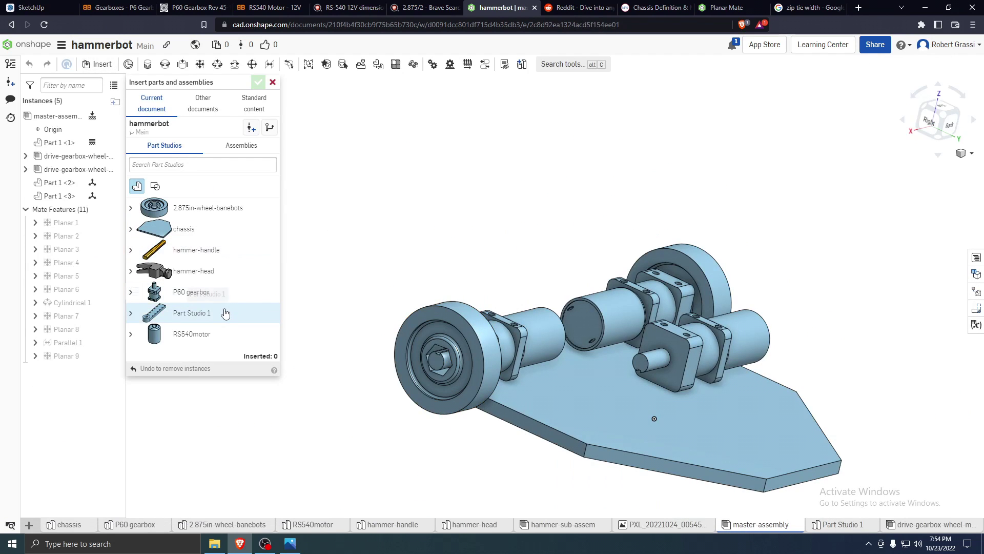
left_click(220, 313)
left_click(491, 196)
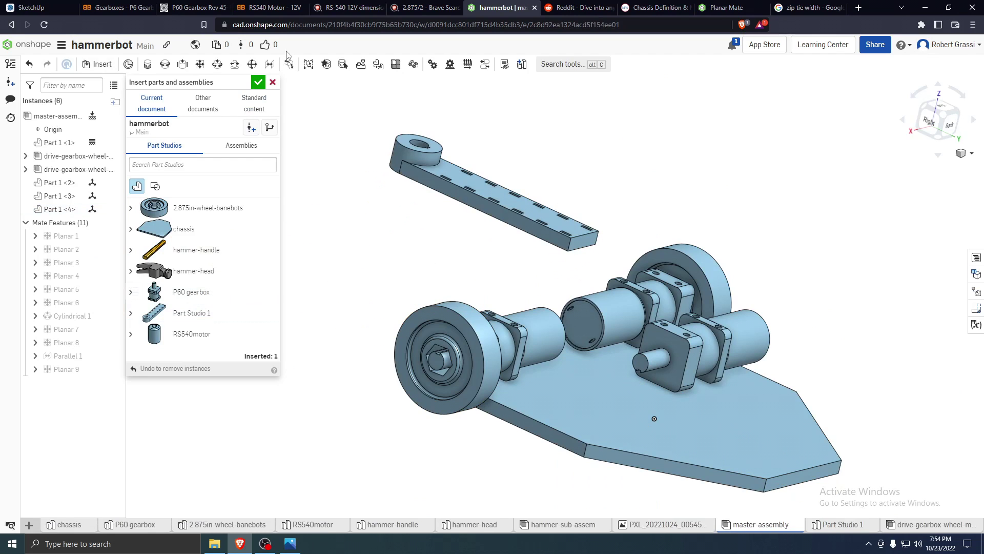
left_click(255, 83)
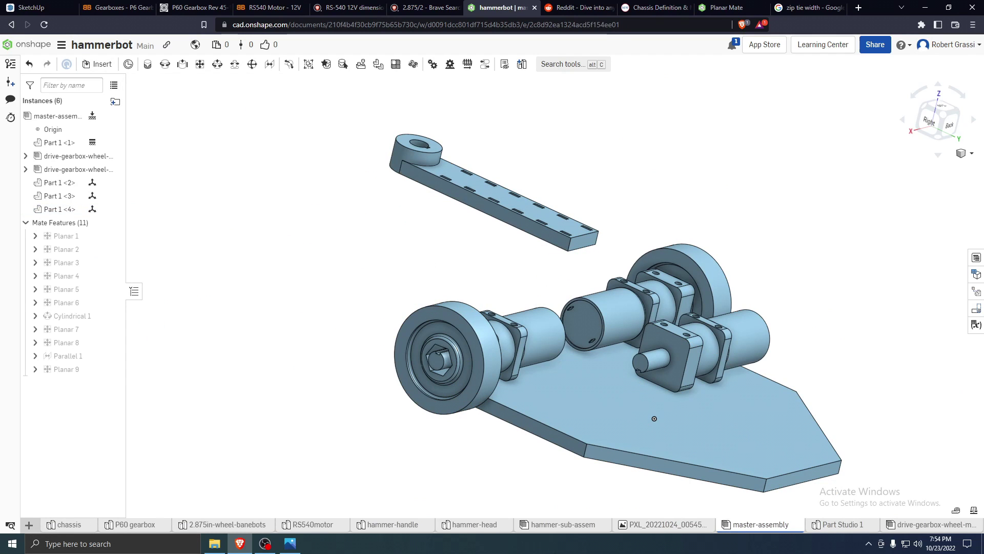
Rename the arm's part studio as hammer-ziptie-arm
left_click(838, 530)
right_click(838, 531)
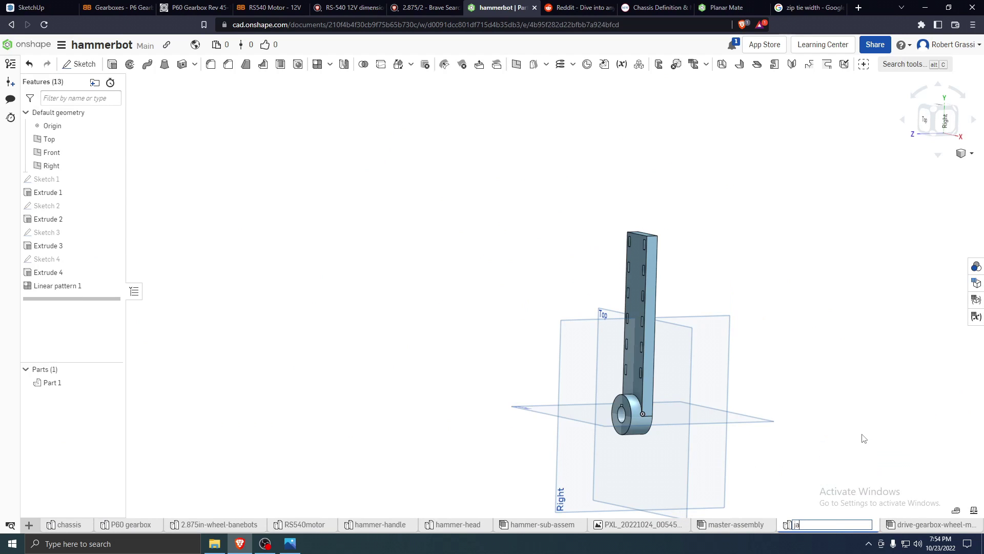
type("tie-arm")
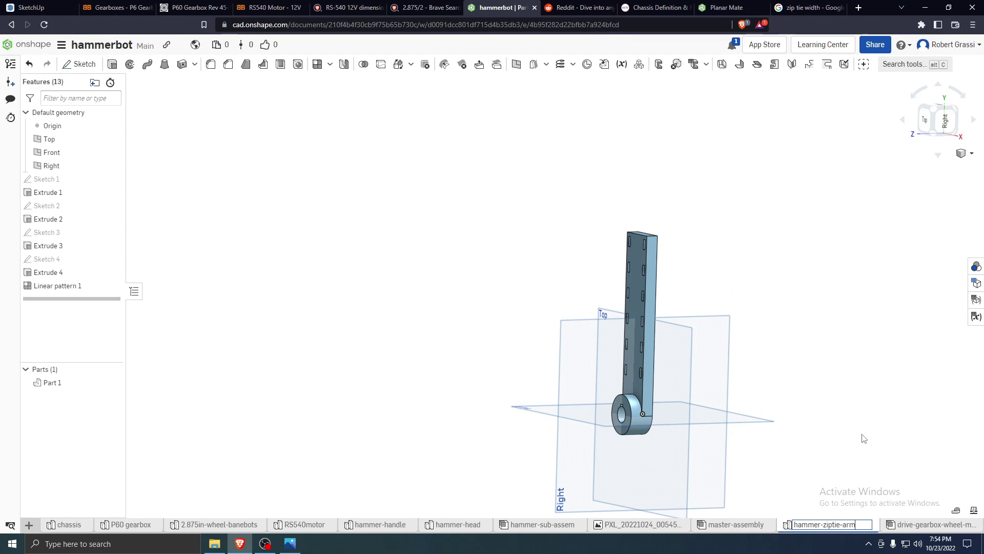
key("Return")
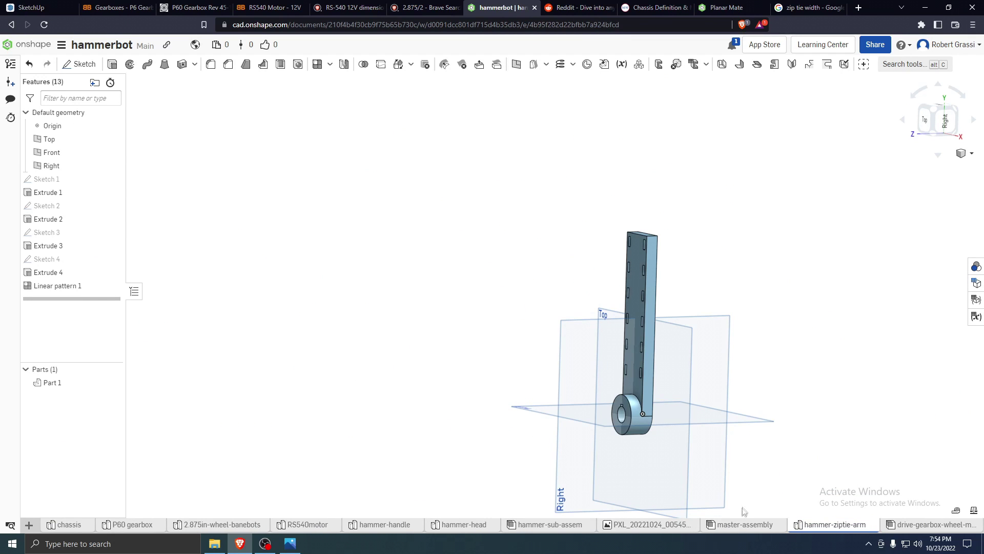
Add a cylindrical mate in master-assembly between the arm's hub bore and the output shaft of the wheelless gearbox
left_click(740, 525)
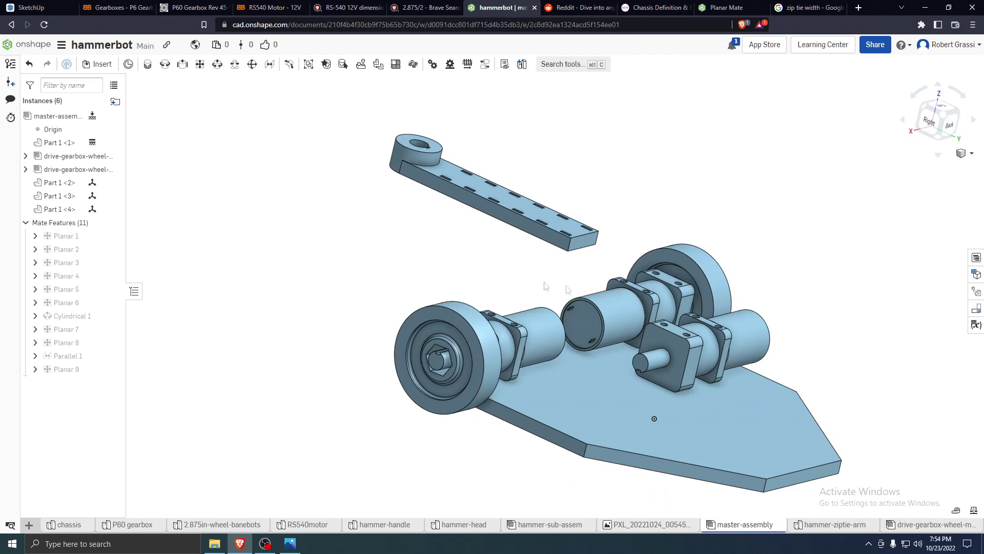
left_click(227, 65)
scroll(415, 159, "up", 5)
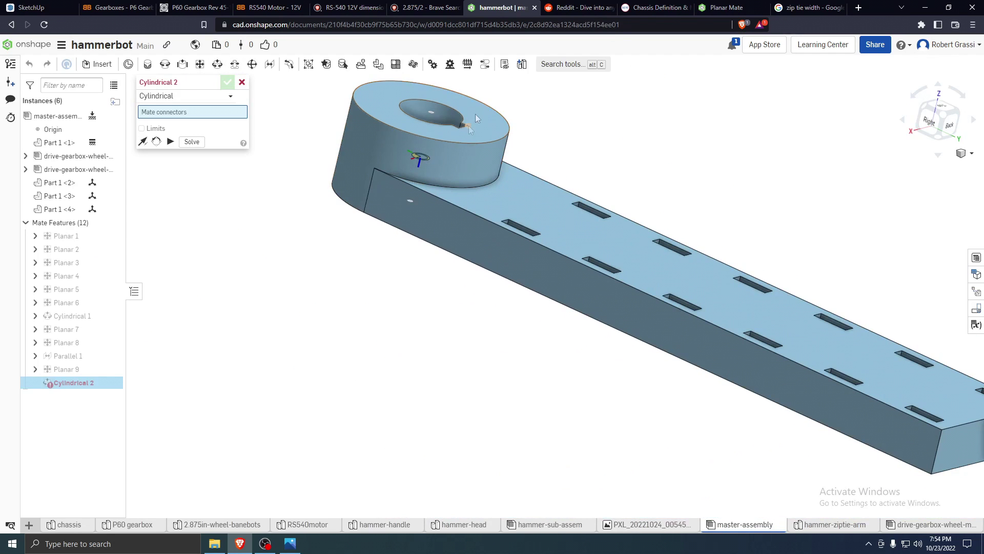
left_click(415, 114)
scroll(496, 144, "down", 2)
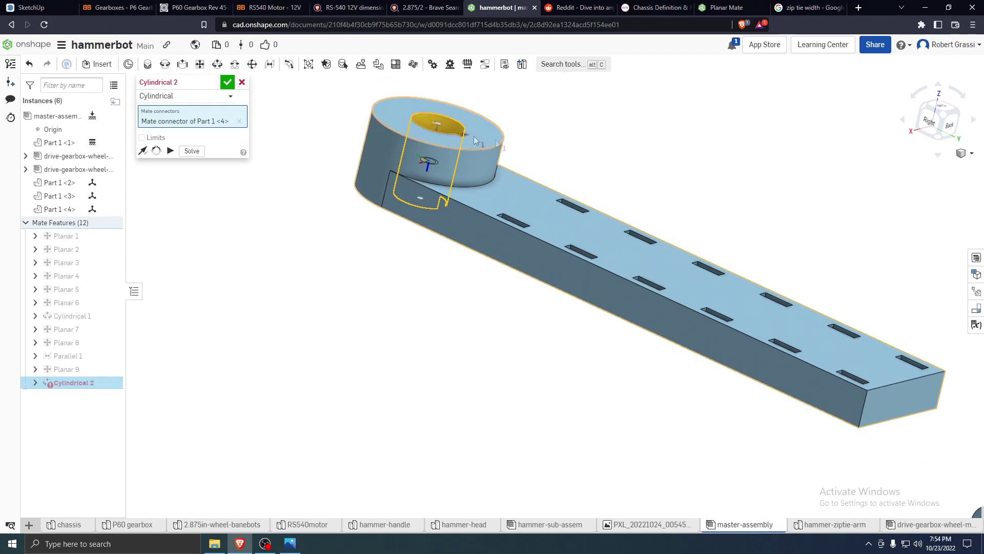
scroll(497, 143, "down", 5)
scroll(676, 390, "up", 4)
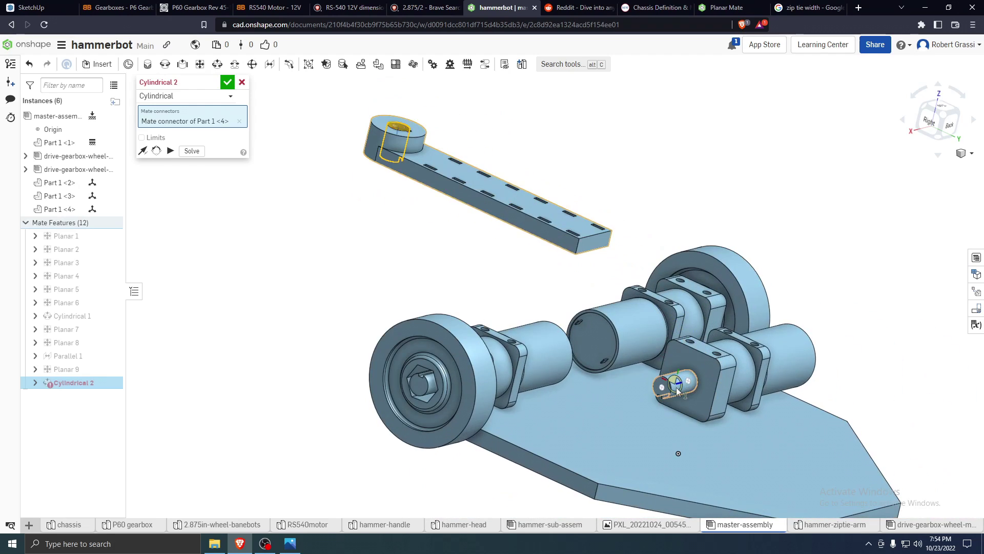
scroll(682, 410, "up", 4)
left_click(656, 352)
scroll(656, 354, "down", 3)
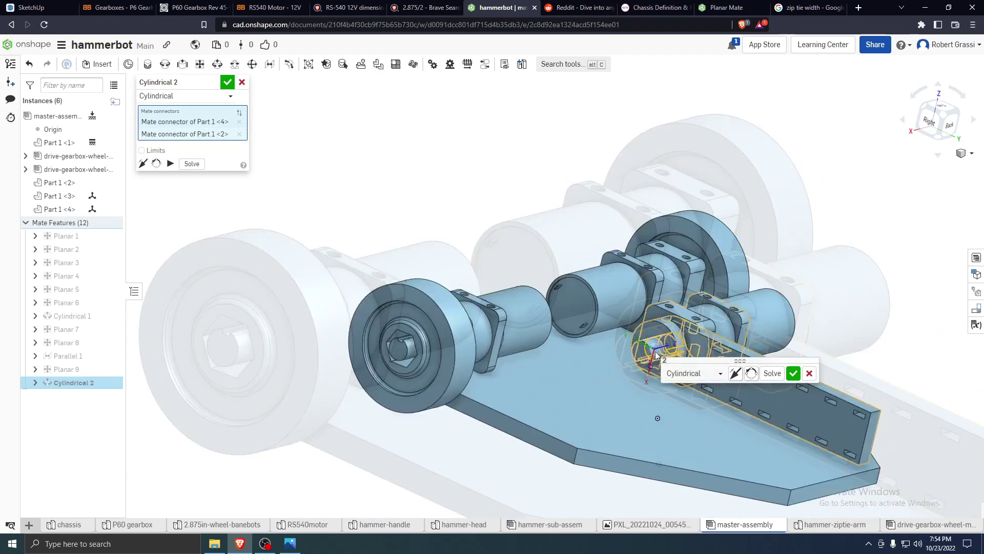
scroll(655, 352, "down", 3)
right_click_drag(655, 353, 635, 375)
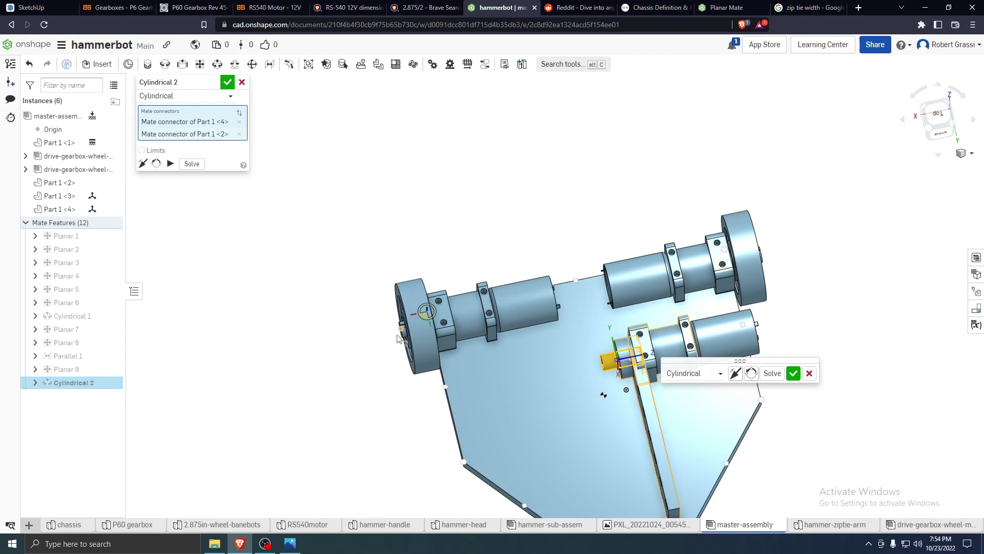
left_click(227, 83)
Slide the arm along the gearbox shaft's axis until it is clear of the shaft end
scroll(636, 331, "up", 4)
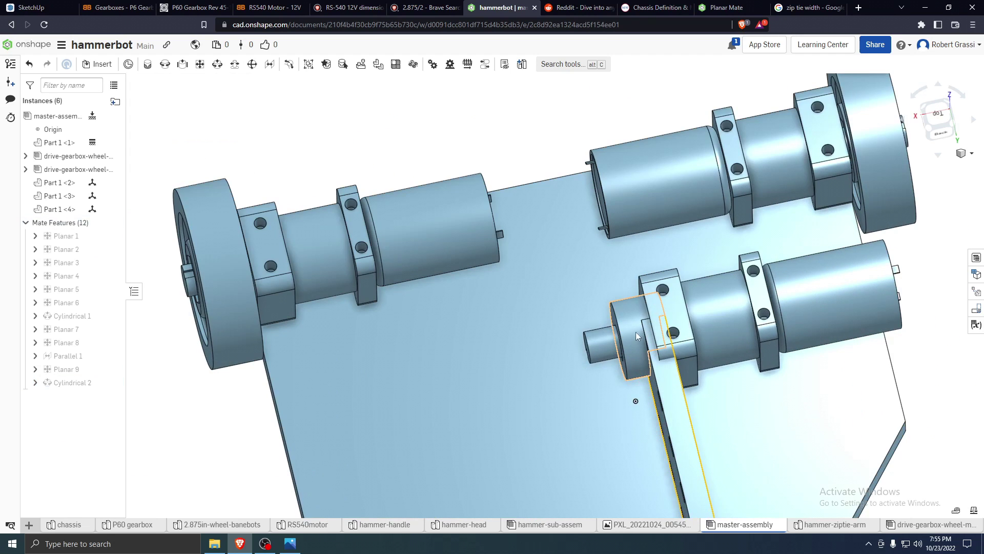
mouse_move(605, 329)
left_mouse_down()
mouse_move(572, 331)
mouse_move(617, 318)
left_mouse_up()
right_click_drag(640, 304, 641, 333)
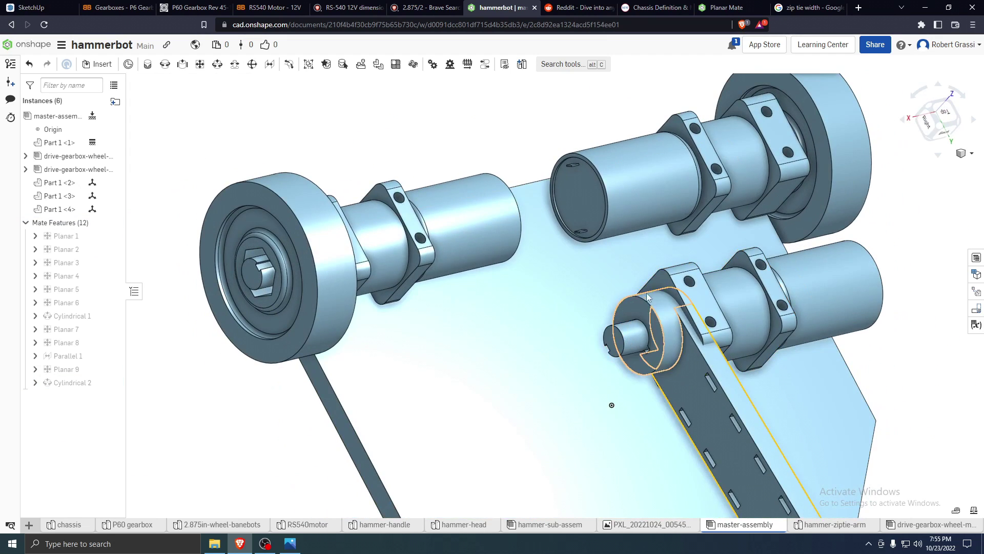
scroll(739, 326, "down", 5)
left_click_drag(738, 327, 550, 348)
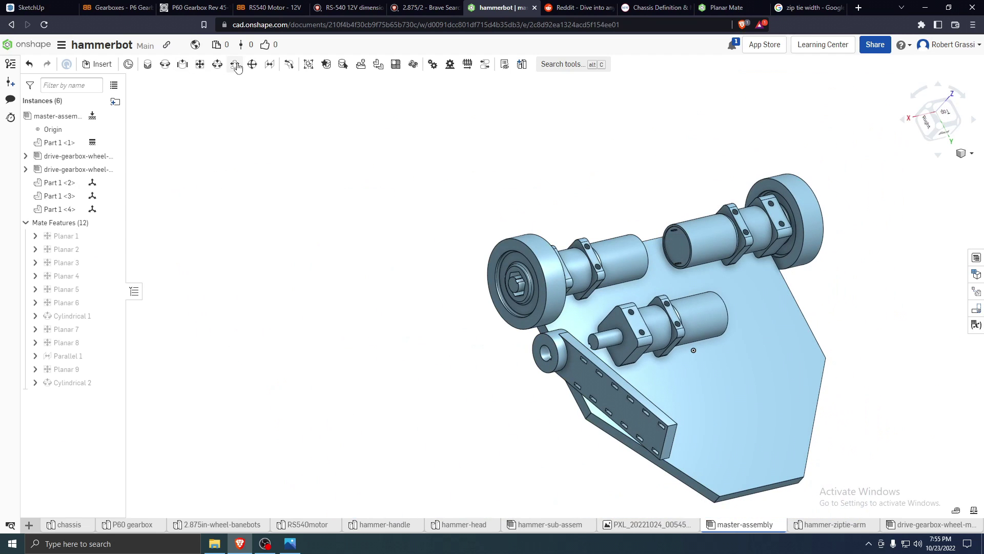
Create a planar mate between the wheelless gearbox's front face and the arm's slotted face that faces it
left_click(199, 67)
scroll(654, 426, "up", 10)
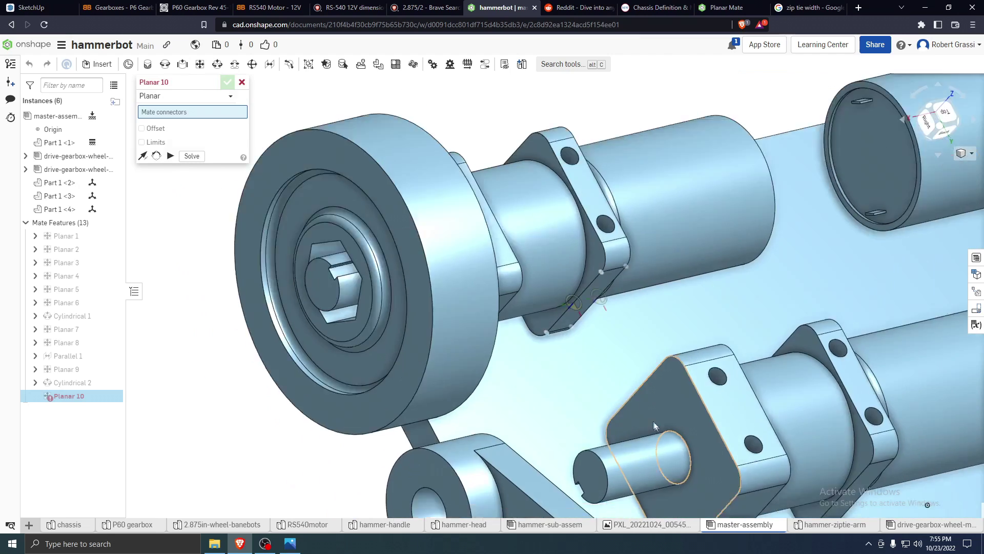
left_click(654, 426)
scroll(683, 403, "down", 10)
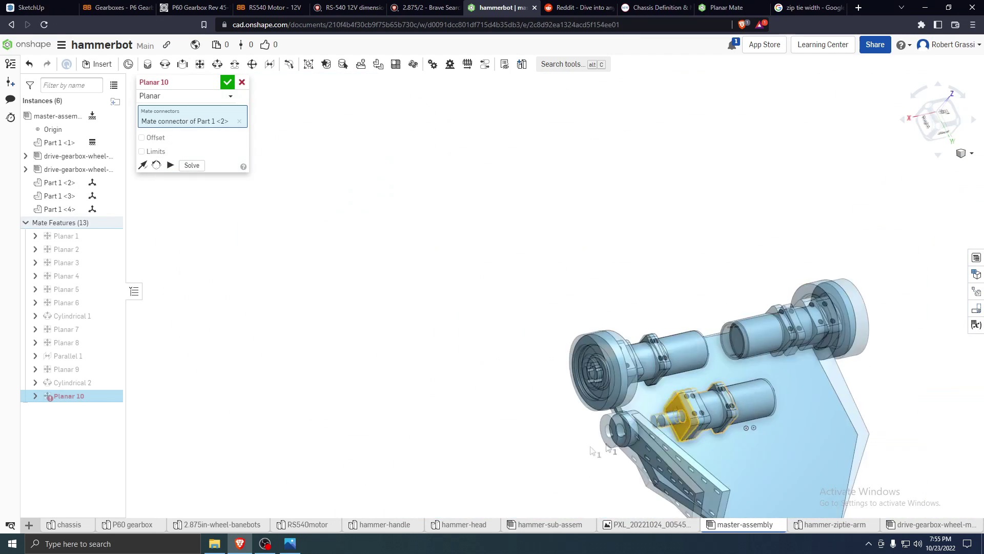
scroll(619, 415, "up", 5)
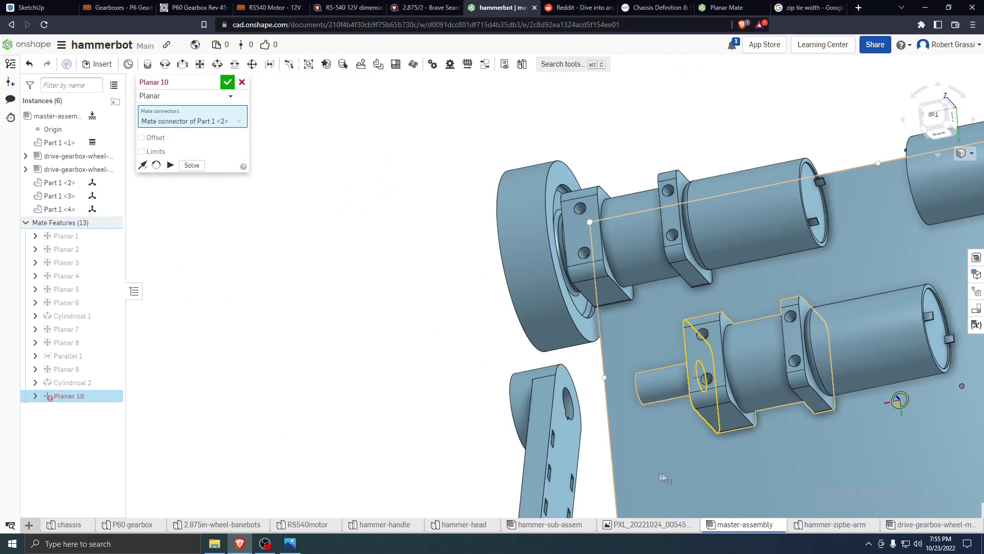
left_click(573, 445)
right_click_drag(420, 402, 306, 328)
Offset the planar mate between gearbox and arm by -1/16 in and accept the mate
left_click(153, 151)
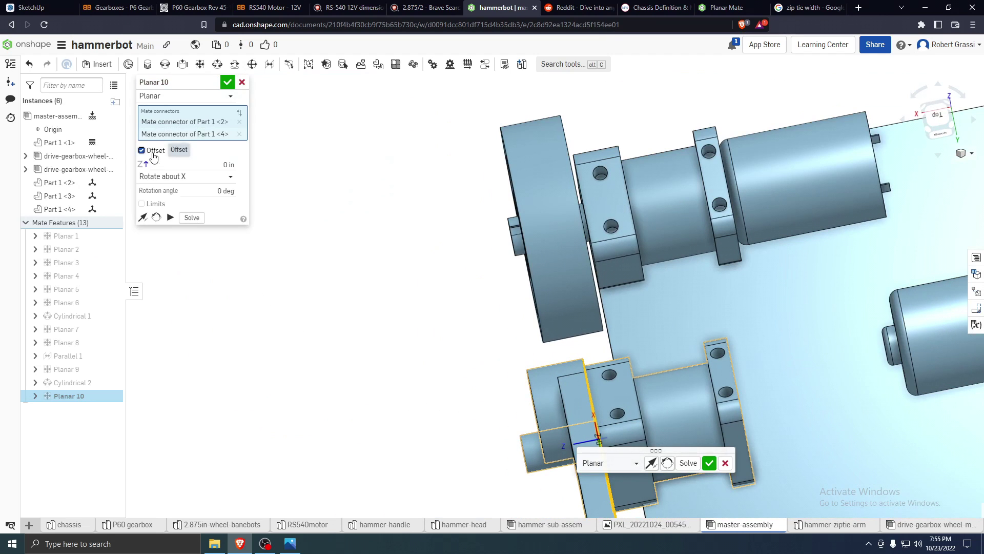
left_click(209, 163)
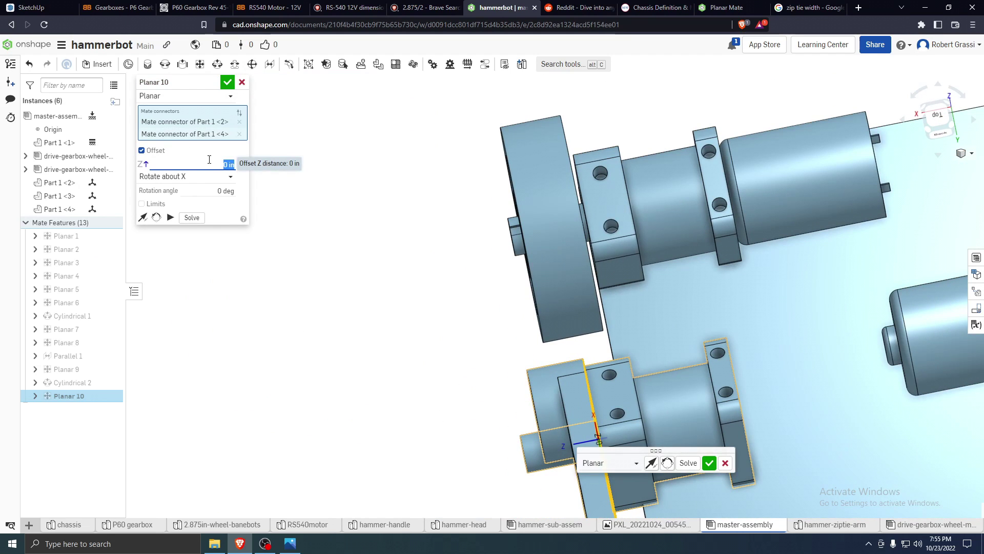
type("1/16")
key("Return")
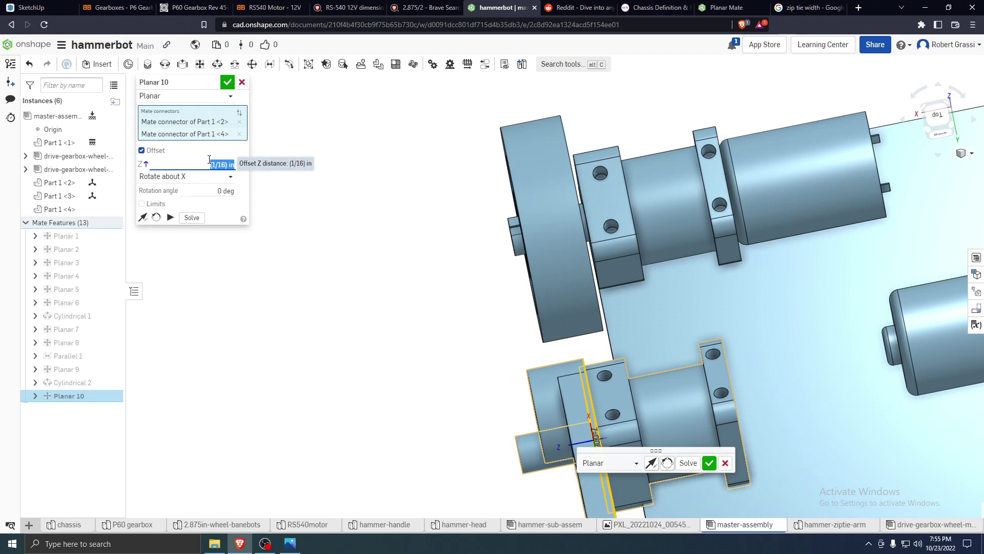
left_click(203, 170)
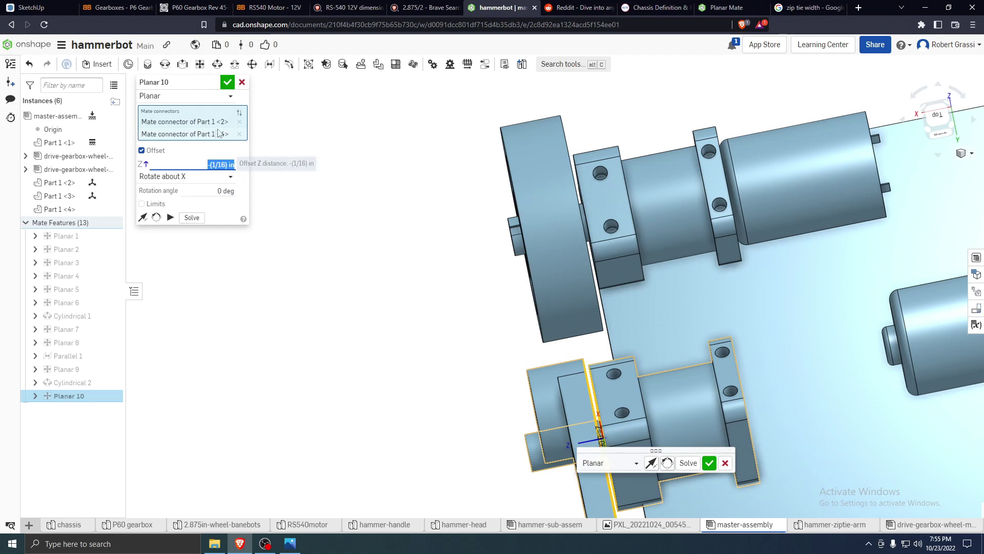
left_click(227, 82)
Move the arm and its gearbox across the chassis so the arm sits near the chassis centre
scroll(664, 362, "down", 3)
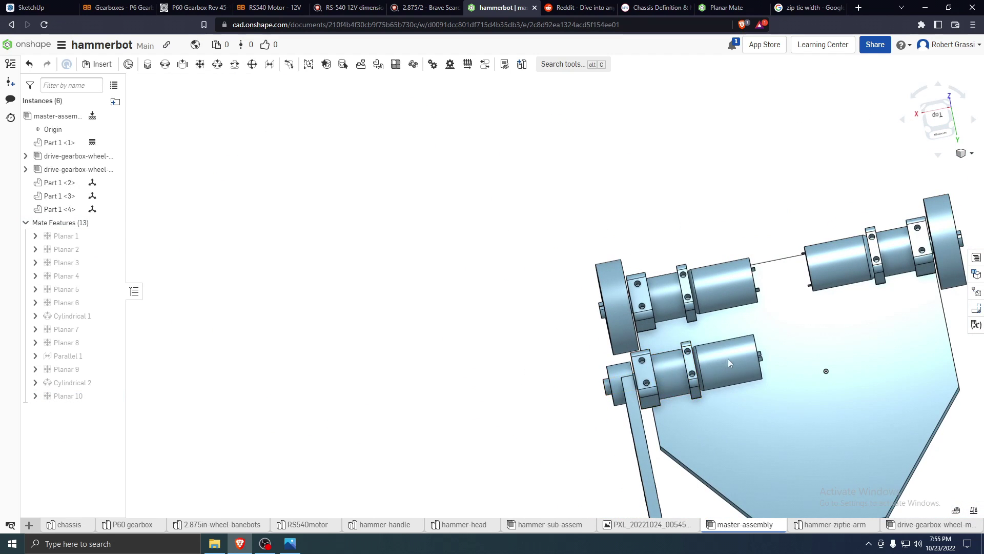
right_click_drag(786, 403, 789, 266)
scroll(785, 257, "up", 5)
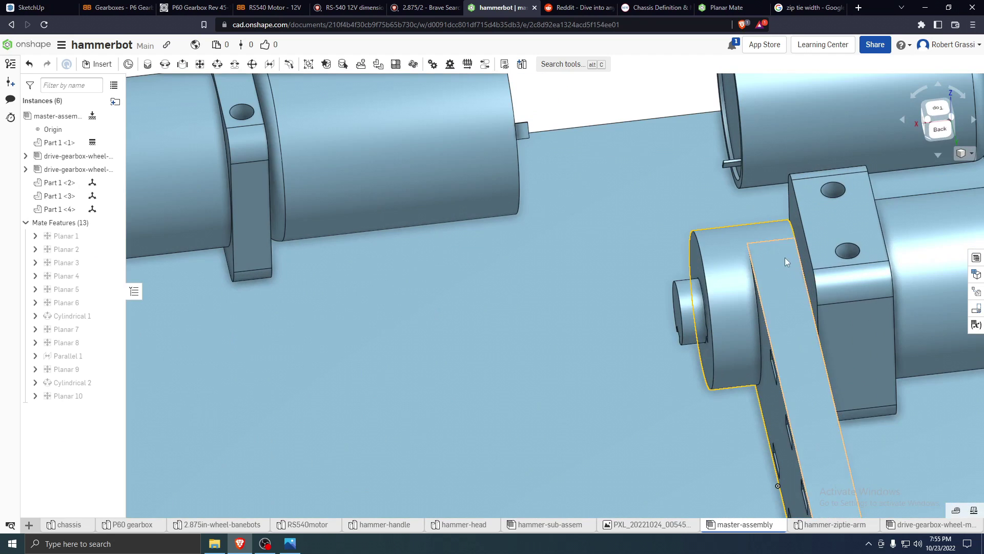
scroll(737, 286, "down", 5)
right_click_drag(737, 302, 774, 329)
right_click_drag(625, 349, 630, 328)
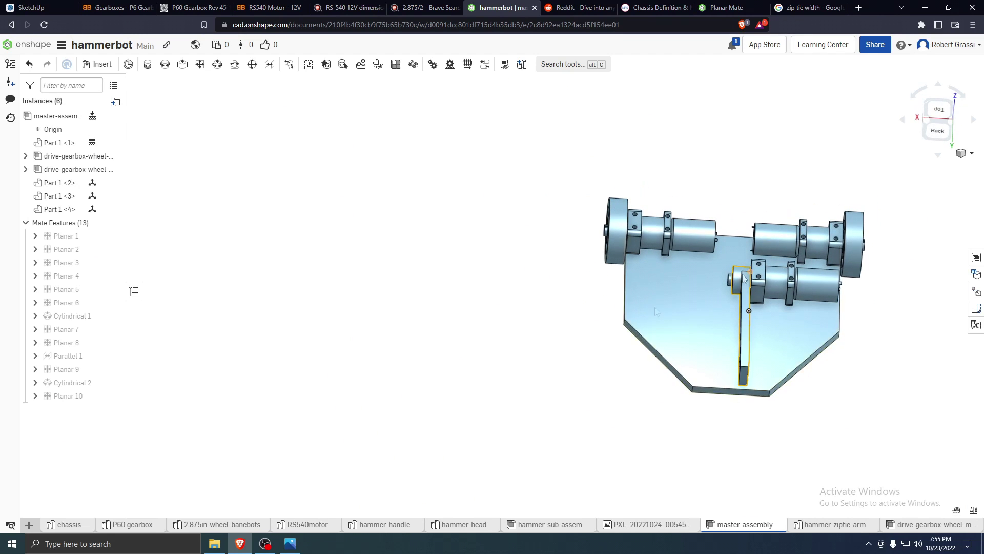
Insert the hammer-sub-assem assembly into the master assembly beside the chassis
left_click(89, 66)
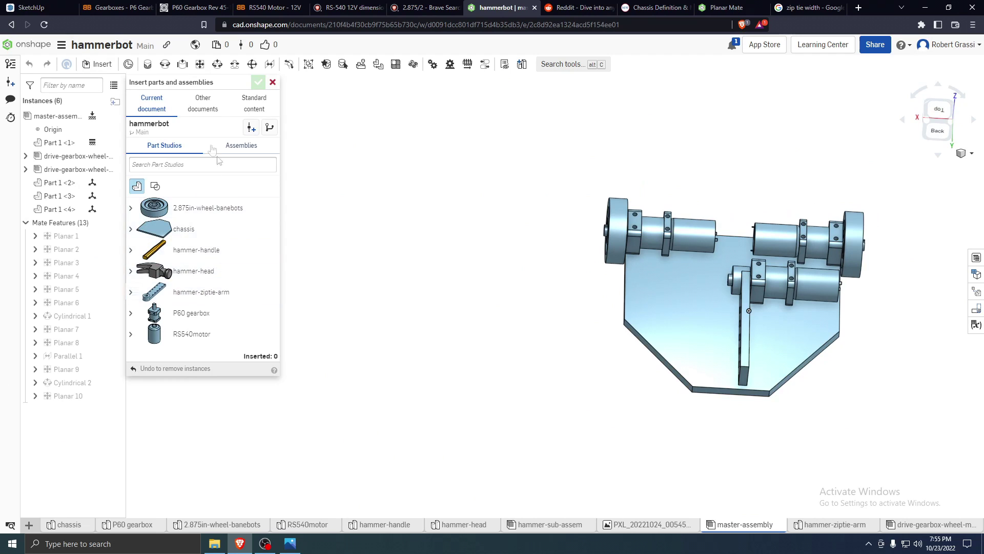
left_click(235, 149)
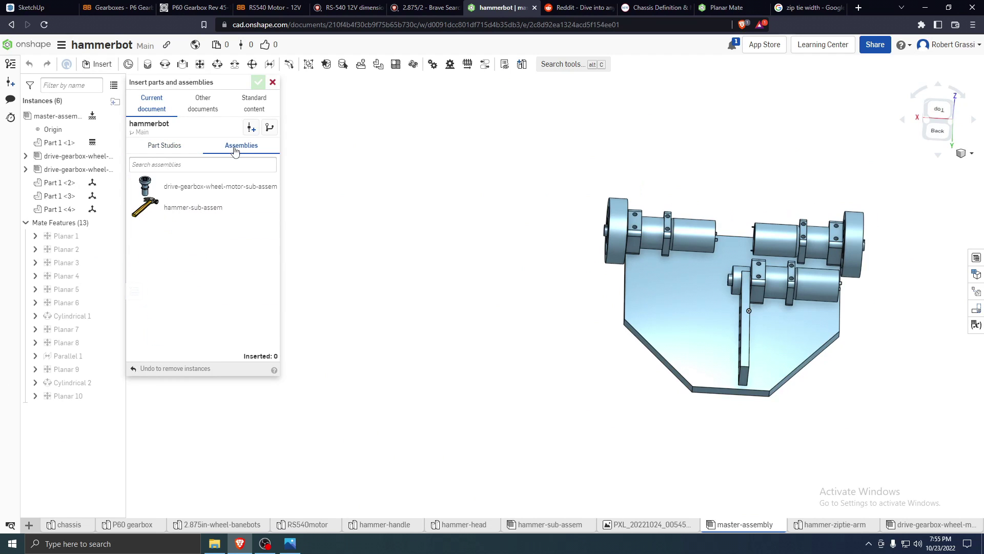
left_click(196, 207)
left_click(536, 220)
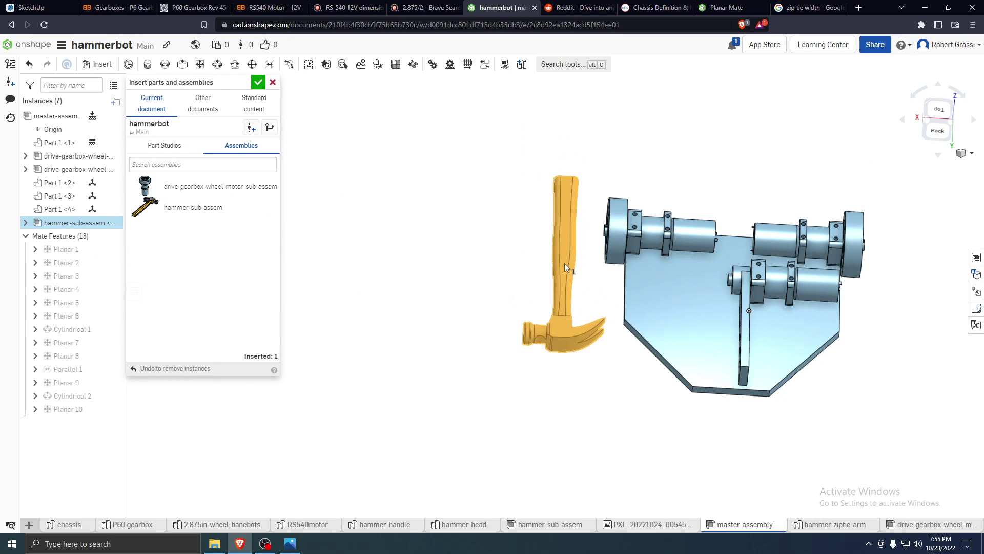
left_click(257, 83)
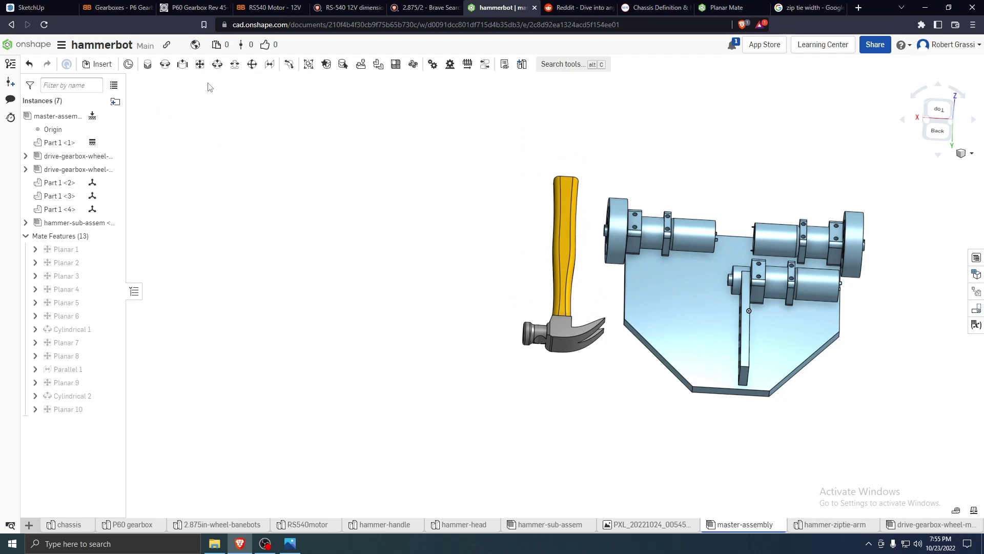
Create a planar mate between the hammer handle's side face and the slotted face of the zip-tie arm, and accept it
left_click(183, 64)
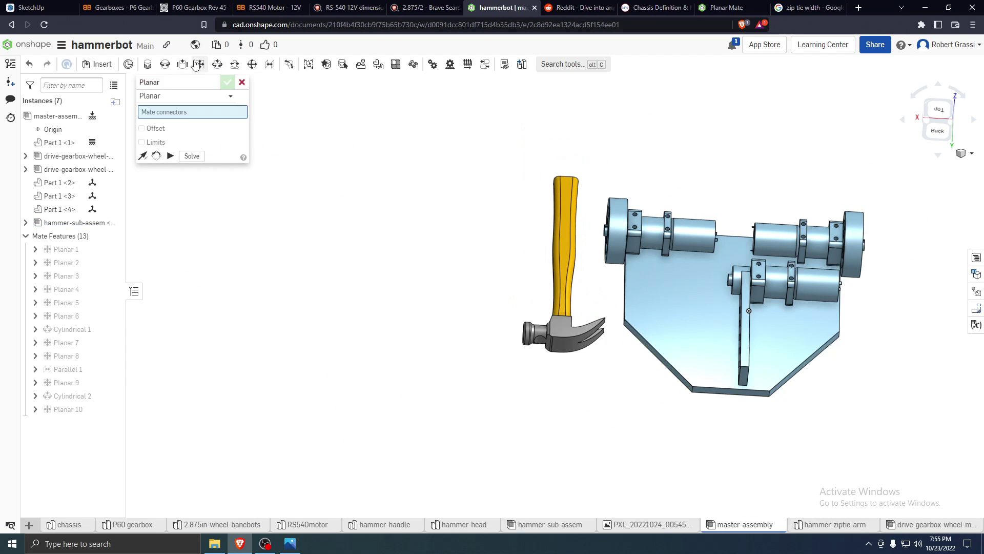
scroll(610, 236, "up", 3)
mouse_move(577, 366)
right_mouse_down()
mouse_move(577, 285)
mouse_move(561, 369)
right_mouse_up()
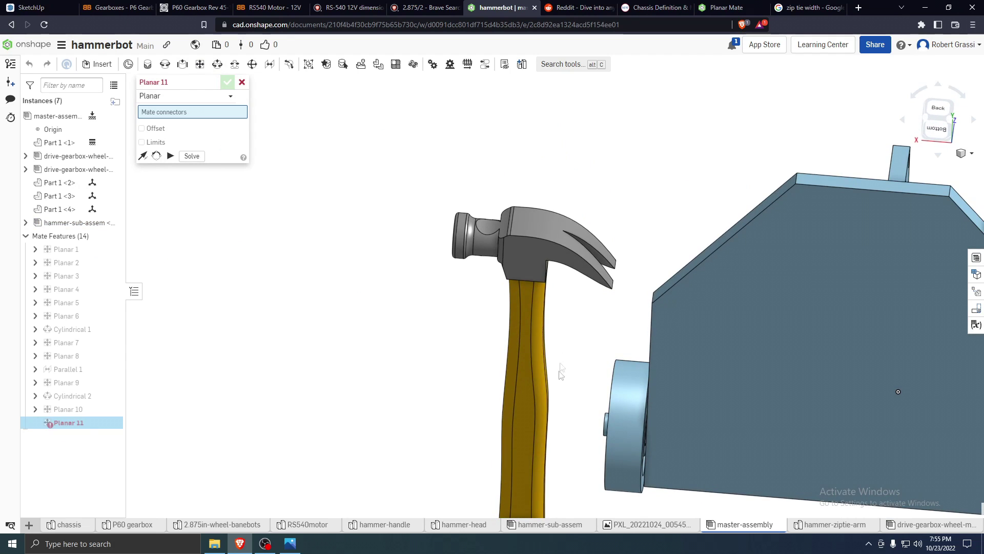
left_click(522, 467)
scroll(522, 467, "down", 5)
right_click_drag(627, 350, 651, 461)
scroll(656, 472, "up", 8)
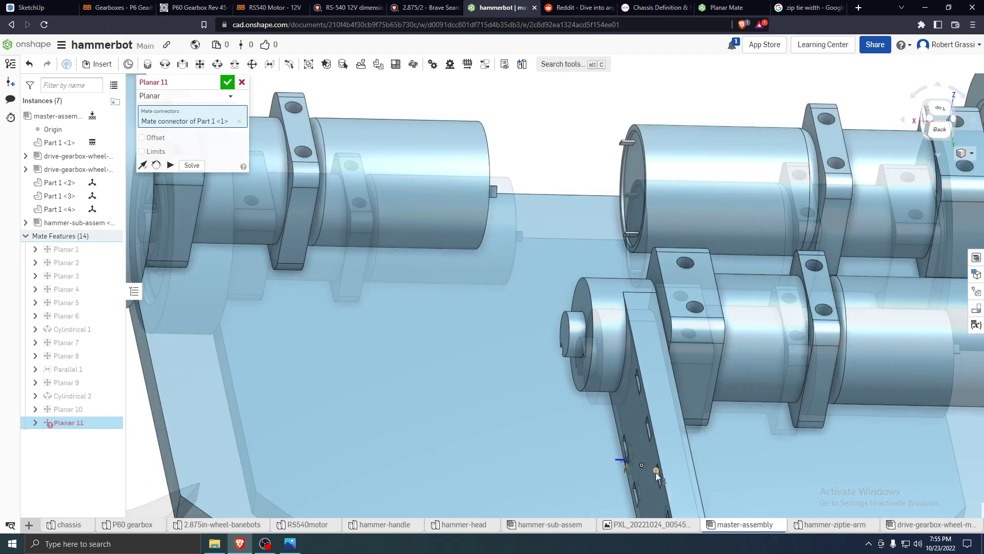
scroll(656, 472, "up", 3)
left_click(631, 405)
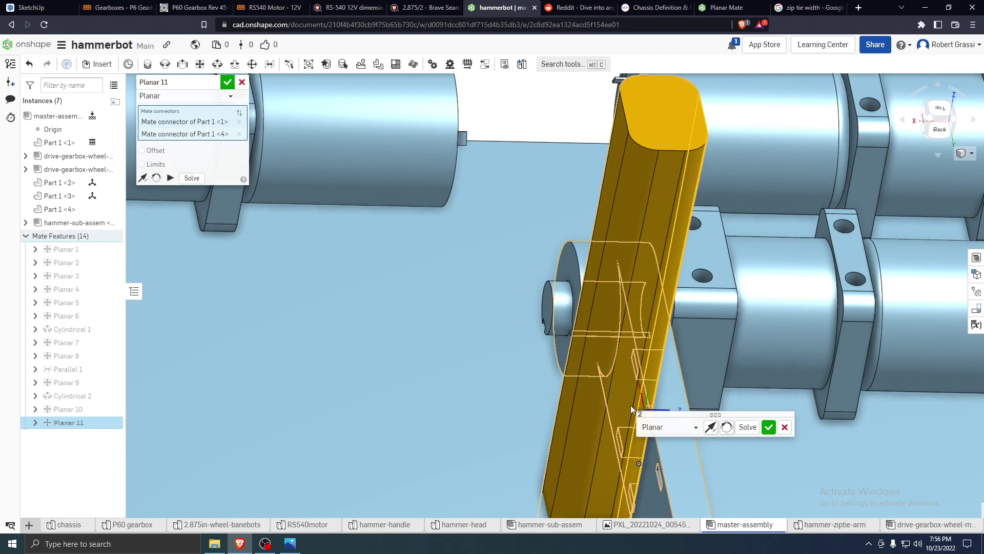
scroll(630, 405, "down", 5)
left_click(227, 82)
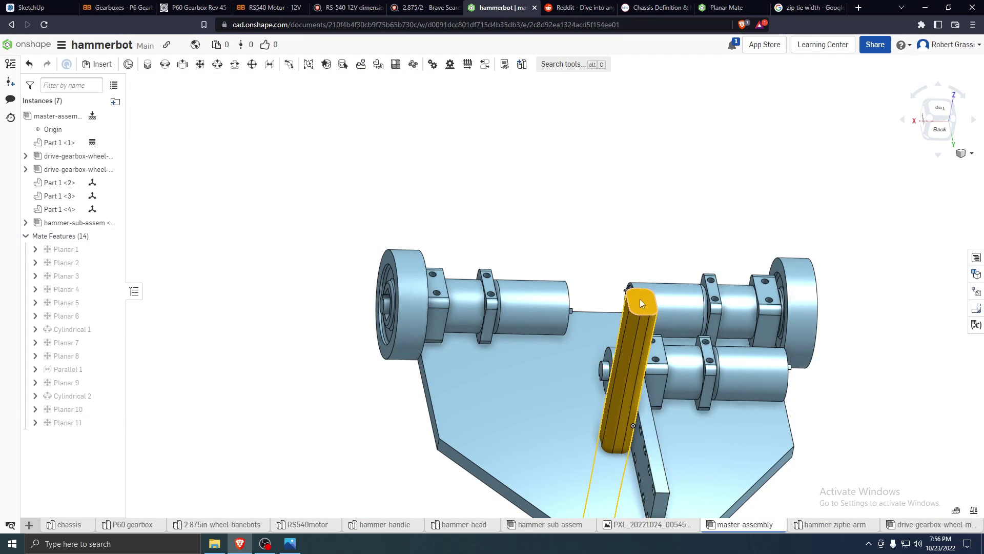
Move the hammer handle across the arm's slotted face and inspect how the handle and head move together
scroll(641, 338, "down", 5)
right_click_drag(641, 422, 654, 304)
left_click_drag(645, 296, 603, 254)
right_click_drag(603, 254, 590, 382)
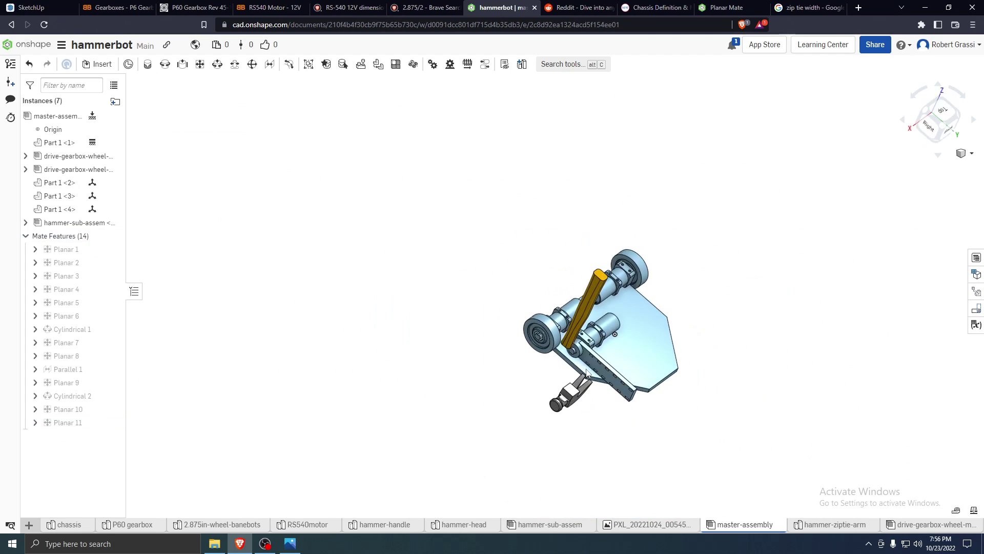
scroll(583, 447, "up", 5)
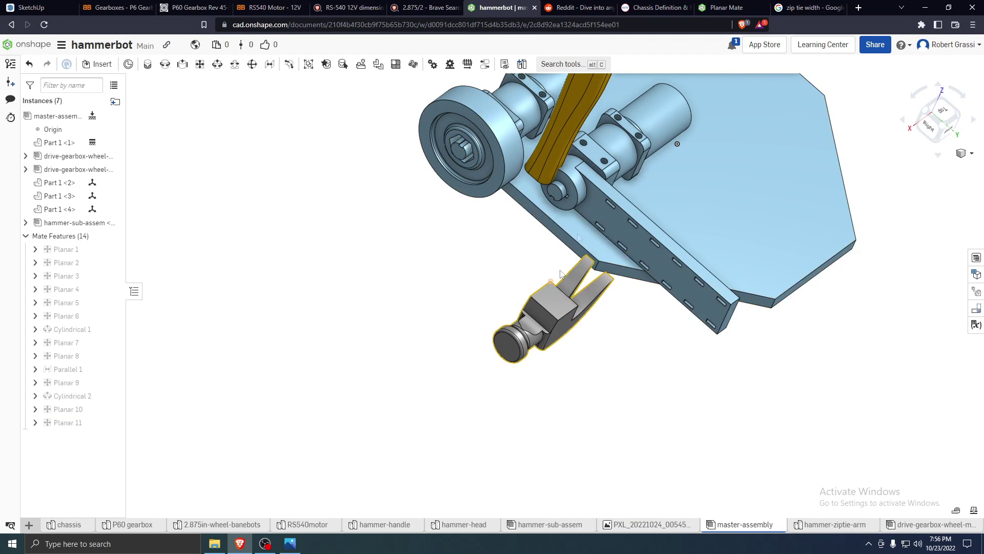
Open the hammer-sub-assem assembly and move the hammer head sideways off the top of the handle
left_click(506, 528)
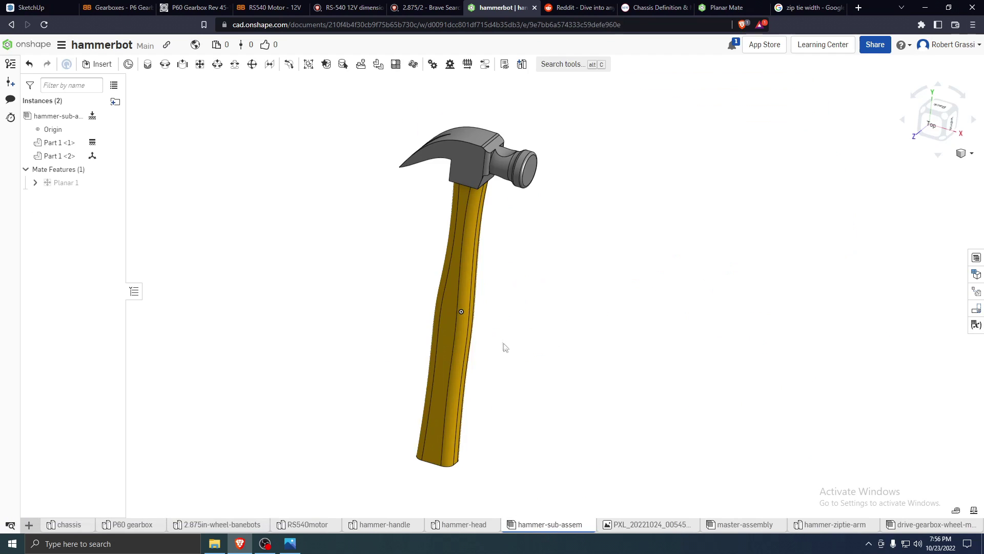
right_click_drag(594, 201, 602, 334)
left_click_drag(676, 236, 478, 200)
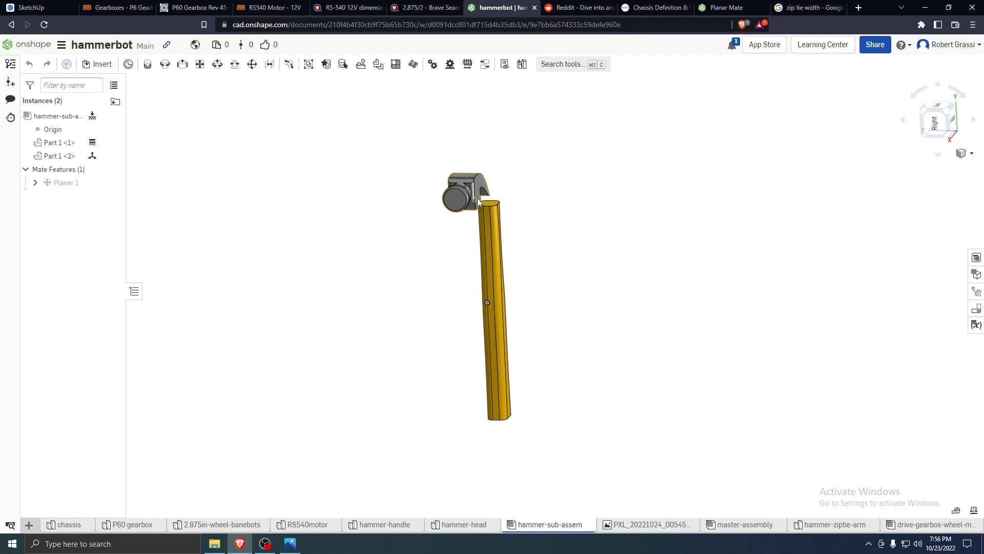
left_click(197, 64)
scroll(404, 201, "up", 5)
right_click_drag(405, 201, 513, 232)
left_click(524, 222)
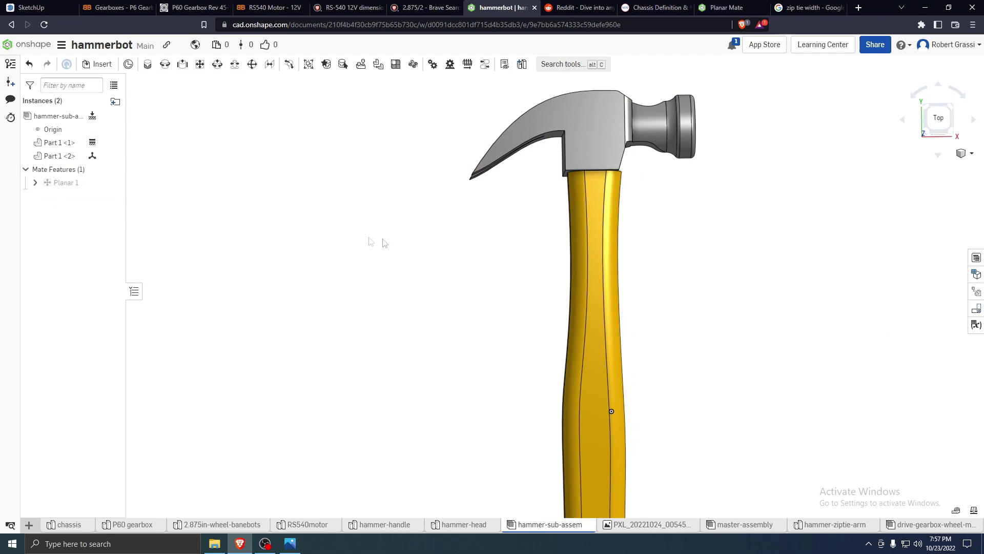
left_click(573, 154)
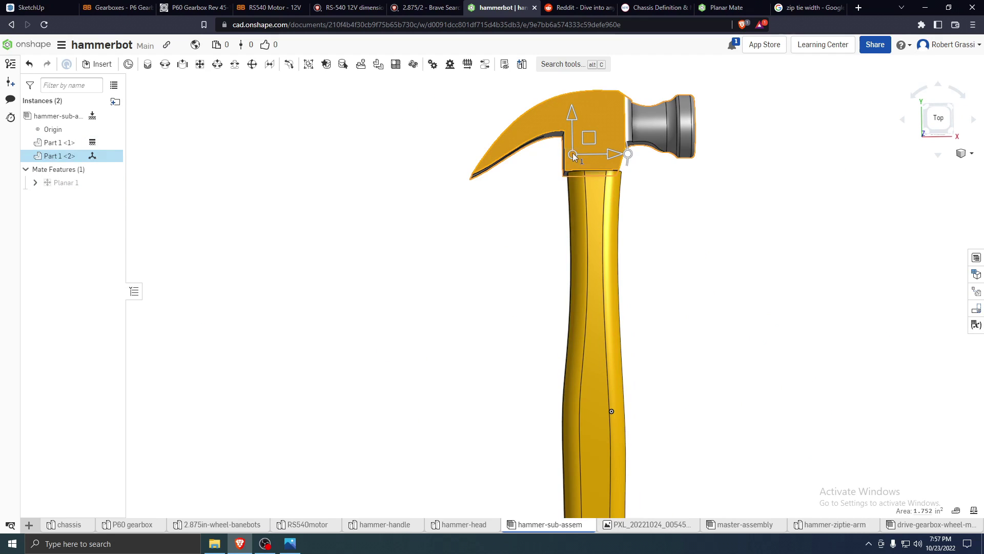
key("Escape")
Open the hammer-handle part studio from the handle instance and turn off the displayed assembly context
right_click(66, 143)
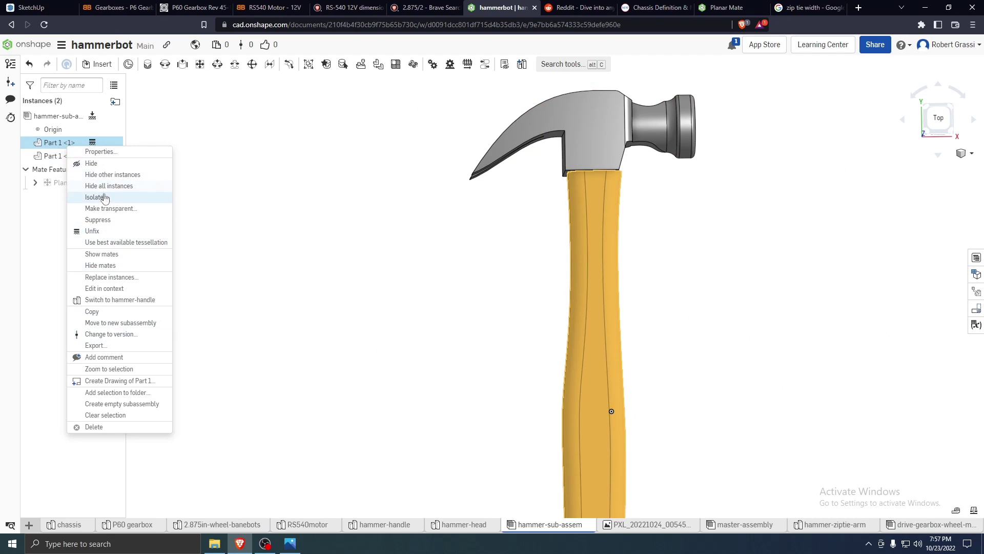
left_click(40, 144)
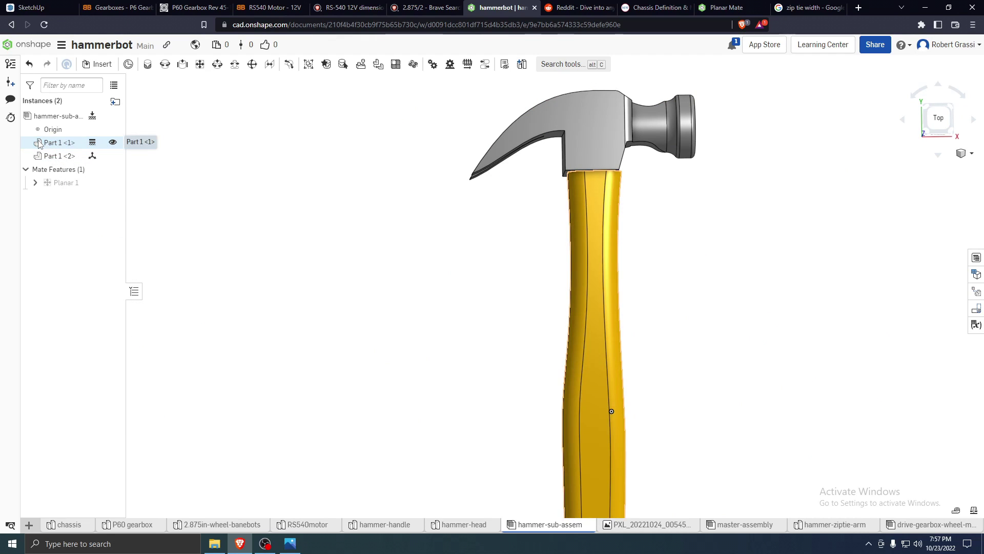
double_click(40, 144)
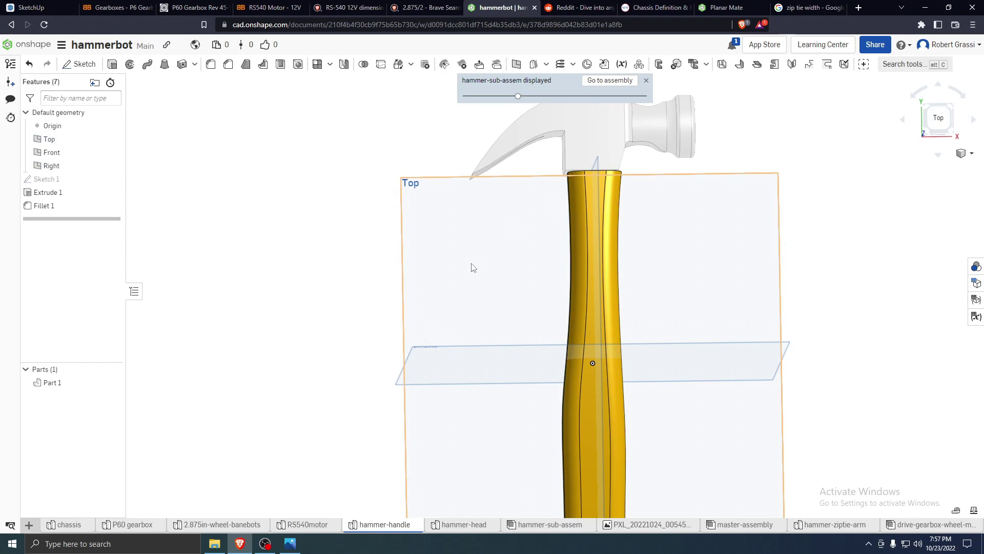
left_click(647, 80)
Start a sketch on the handle's head-end face and draw a centred circle about 0.42 in in diameter
scroll(424, 318, "down", 3)
right_click_drag(424, 318, 524, 262)
scroll(524, 262, "up", 2)
right_click(494, 239)
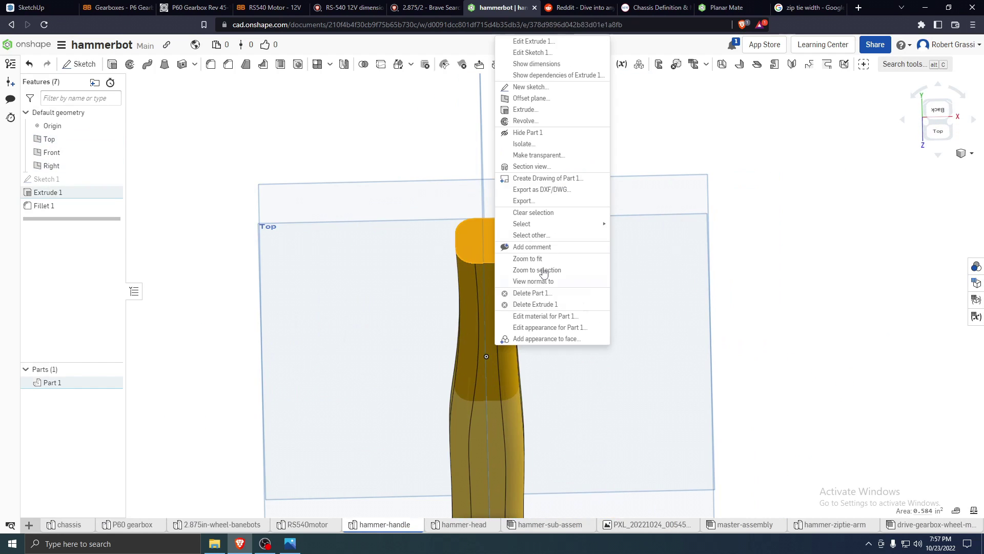
left_click(572, 288)
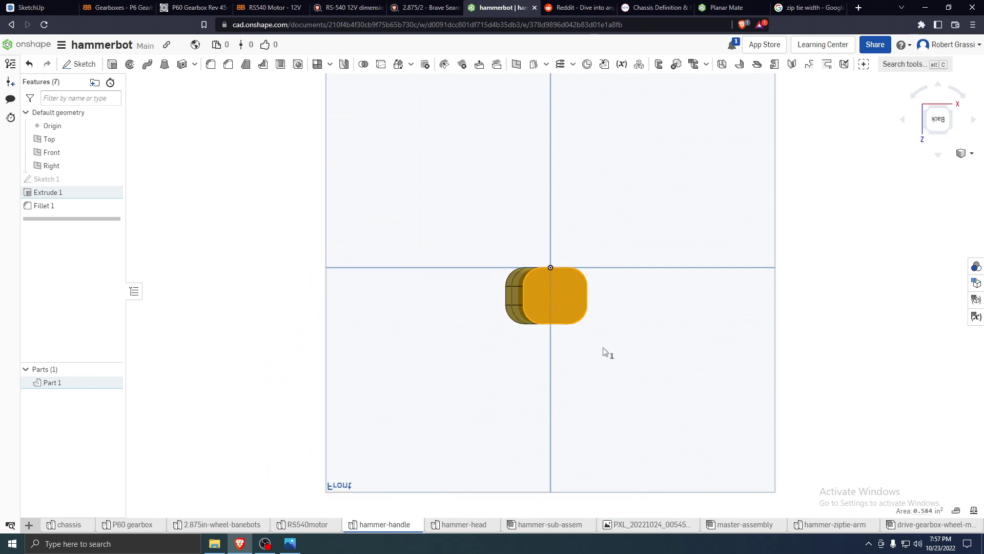
left_click(83, 65)
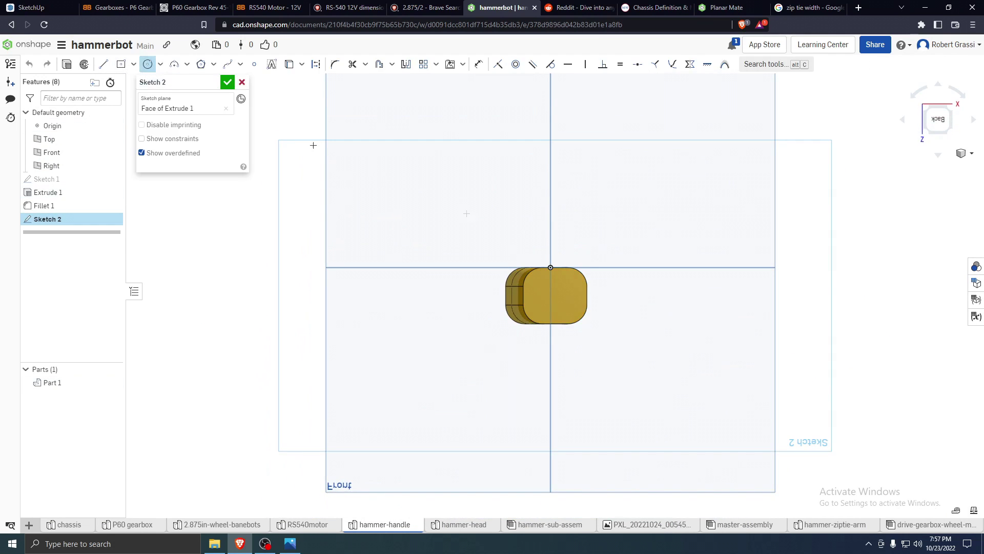
scroll(638, 324, "up", 4)
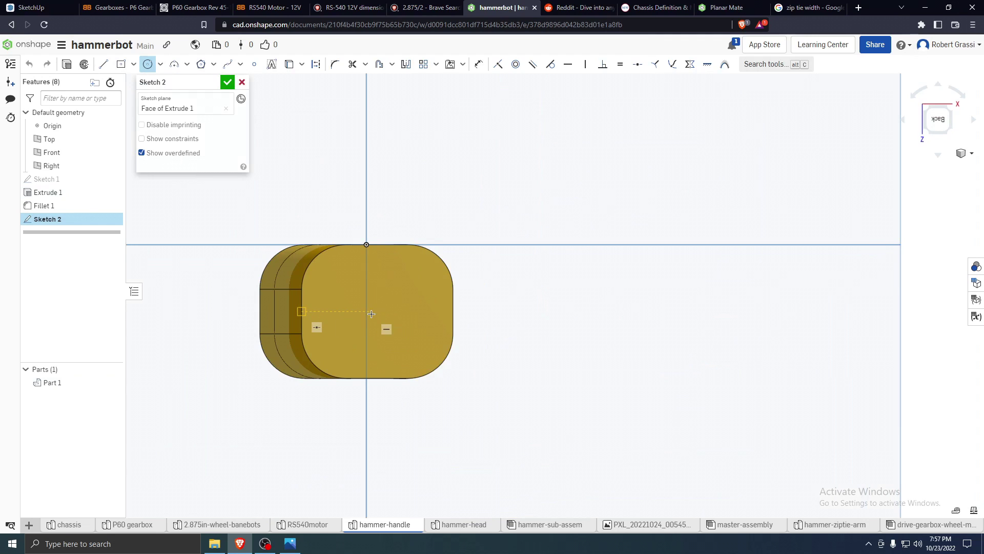
left_click(405, 336)
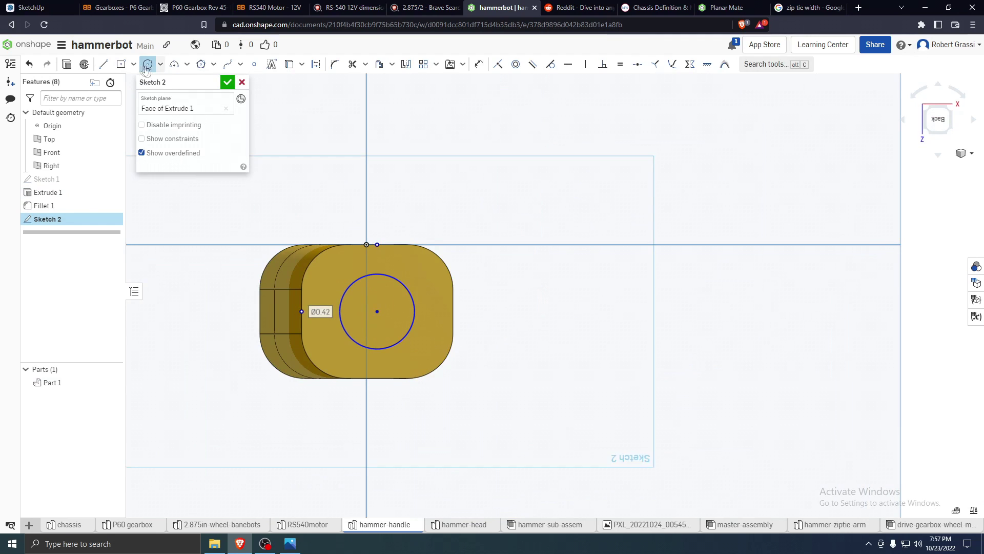
Extrude the circle as a blind cut 0.125 in deep into the handle's end face
left_click(68, 65)
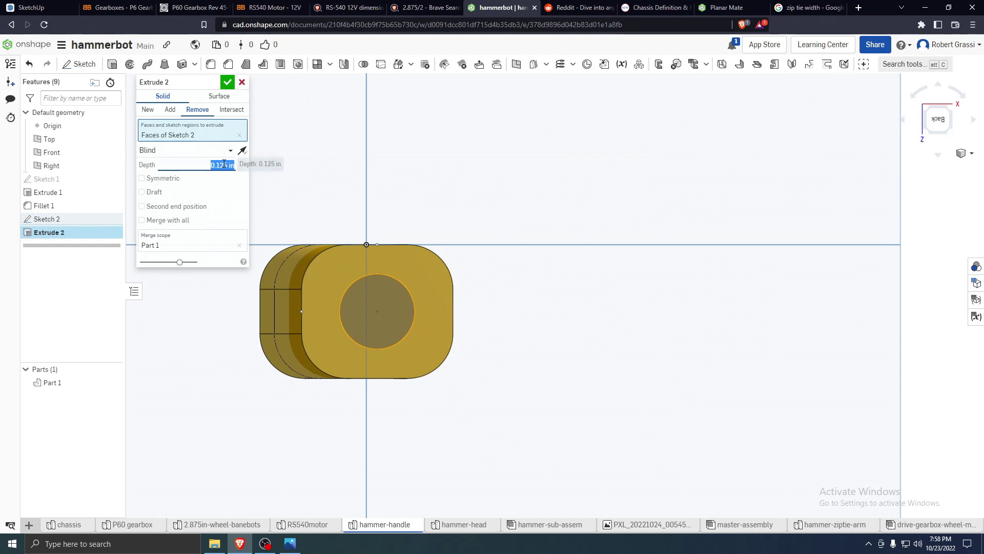
left_click(228, 82)
right_click_drag(376, 433, 387, 334)
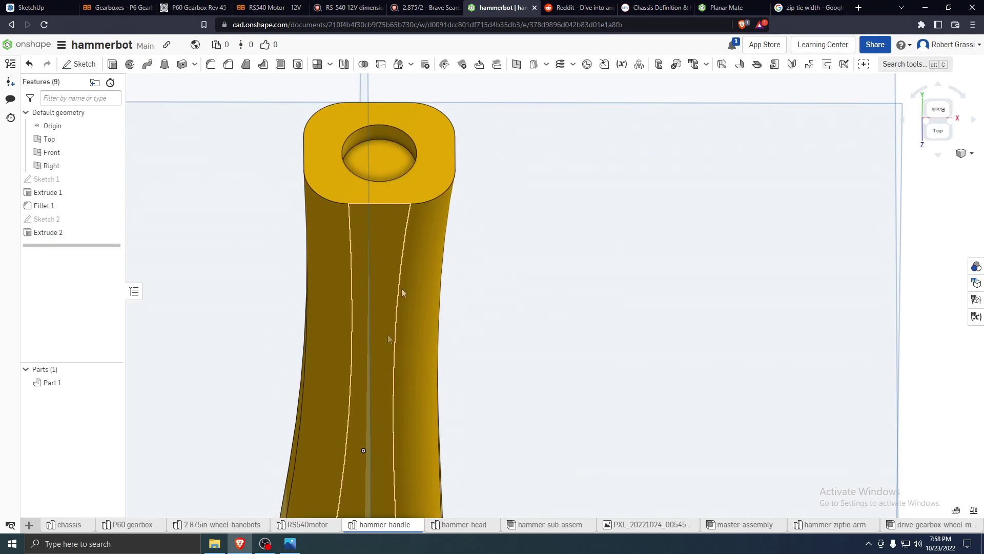
scroll(454, 278, "up", 5)
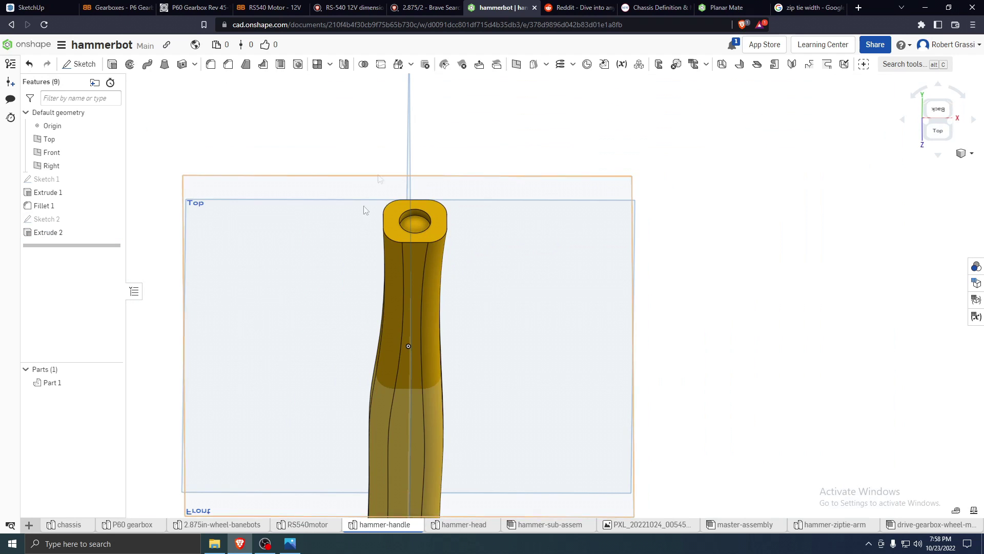
In the hammer-head part studio, sketch a centred circle about 0.62 in in diameter on the head's handle-side face
left_click(463, 524)
right_click_drag(496, 403, 550, 316)
left_click(549, 315)
right_click(549, 316)
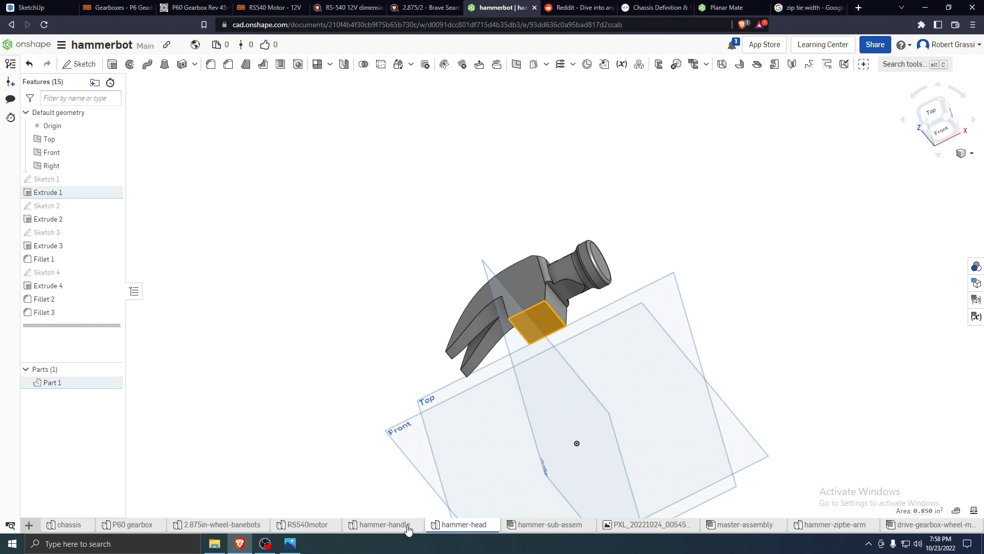
right_click(540, 329)
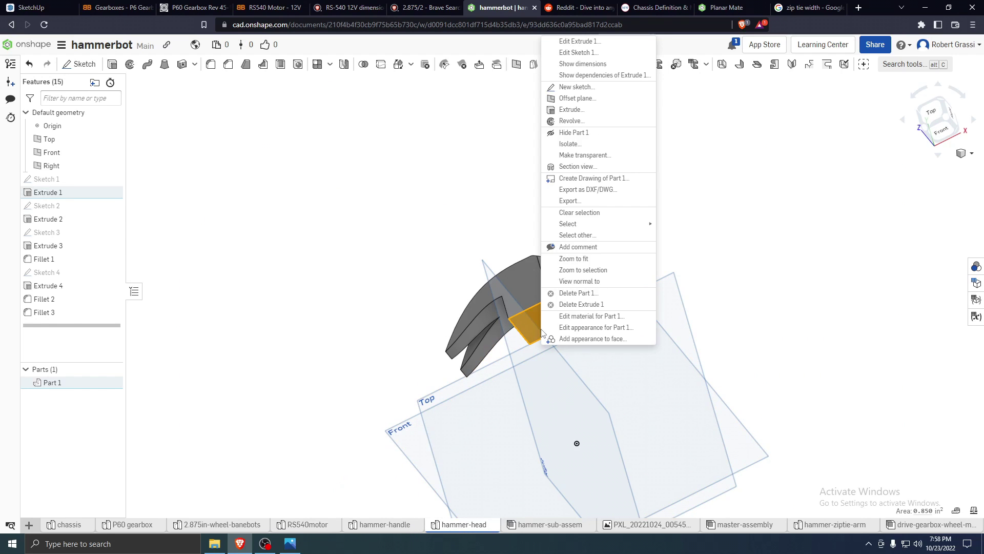
left_click(609, 281)
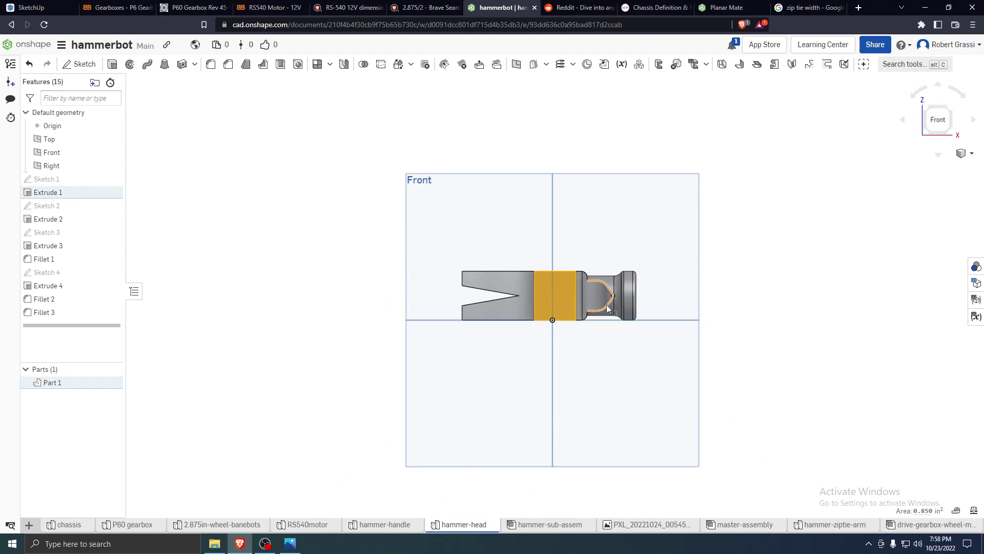
left_click(90, 64)
left_click(147, 64)
scroll(492, 216, "up", 2)
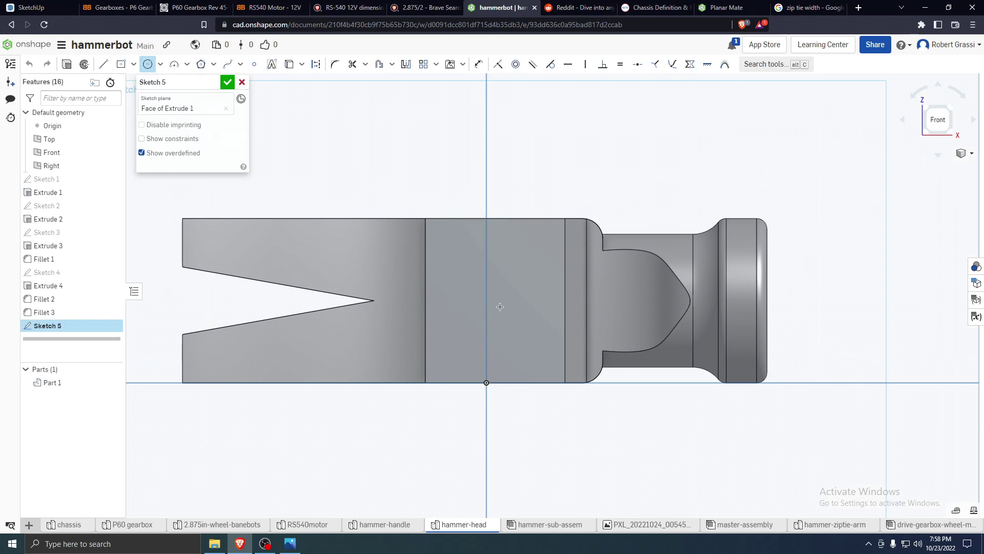
left_click(460, 263)
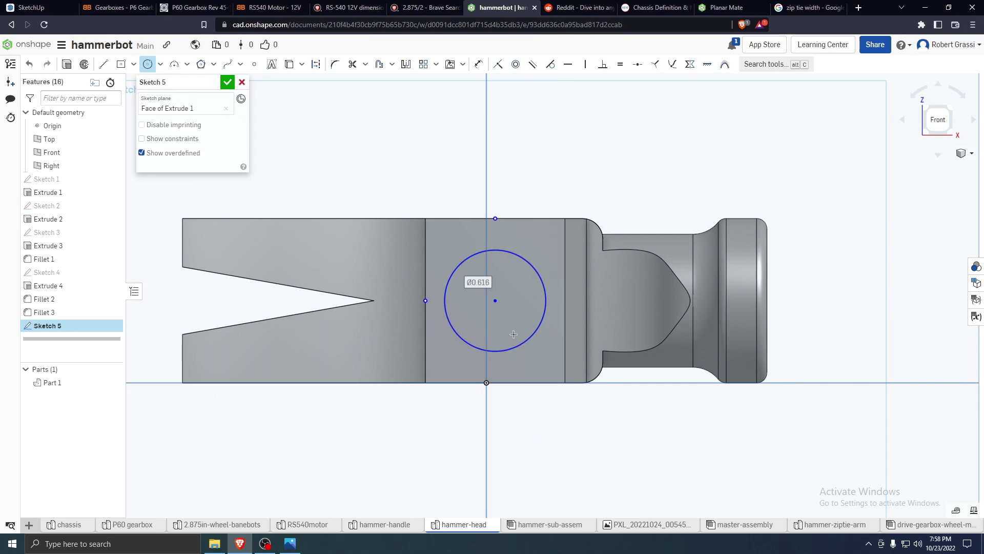
Set the diameter of the circle on the hammer head's face to 0.5 in
key("d")
left_click(462, 261)
left_click(449, 241)
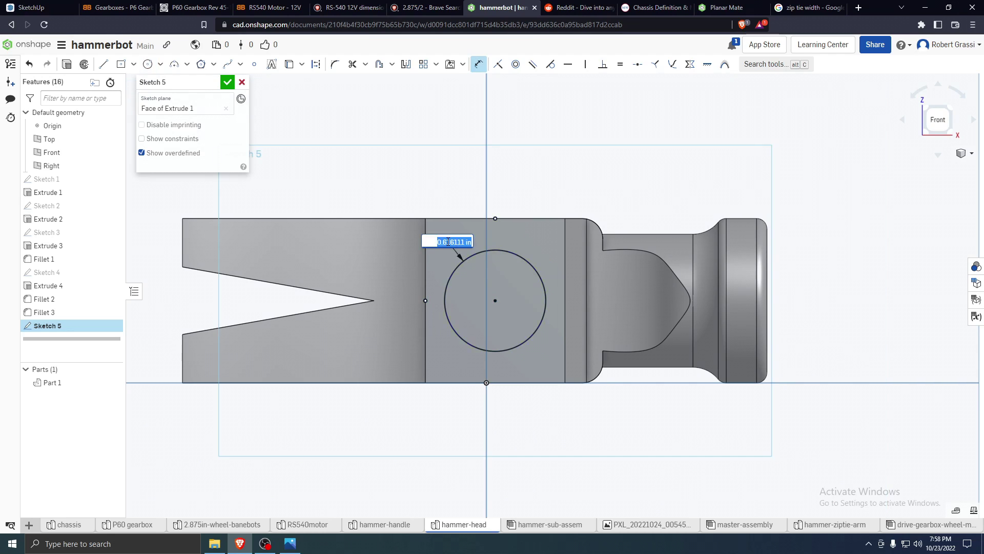
type("0.5")
key("Return")
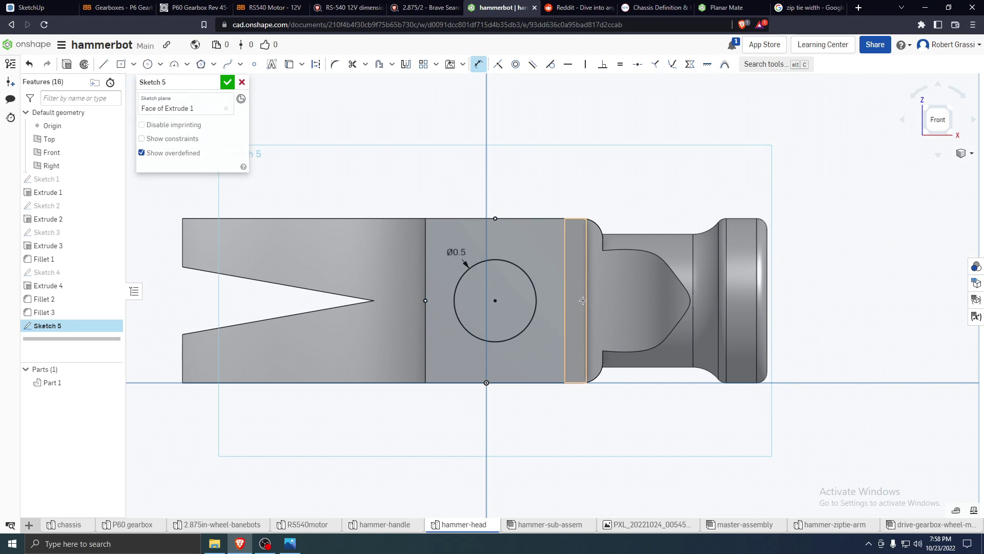
Extrude the circle outward from the hammer head as an added boss with a blind depth of 0.125 in
left_click(67, 64)
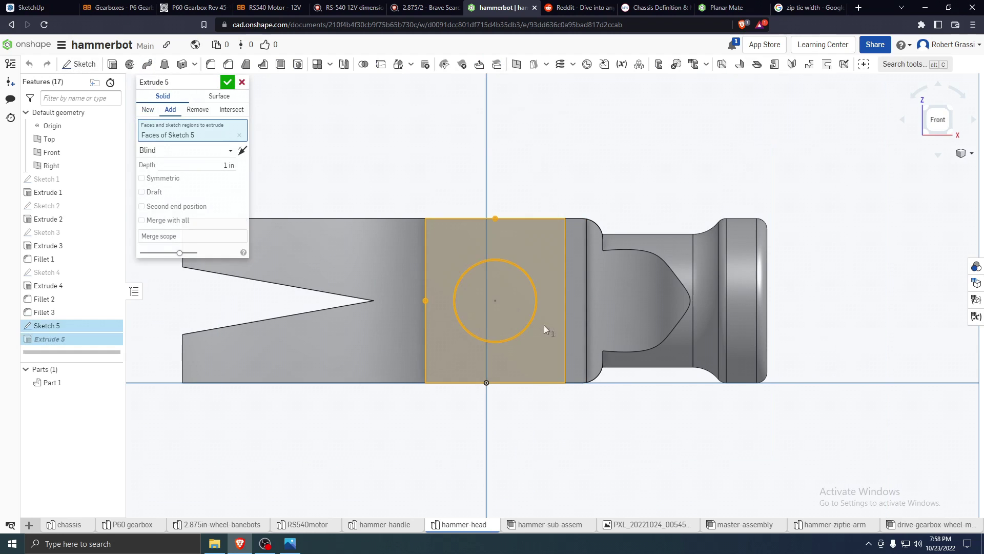
right_click_drag(513, 308, 423, 224)
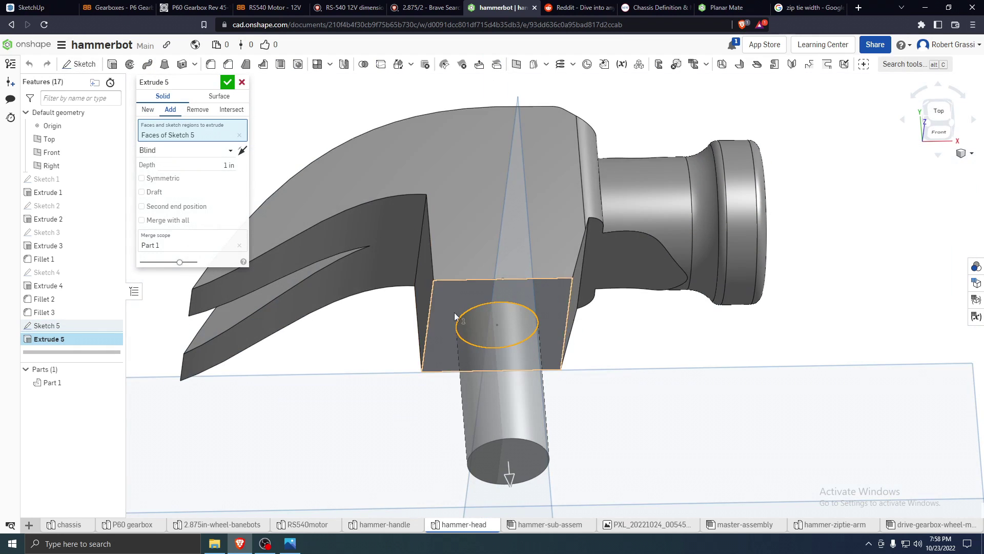
left_click(225, 165)
type("1/125")
key("Return")
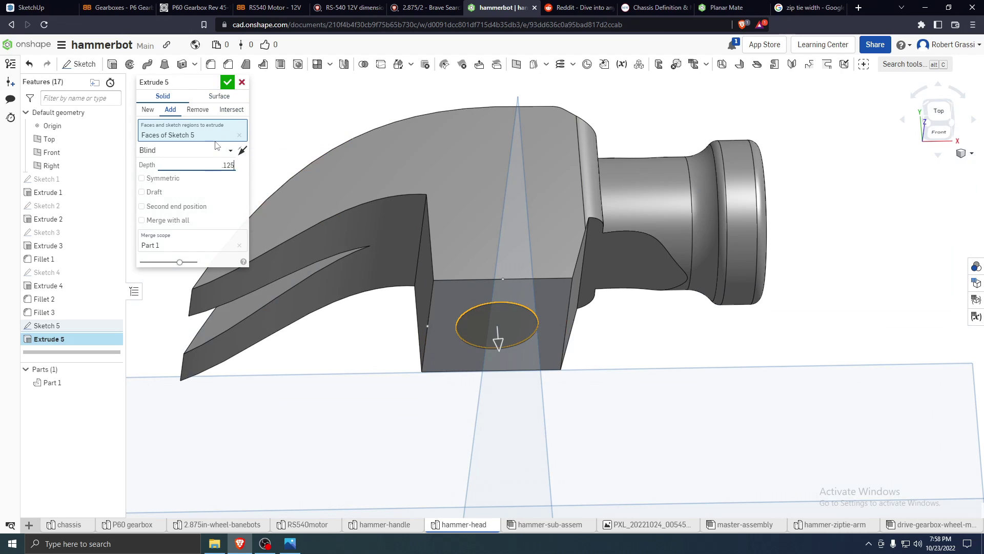
left_click(227, 82)
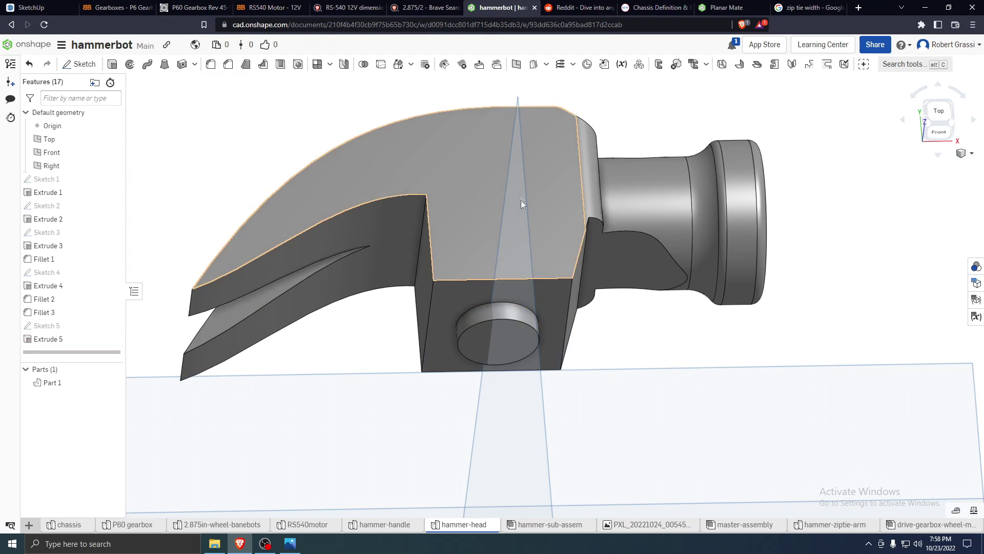
scroll(540, 233, "down", 5)
Return to the hammer-sub-assem assembly and move the hammer head clear of the handle's end
left_click(561, 529)
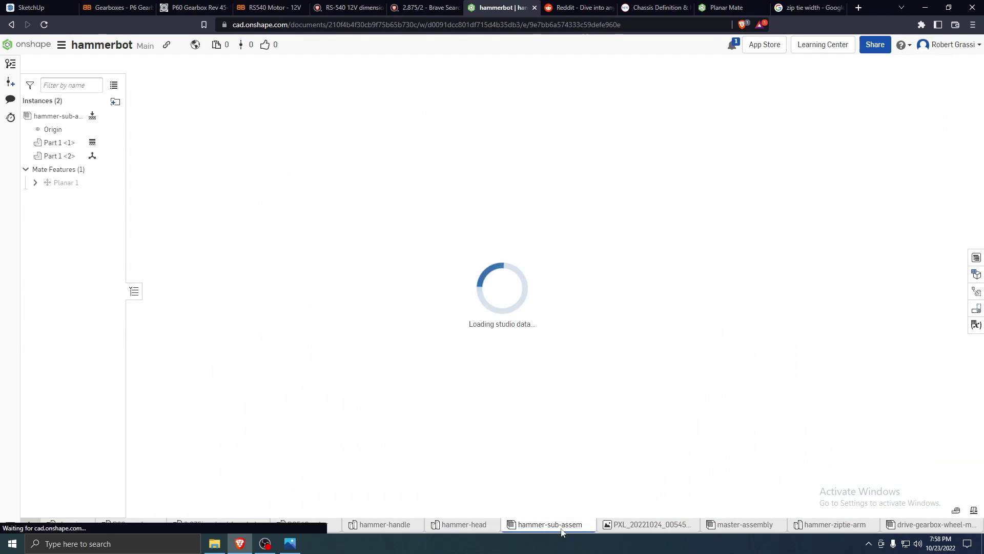
left_click_drag(584, 155, 570, 88)
right_click_drag(492, 238, 521, 248)
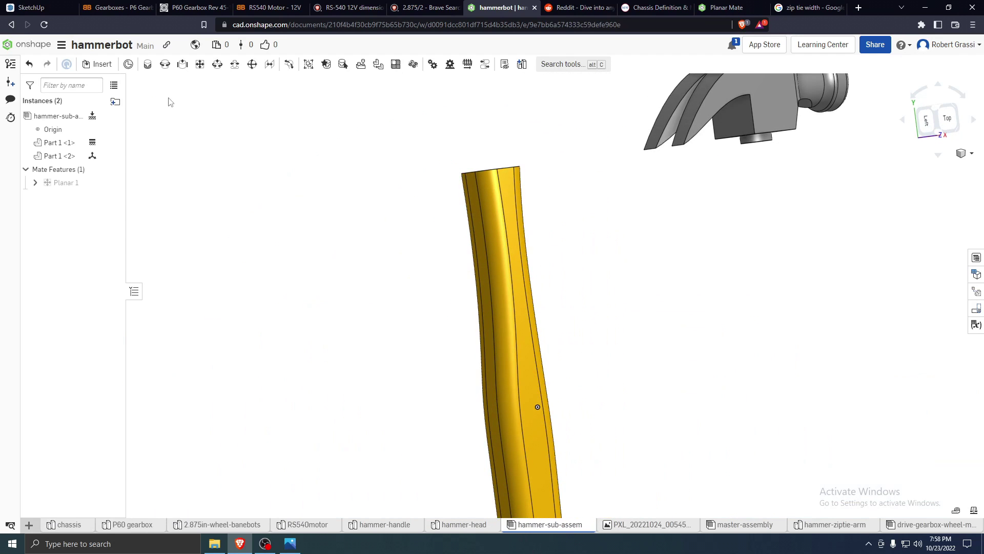
Add a cylindrical mate between the hammer head's peg and the socket in the handle's end
left_click(218, 64)
scroll(754, 145, "up", 3)
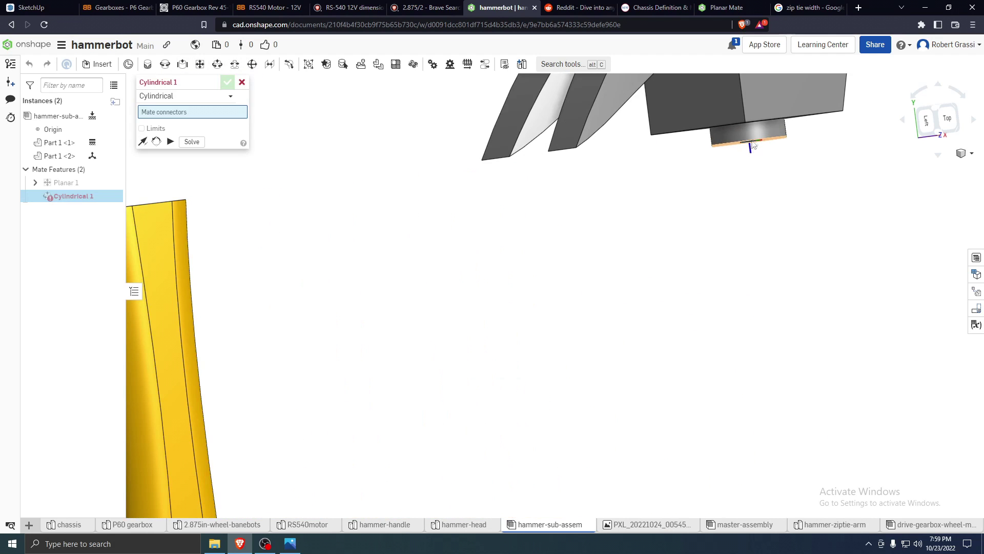
left_click(778, 132)
scroll(667, 205, "down", 5)
scroll(590, 215, "up", 5)
scroll(594, 199, "up", 5)
left_click(630, 161)
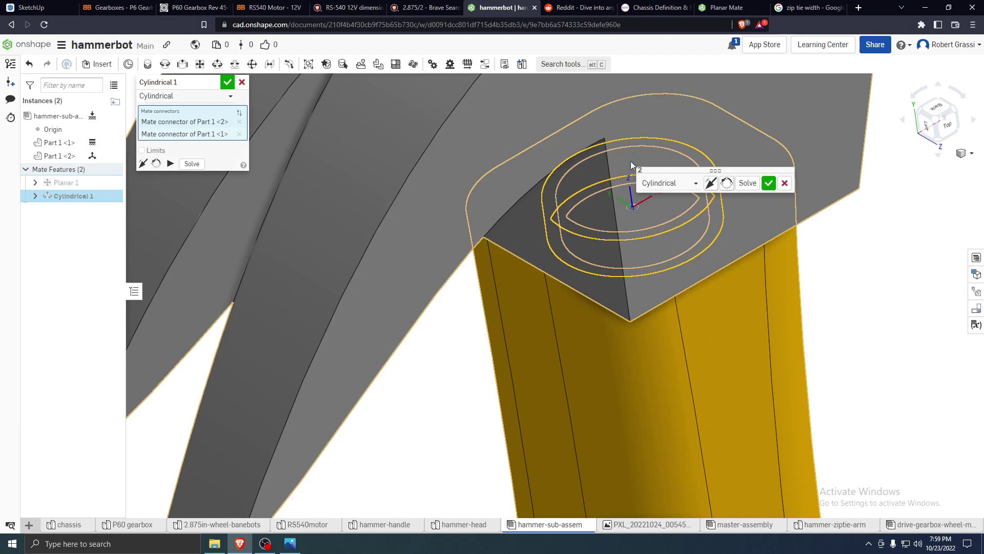
scroll(630, 161, "down", 6)
key("Return")
Rotate the hammer head about its peg to test how freely it moves on the handle
scroll(569, 297, "down", 5)
right_click_drag(569, 298, 391, 244)
left_click_drag(392, 244, 696, 283)
right_click_drag(696, 342, 553, 230)
left_click_drag(554, 231, 613, 351)
right_click_drag(613, 352, 537, 263)
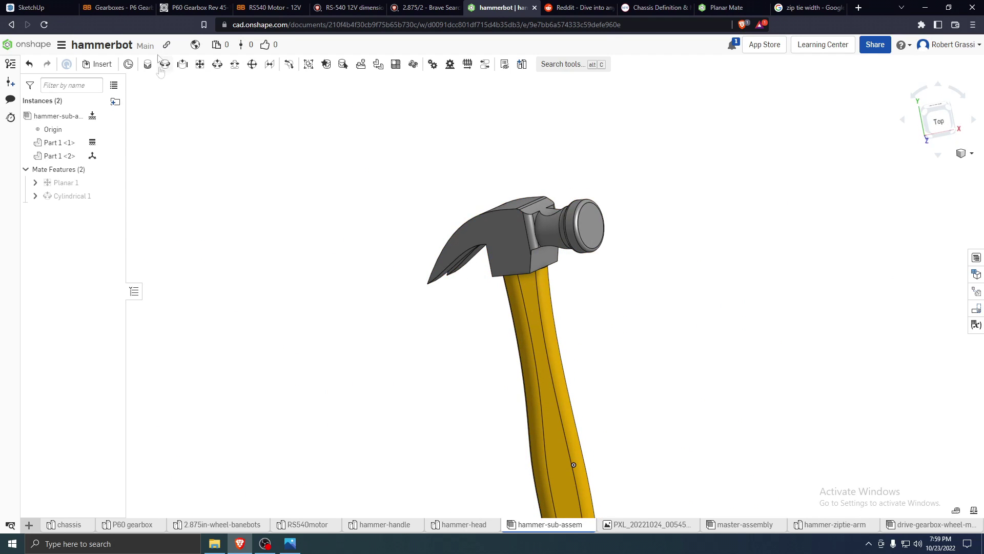
Try a planar mate between the hammer head's side face and the handle's flat side, and delete that mate
left_click(200, 64)
scroll(509, 233, "up", 2)
left_click(510, 235)
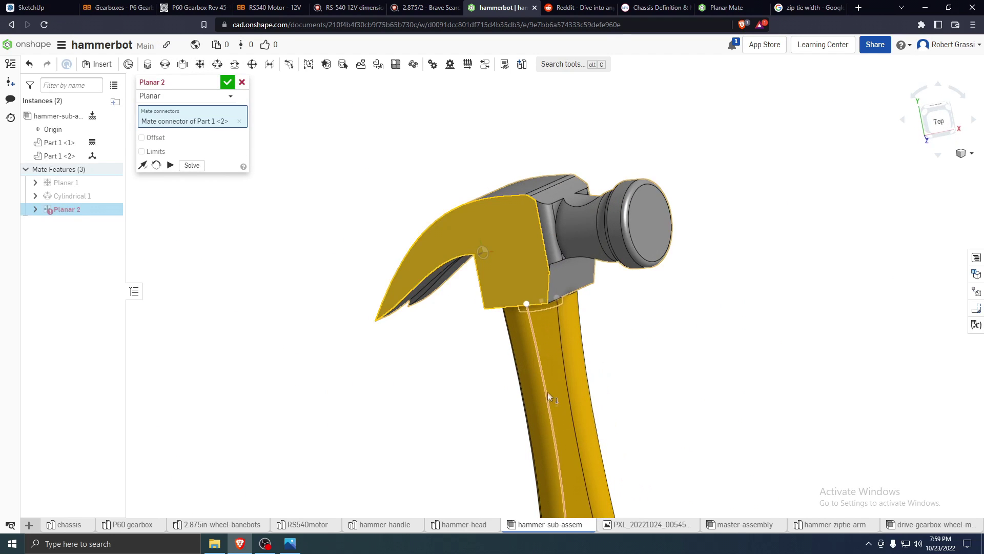
left_click(552, 362)
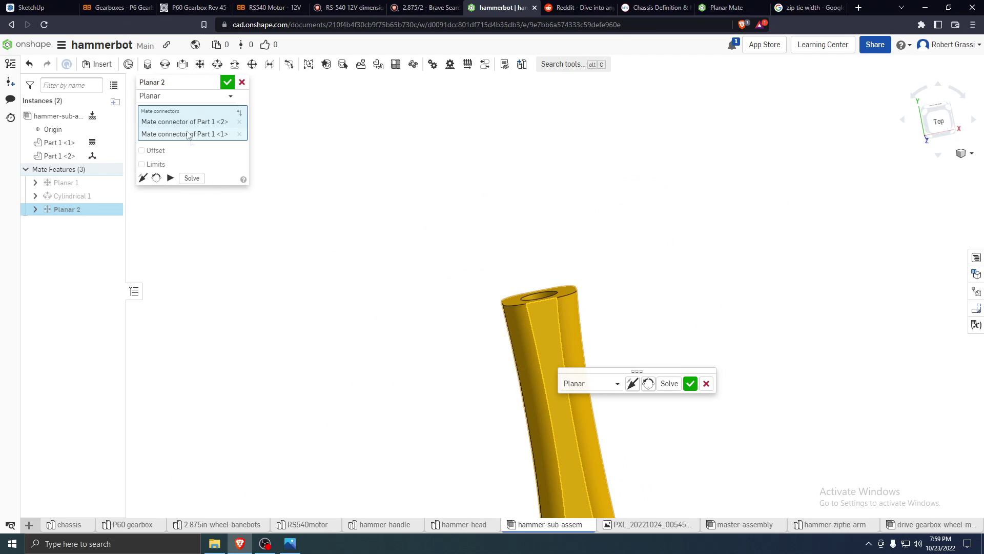
left_click(271, 65)
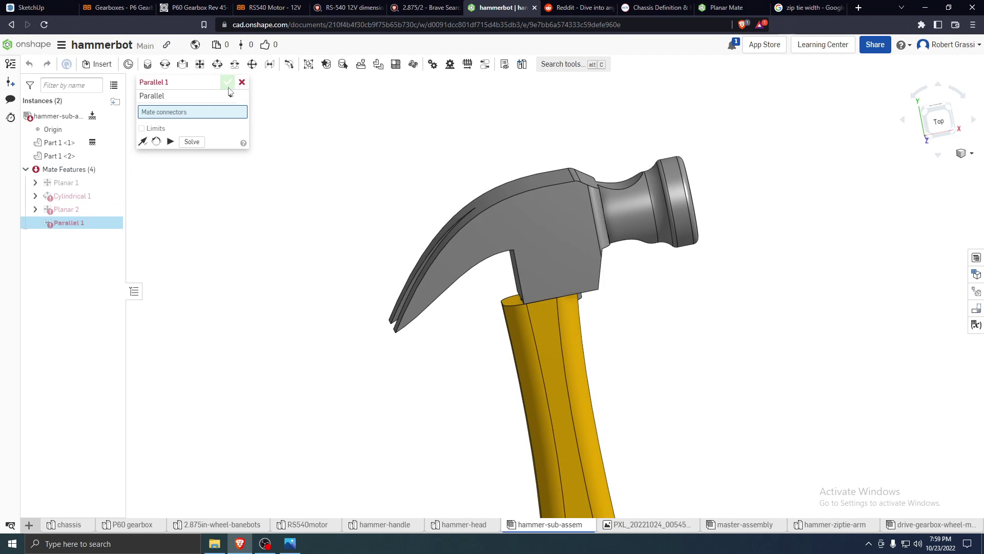
left_click(241, 83)
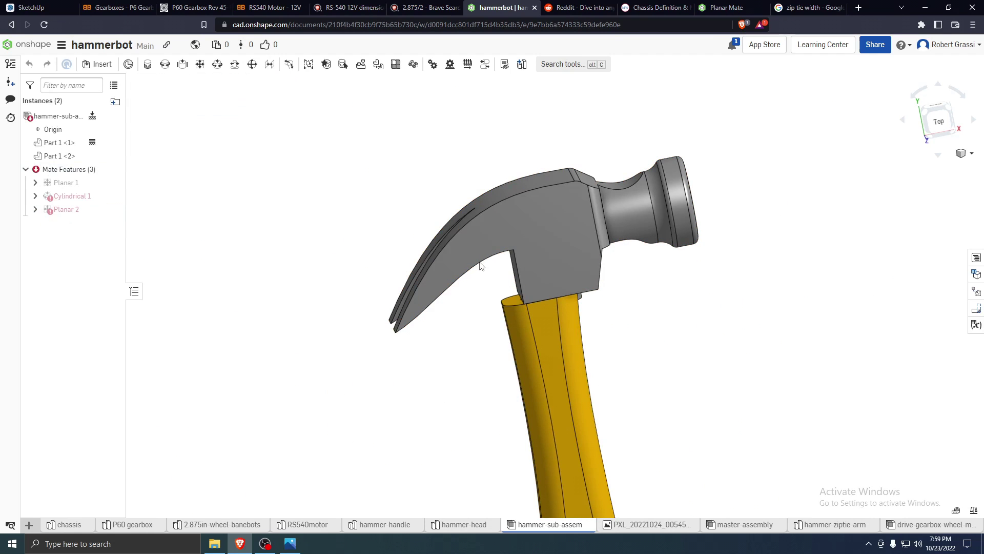
left_click(75, 208)
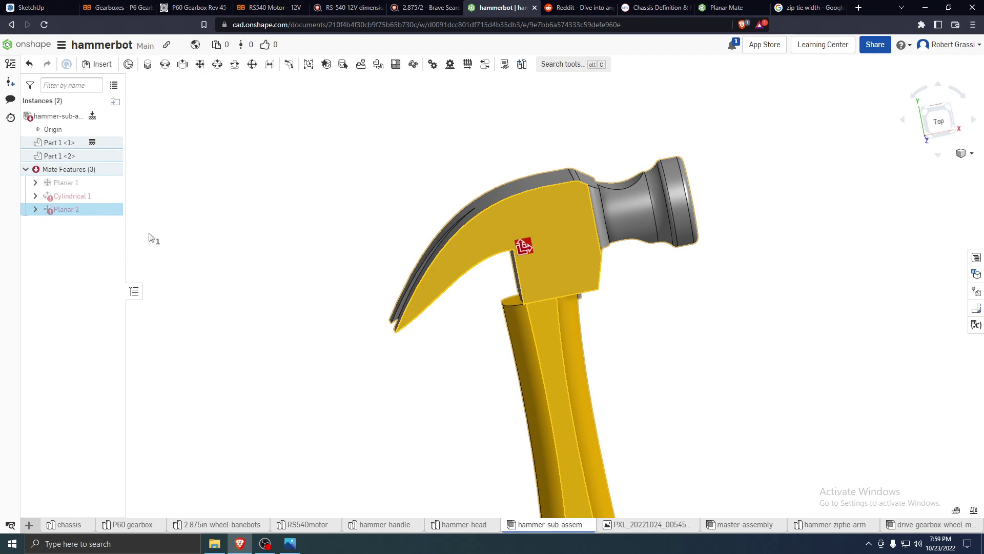
key("Delete")
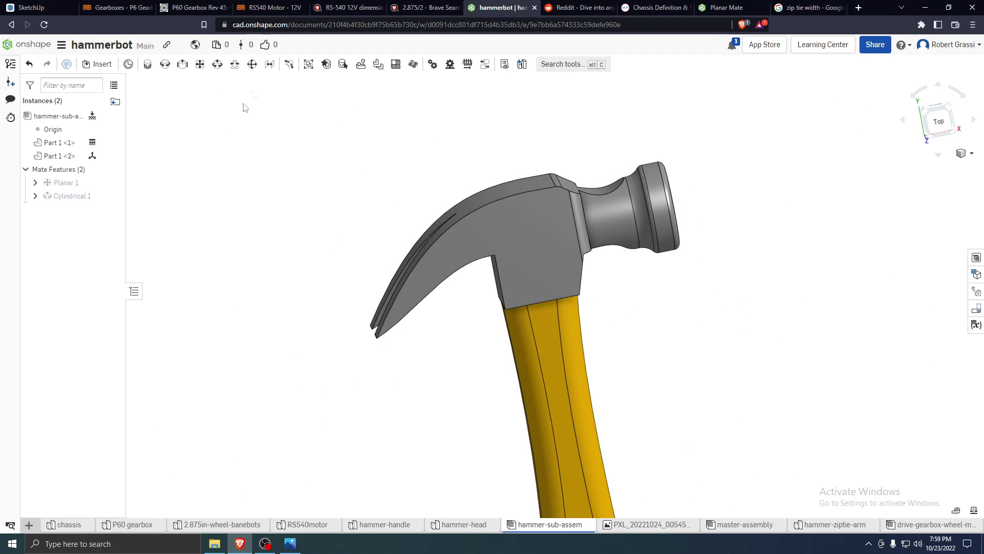
Add a parallel mate between the hammer head's side face and the handle's flat side
left_click(270, 64)
left_click(542, 331)
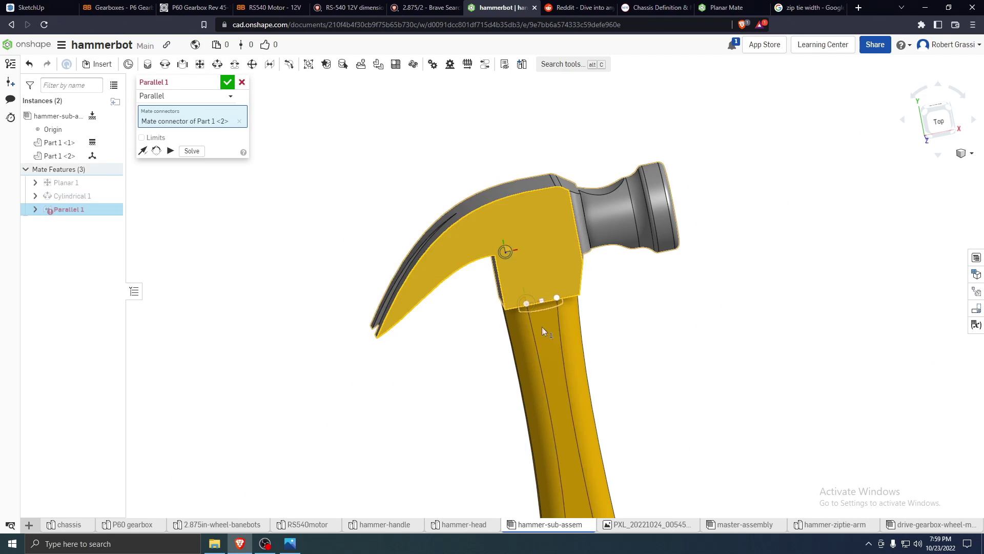
left_click(551, 350)
left_click(227, 82)
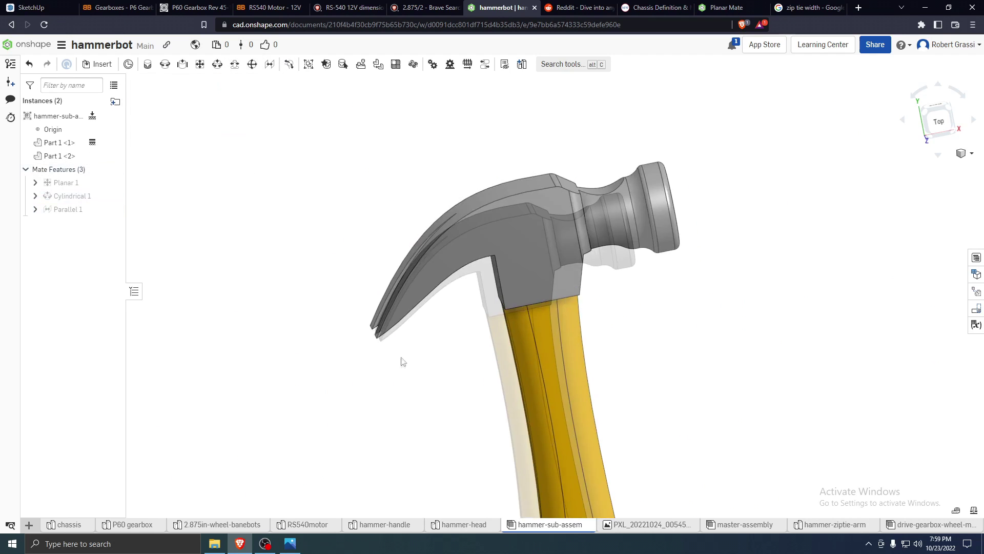
scroll(415, 374, "down", 5)
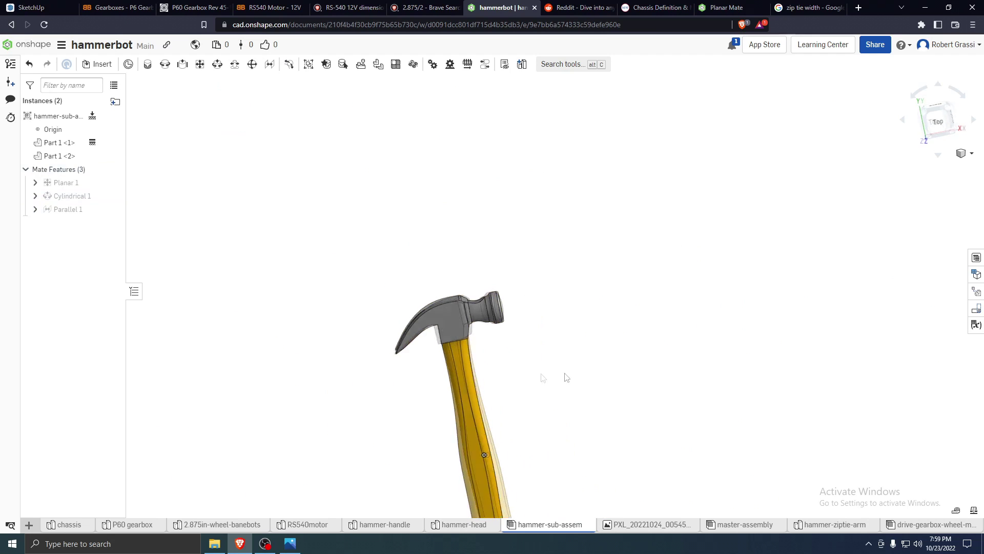
right_click_drag(564, 377, 475, 301)
left_click(456, 316)
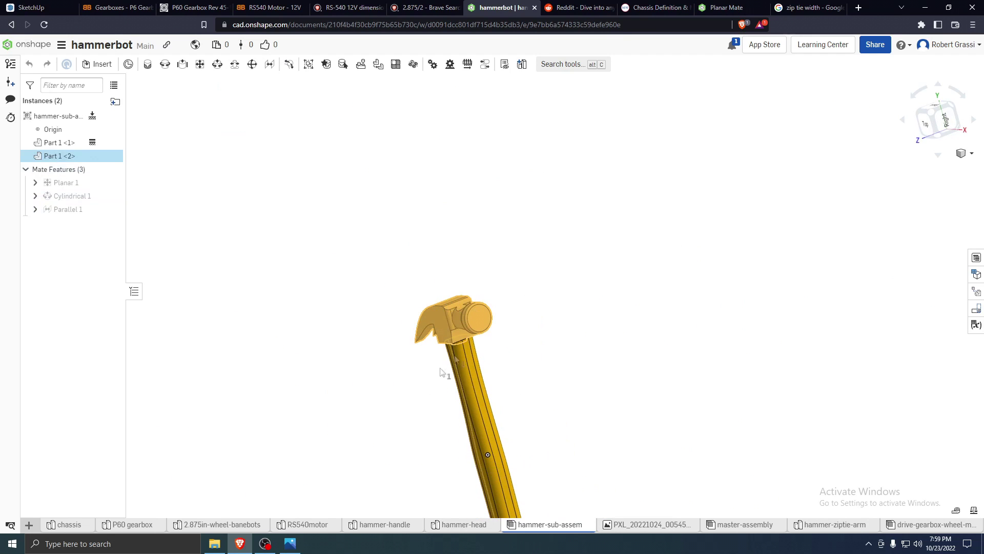
left_click(529, 378)
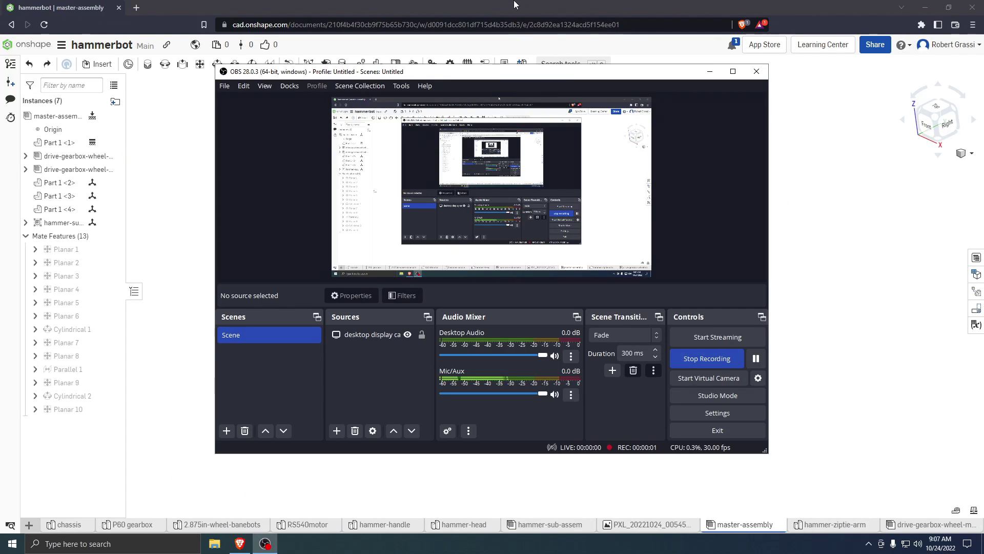
In master-assembly, move the hammer down beside the slotted arm, with the handle's butt end near the gearbox shaft
left_click(515, 4)
scroll(669, 194, "up", 3)
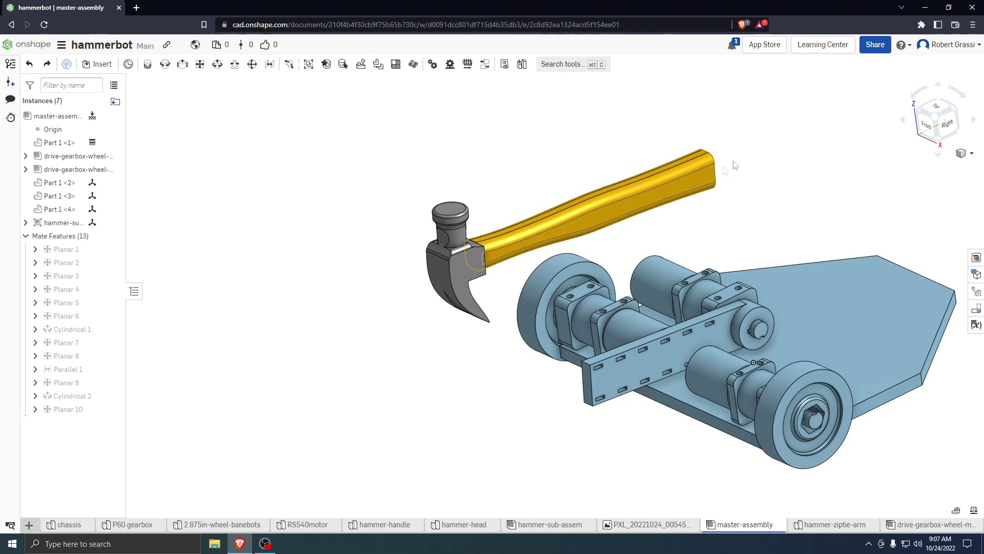
right_click_drag(646, 413, 615, 246)
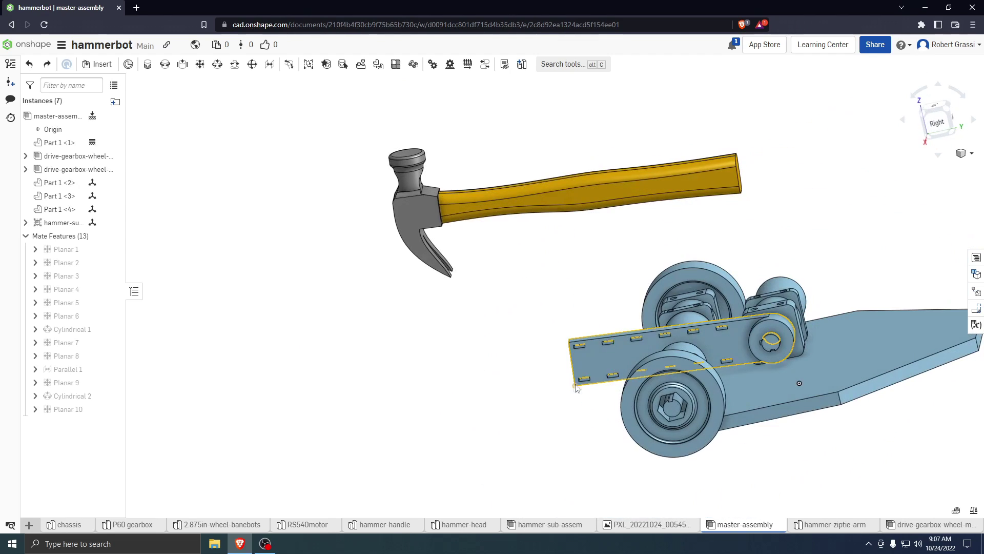
left_click_drag(638, 264, 628, 365)
right_click_drag(628, 365, 585, 268)
scroll(708, 366, "up", 3)
left_click_drag(571, 265, 583, 262)
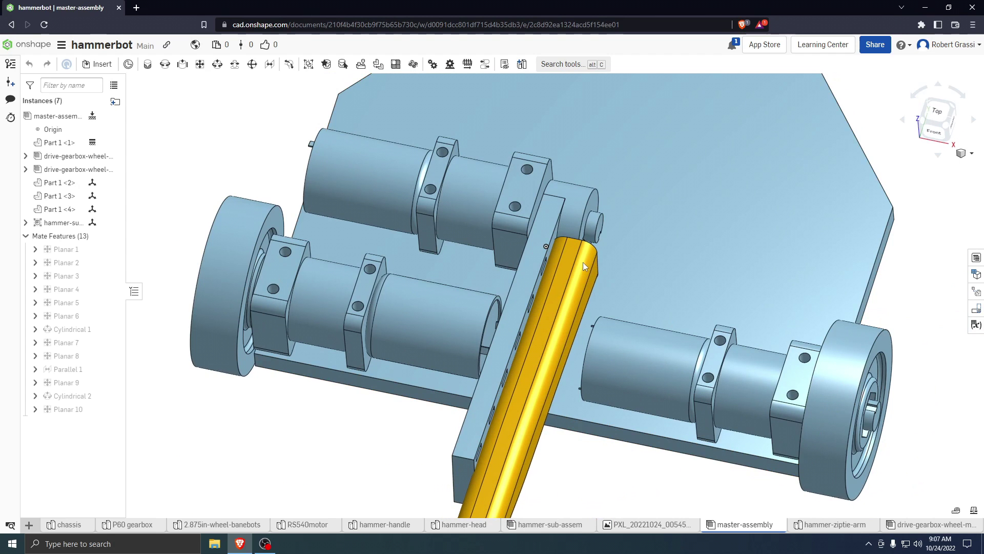
Shift the hammer sideways in a front-on view so its handle lies clear of and alongside the arm's face
key("shift+1")
key("shift+6")
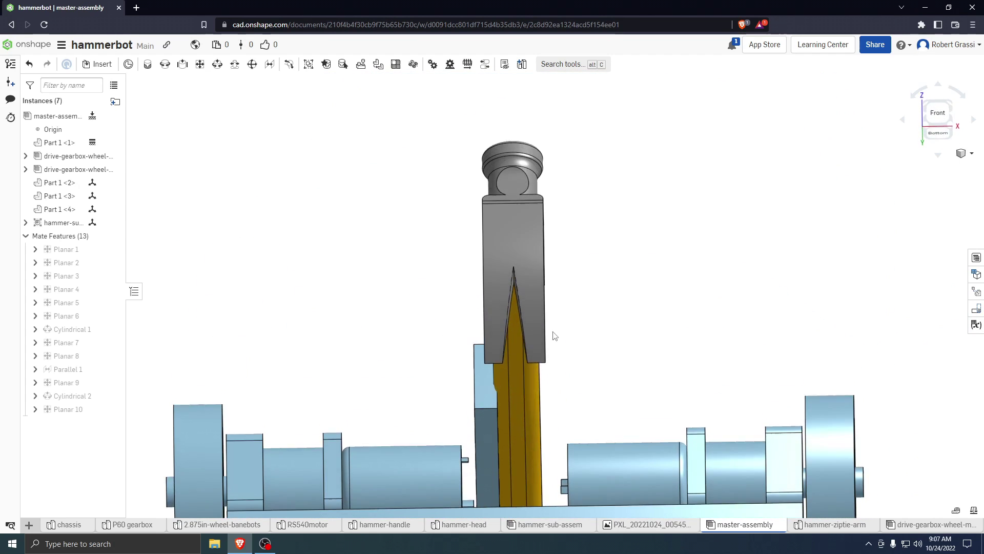
left_click_drag(538, 349, 541, 349)
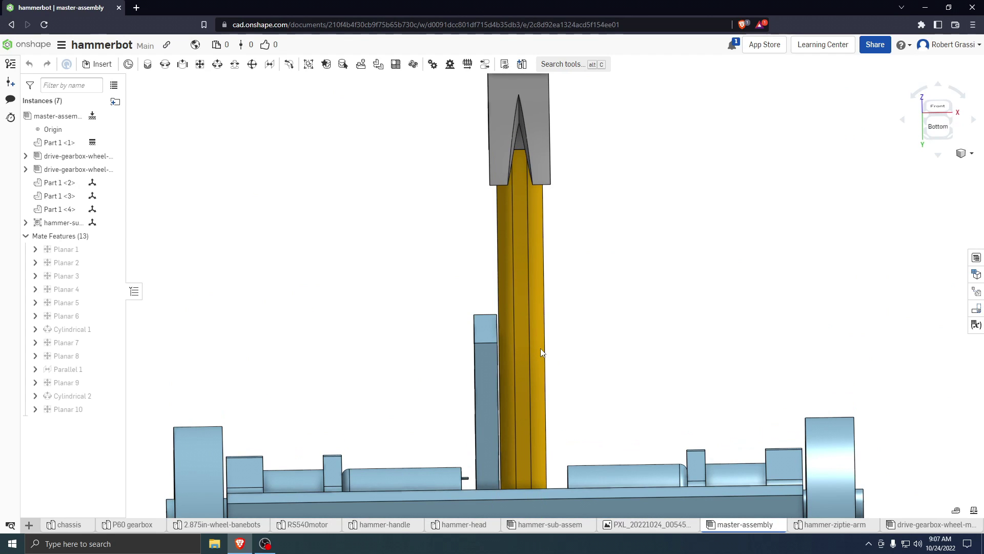
left_click_drag(540, 349, 540, 349)
key("shift+7")
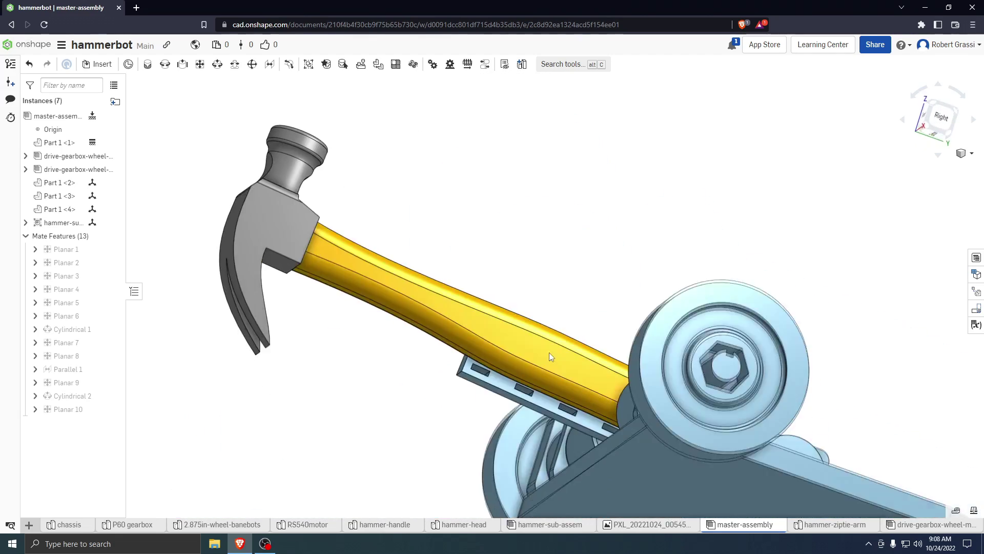
Group the slotted arm and hammer-sub-assem so their positions are locked relative to each other
right_click_drag(549, 352, 518, 364)
left_click(63, 222)
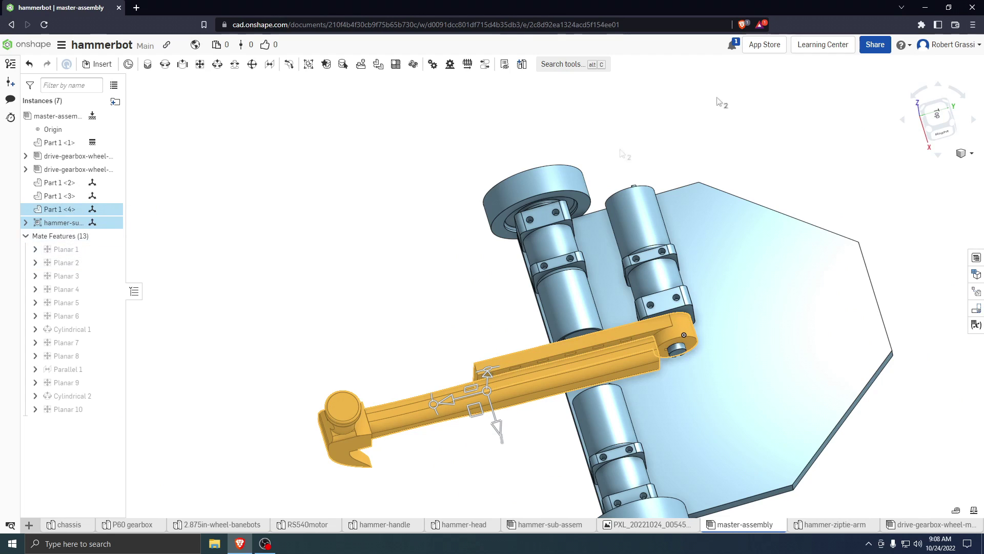
left_click(566, 65)
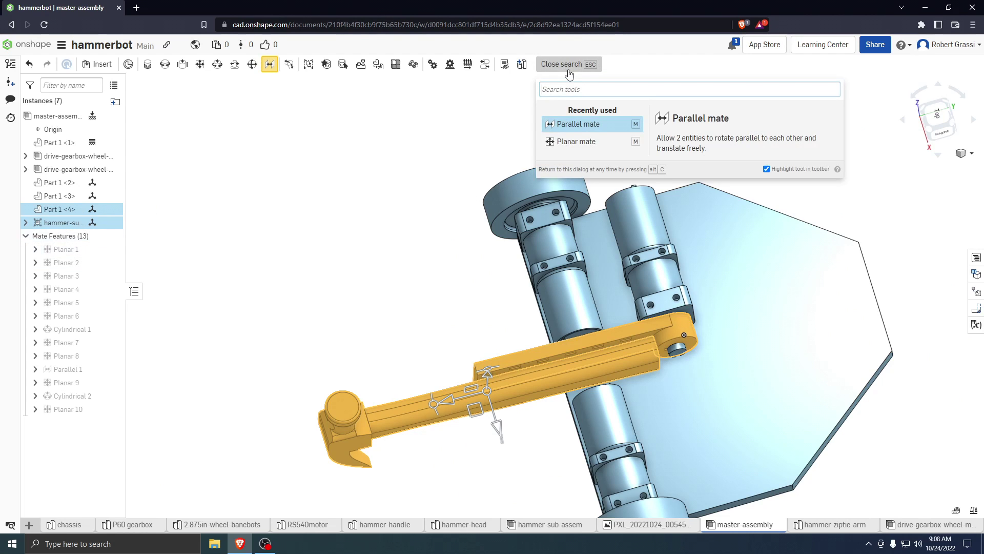
type("group")
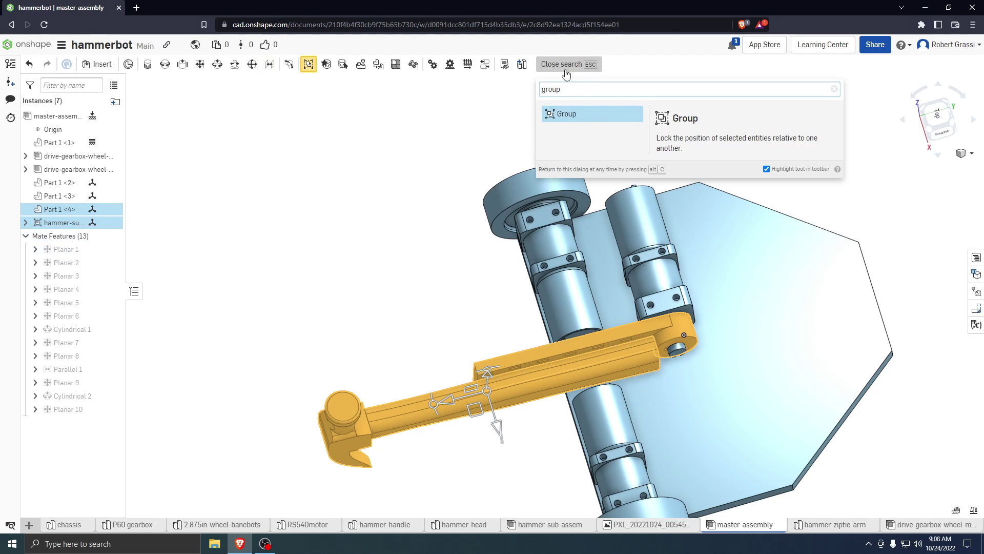
left_click(564, 115)
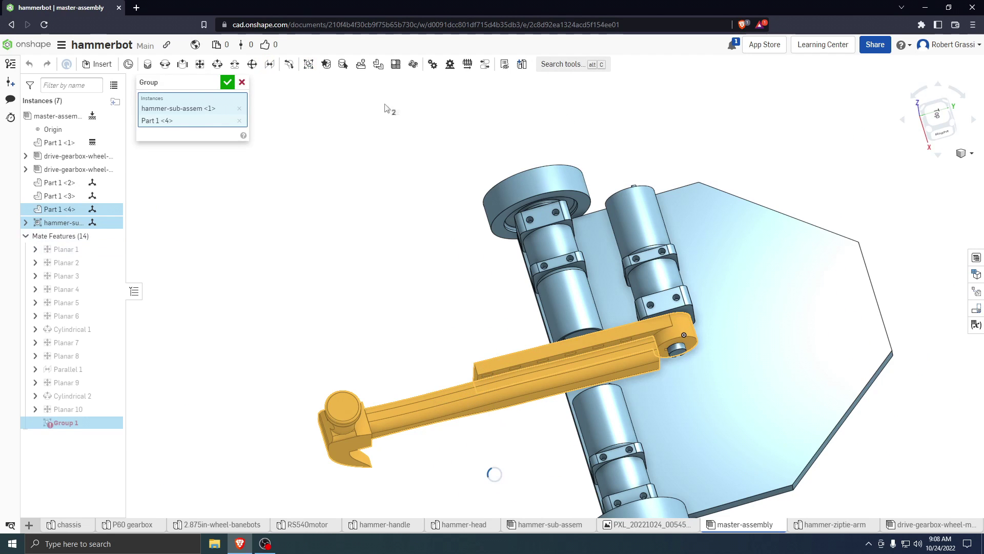
left_click(227, 84)
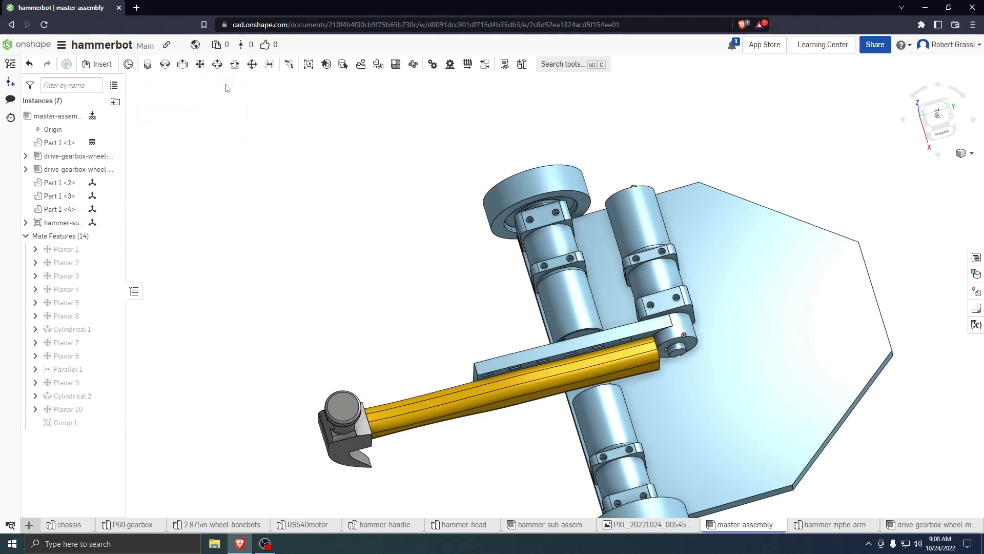
Swing the grouped hammer and arm up and down to check their motion over the chassis
key("shift+4")
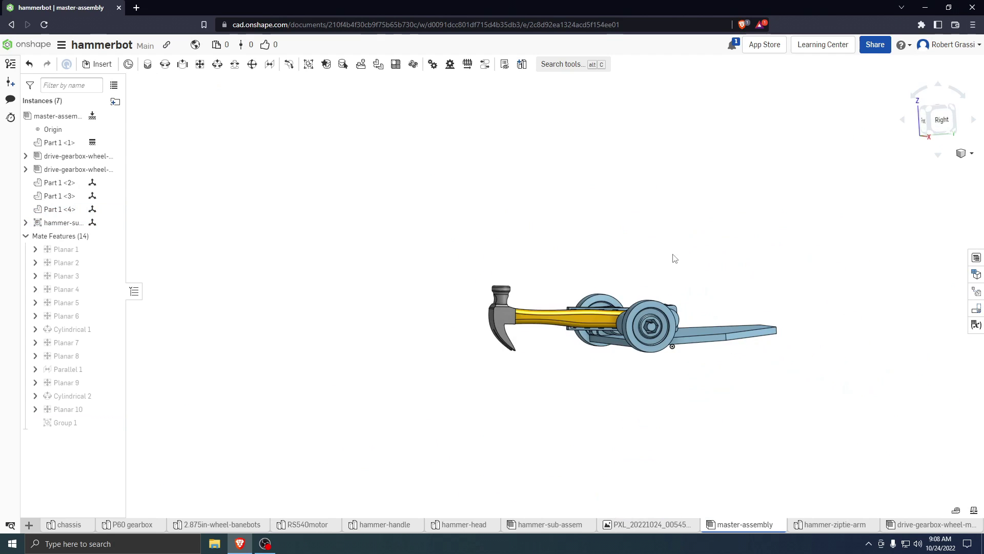
left_click_drag(553, 307, 575, 220)
right_click_drag(552, 292, 722, 292)
left_click_drag(769, 291, 740, 292)
right_click_drag(741, 292, 630, 229)
left_click_drag(607, 287, 590, 359)
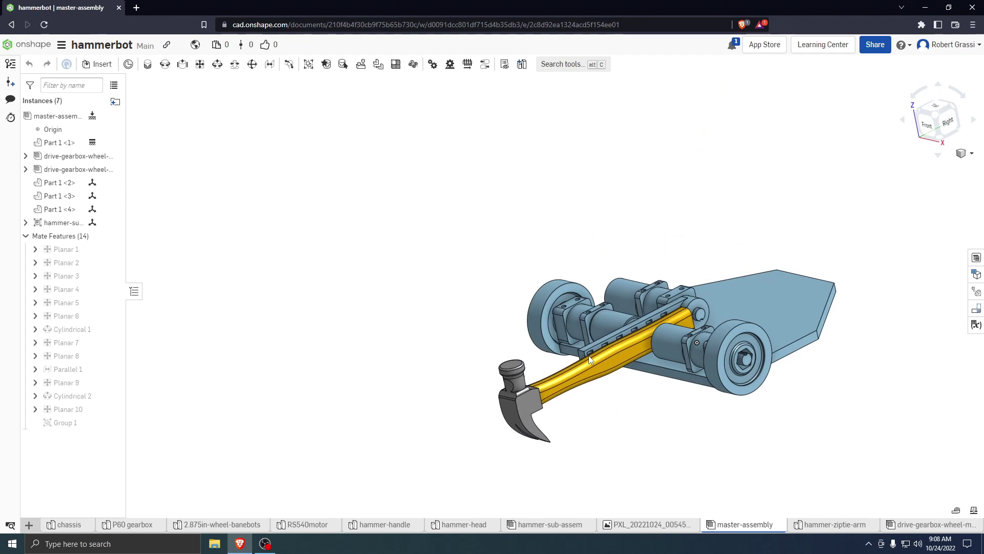
Nudge the hammer, arm and their gearbox motor sideways in the gap between the two drive motors
right_click_drag(813, 250, 658, 337)
scroll(664, 328, "down", 2)
scroll(673, 331, "up", 6)
right_click_drag(661, 329, 677, 301)
scroll(648, 333, "up", 5)
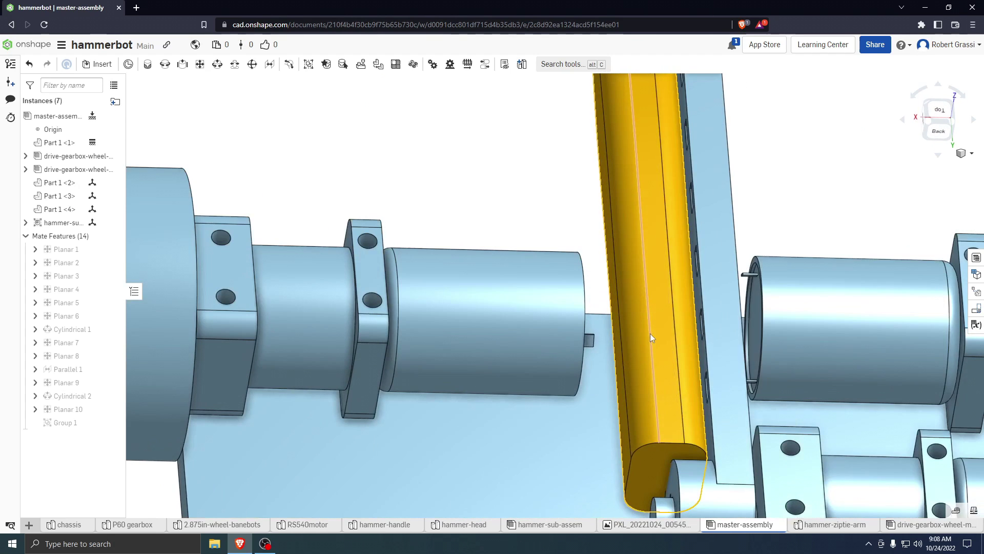
left_click_drag(730, 399, 722, 410)
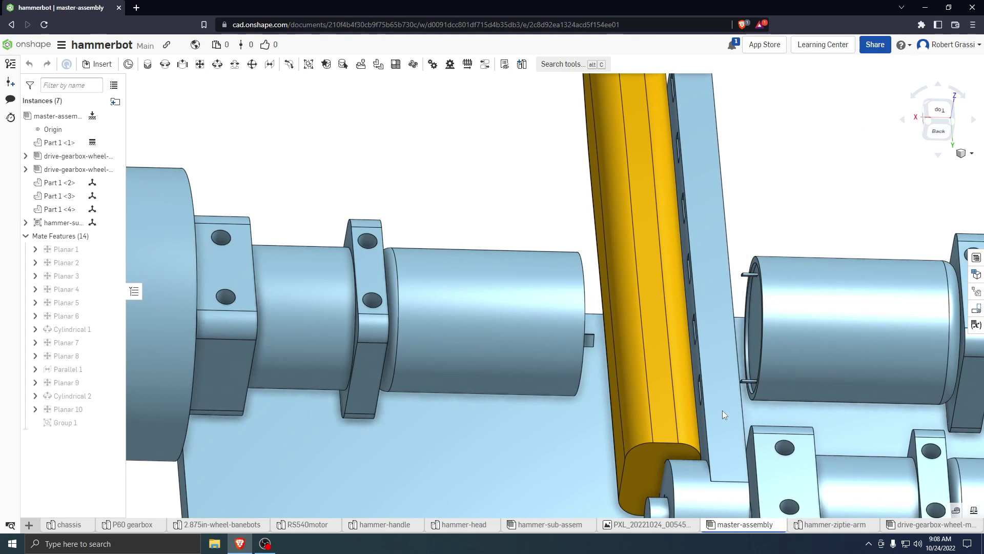
Examine the whole robot from above, checking how the hammer, motors and wheels sit on the chassis plate
scroll(721, 410, "down", 5)
scroll(640, 400, "down", 3)
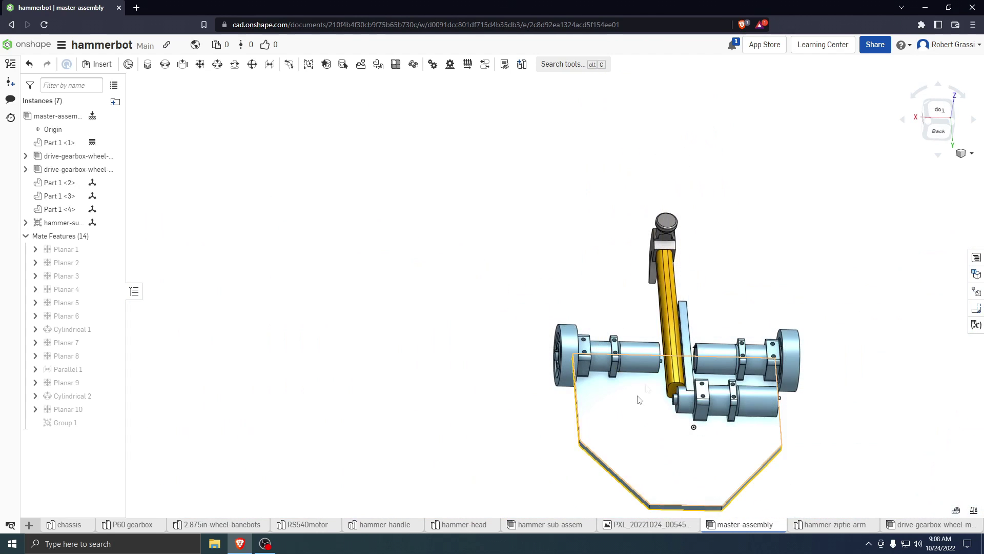
scroll(566, 433, "down", 3)
scroll(616, 325, "down", 2)
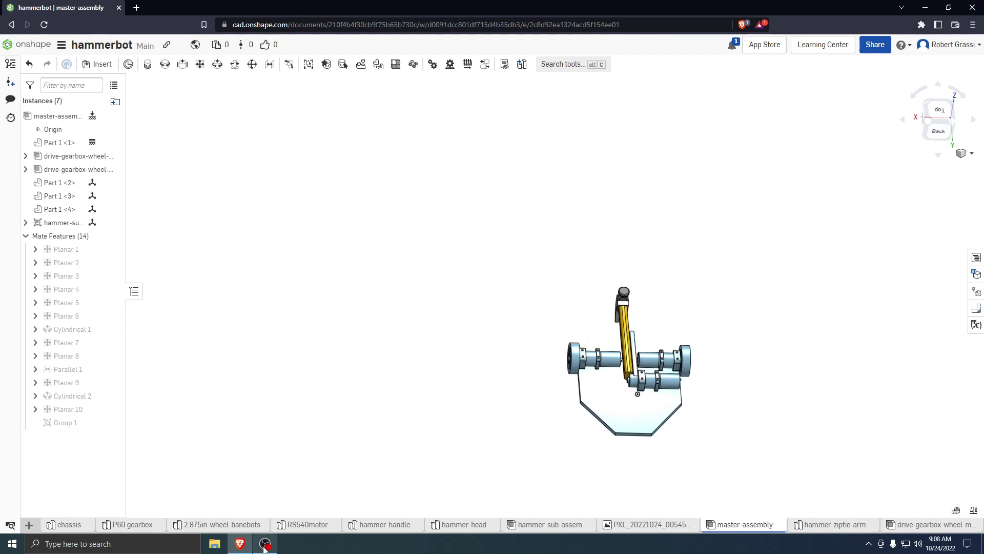
scroll(560, 444, "up", 4)
mouse_move(269, 547)
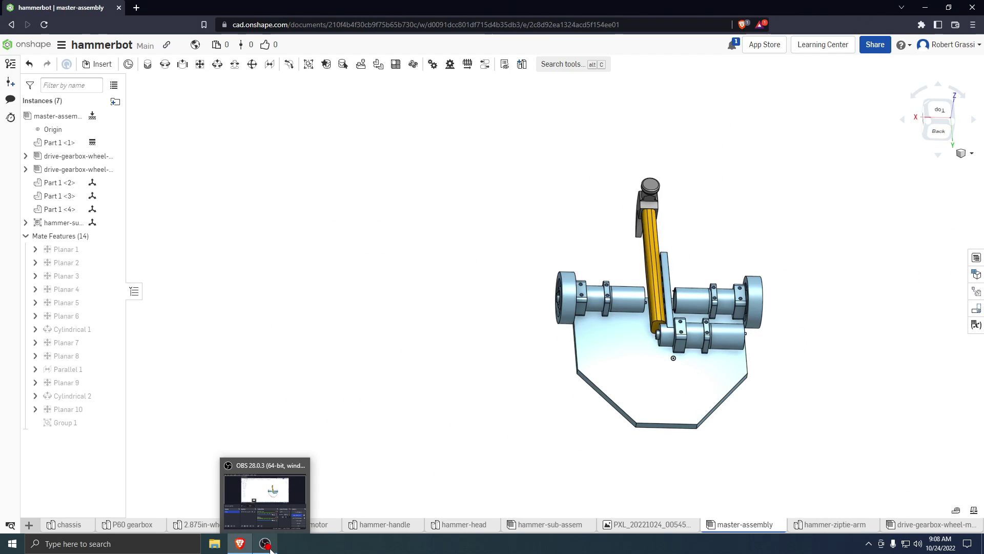
scroll(718, 413, "down", 2)
right_click_drag(718, 413, 736, 369)
scroll(688, 395, "up", 4)
right_click_drag(533, 445, 528, 349)
scroll(541, 328, "down", 2)
scroll(545, 356, "up", 5)
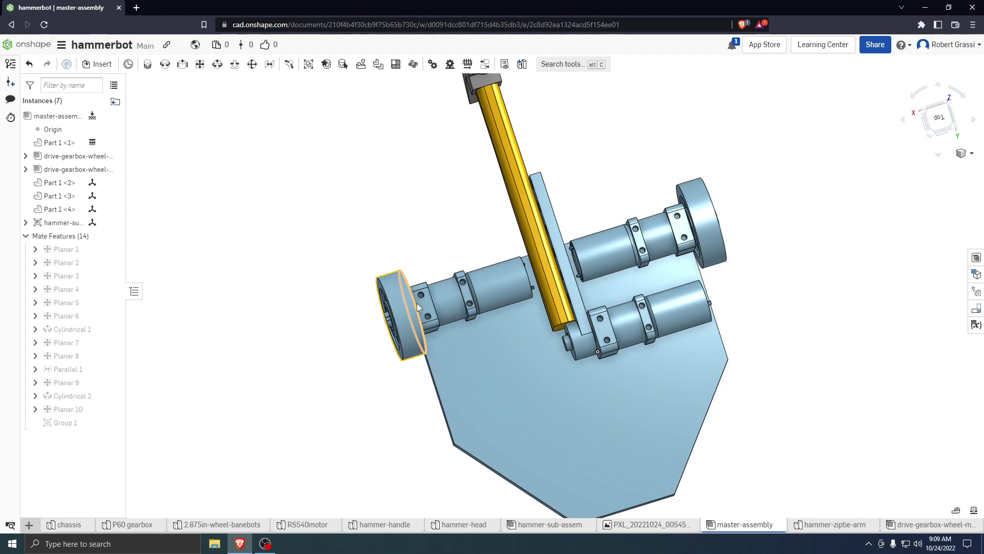
Open the chassis plate for editing in the context of master-assembly
left_click(527, 407)
right_click(528, 407)
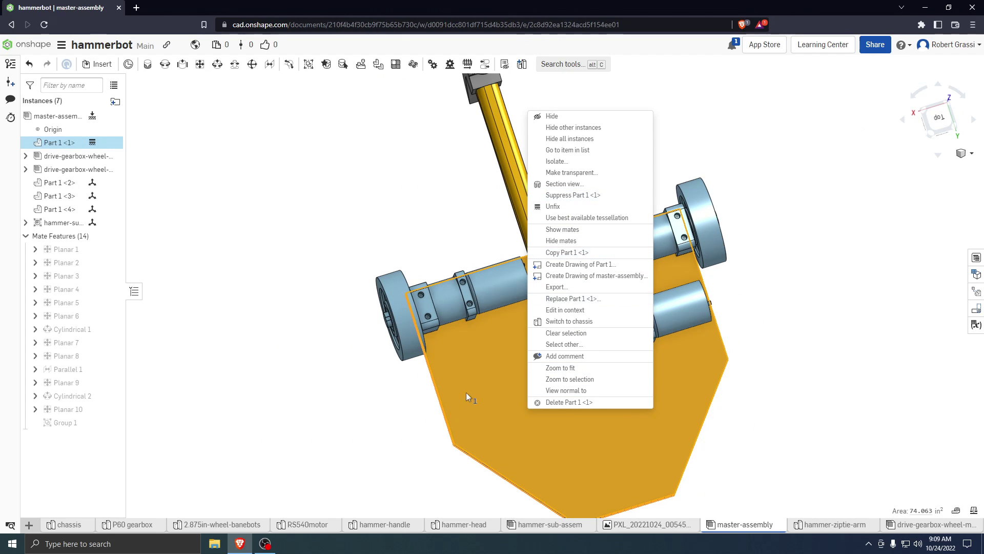
left_click(66, 142)
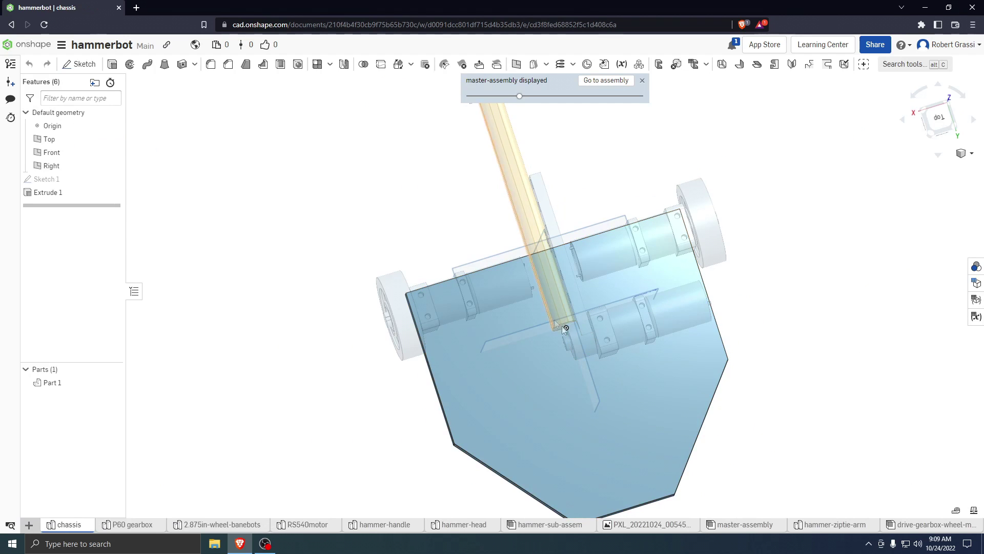
Vary the context transparency of the displayed master-assembly while comparing the chassis plate's edges with the motors and wheels
right_click_drag(499, 391, 490, 342)
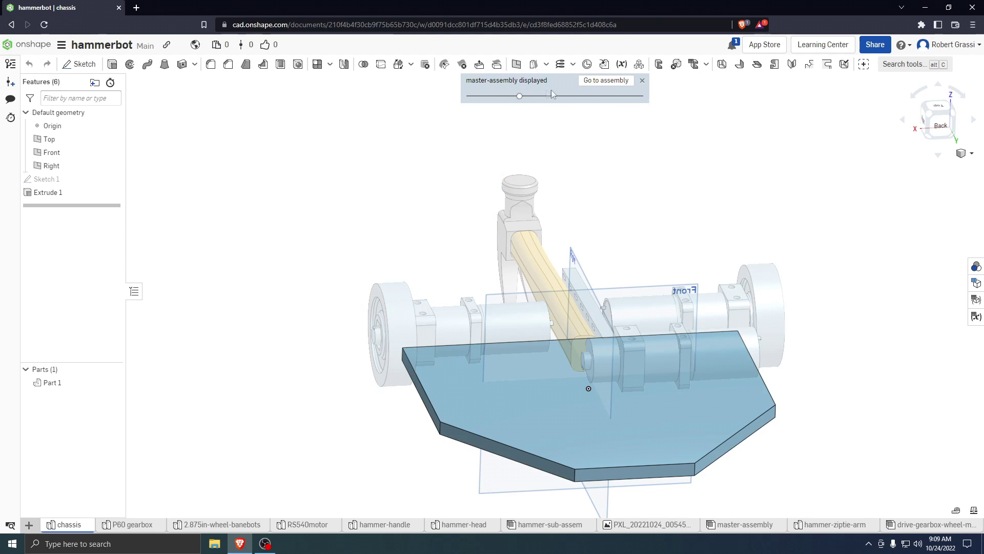
mouse_move(520, 99)
left_mouse_down()
mouse_move(643, 97)
mouse_move(470, 106)
mouse_move(504, 102)
left_mouse_up()
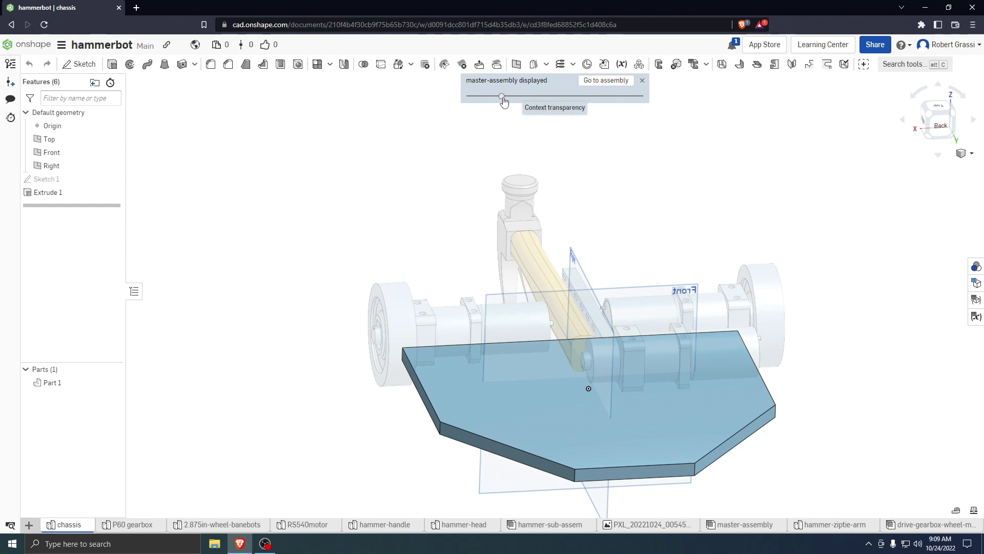
right_click_drag(517, 318, 517, 382)
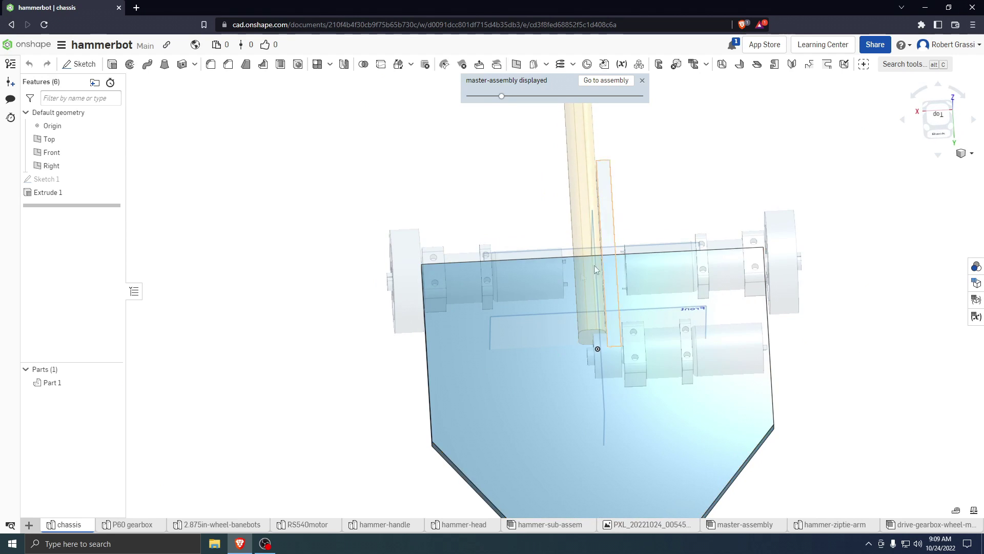
scroll(608, 349, "down", 3)
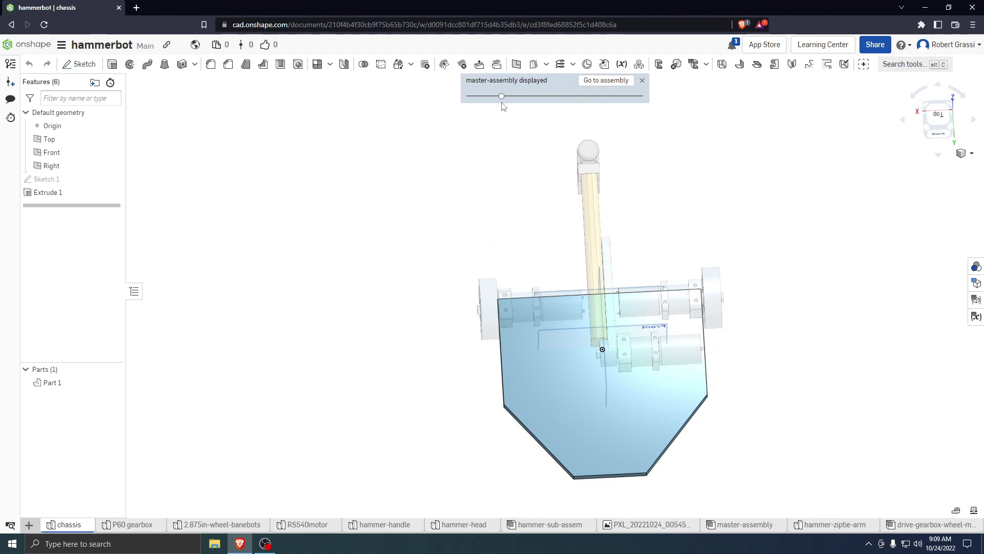
left_click_drag(506, 101, 515, 101)
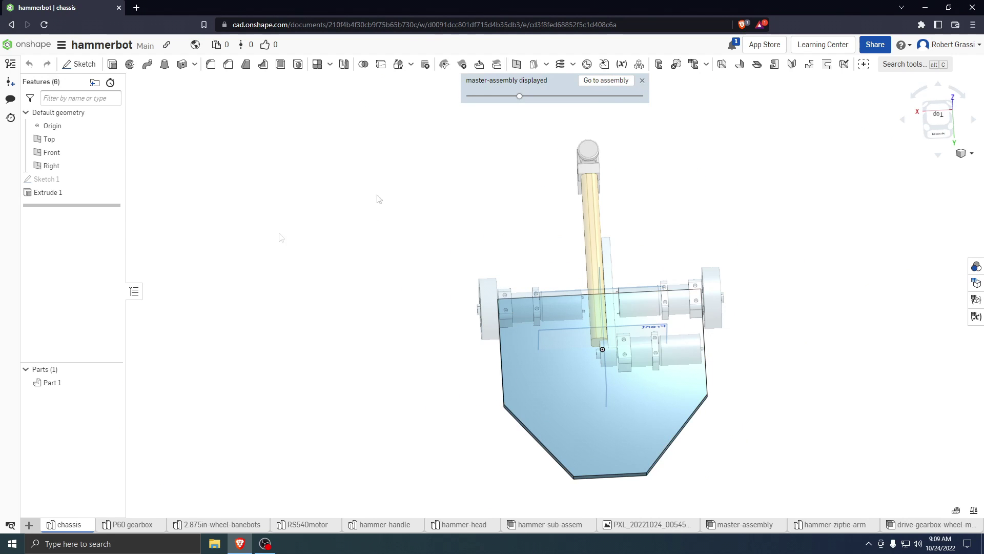
middle_click_drag(712, 427, 643, 449)
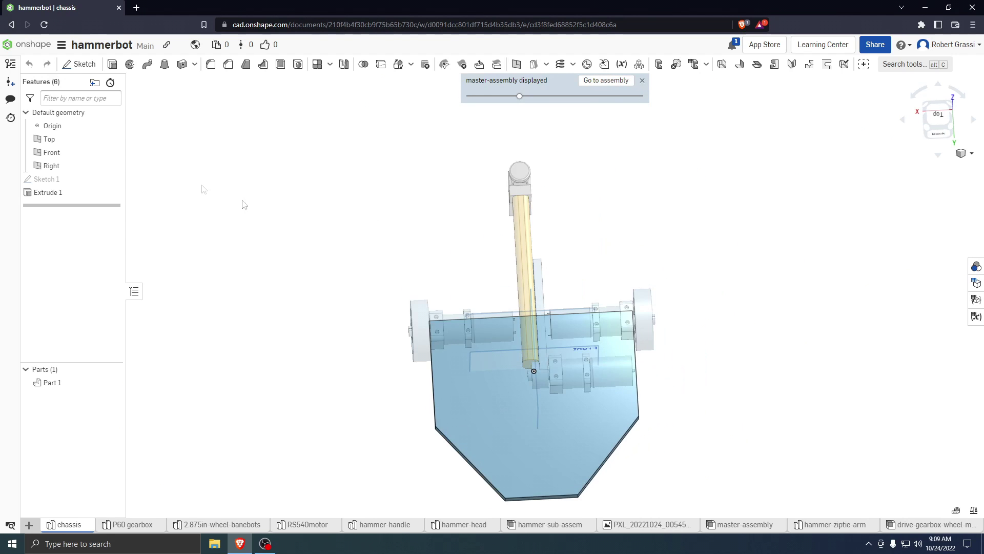
Edit the chassis outline in Sketch 1, setting the width of the edge between the drive wheels to 10 in
double_click(46, 179)
scroll(595, 254, "up", 3)
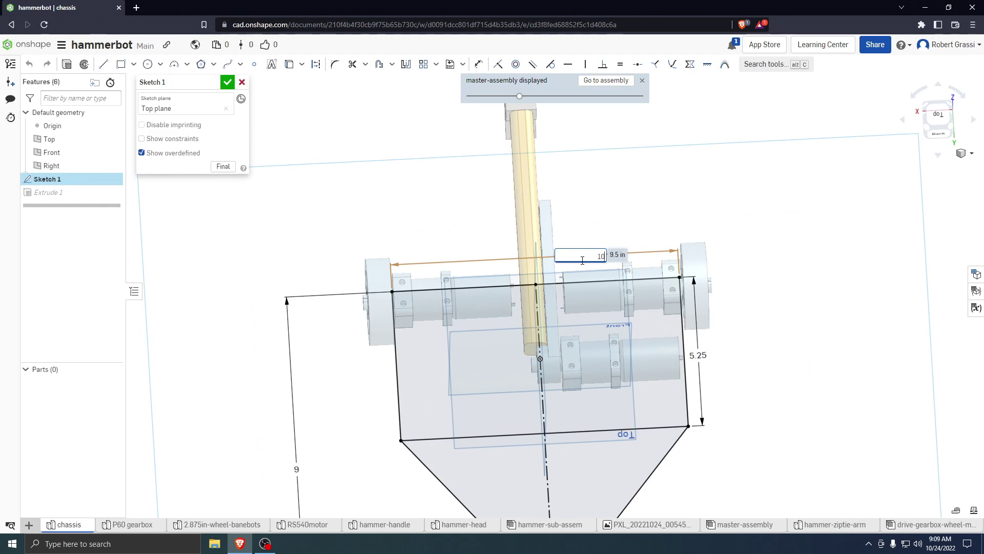
key("Return")
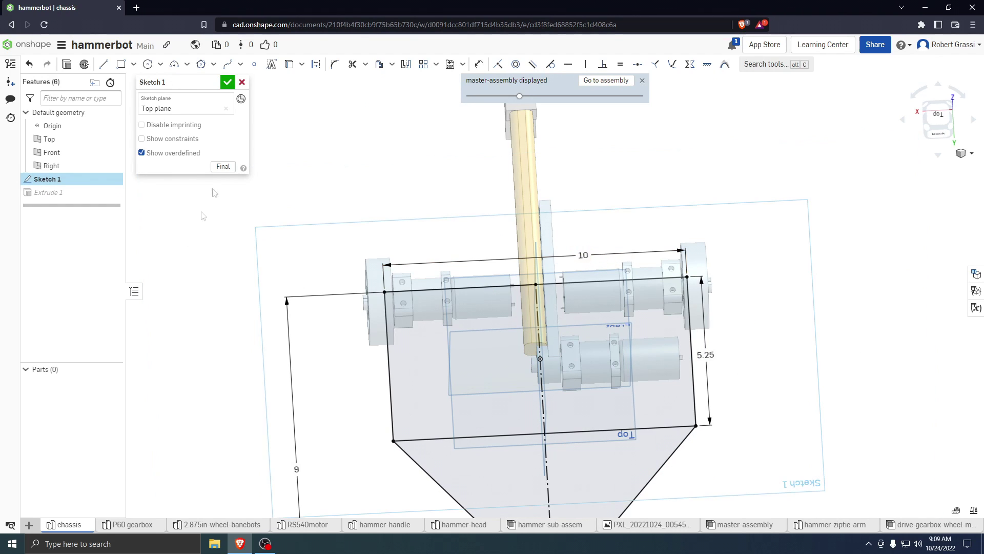
left_click(227, 82)
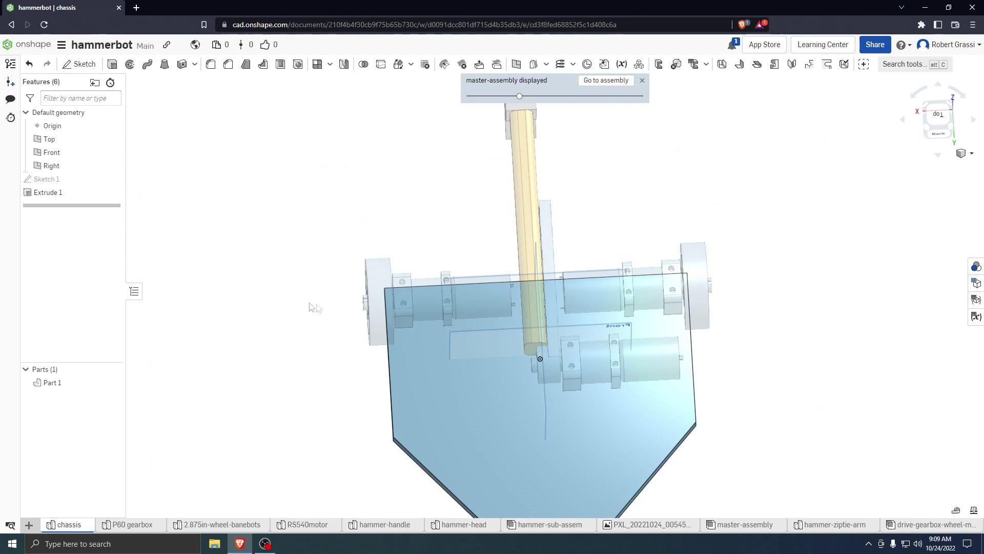
Check the widened chassis plate against the wheels and gearbox motors in context, and return to the master-assembly
right_click_drag(674, 194, 662, 241)
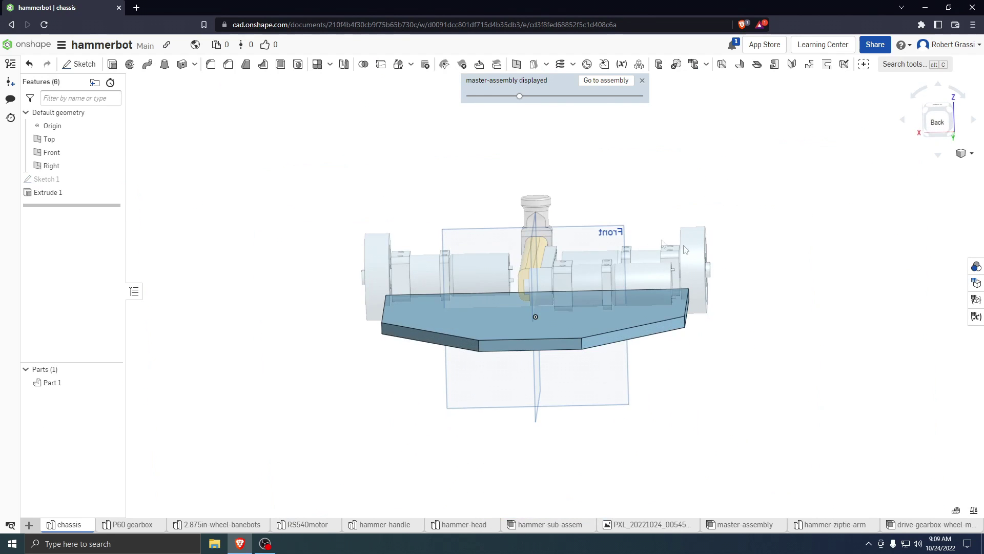
scroll(674, 325, "up", 5)
scroll(630, 346, "down", 5)
right_click_drag(604, 348, 602, 361)
right_click_drag(459, 309, 467, 330)
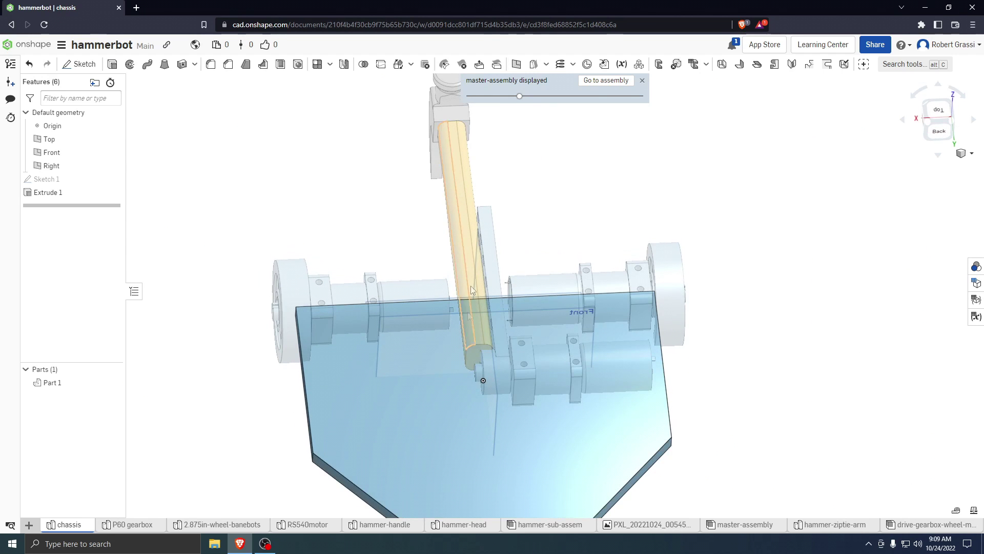
scroll(537, 289, "down", 5)
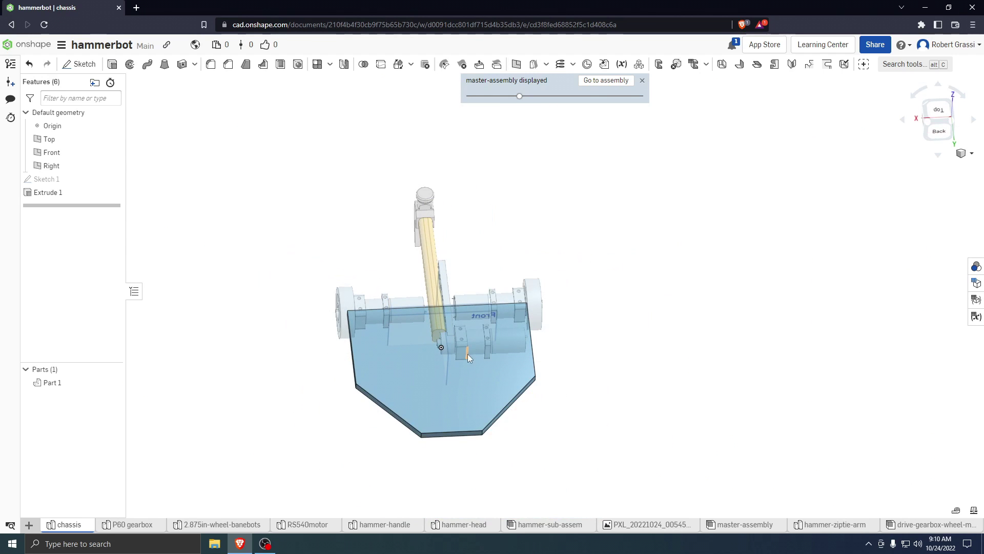
left_click(606, 81)
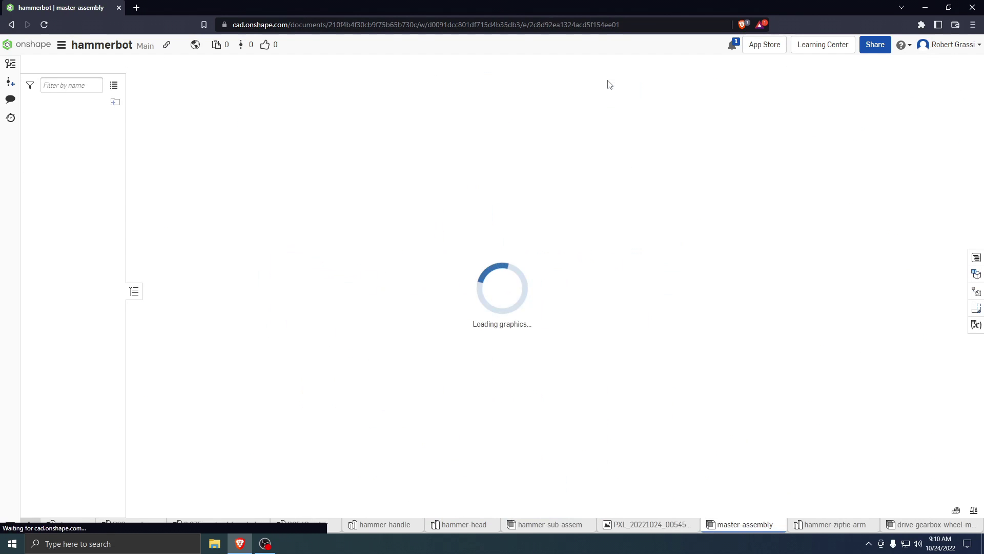
Examine the updated assembly from above and below, checking the clearance between the chassis plate's corners and the drive wheels
scroll(453, 344, "up", 5)
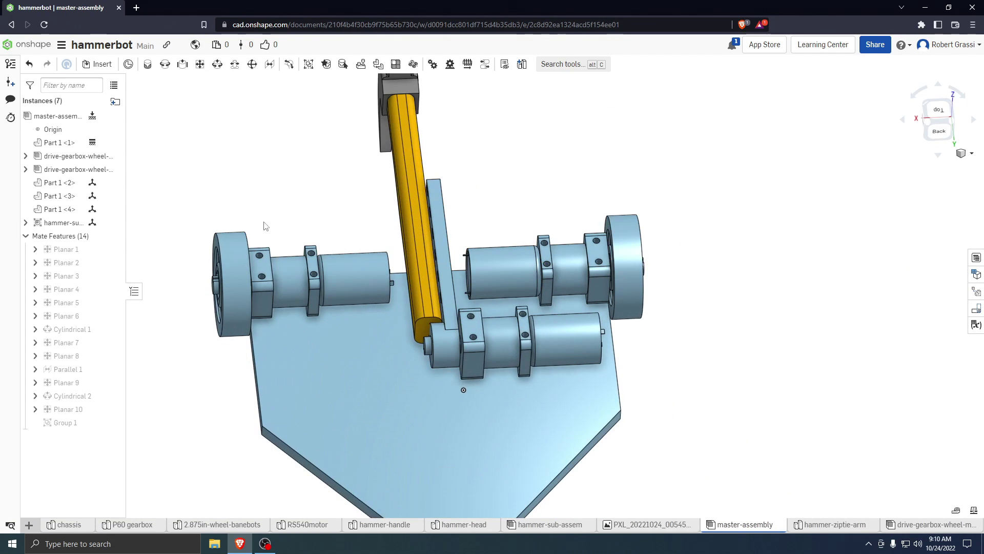
right_click_drag(395, 289, 695, 357)
right_click_drag(670, 323, 670, 283)
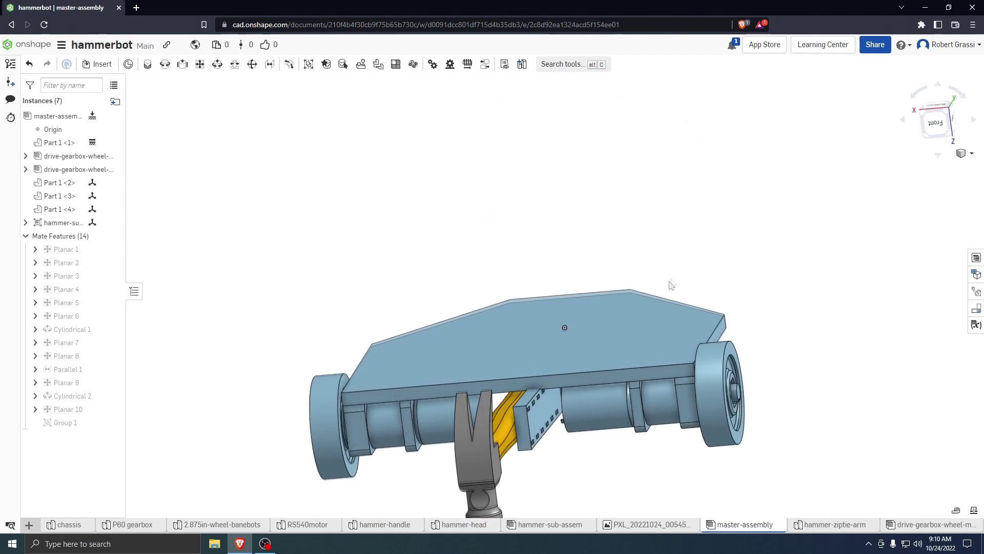
scroll(701, 367, "up", 6)
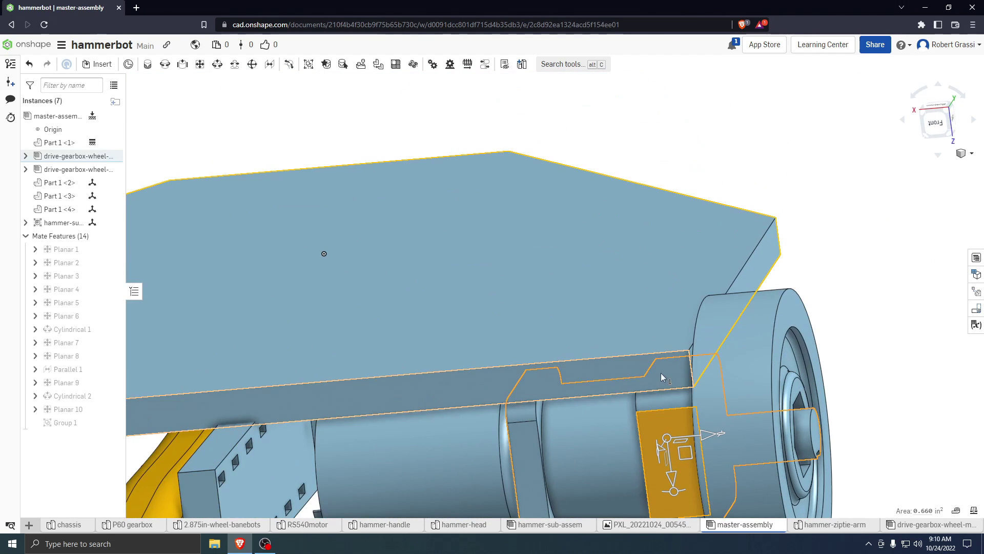
right_click_drag(762, 259, 761, 232)
scroll(574, 204, "down", 6)
right_click_drag(575, 261, 503, 194)
scroll(612, 256, "down", 5)
right_click_drag(613, 256, 560, 225)
Slide the hammer's gearbox and motor slightly sideways on the chassis plate, away from the plate's side edge
scroll(615, 247, "up", 5)
scroll(563, 172, "down", 4)
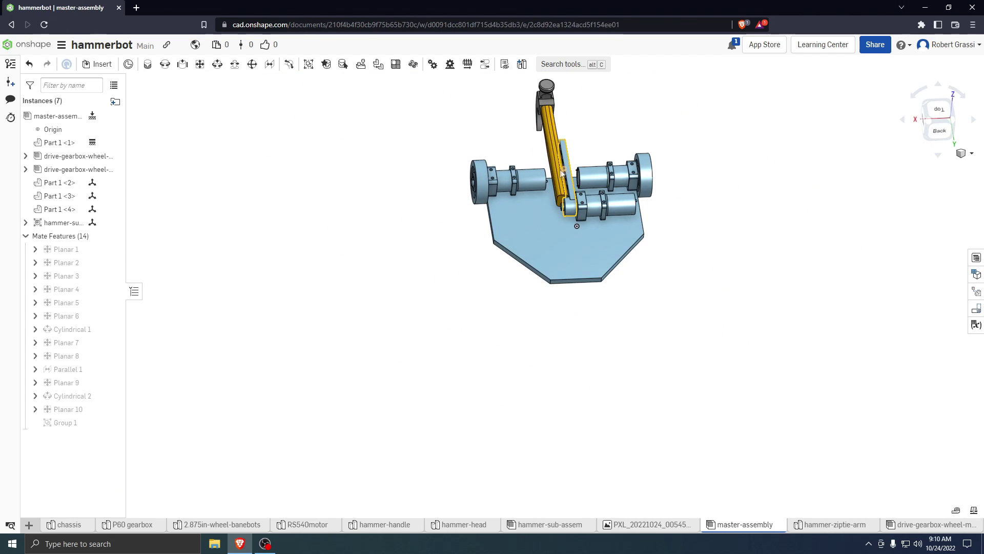
scroll(624, 229, "up", 4)
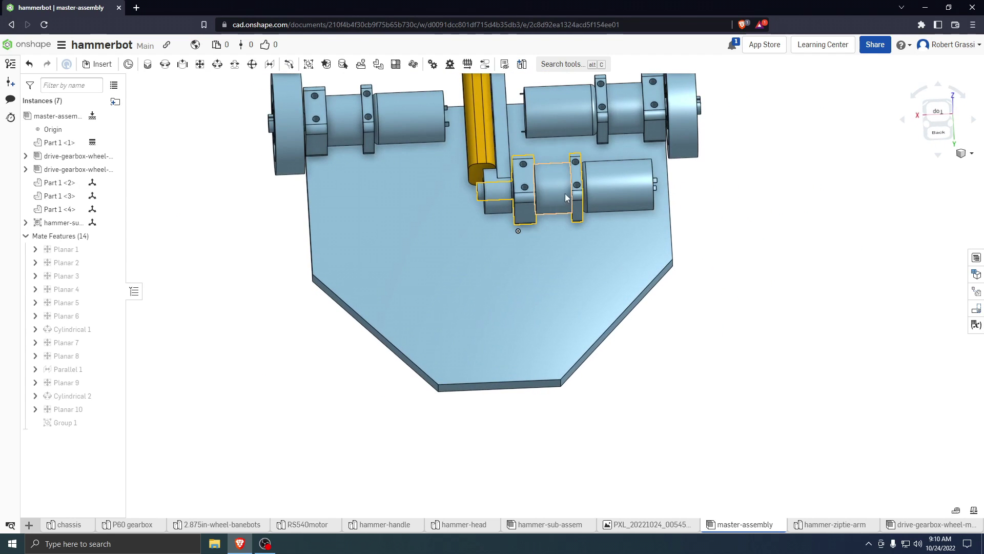
left_click_drag(587, 194, 568, 194)
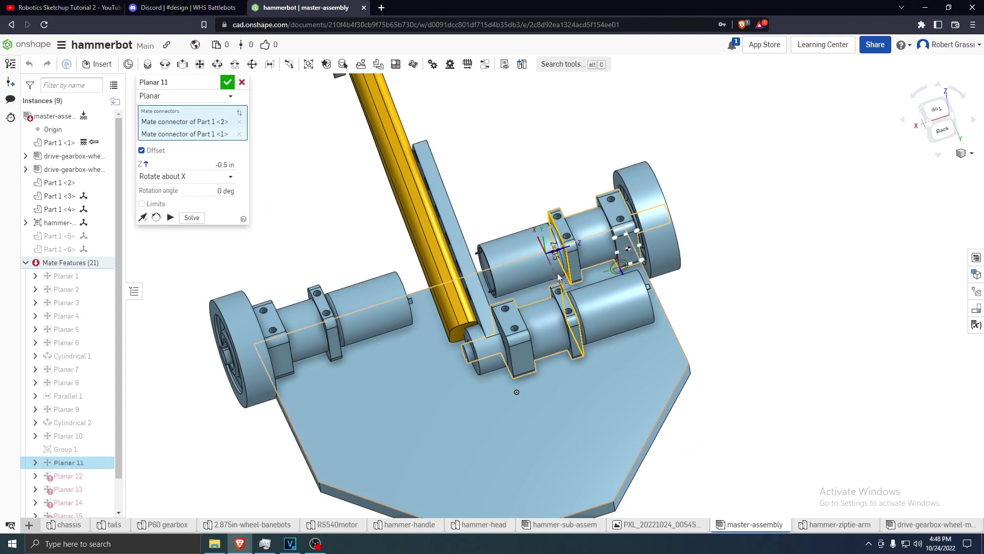
Examine from several angles the offset planar mate Planar 11 between the hammer gearbox and the adjacent drive gearbox
scroll(410, 227, "down", 2)
scroll(410, 228, "up", 6)
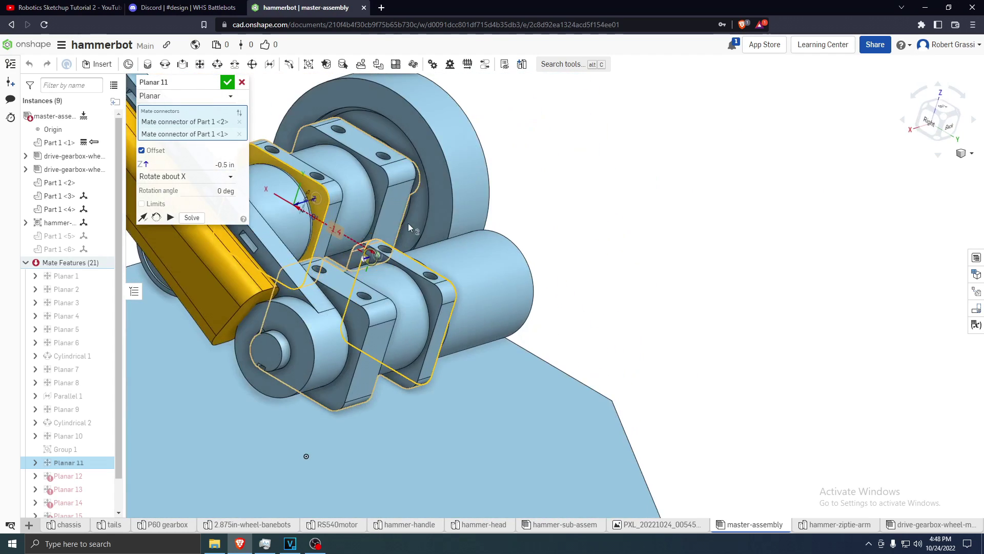
right_click_drag(416, 217, 309, 311)
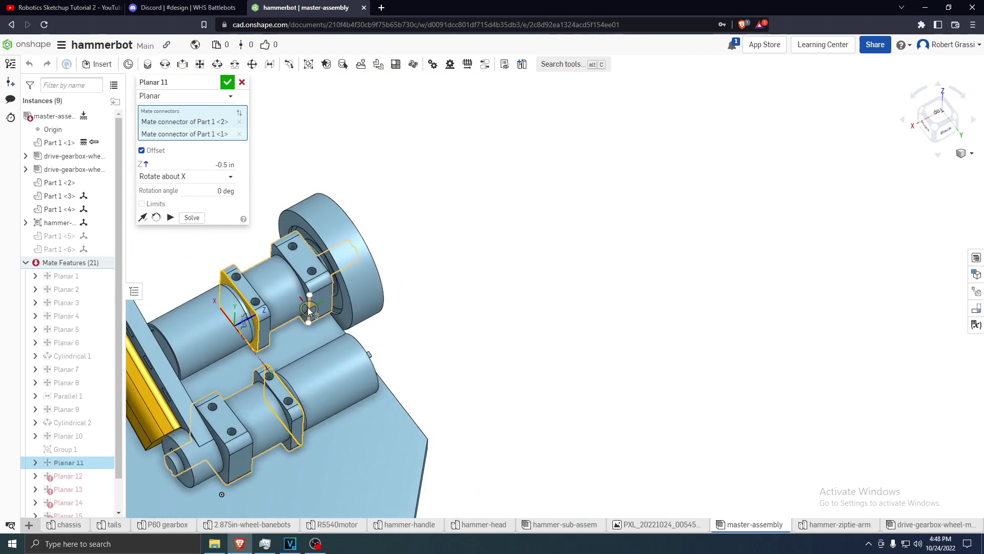
scroll(309, 311, "down", 10)
right_click_drag(308, 349, 351, 365)
scroll(302, 351, "up", 8)
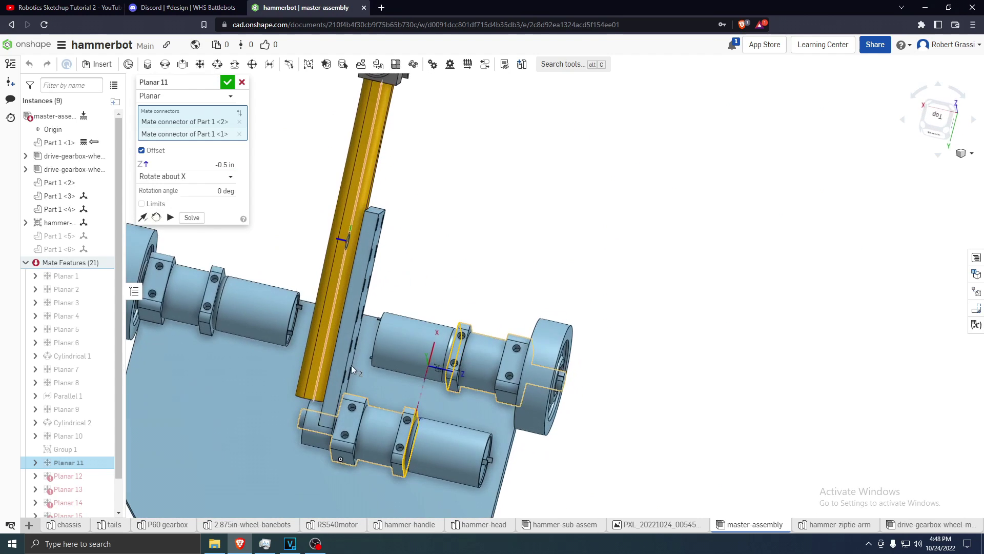
scroll(379, 364, "down", 5)
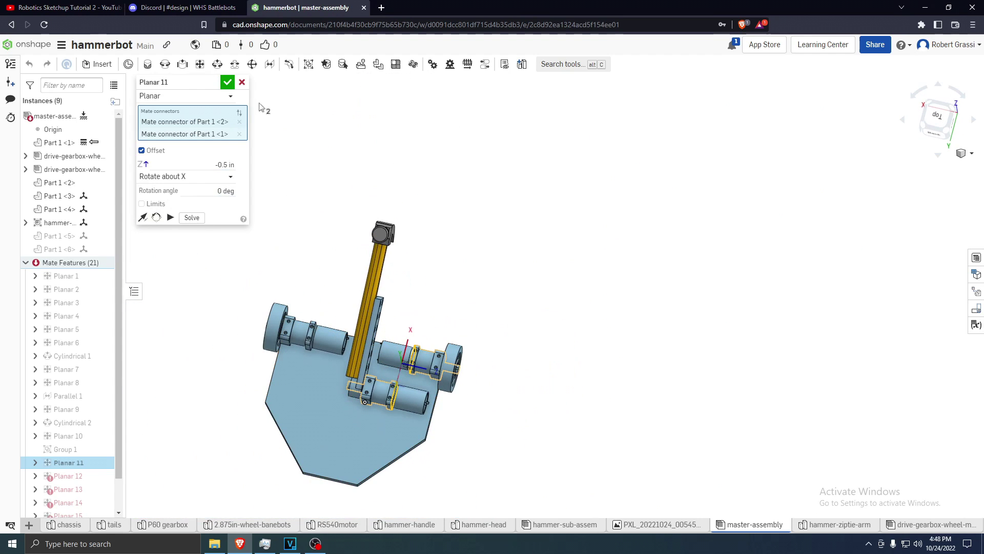